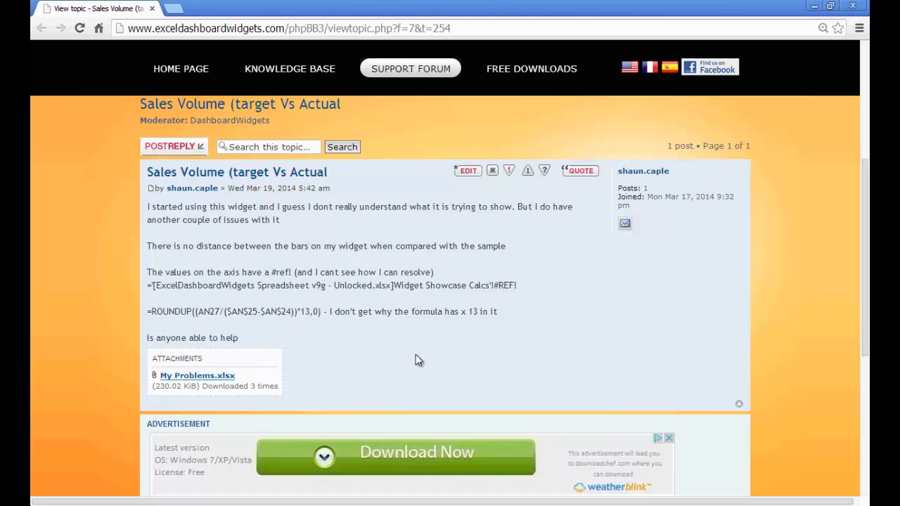
- Examine the forum post about the Sales Volume (target vs actual) widget problems and its attachment
{"action": "mouse_move", "coordinate": [866, 227]}
{"action": "left_mouse_down"}
{"action": "mouse_move", "coordinate": [869, 246]}
{"action": "mouse_move", "coordinate": [869, 229]}
{"action": "left_mouse_up"}
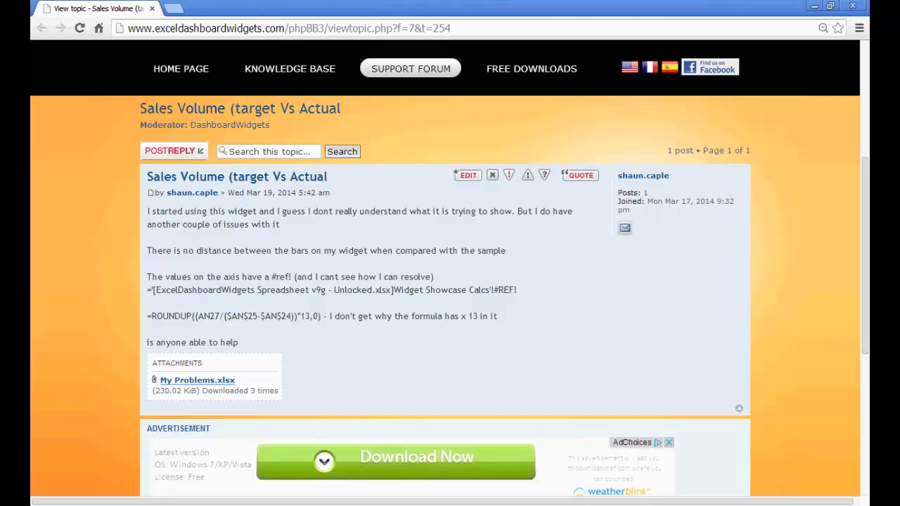
{"action": "left_click", "coordinate": [566, 505]}
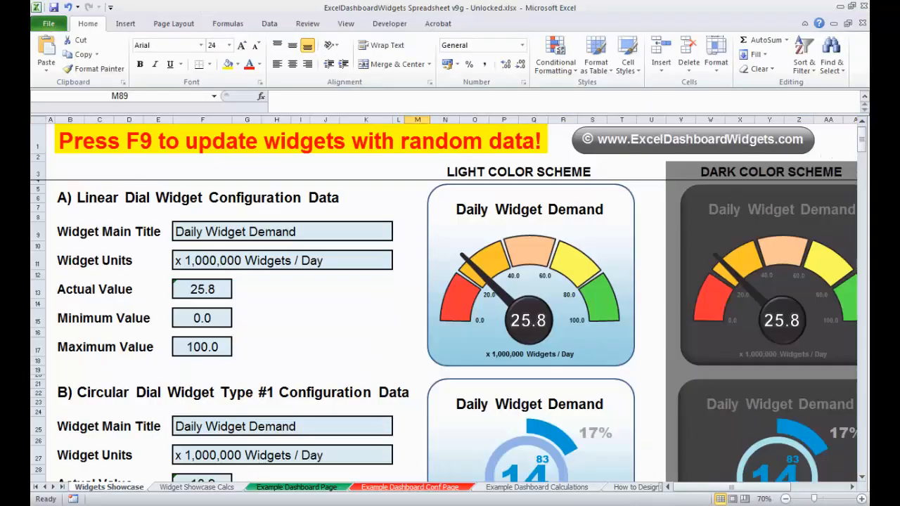
{"action": "left_click", "coordinate": [302, 505]}
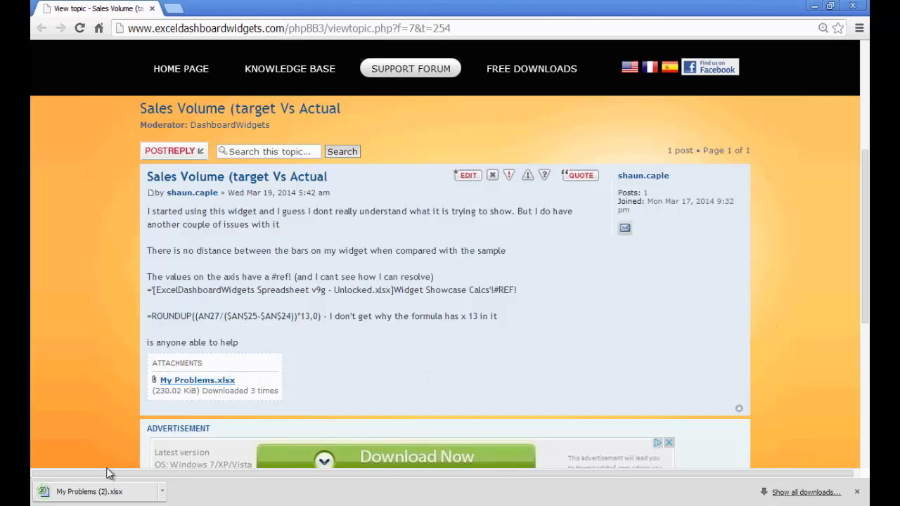
- Open the downloaded My Problems (2).xlsx attachment, enabling content and continuing without updating its links
{"action": "left_click", "coordinate": [79, 495]}
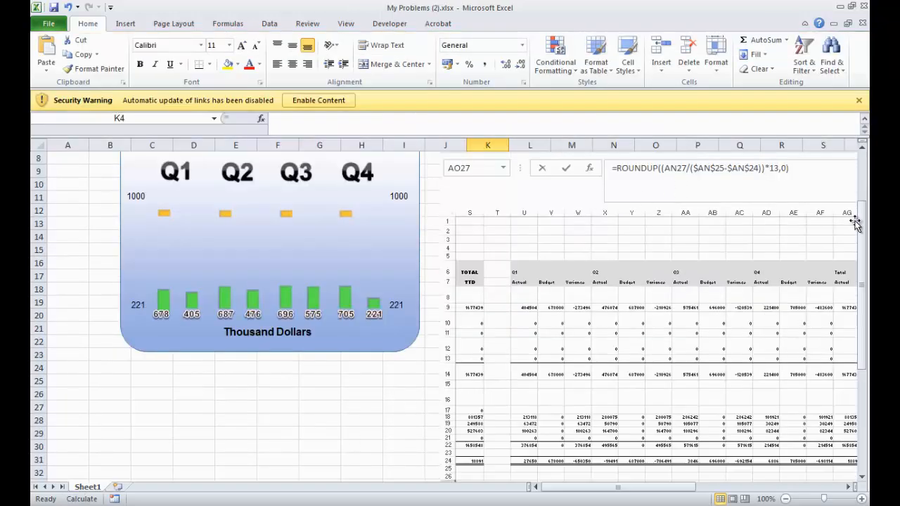
{"action": "left_click", "coordinate": [327, 106]}
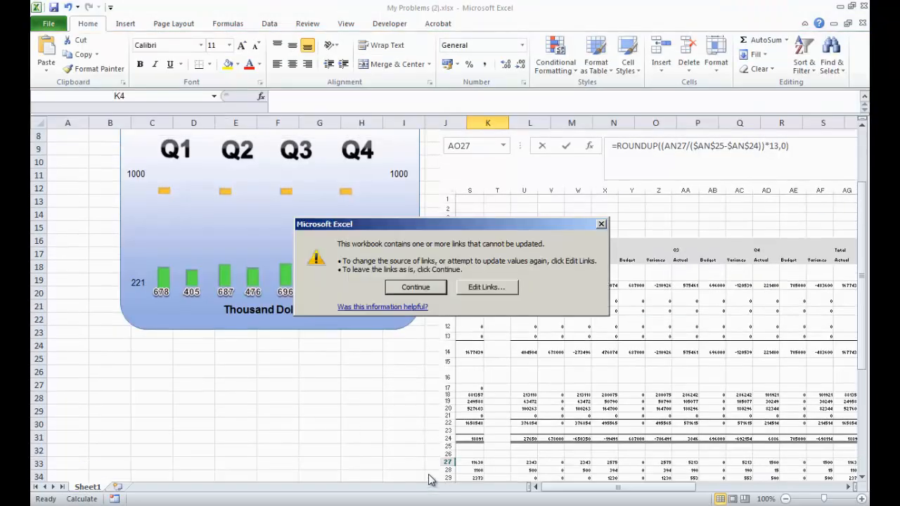
{"action": "left_click", "coordinate": [420, 290]}
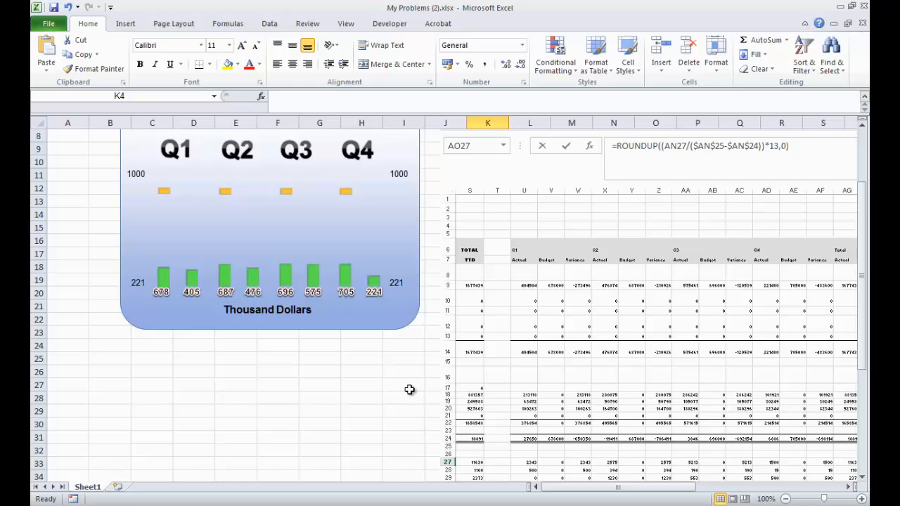
{"action": "left_click", "coordinate": [408, 387]}
{"action": "left_click_drag", "start_coordinate": [865, 280], "coordinate": [864, 278]}
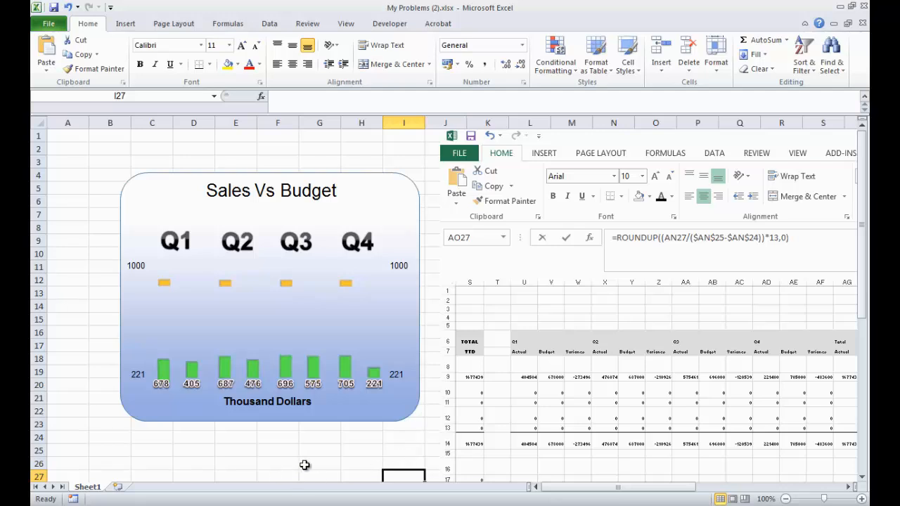
- Open the How to Design a Dashboard sheet in the widgets workbook and read through its dashboard-building instructions
{"action": "left_click", "coordinate": [607, 505]}
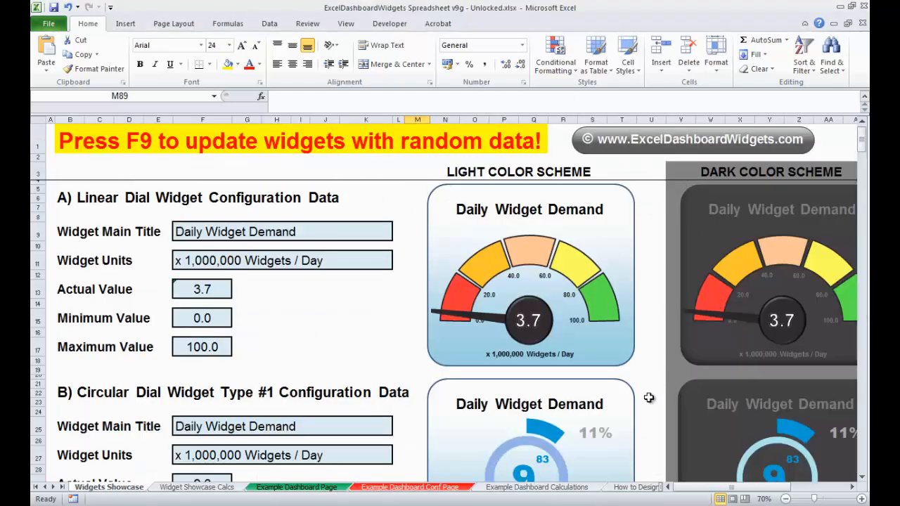
{"action": "left_click", "coordinate": [62, 487]}
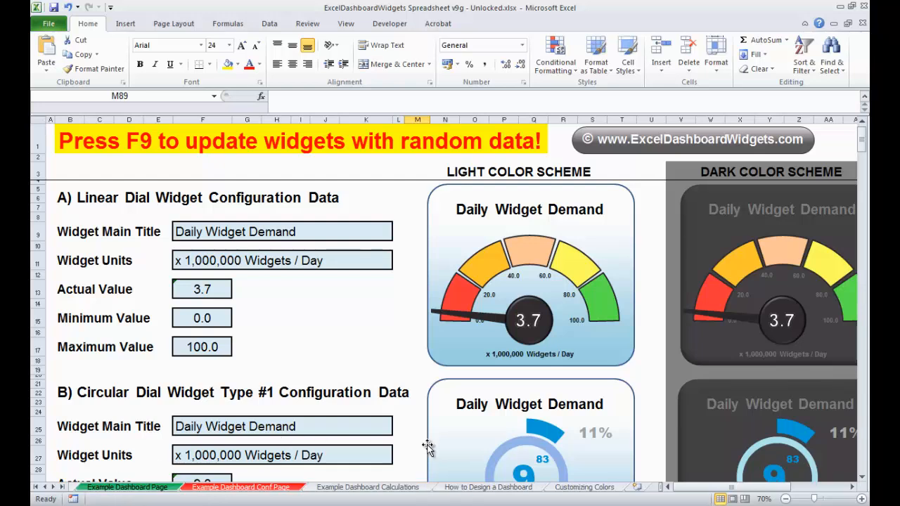
{"action": "left_click", "coordinate": [466, 487]}
{"action": "mouse_move", "coordinate": [862, 428]}
{"action": "left_mouse_down"}
{"action": "mouse_move", "coordinate": [862, 292]}
{"action": "mouse_move", "coordinate": [862, 433]}
{"action": "left_mouse_up"}
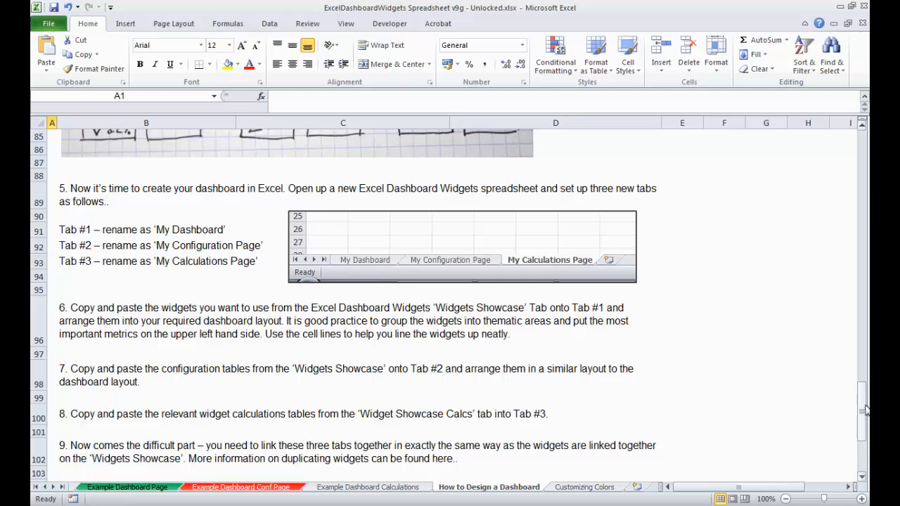
{"action": "left_click_drag", "start_coordinate": [865, 412], "coordinate": [867, 345]}
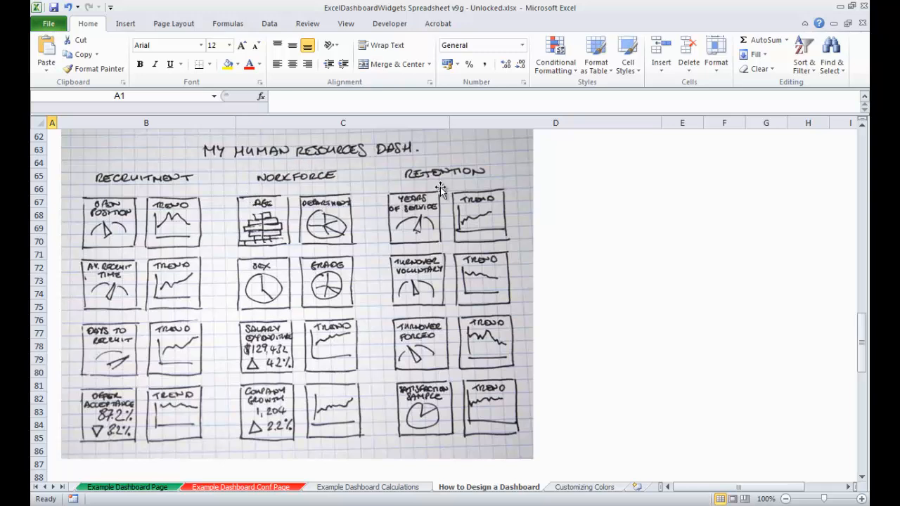
{"action": "left_click_drag", "start_coordinate": [865, 352], "coordinate": [865, 397]}
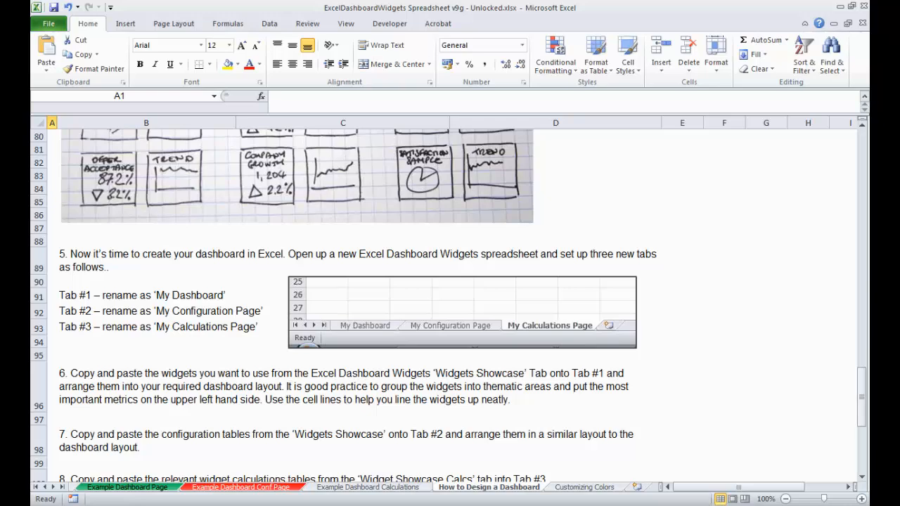
- Inspect the first green column of the Sales Vs Budget widget in the user's workbook to check its linked formula
{"action": "left_click", "coordinate": [690, 505]}
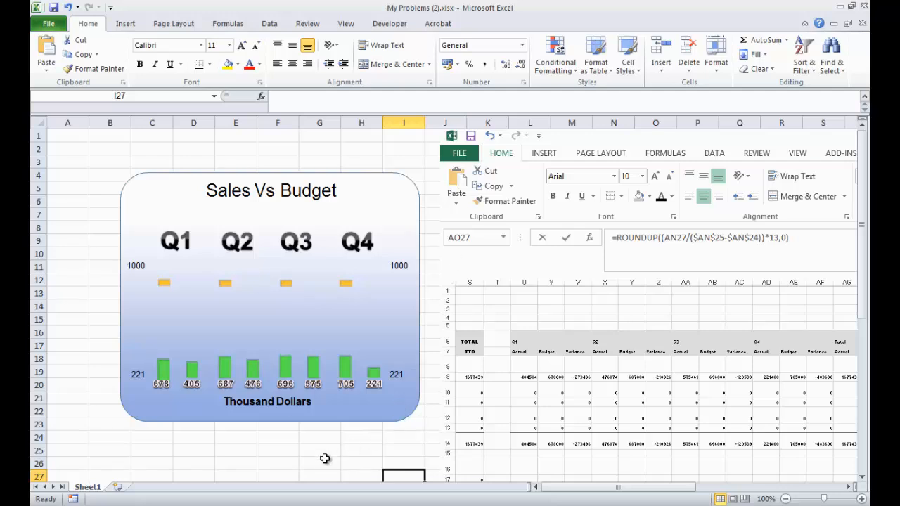
{"action": "left_click", "coordinate": [164, 369]}
{"action": "left_click", "coordinate": [164, 369]}
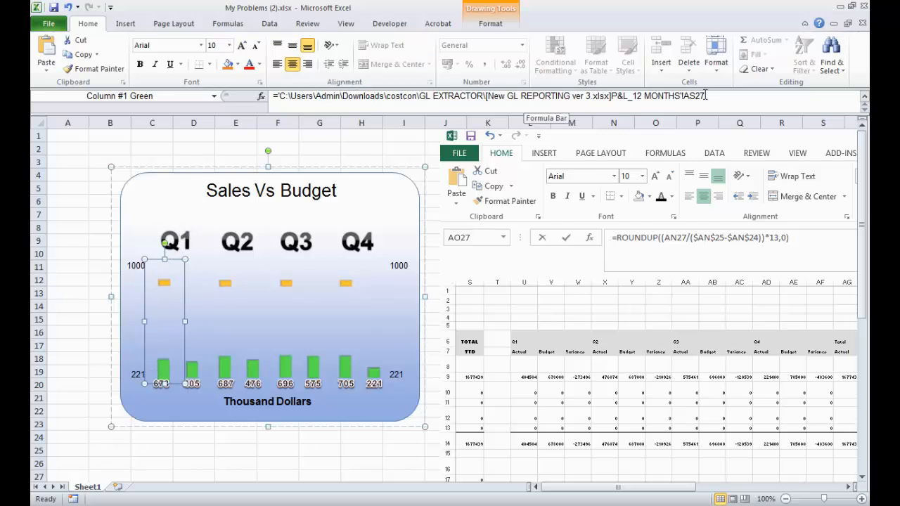
{"action": "left_click", "coordinate": [350, 463]}
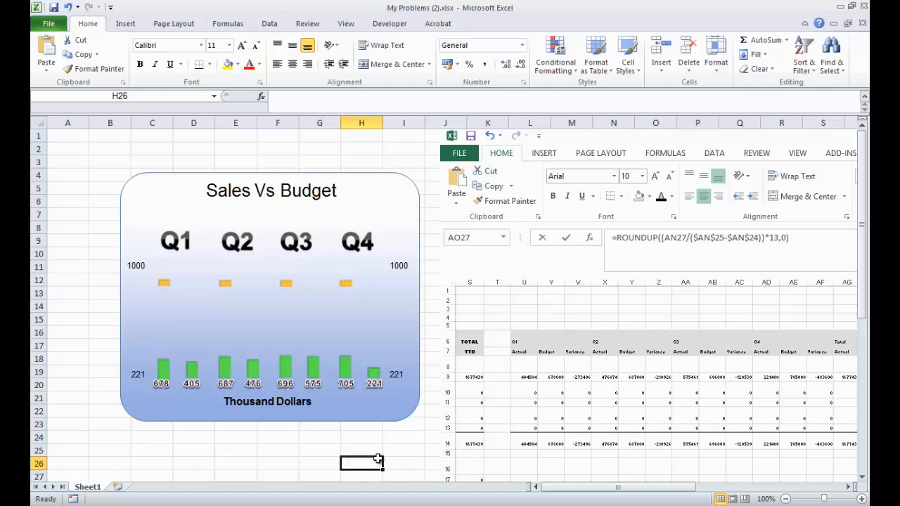
- Select the Sales Volume equalizer widget on the Widgets Showcase sheet and open the Selection Pane
{"action": "left_click", "coordinate": [610, 485]}
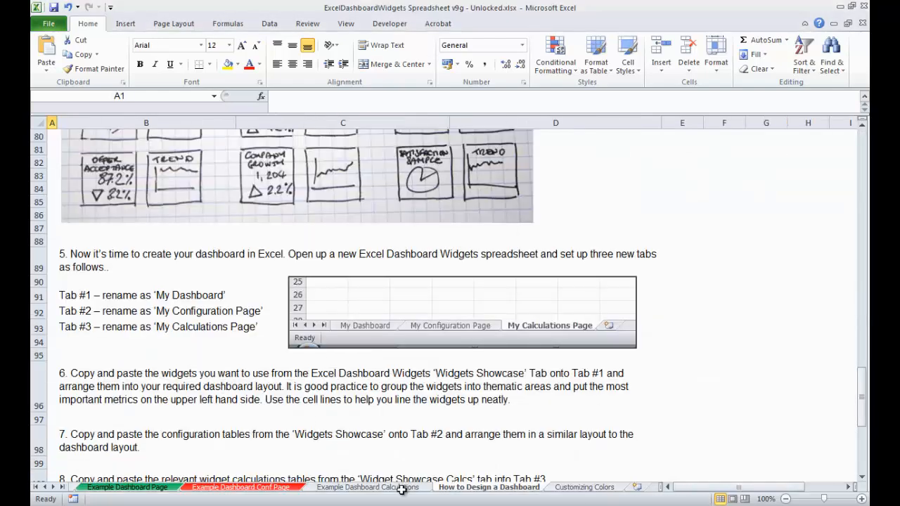
{"action": "left_click", "coordinate": [35, 486]}
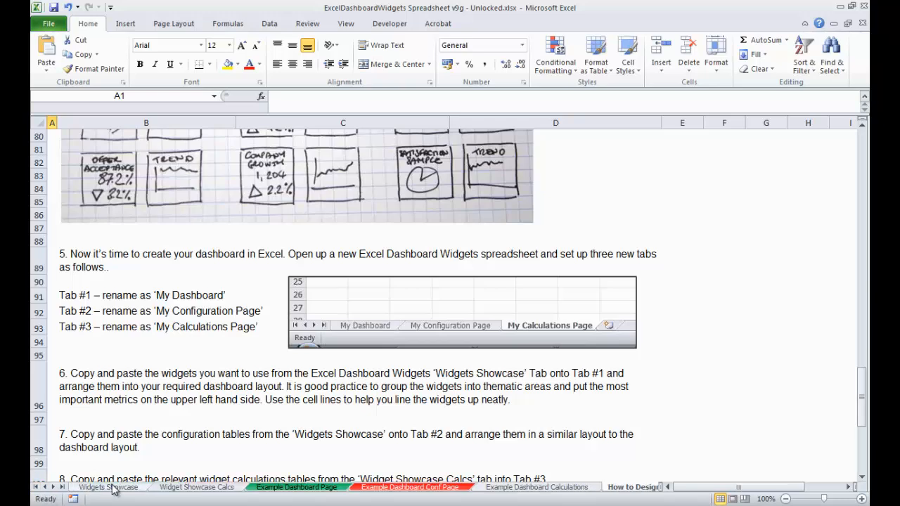
{"action": "left_click", "coordinate": [109, 487]}
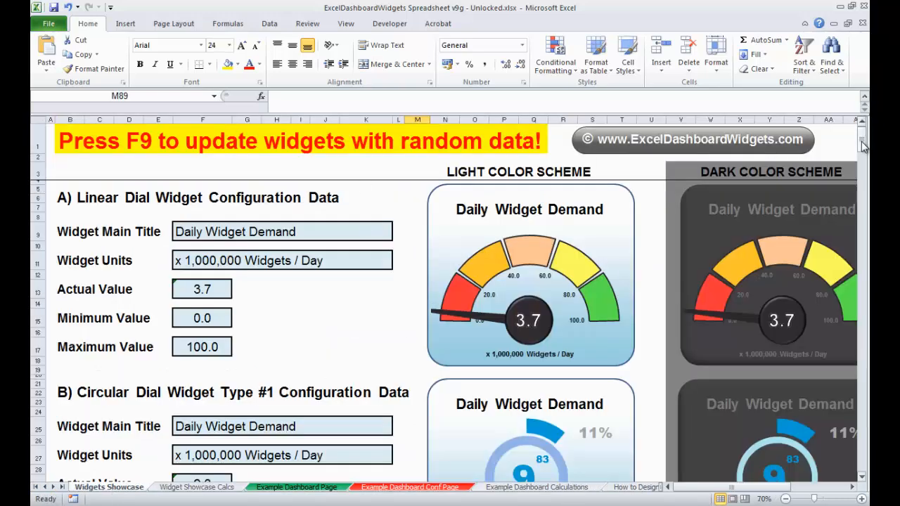
{"action": "left_click_drag", "start_coordinate": [864, 144], "coordinate": [868, 213]}
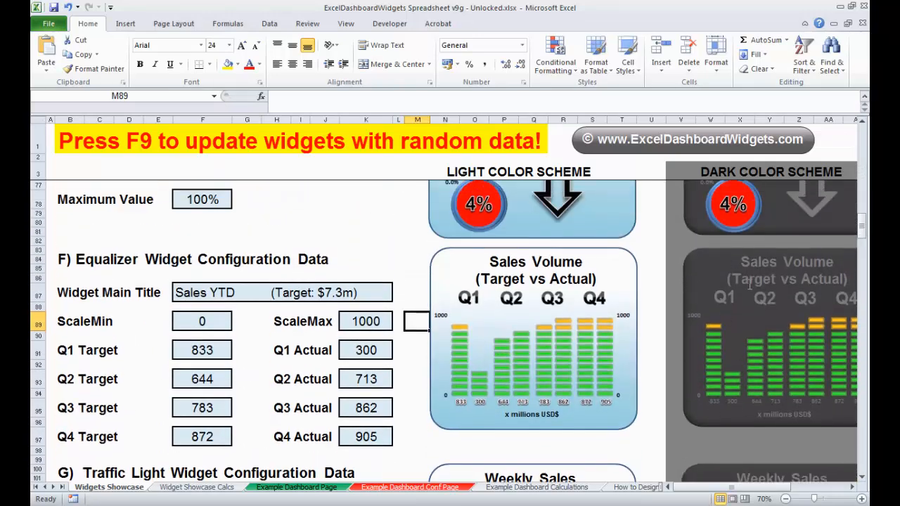
{"action": "left_click", "coordinate": [852, 487]}
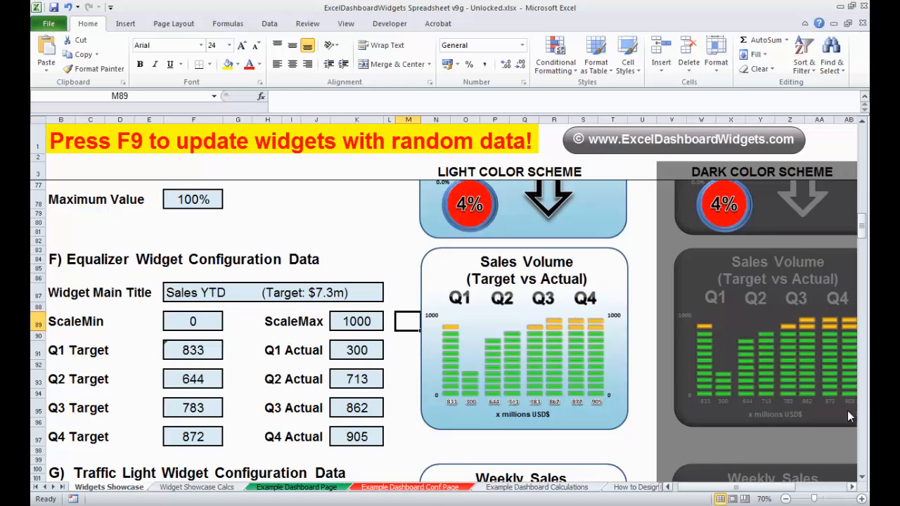
{"action": "scroll", "coordinate": [767, 277], "scroll_direction": "right", "scroll_amount": 2}
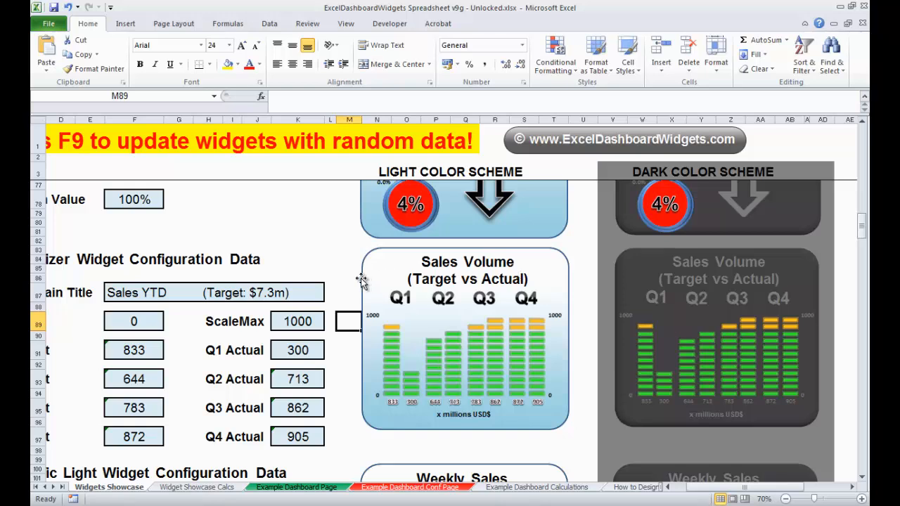
{"action": "left_click", "coordinate": [364, 285]}
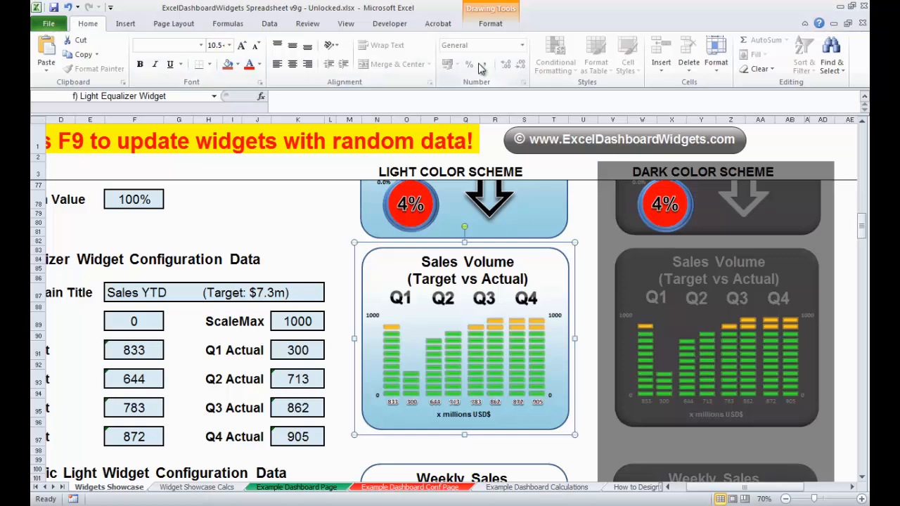
{"action": "left_click", "coordinate": [833, 62]}
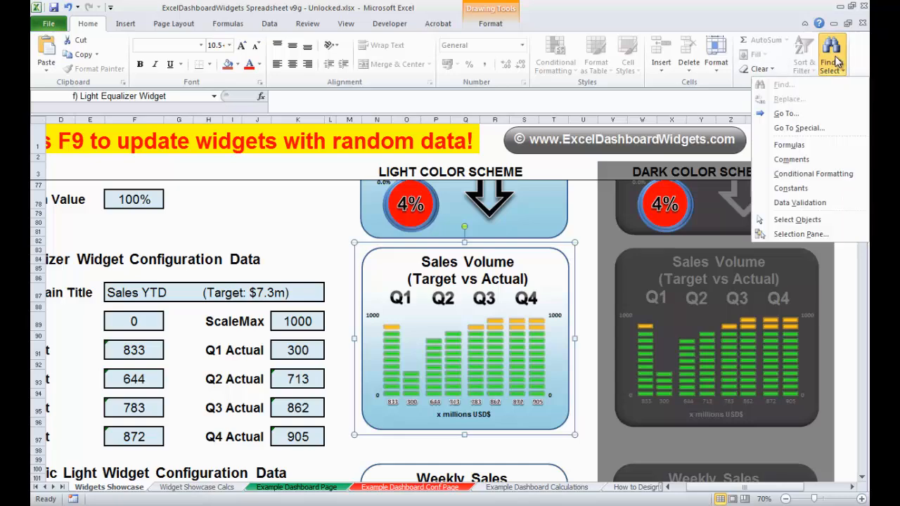
{"action": "left_click", "coordinate": [801, 234]}
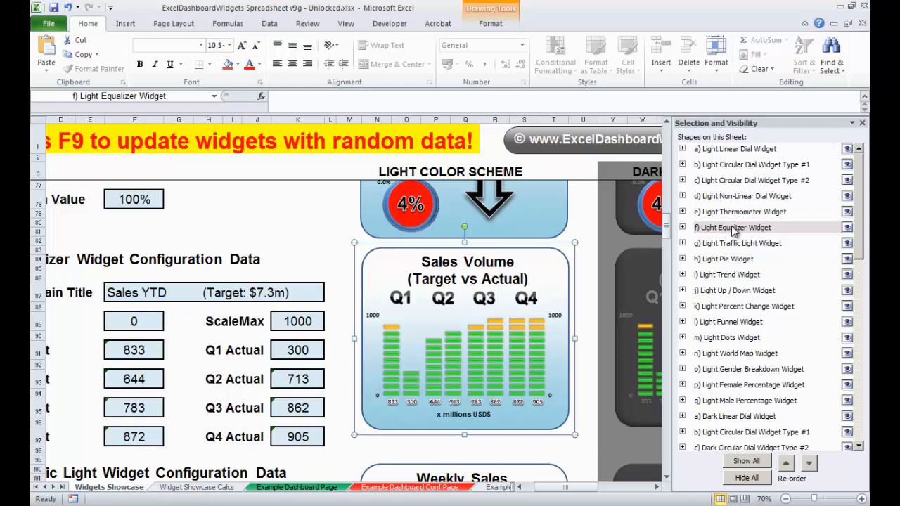
- Expand the Light Equalizer Widget group and inspect its main title and Q1 to Q4 text shapes
{"action": "left_click", "coordinate": [682, 227]}
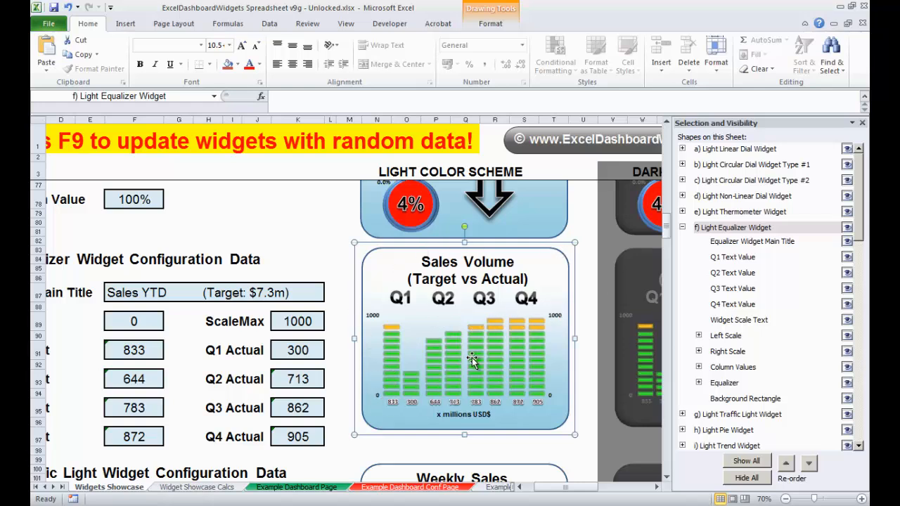
{"action": "left_click", "coordinate": [753, 243]}
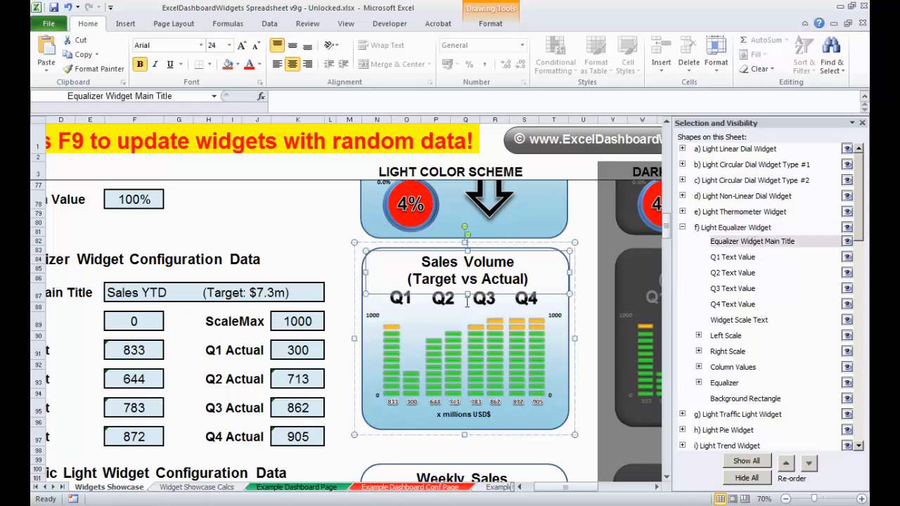
{"action": "left_click", "coordinate": [738, 260]}
{"action": "left_click", "coordinate": [737, 275]}
{"action": "left_click", "coordinate": [739, 290]}
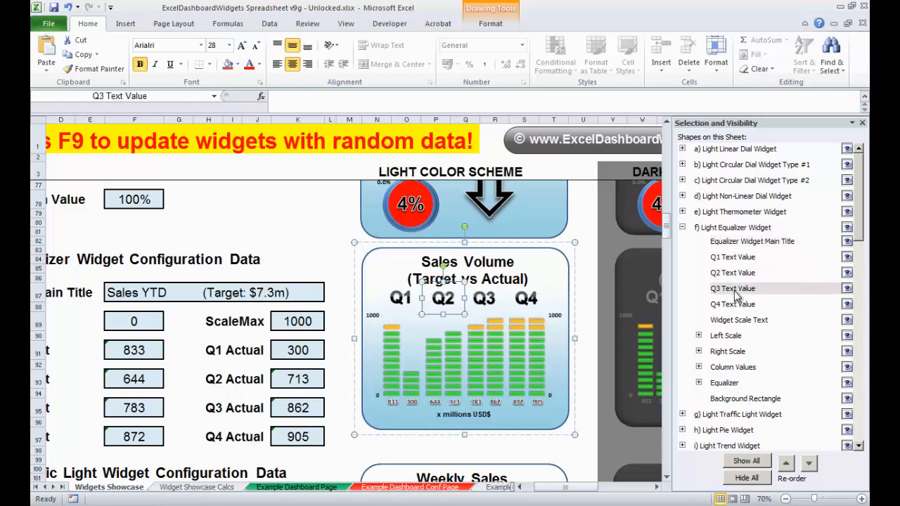
{"action": "left_click", "coordinate": [734, 305]}
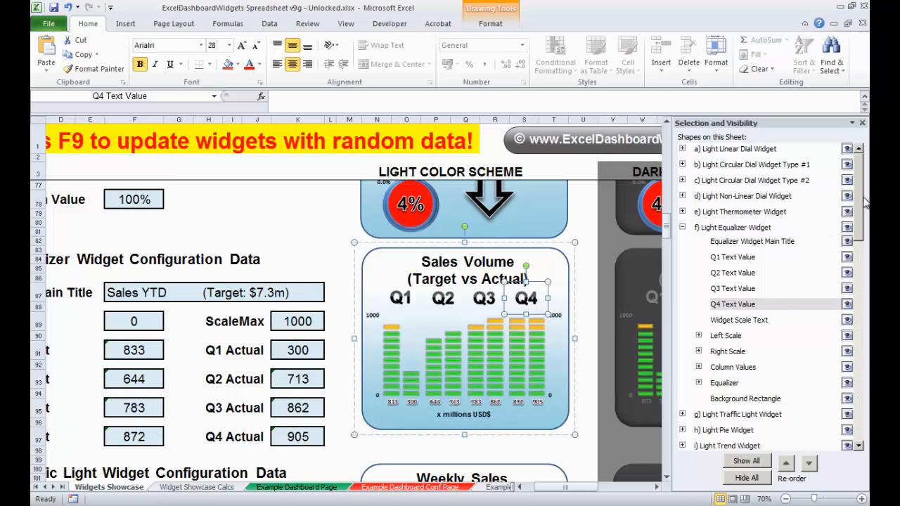
{"action": "scroll", "coordinate": [859, 204], "scroll_direction": "down", "scroll_amount": 2}
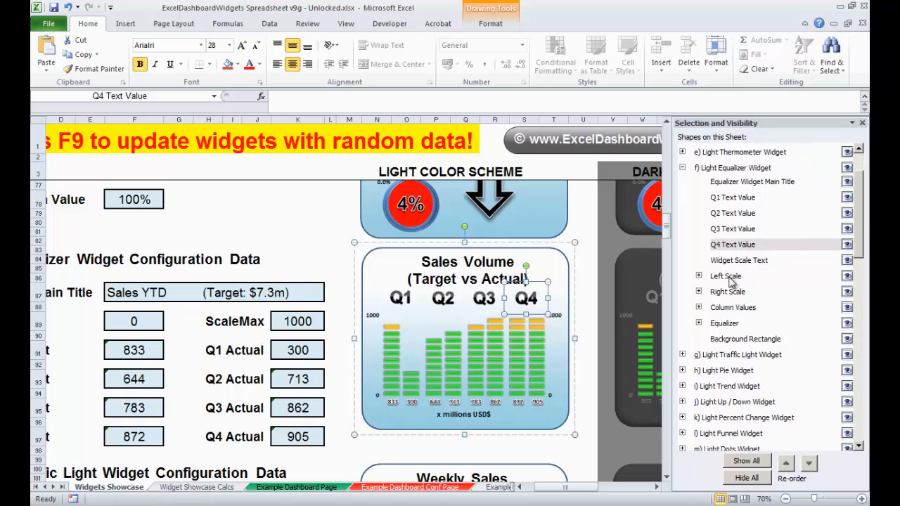
- Expand the equalizer's Left Scale group and inspect the formulas of its two scale value shapes
{"action": "key", "text": "Escape"}
{"action": "left_click", "coordinate": [699, 275]}
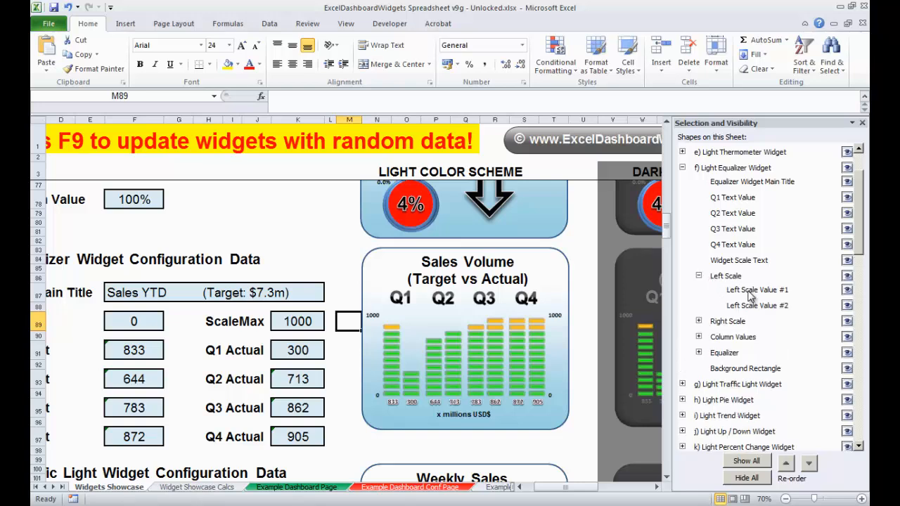
{"action": "left_click", "coordinate": [753, 290]}
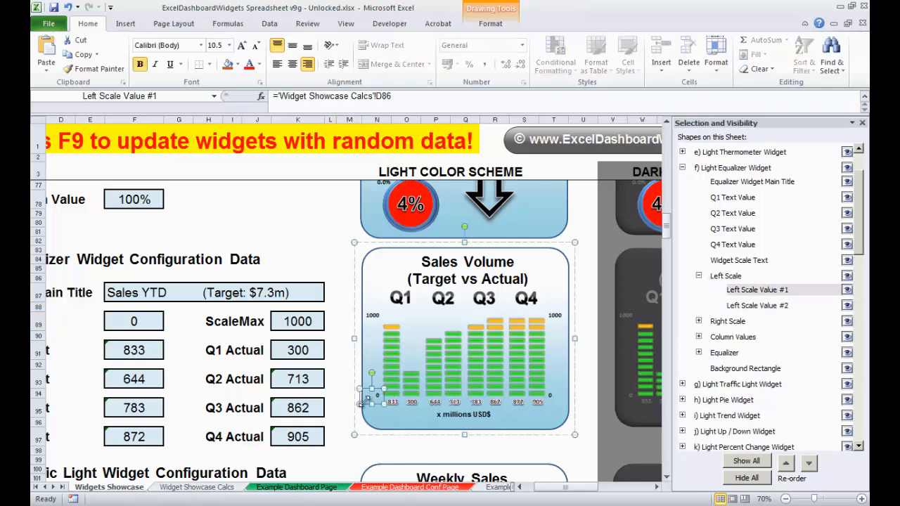
{"action": "left_click", "coordinate": [766, 307]}
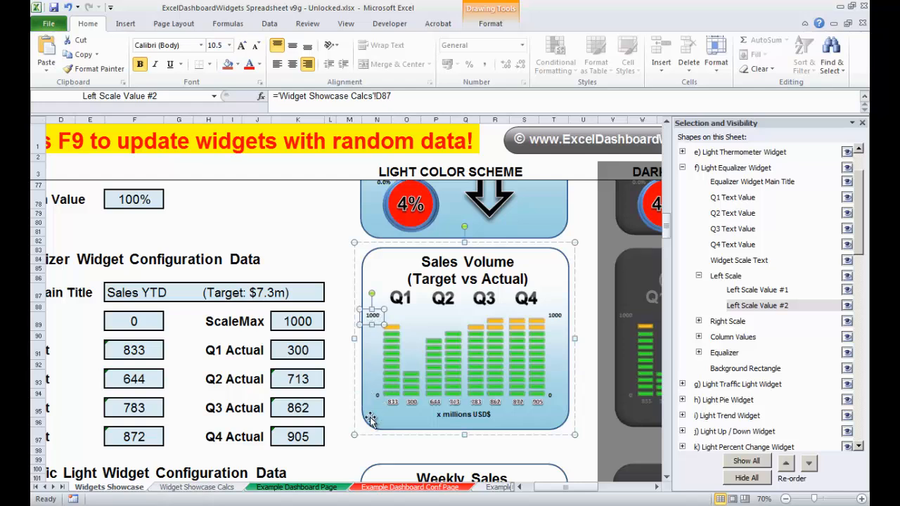
{"action": "left_click", "coordinate": [337, 361]}
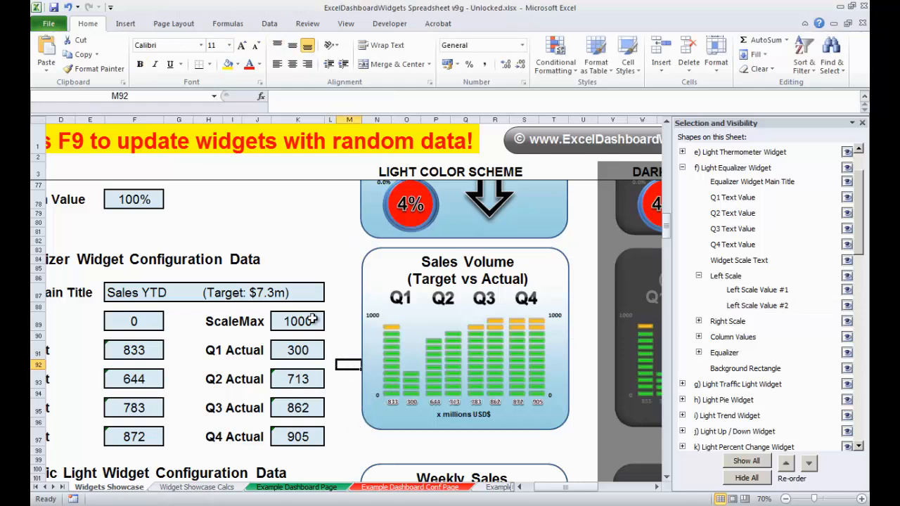
- Set the equalizer widget's ScaleMax value to 500
{"action": "left_click", "coordinate": [308, 325]}
{"action": "type", "text": "500"}
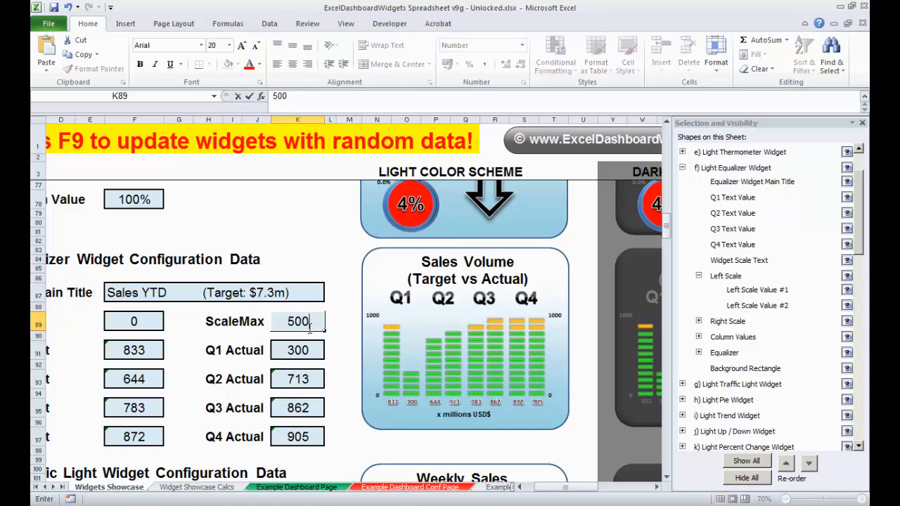
{"action": "key", "text": "ctrl+Return"}
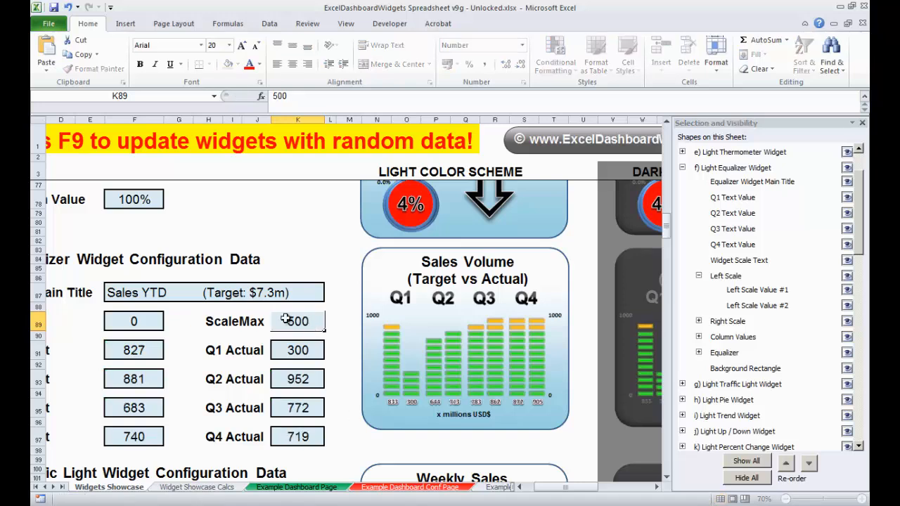
- Set the equalizer widget's ScaleMax value to 1000
{"action": "key", "text": "Return"}
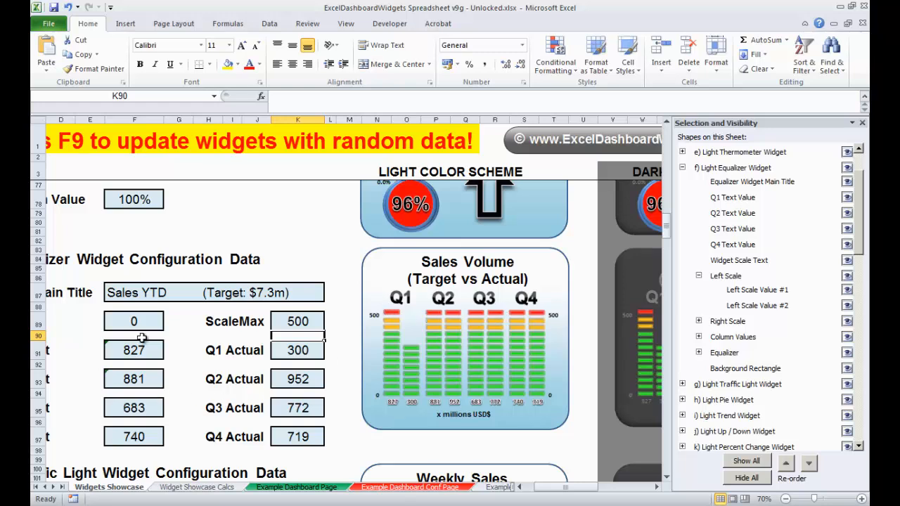
{"action": "left_click_drag", "start_coordinate": [557, 494], "coordinate": [532, 494]}
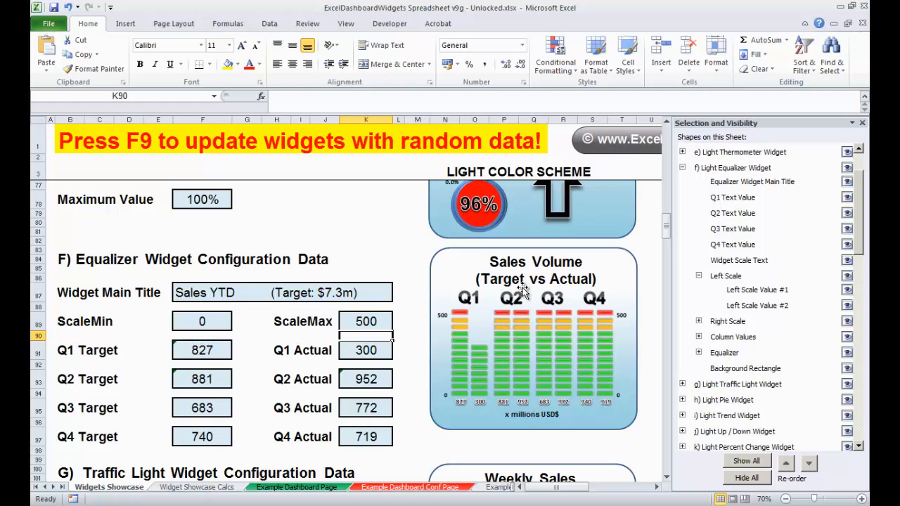
{"action": "left_click", "coordinate": [371, 316]}
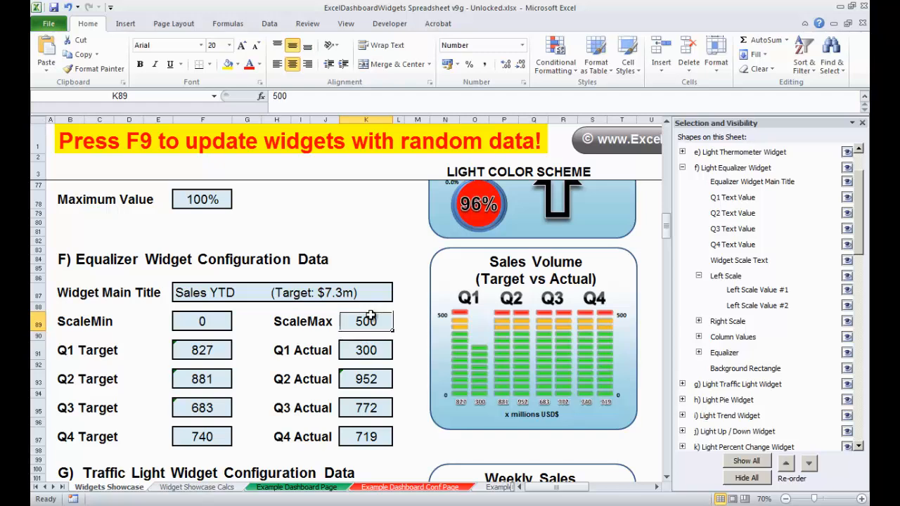
{"action": "type", "text": "1000"}
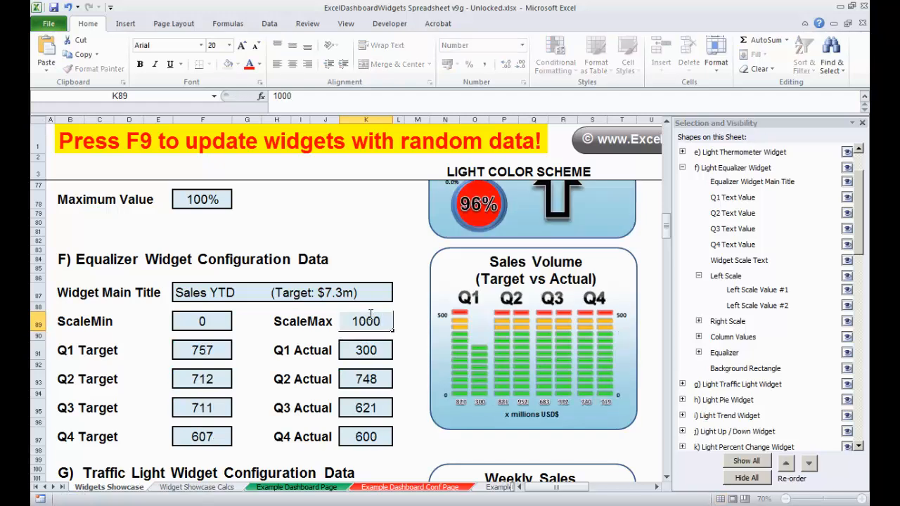
{"action": "key", "text": "Return"}
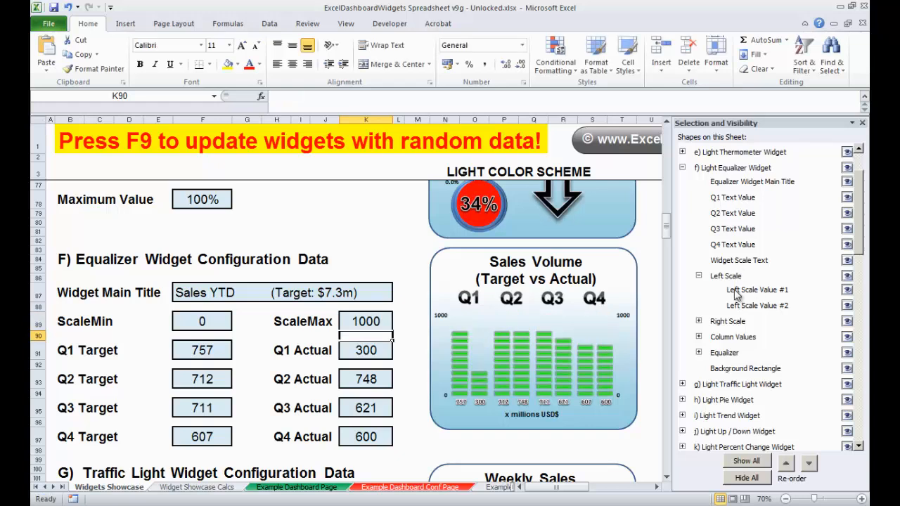
- Expand the equalizer's Right Scale group and inspect the formulas of its two scale value shapes
{"action": "left_click", "coordinate": [699, 277]}
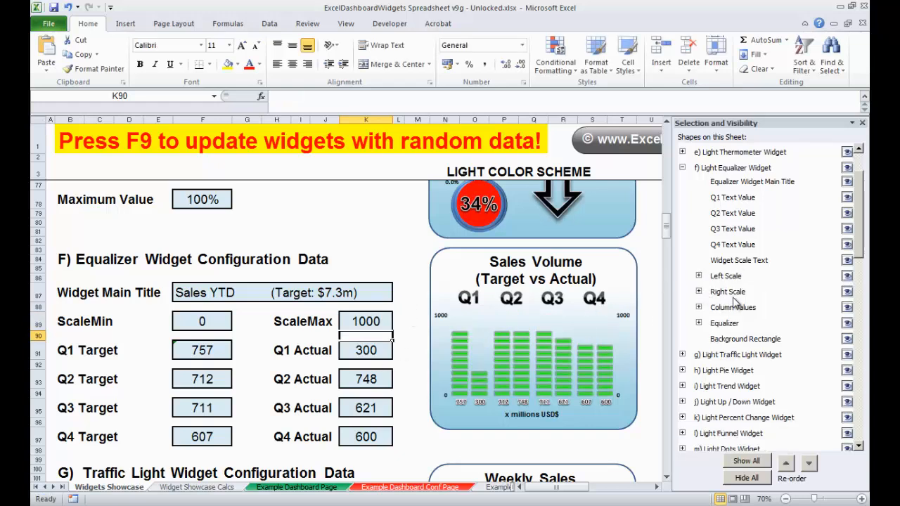
{"action": "left_click", "coordinate": [699, 292]}
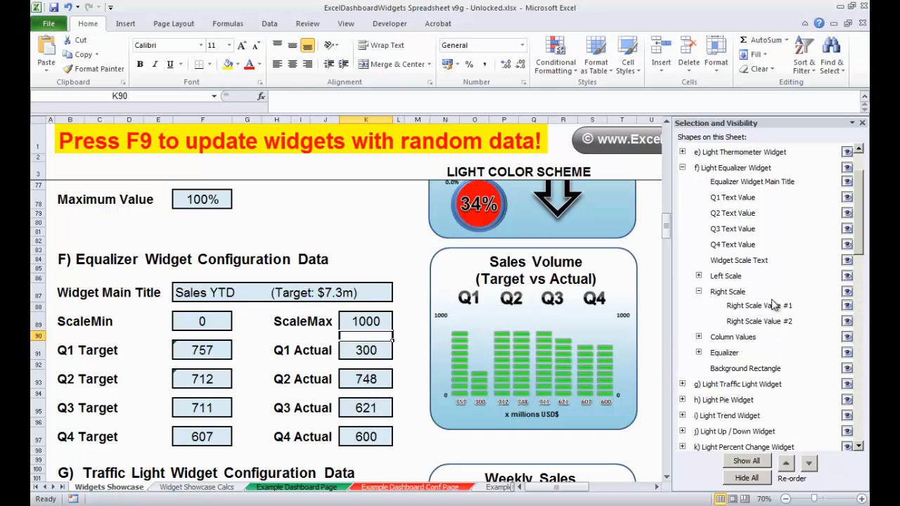
{"action": "left_click", "coordinate": [767, 308]}
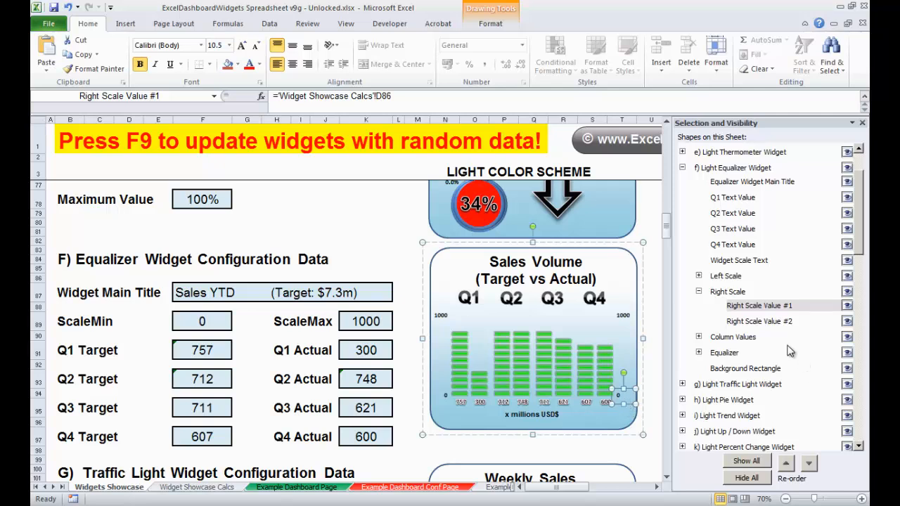
{"action": "left_click", "coordinate": [771, 325]}
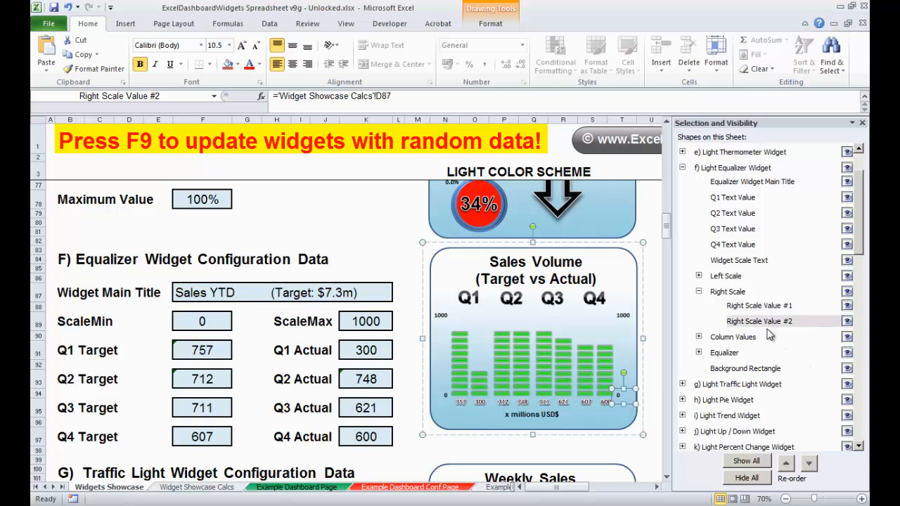
{"action": "left_click", "coordinate": [699, 292]}
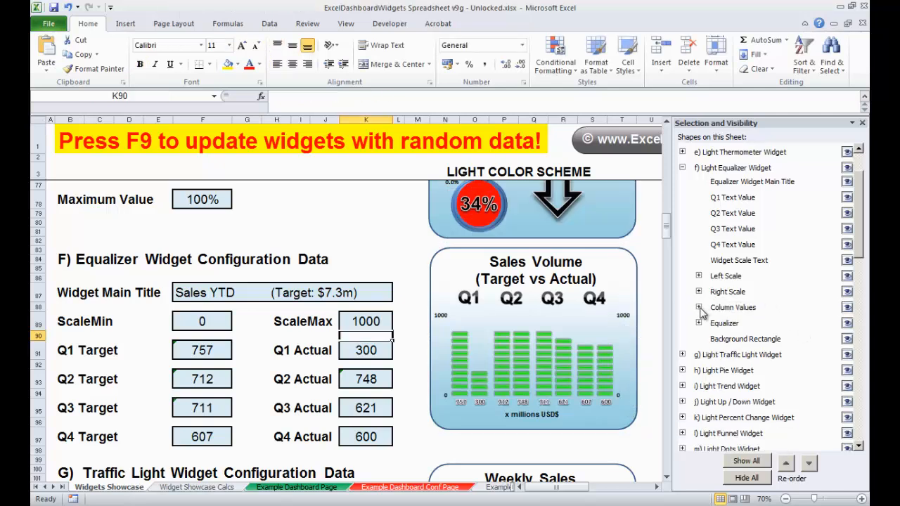
- Expand the Column Values group and inspect the formulas of the Column #1 and Column #2 value shapes
{"action": "left_click", "coordinate": [699, 307]}
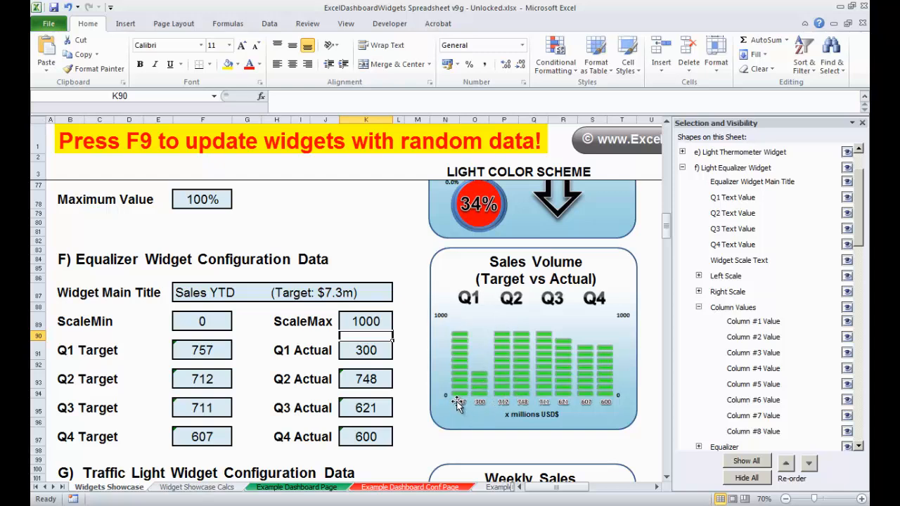
{"action": "left_click", "coordinate": [751, 323]}
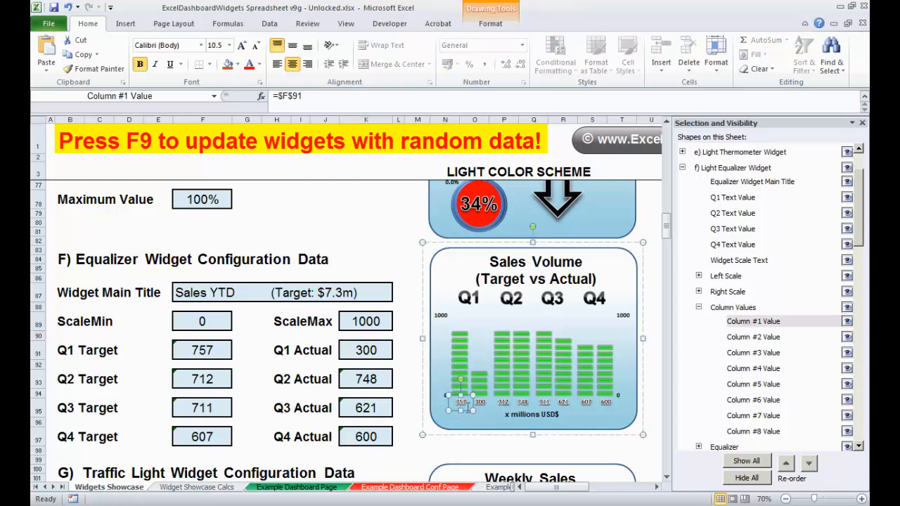
{"action": "left_click", "coordinate": [752, 340]}
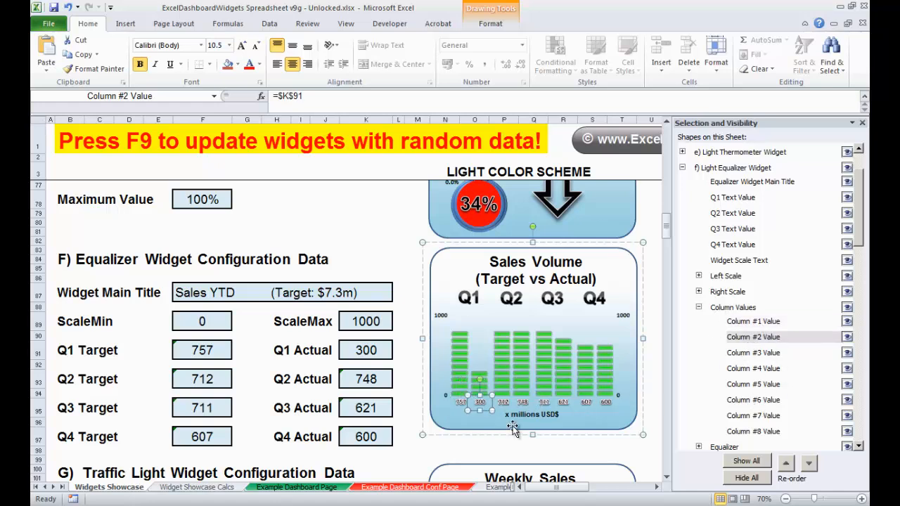
{"action": "left_click_drag", "start_coordinate": [472, 405], "coordinate": [431, 268]}
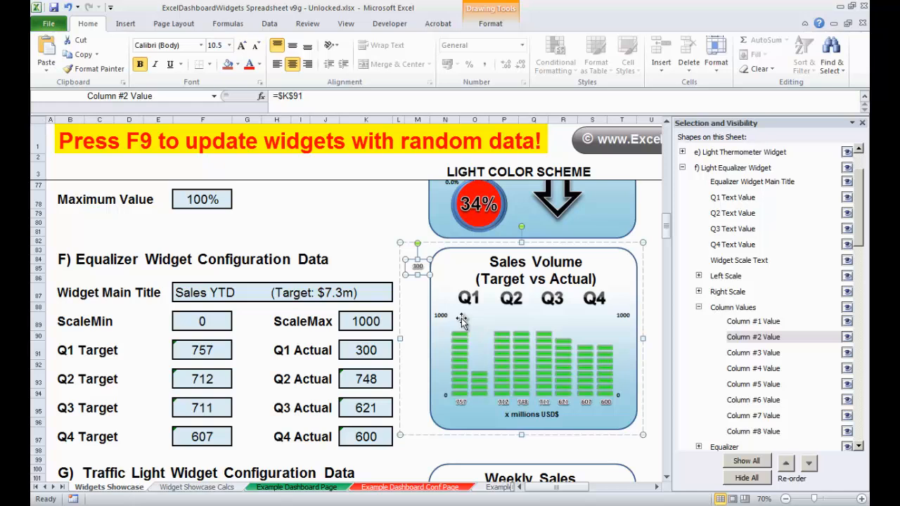
{"action": "key", "text": "ctrl+z"}
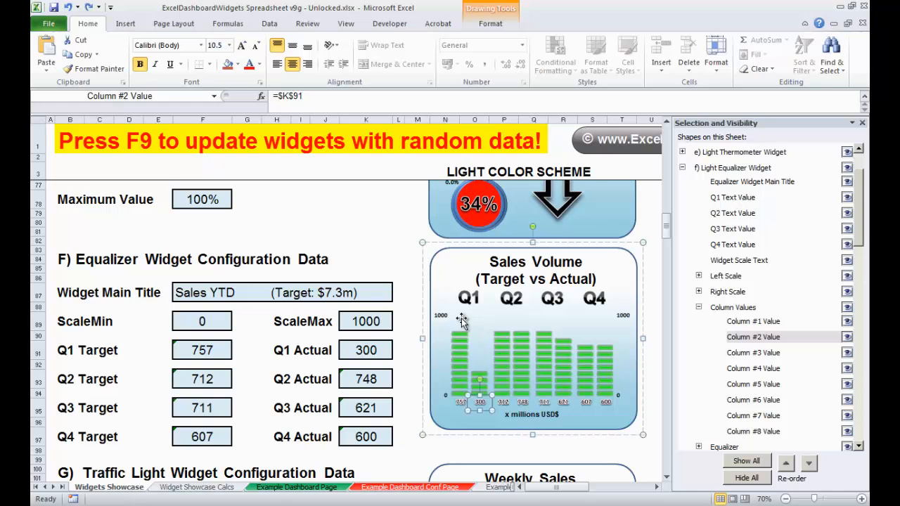
{"action": "left_click", "coordinate": [698, 308]}
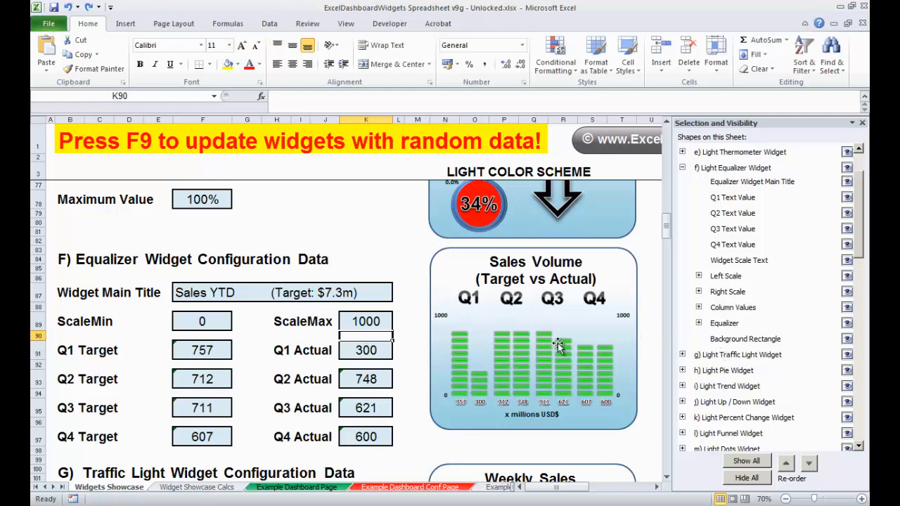
- Expand the equalizer's Equalizer group and recalculate the widgets with new random data
{"action": "left_click", "coordinate": [699, 324]}
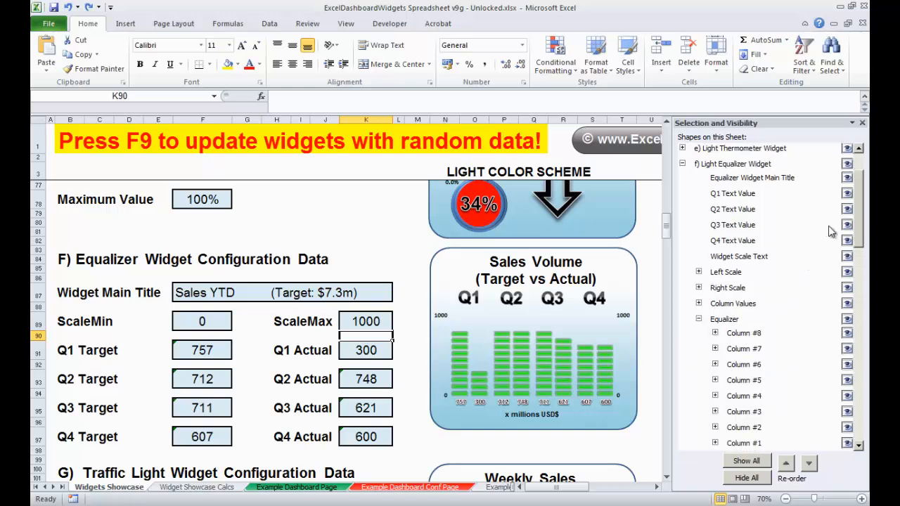
{"action": "left_click_drag", "start_coordinate": [864, 210], "coordinate": [864, 224]}
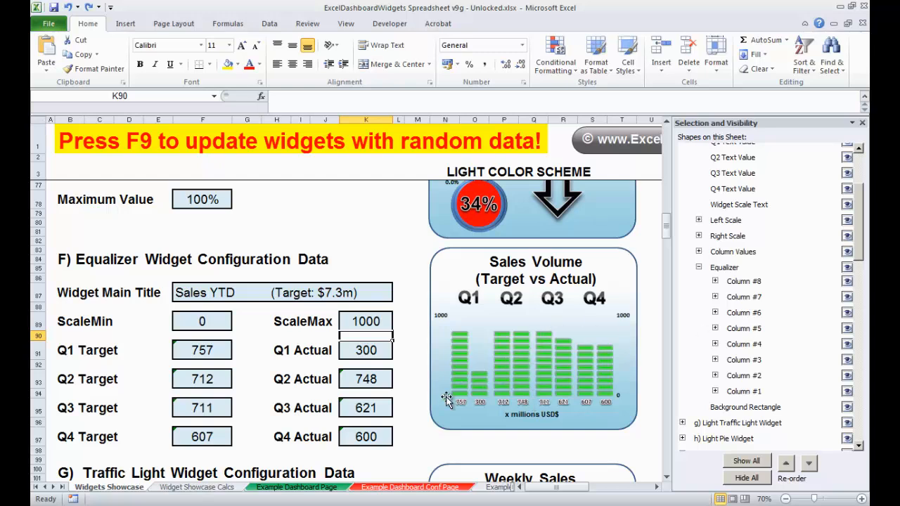
{"action": "key", "text": "F9"}
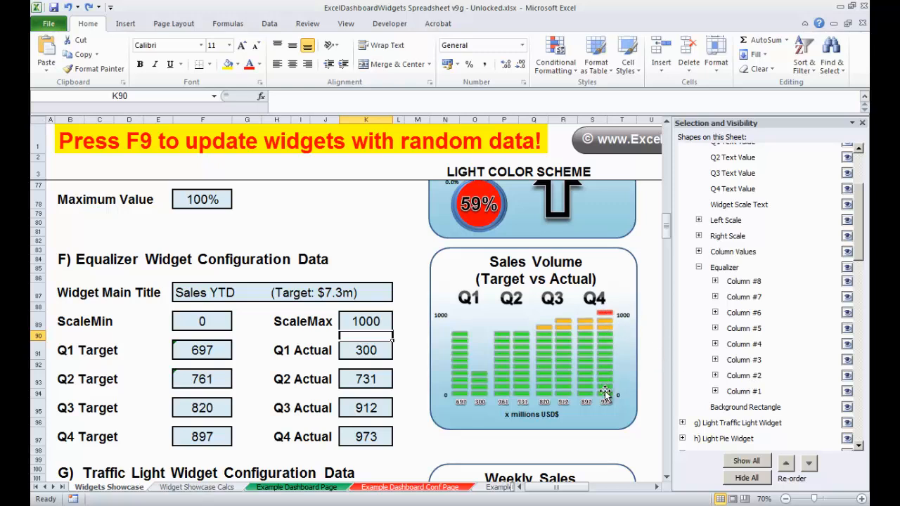
- Switch to the browser to reread the forum post, then return to the spreadsheet
{"action": "key", "text": "alt+Tab"}
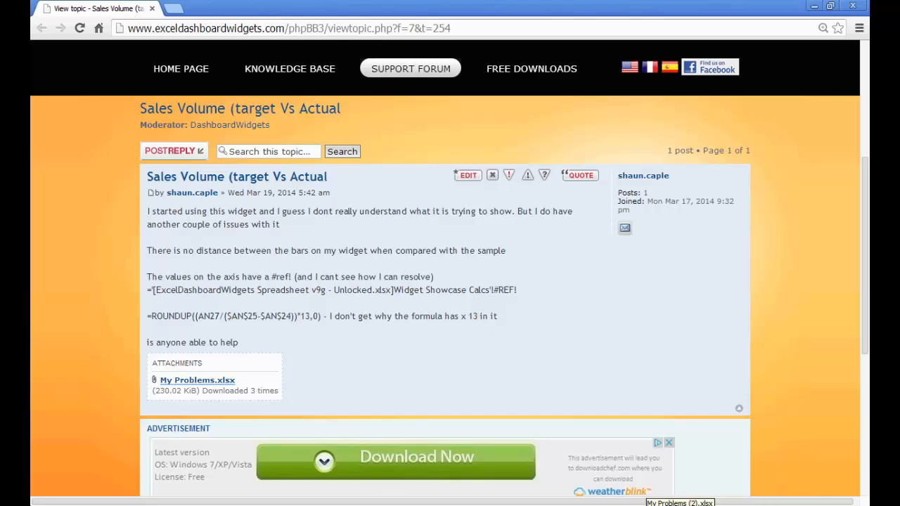
{"action": "left_click", "coordinate": [709, 505]}
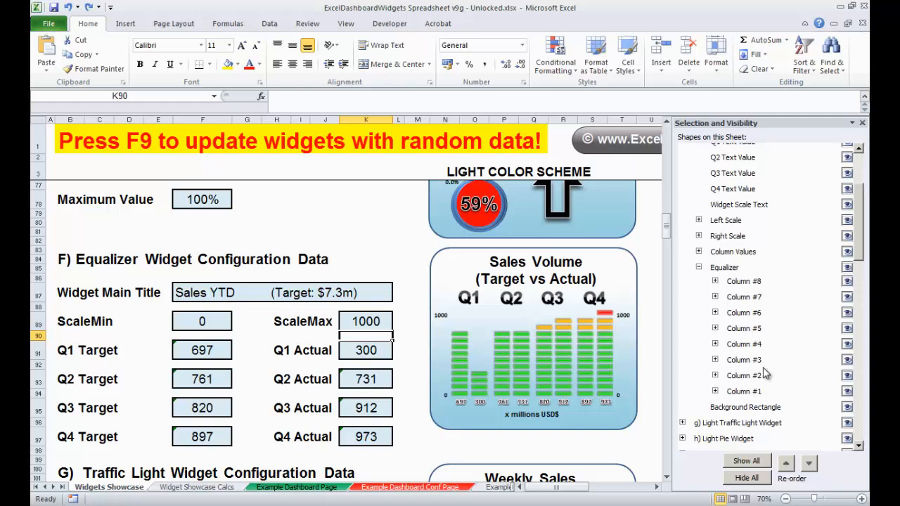
- Expand Equalizer Column #1 and inspect the formulas of its Green, Orange and Red shapes
{"action": "left_click", "coordinate": [716, 392]}
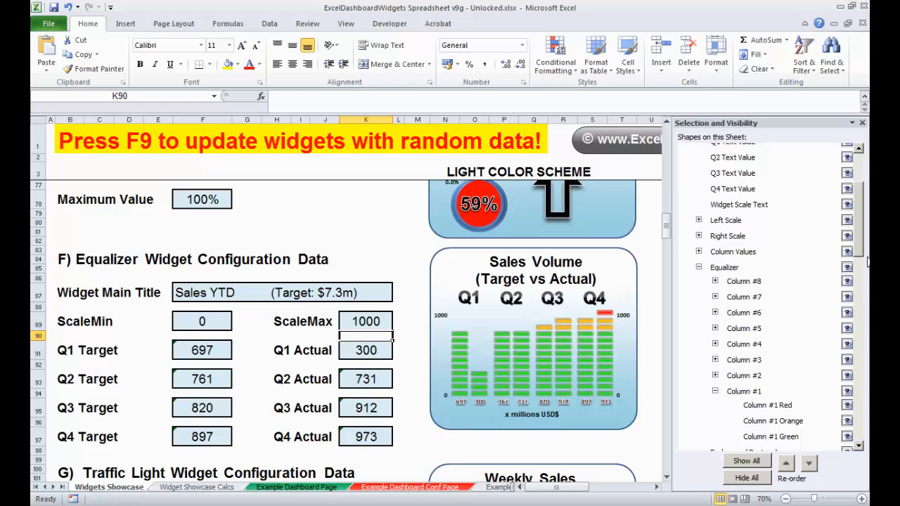
{"action": "left_click_drag", "start_coordinate": [862, 236], "coordinate": [865, 258]}
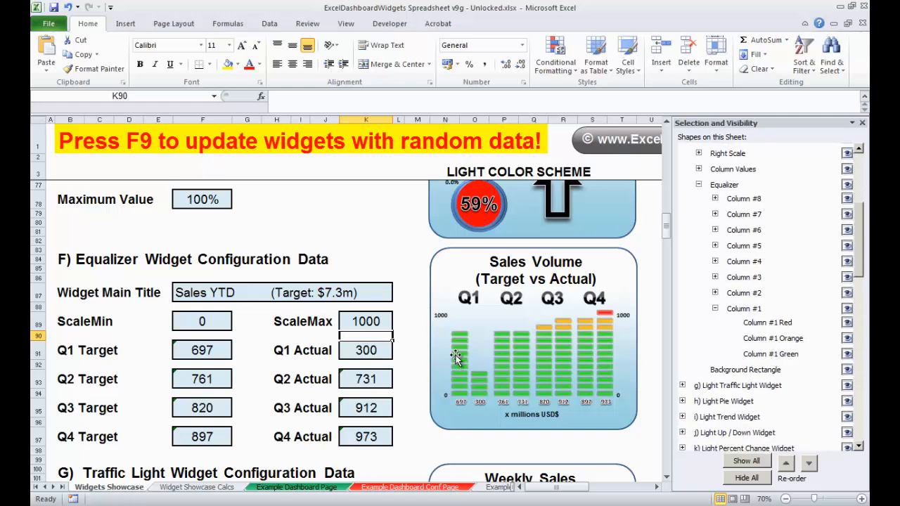
{"action": "left_click", "coordinate": [775, 355]}
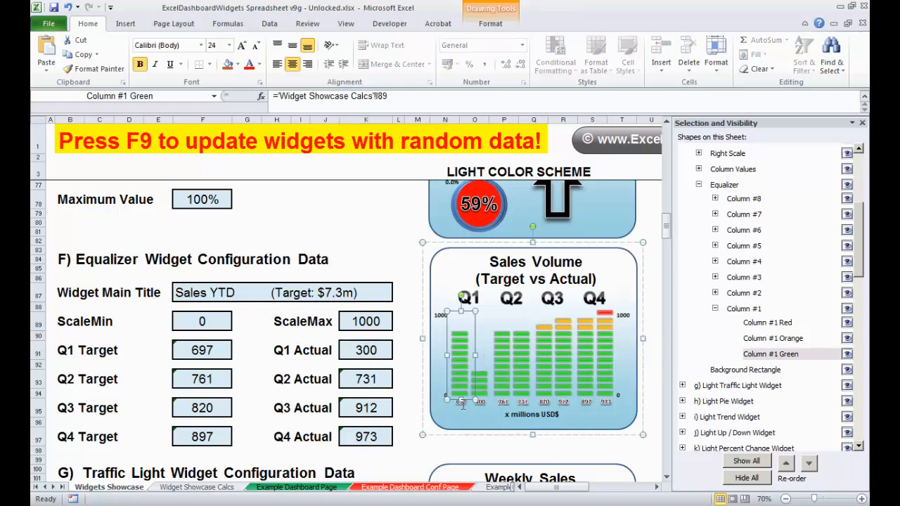
{"action": "left_click", "coordinate": [794, 339]}
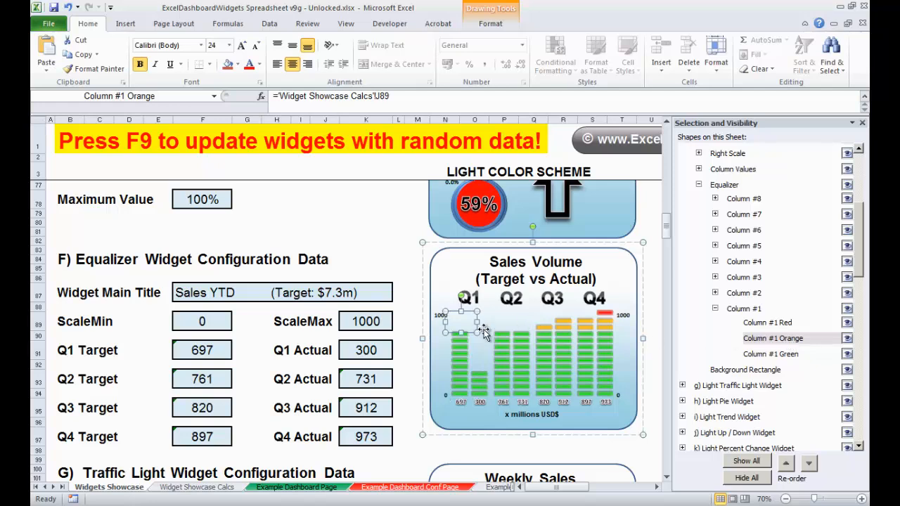
{"action": "left_click", "coordinate": [786, 325]}
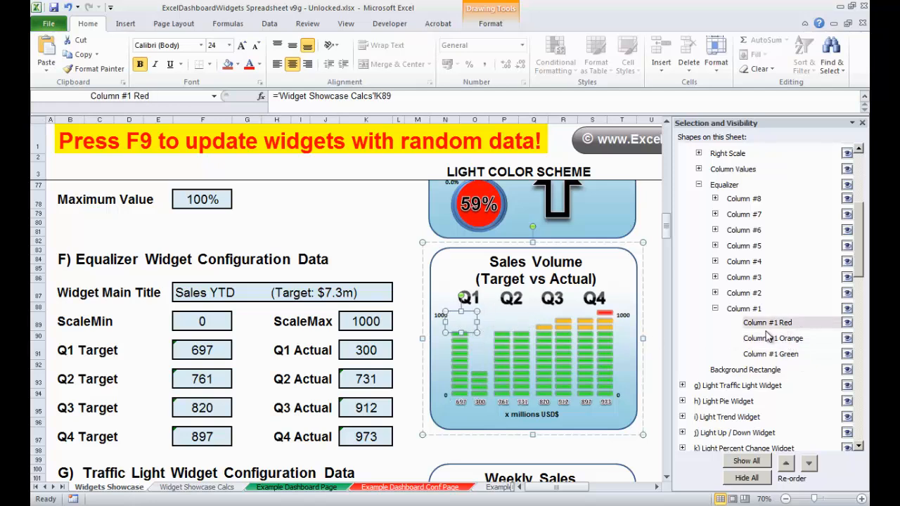
{"action": "left_click", "coordinate": [654, 343]}
{"action": "left_click", "coordinate": [654, 343]}
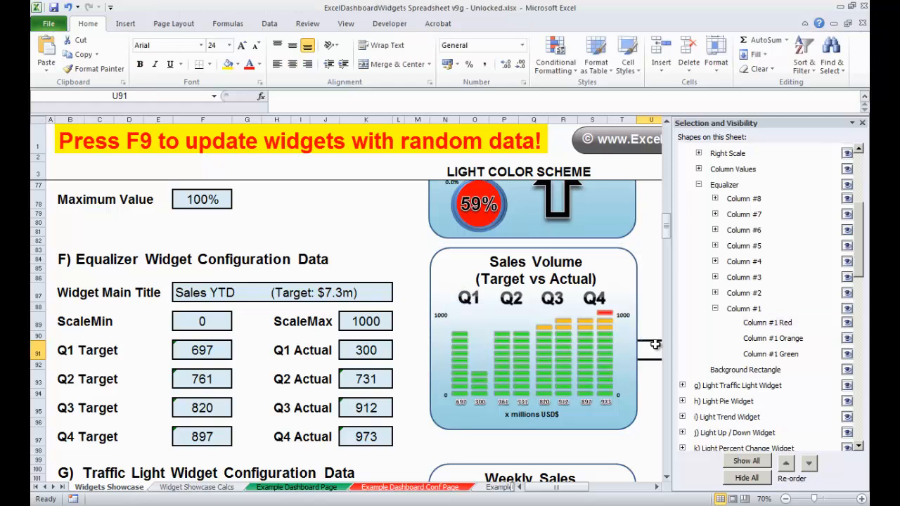
- Collapse the Equalizer group and select the equalizer's Background Rectangle shape
{"action": "left_click", "coordinate": [698, 184]}
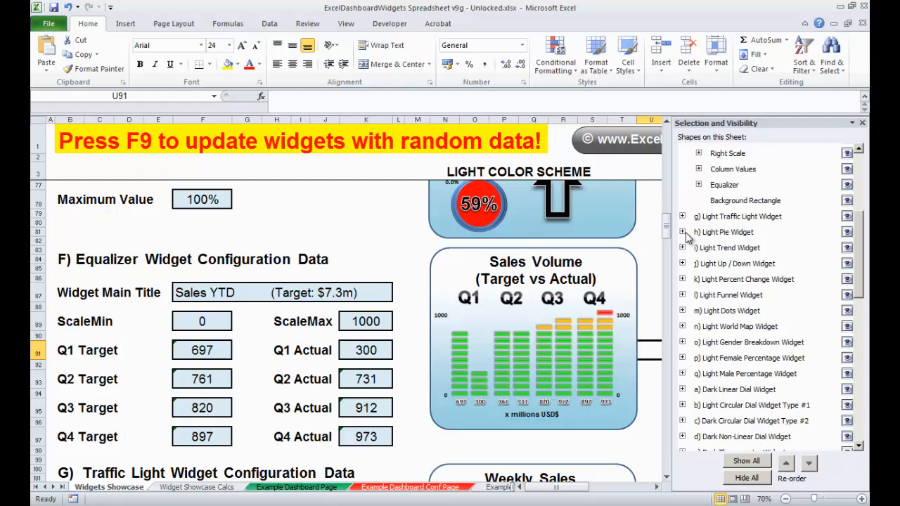
{"action": "left_click", "coordinate": [740, 202]}
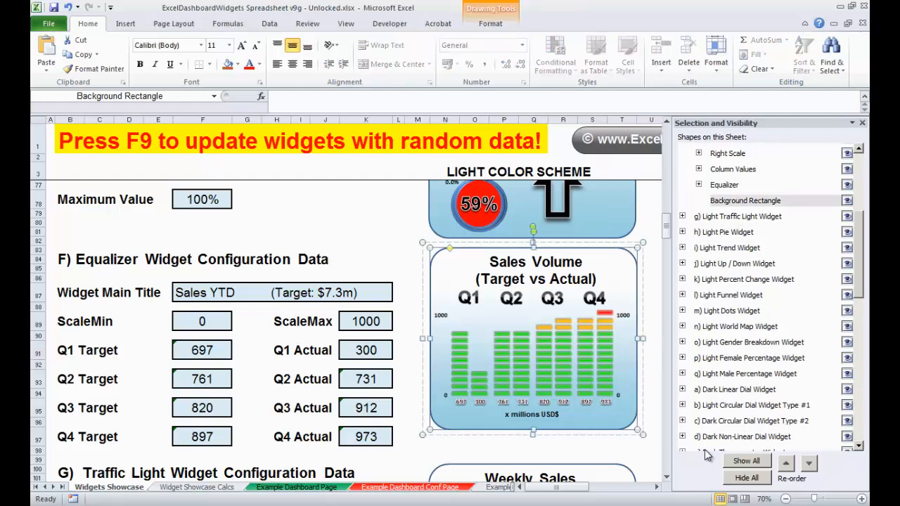
{"action": "left_click_drag", "start_coordinate": [862, 239], "coordinate": [867, 200]}
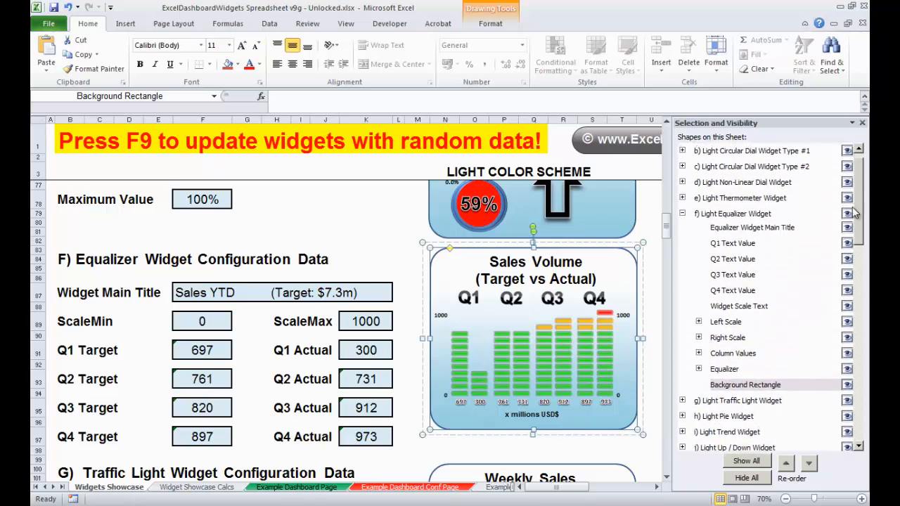
{"action": "left_click", "coordinate": [654, 305]}
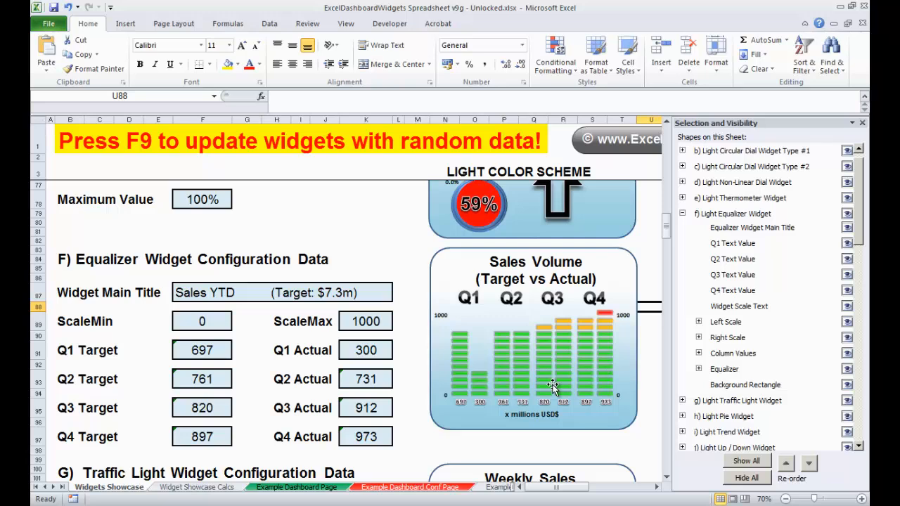
- Create a new blank workbook
{"action": "left_click", "coordinate": [49, 24]}
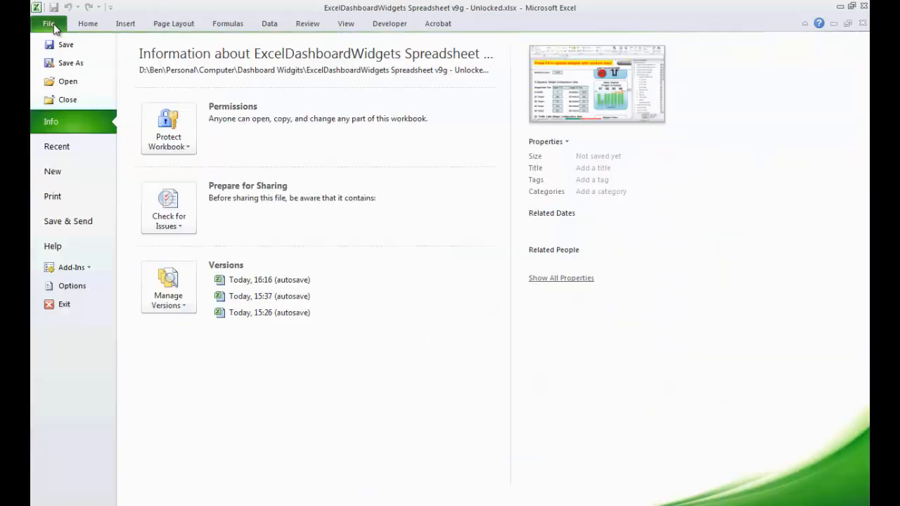
{"action": "left_click", "coordinate": [67, 179]}
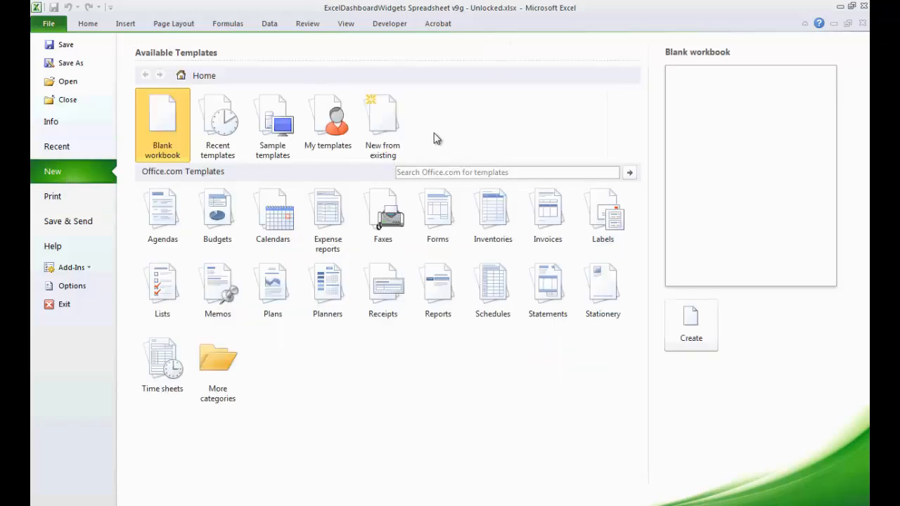
{"action": "left_click", "coordinate": [669, 316]}
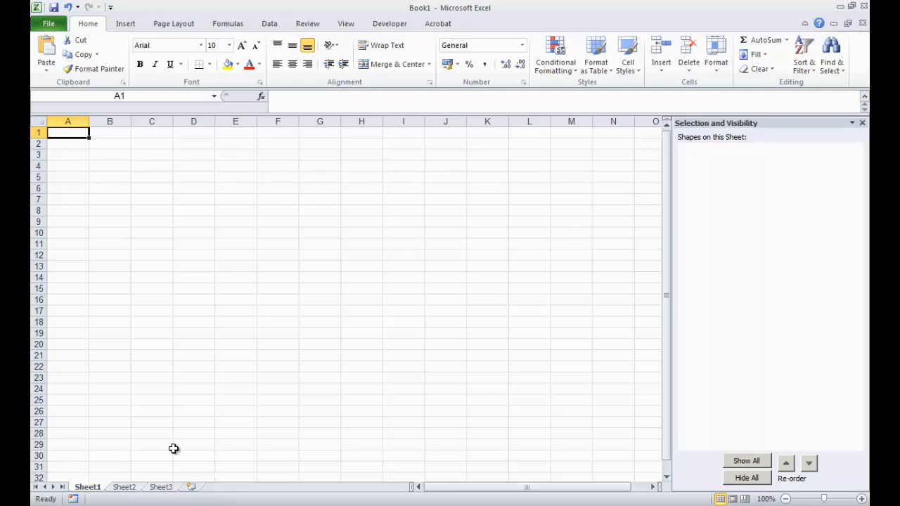
- Rename the first sheet My Dashboard
{"action": "double_click", "coordinate": [89, 487]}
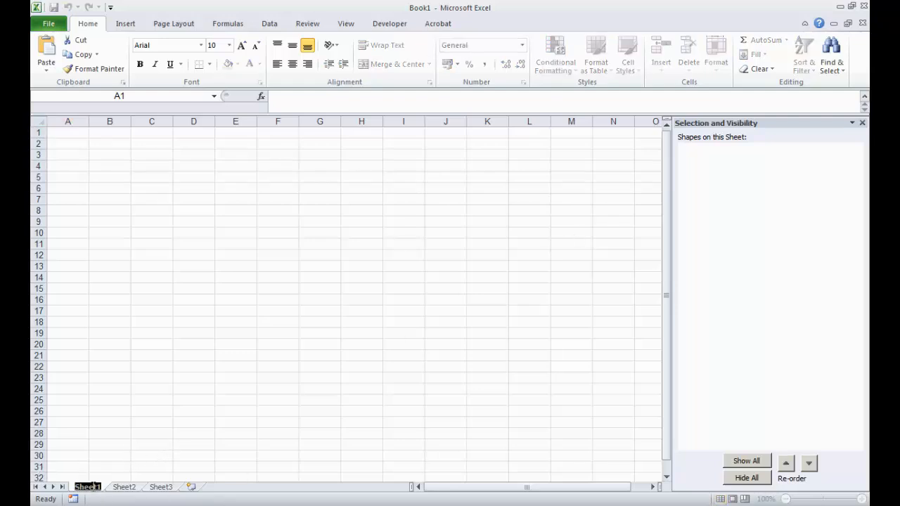
{"action": "type", "text": "My Dash"}
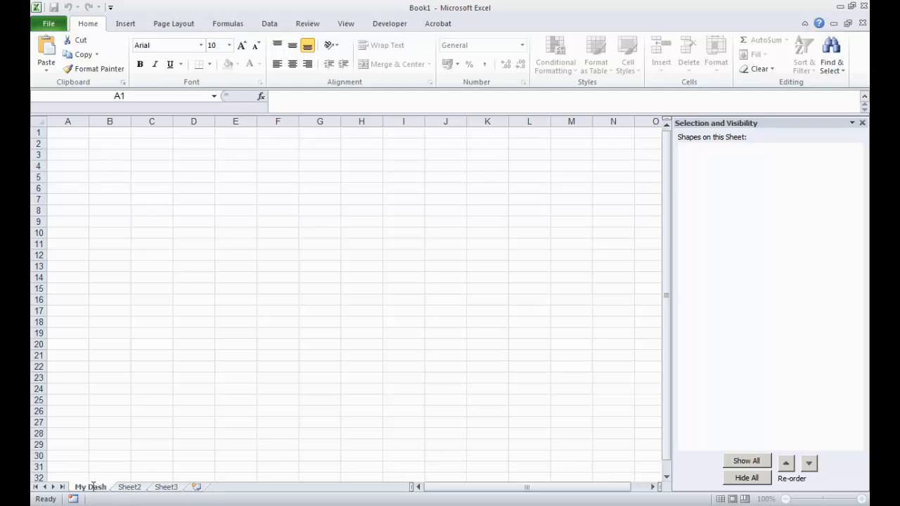
{"action": "type", "text": "board"}
- Rename the second sheet My Configuration Data
{"action": "left_click", "coordinate": [151, 488]}
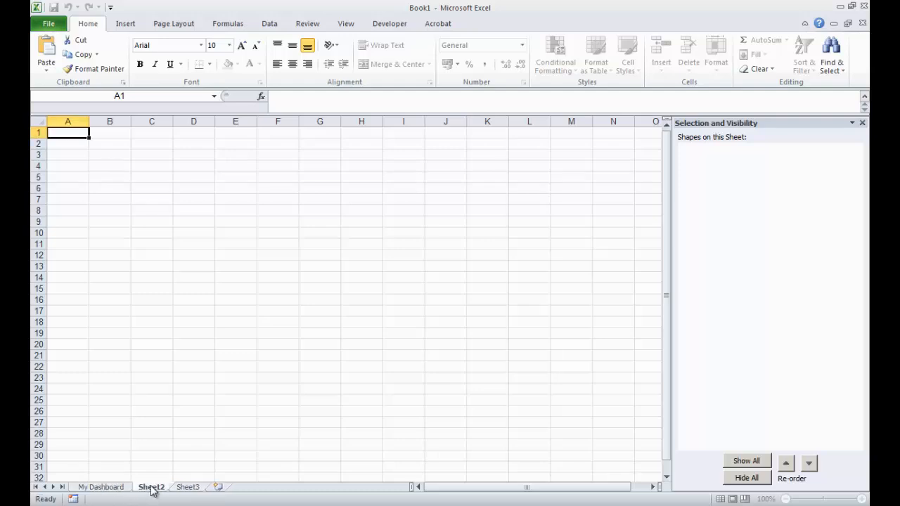
{"action": "double_click", "coordinate": [151, 487]}
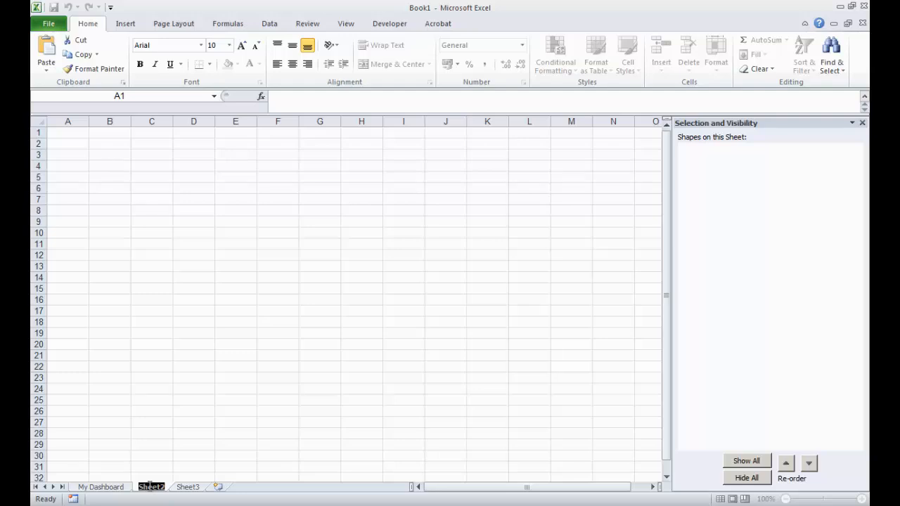
{"action": "type", "text": "My Config"}
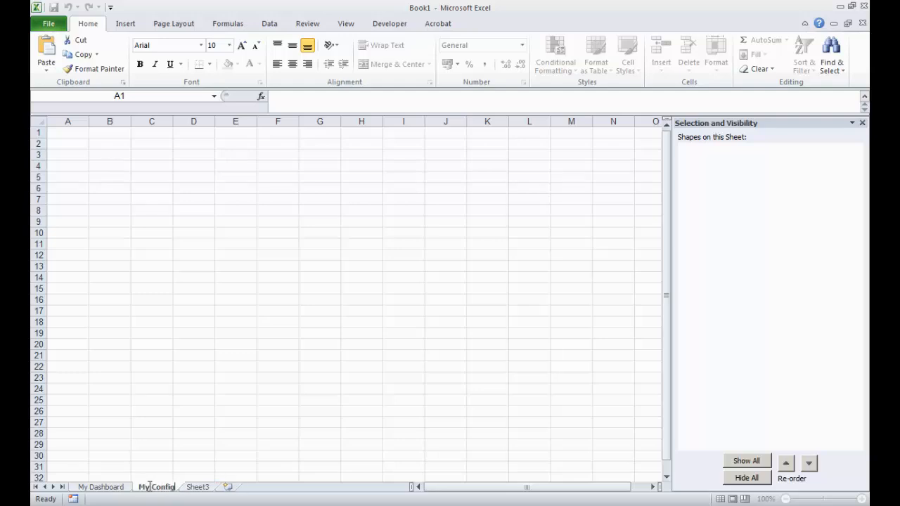
{"action": "type", "text": "uration Data"}
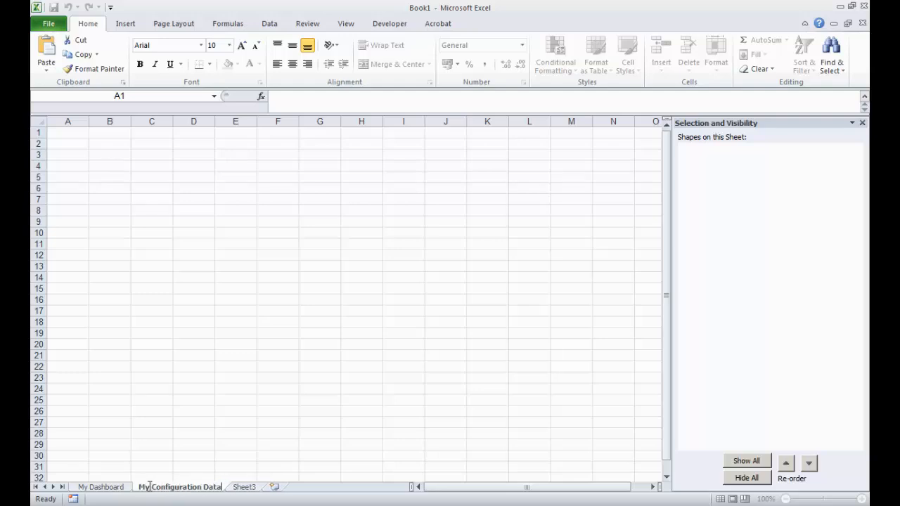
{"action": "key", "text": "Return"}
- Rename the third sheet My Calculations Page
{"action": "left_click", "coordinate": [252, 488]}
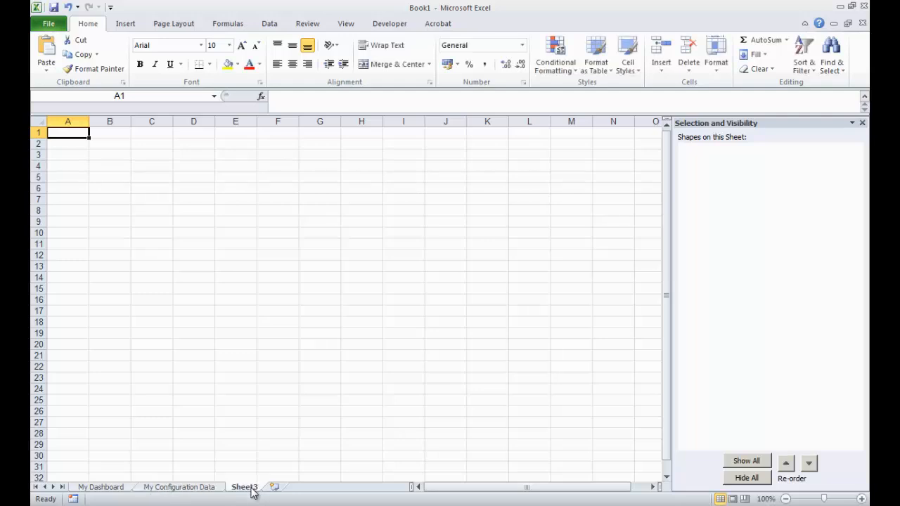
{"action": "double_click", "coordinate": [251, 487]}
{"action": "type", "text": "My C"}
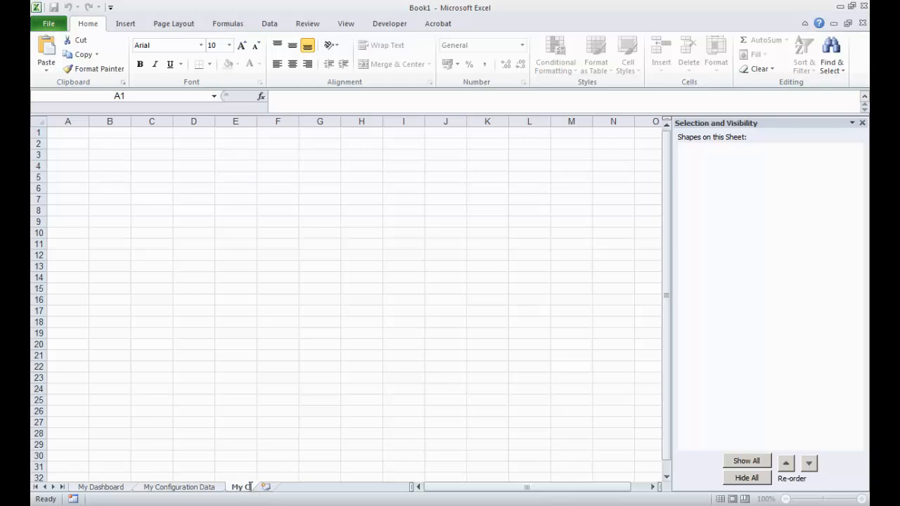
{"action": "type", "text": "alculations"}
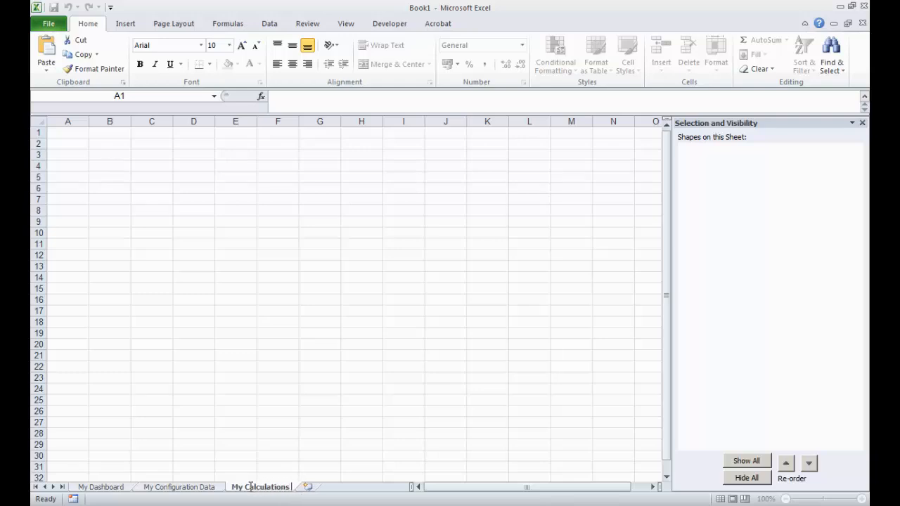
{"action": "type", "text": " Page"}
{"action": "key", "text": "Return"}
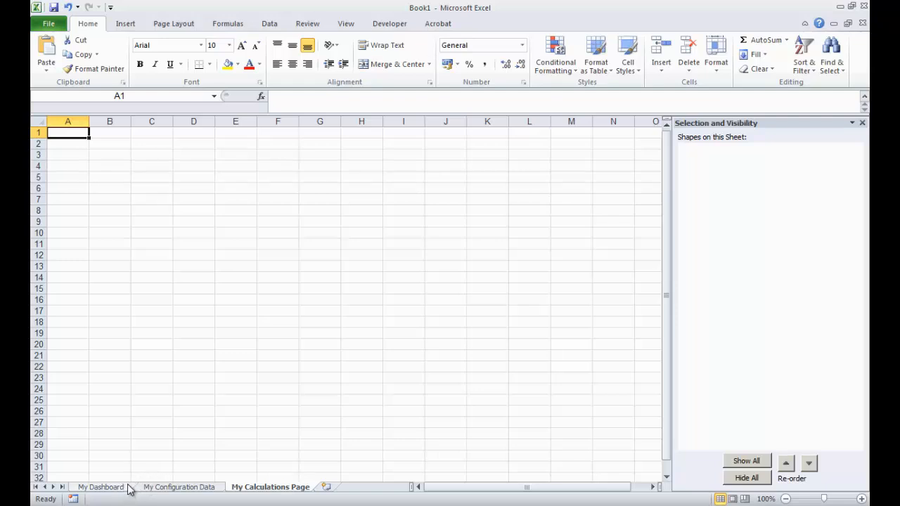
- Copy the Light Equalizer Widget from the original workbook and paste it at cell B2 of My Dashboard
{"action": "left_click", "coordinate": [102, 487]}
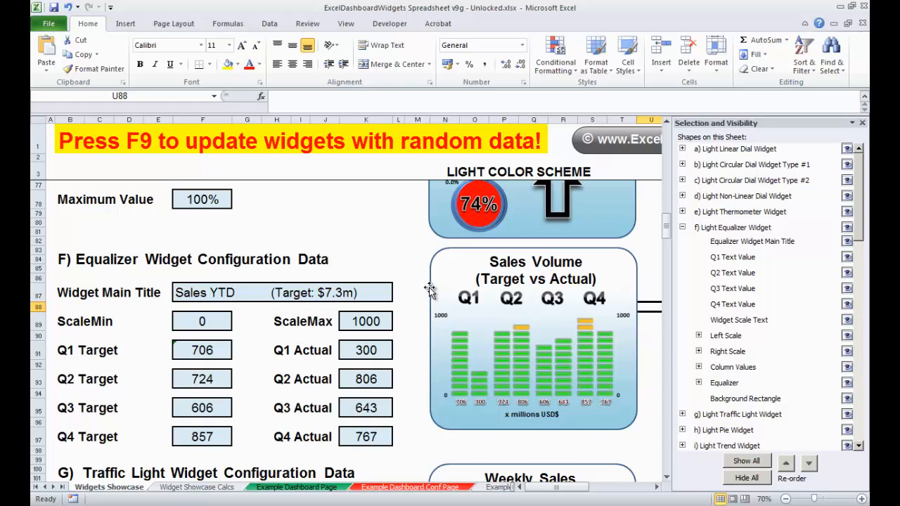
{"action": "left_click", "coordinate": [432, 256]}
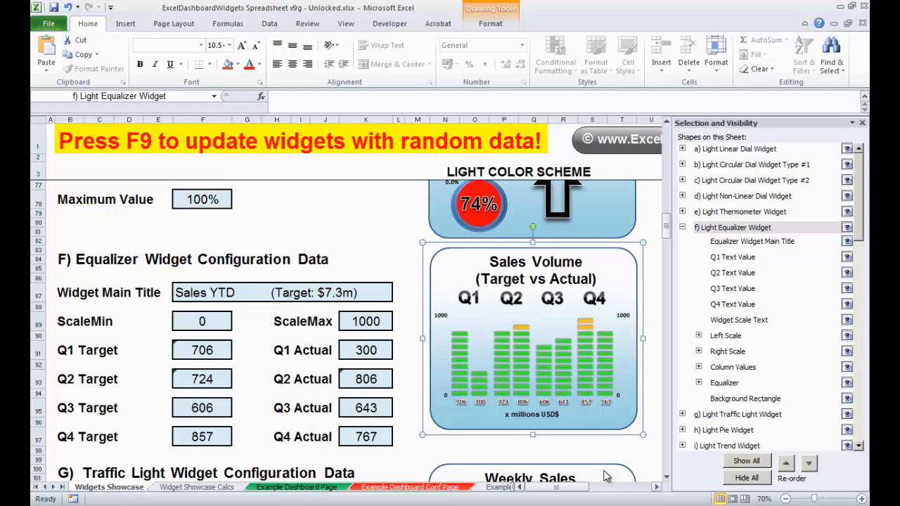
{"action": "key", "text": "alt+Tab"}
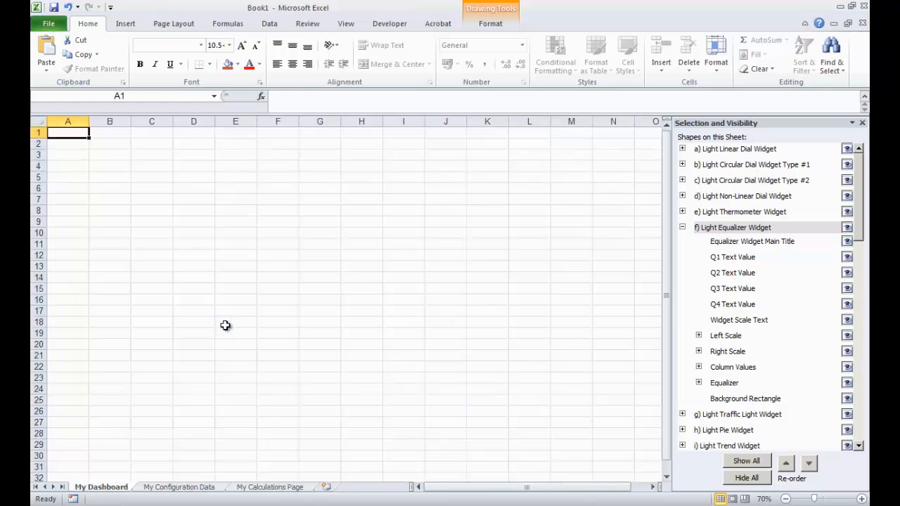
{"action": "left_click", "coordinate": [101, 141]}
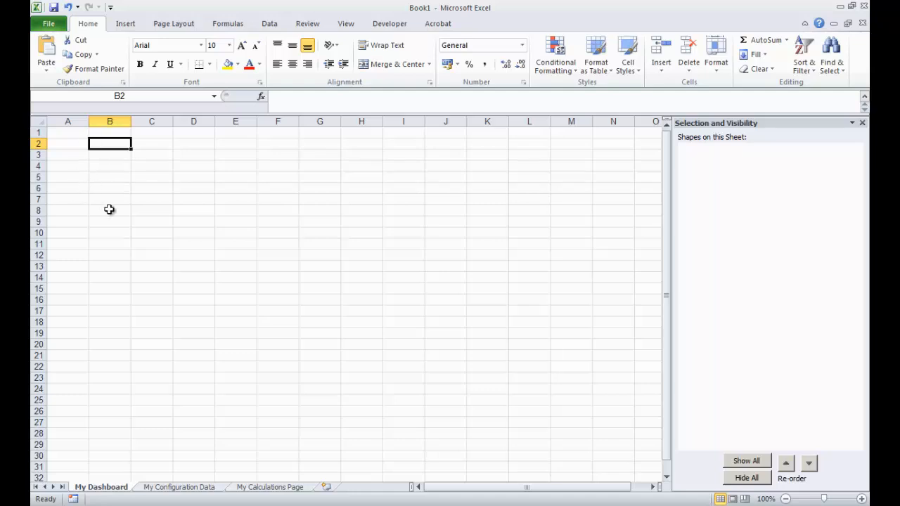
{"action": "key", "text": "ctrl+v"}
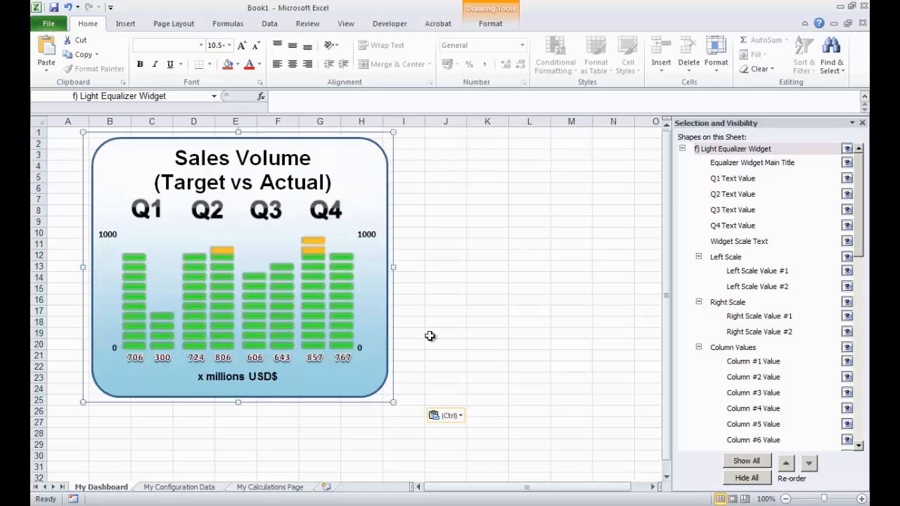
- Paste a second copy of the equalizer widget at cell J2
{"action": "left_click", "coordinate": [438, 301]}
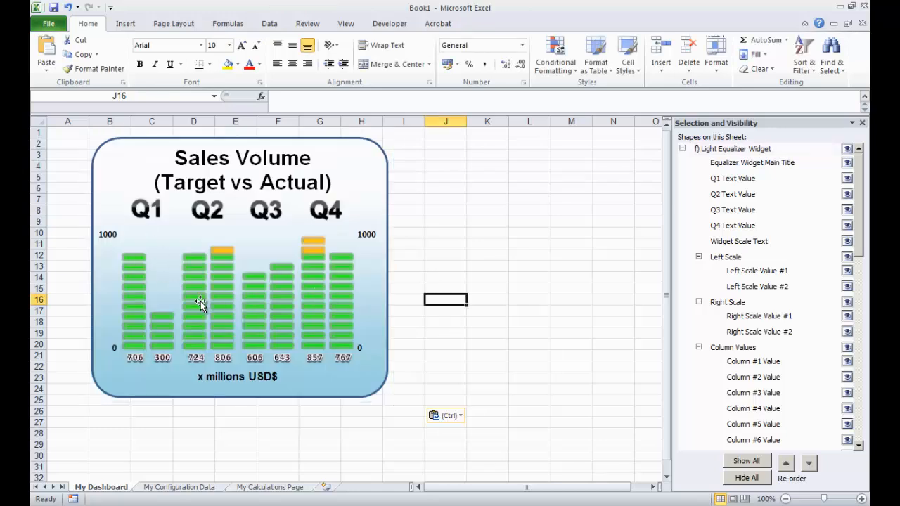
{"action": "left_click", "coordinate": [438, 144]}
{"action": "key", "text": "ctrl+v"}
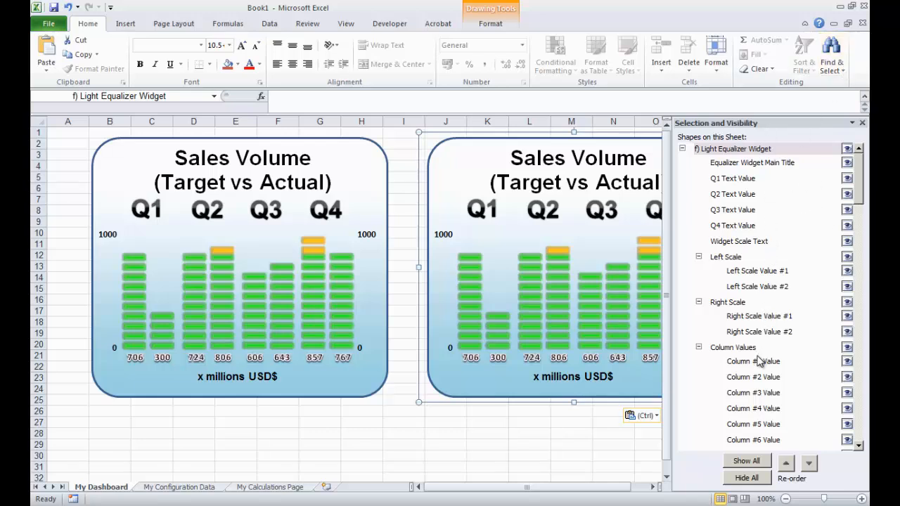
- Collapse both widget groups in the selection pane and rename the first widget Sales 2013
{"action": "left_click", "coordinate": [683, 149]}
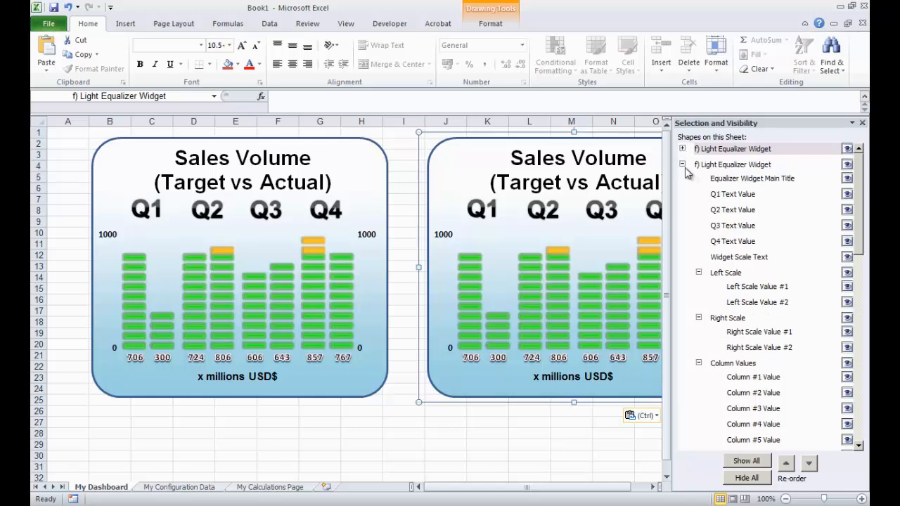
{"action": "left_click", "coordinate": [682, 164]}
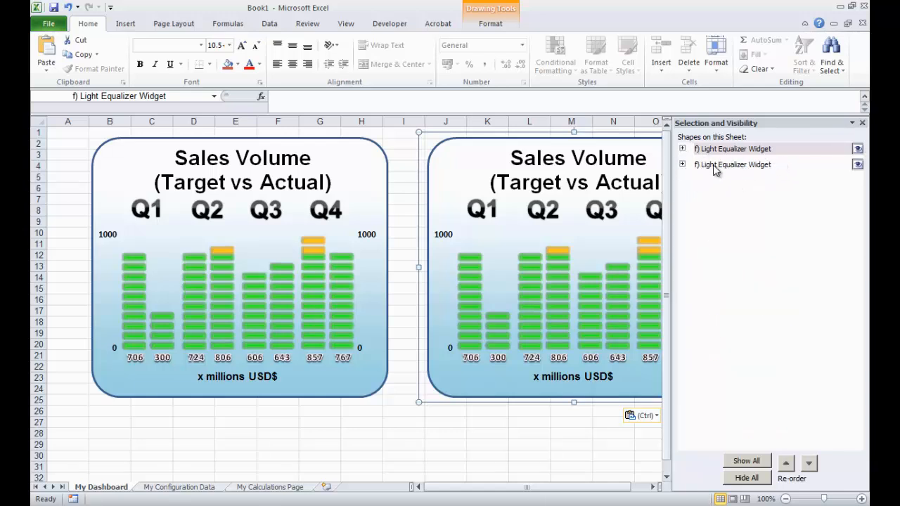
{"action": "left_click", "coordinate": [712, 166]}
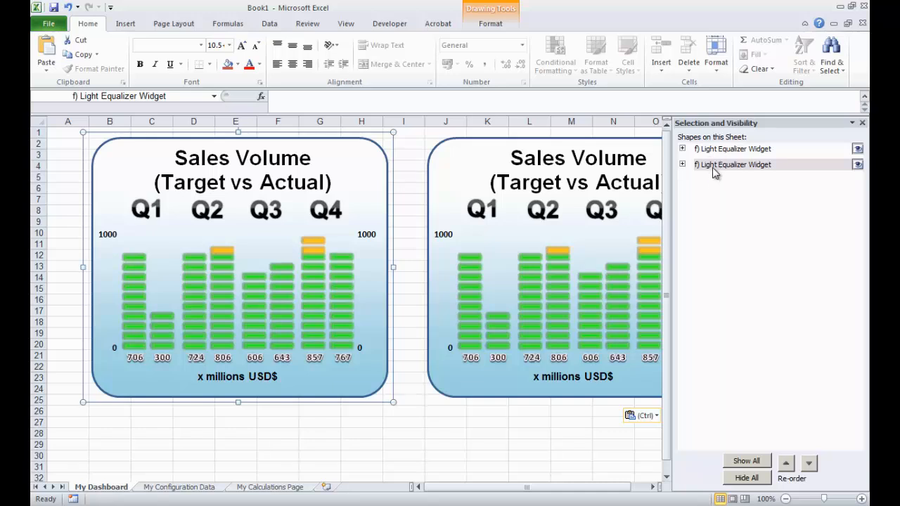
{"action": "left_click", "coordinate": [787, 463]}
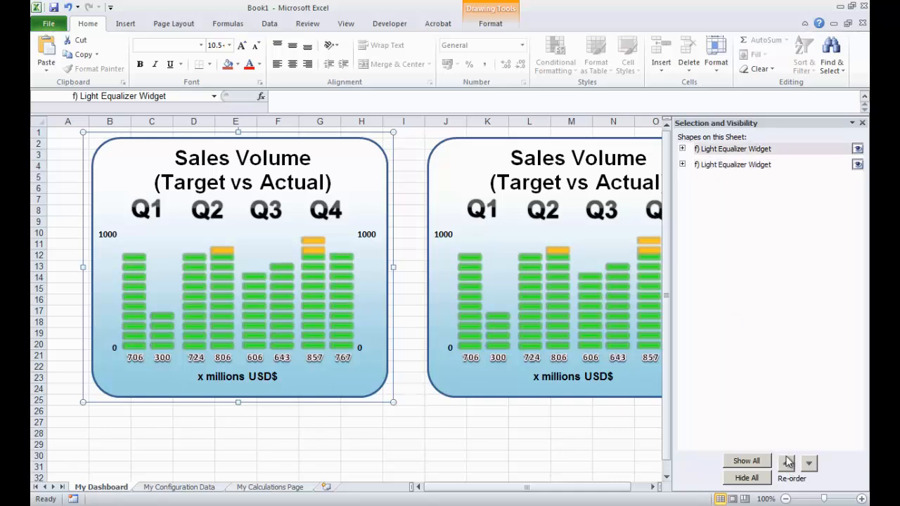
{"action": "left_click", "coordinate": [722, 156]}
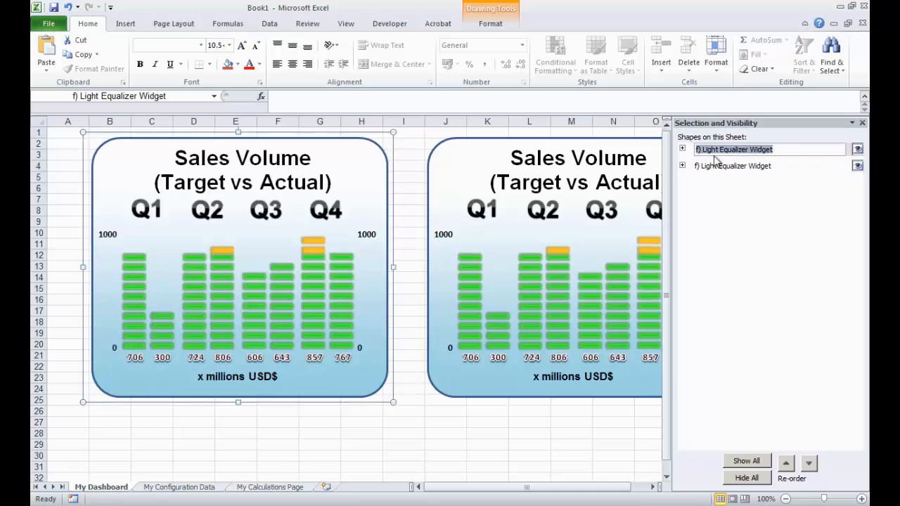
{"action": "type", "text": "Sales 2013"}
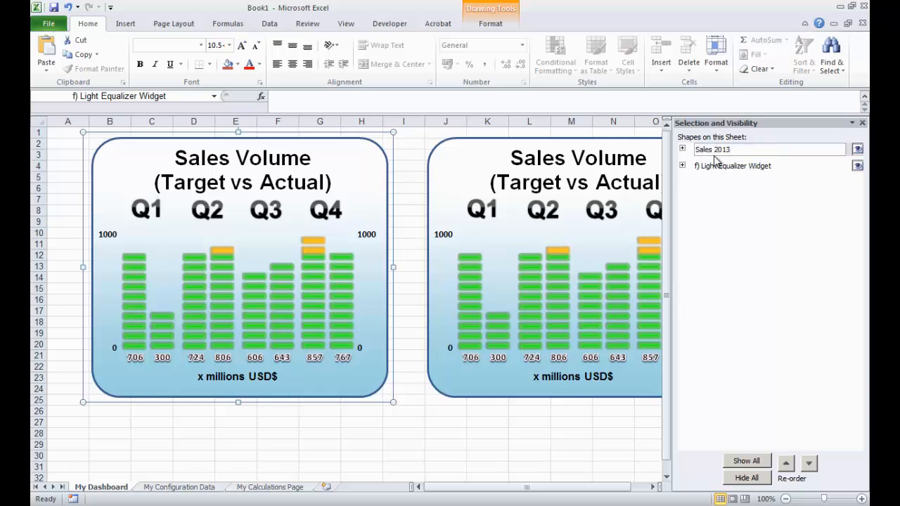
{"action": "key", "text": "Return"}
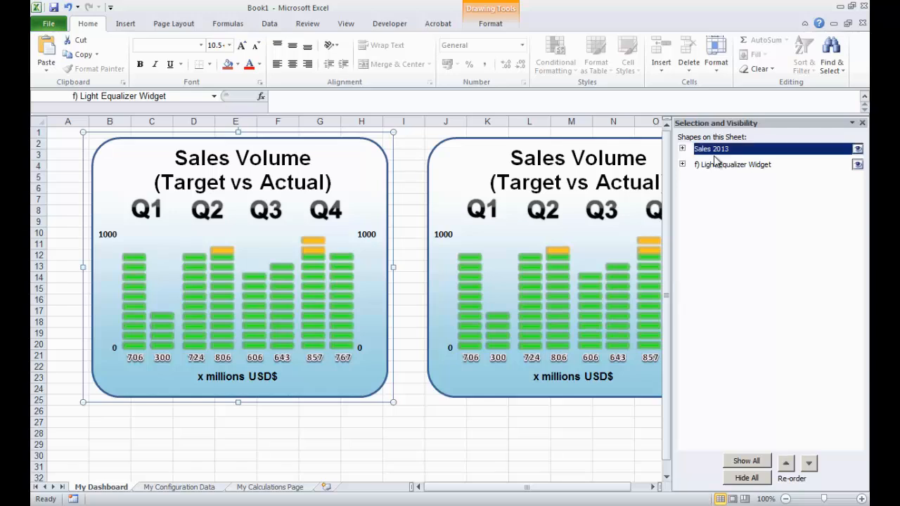
- Rename the second equalizer widget Sales 2014
{"action": "left_click", "coordinate": [725, 165]}
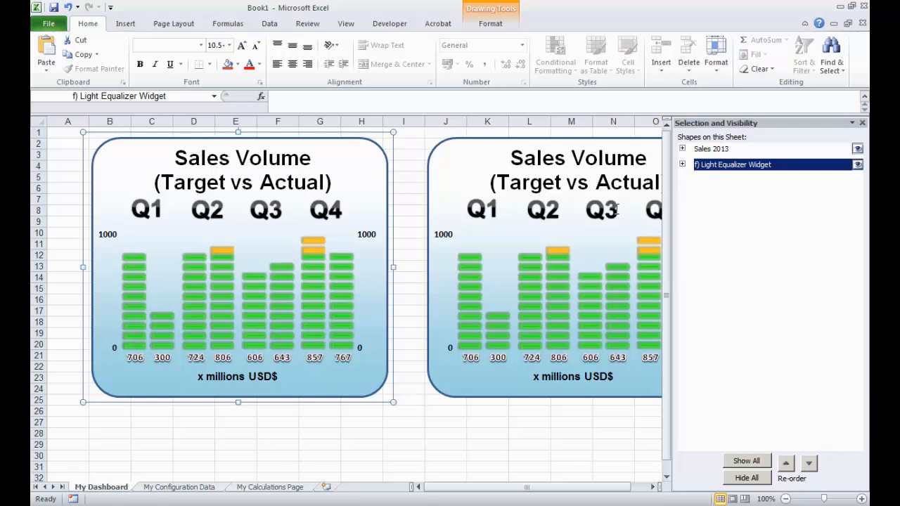
{"action": "left_click", "coordinate": [725, 167]}
{"action": "left_click_drag", "start_coordinate": [775, 165], "coordinate": [685, 167]}
{"action": "type", "text": "Sales"}
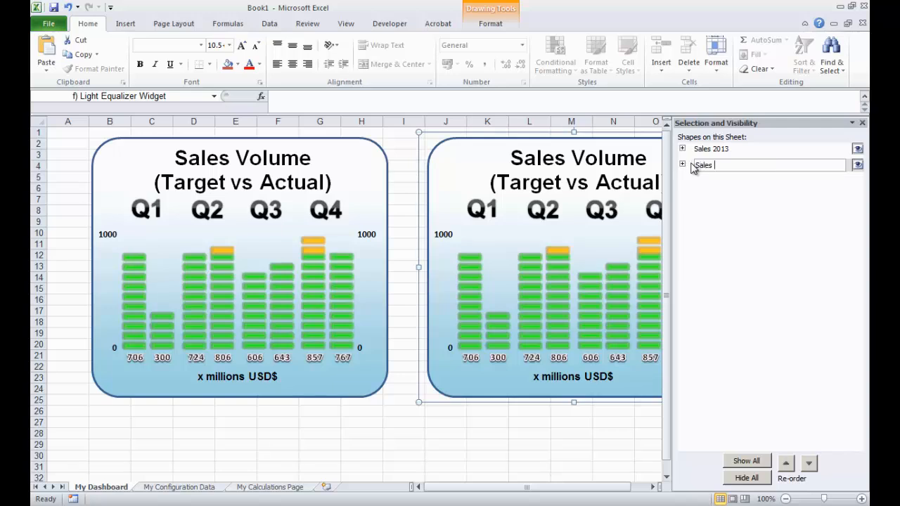
{"action": "type", "text": " 2014"}
{"action": "key", "text": "Return"}
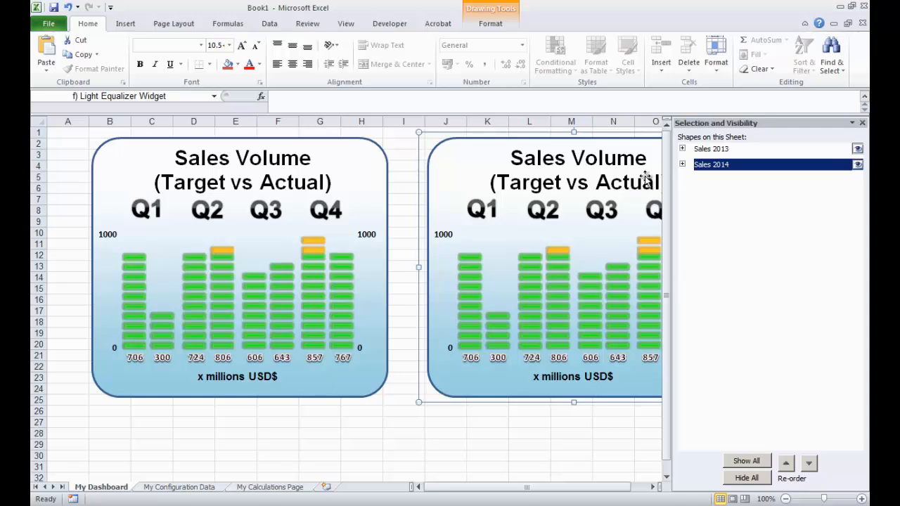
- Close the selection pane and narrow columns I and A beside the widgets
{"action": "left_click", "coordinate": [351, 433]}
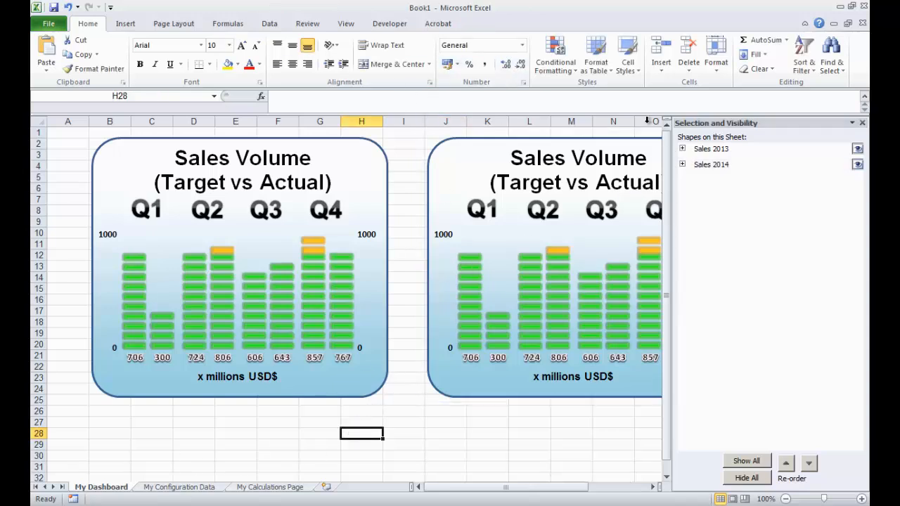
{"action": "left_click", "coordinate": [860, 124]}
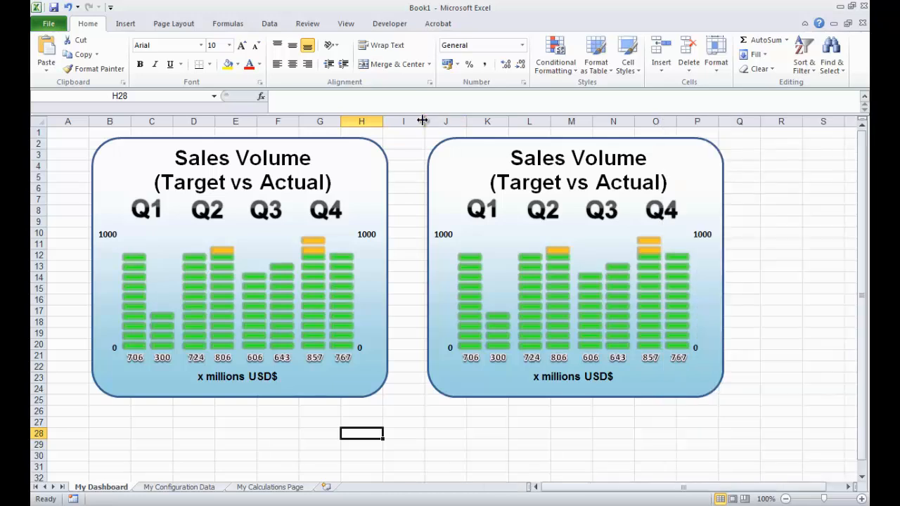
{"action": "left_click_drag", "start_coordinate": [425, 121], "coordinate": [395, 120]}
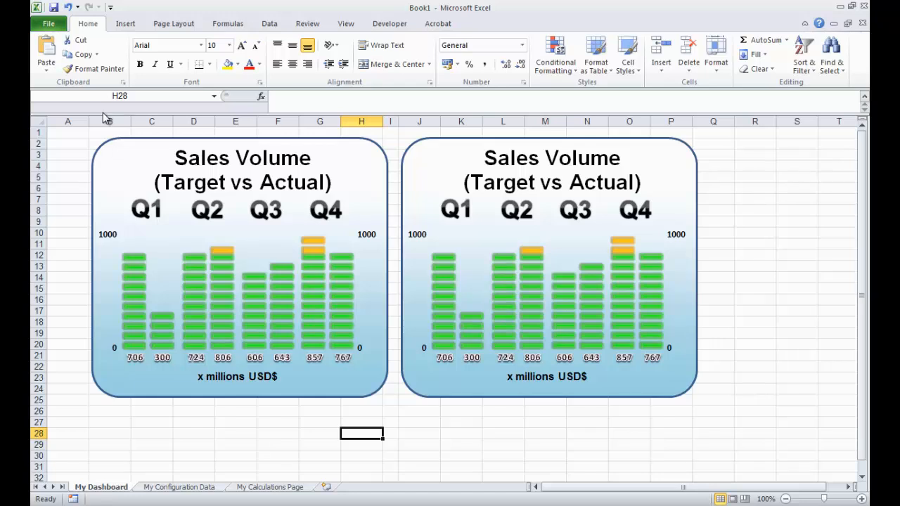
{"action": "left_click_drag", "start_coordinate": [88, 120], "coordinate": [57, 121]}
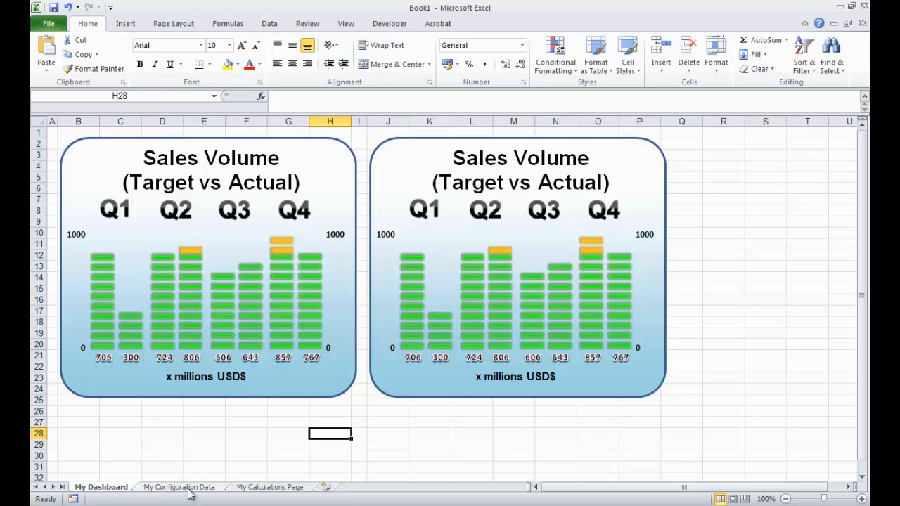
- Switch back to the original Excel Dashboard Widgets workbook
{"action": "left_click", "coordinate": [534, 505]}
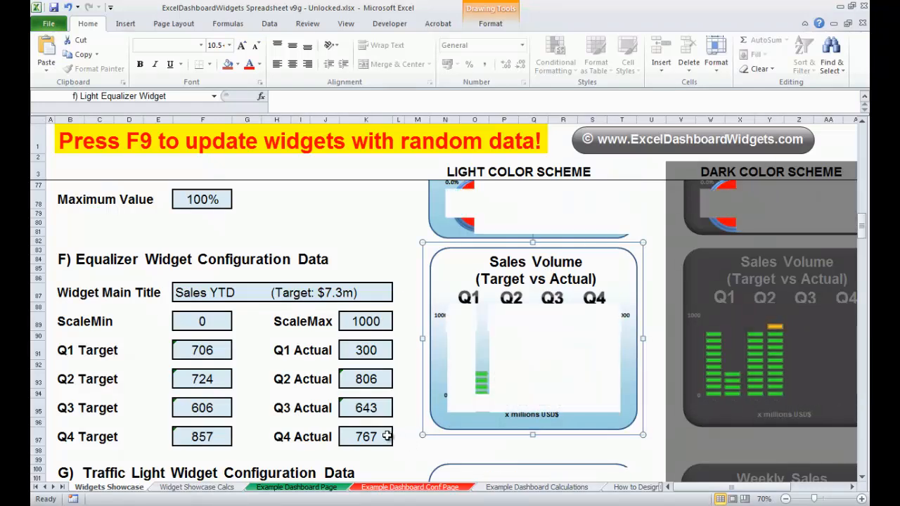
- Copy the Equalizer Widget Configuration Data block from the original workbook and paste it at C3 on My Configuration Data
{"action": "left_click_drag", "start_coordinate": [403, 437], "coordinate": [72, 260]}
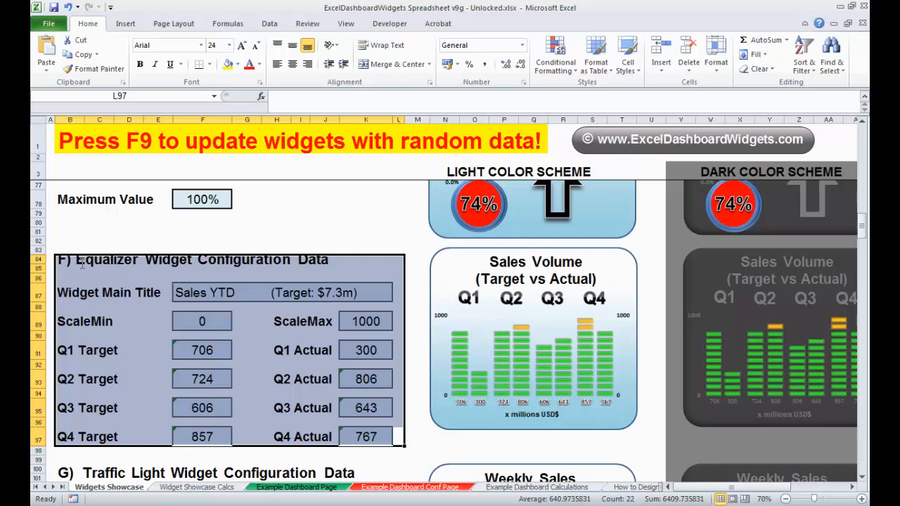
{"action": "key", "text": "ctrl+c"}
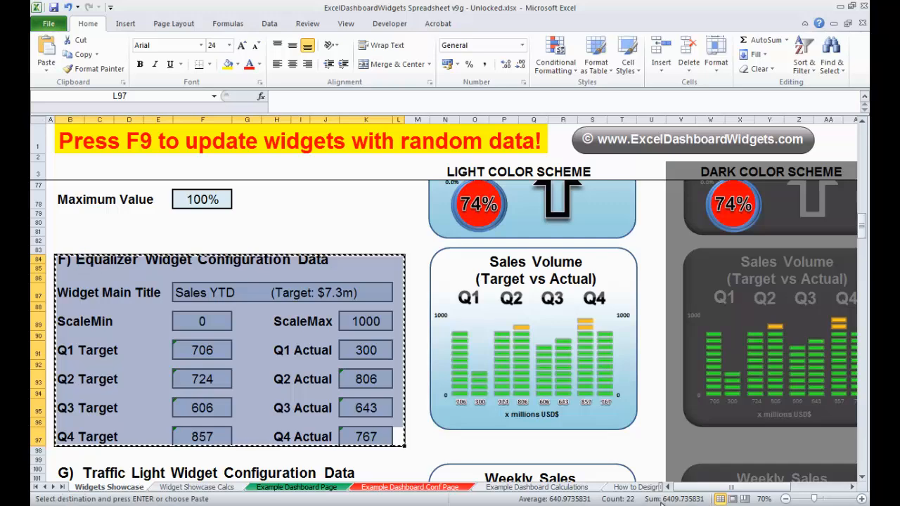
{"action": "key", "text": "alt+Tab"}
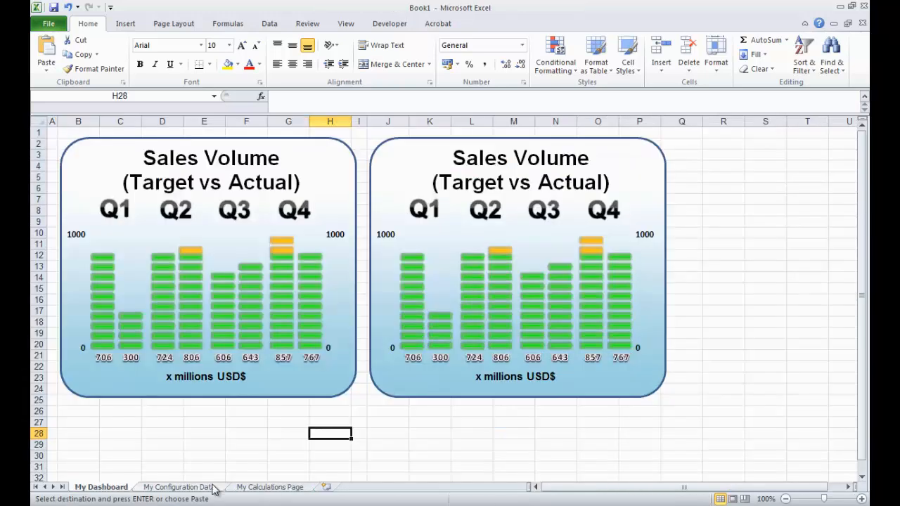
{"action": "left_click", "coordinate": [215, 490]}
{"action": "left_click", "coordinate": [98, 142]}
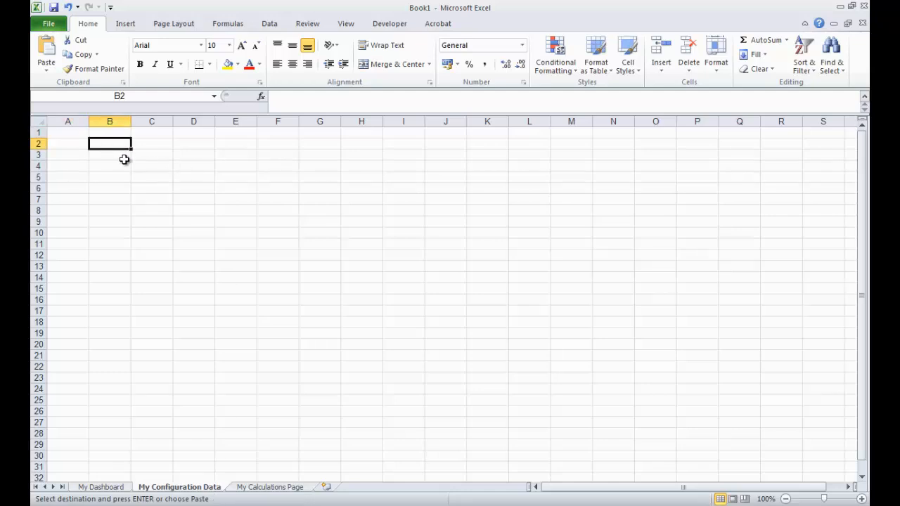
{"action": "left_click", "coordinate": [137, 154]}
{"action": "key", "text": "ctrl+v"}
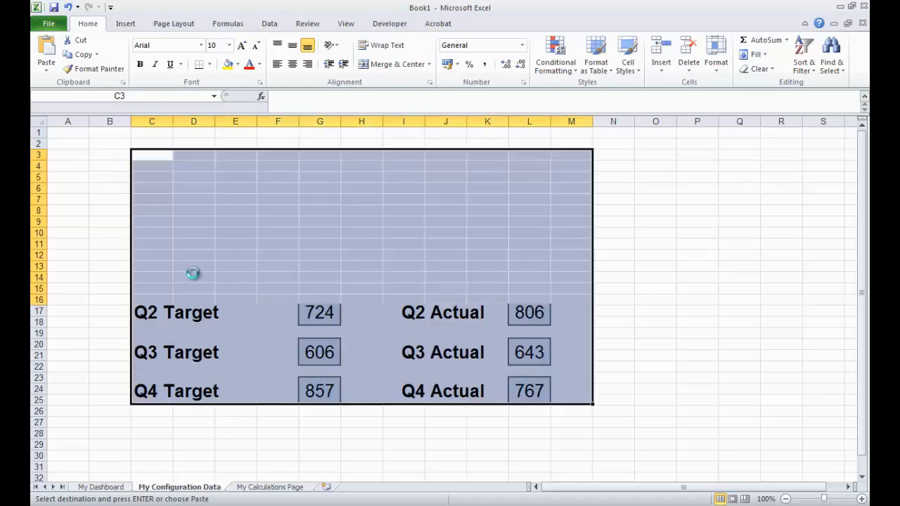
- Zoom the sheet to 80% and add a thick outside border around the pasted configuration block
{"action": "left_click", "coordinate": [786, 499]}
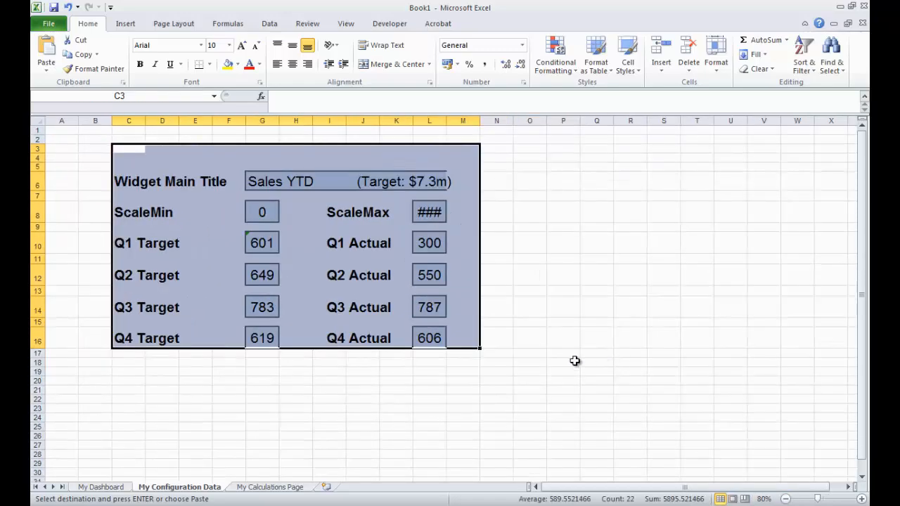
{"action": "left_click", "coordinate": [575, 361]}
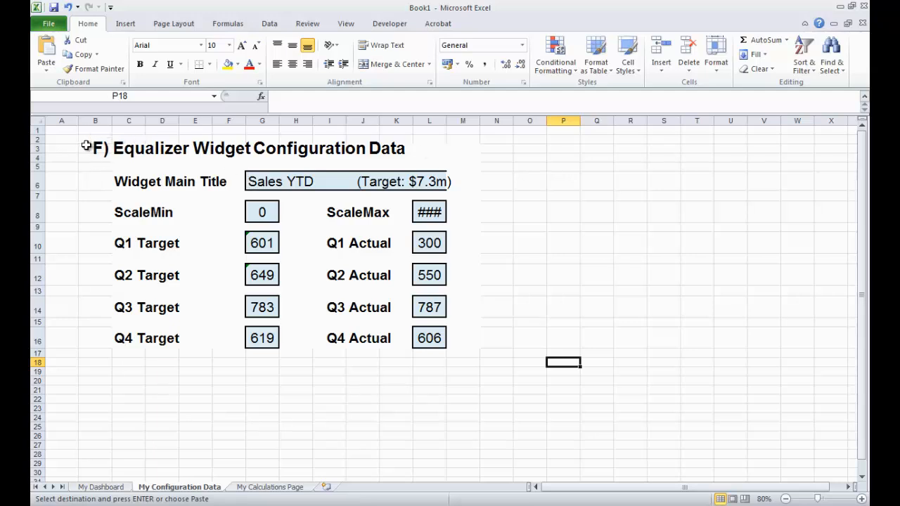
{"action": "left_click_drag", "start_coordinate": [472, 355], "coordinate": [81, 141]}
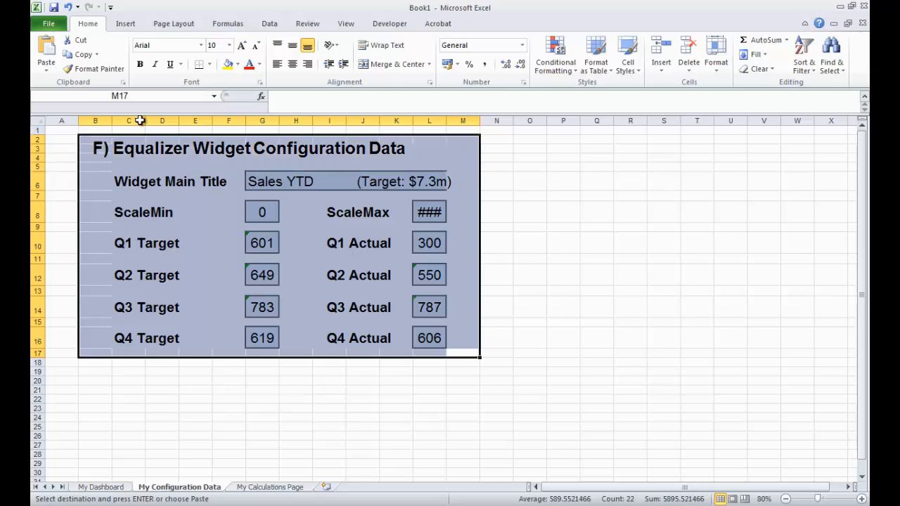
{"action": "left_click", "coordinate": [210, 65]}
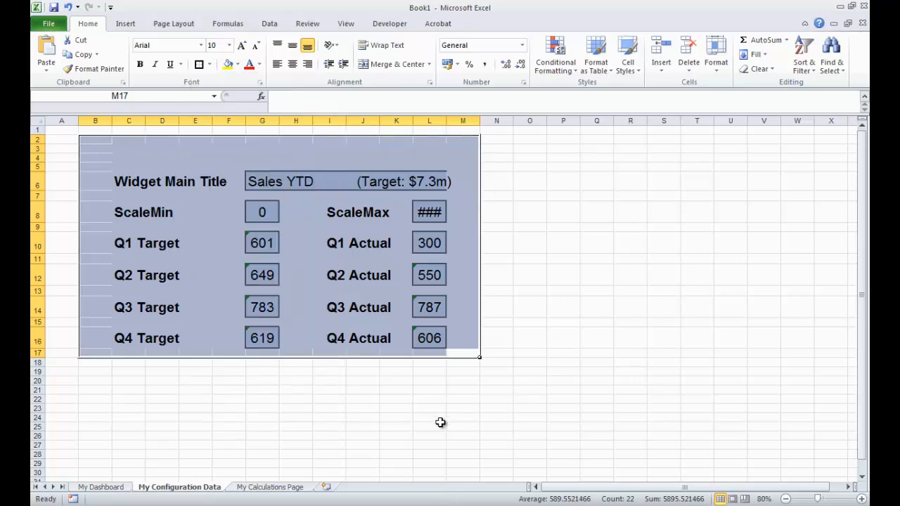
{"action": "left_click", "coordinate": [529, 398]}
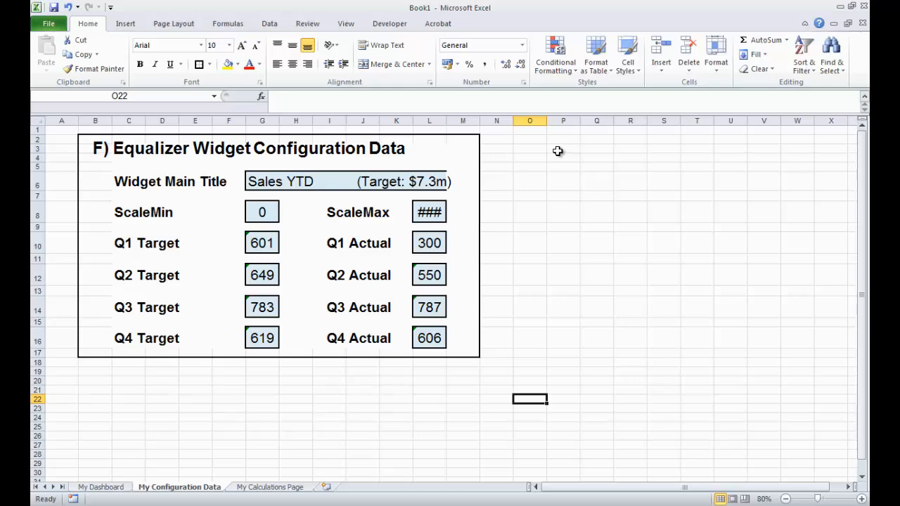
- Paste a second copy of the configuration block from the original workbook at P3
{"action": "left_click", "coordinate": [555, 150]}
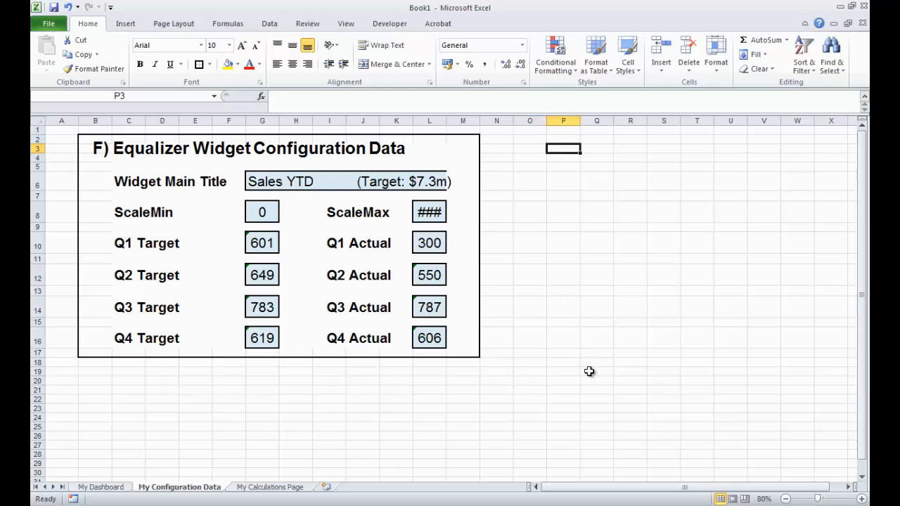
{"action": "key", "text": "alt+Tab"}
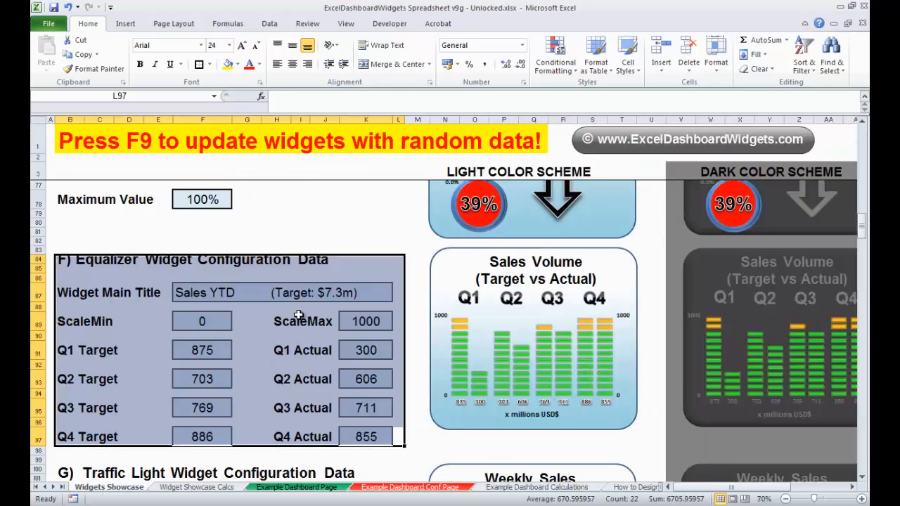
{"action": "key", "text": "ctrl+c"}
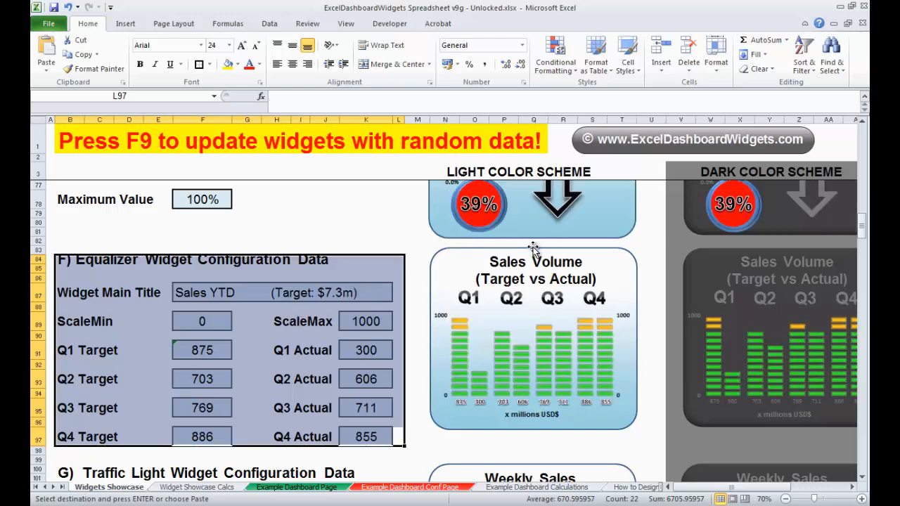
{"action": "key", "text": "alt+Tab"}
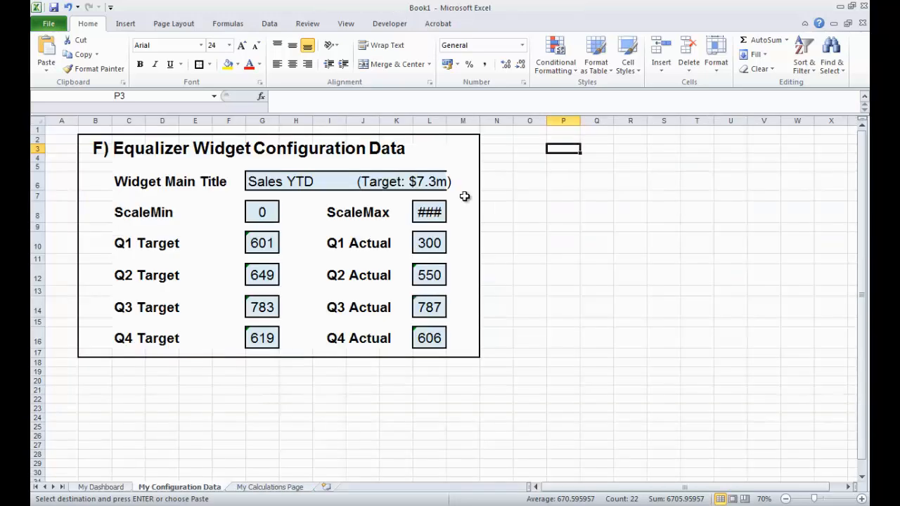
{"action": "key", "text": "ctrl+v"}
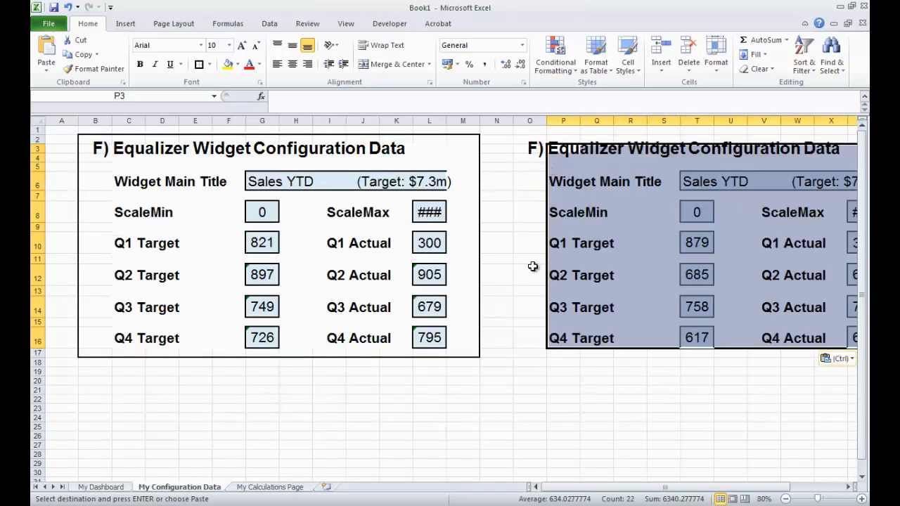
- Add a thick outside border around the second configuration block
{"action": "left_click", "coordinate": [530, 390]}
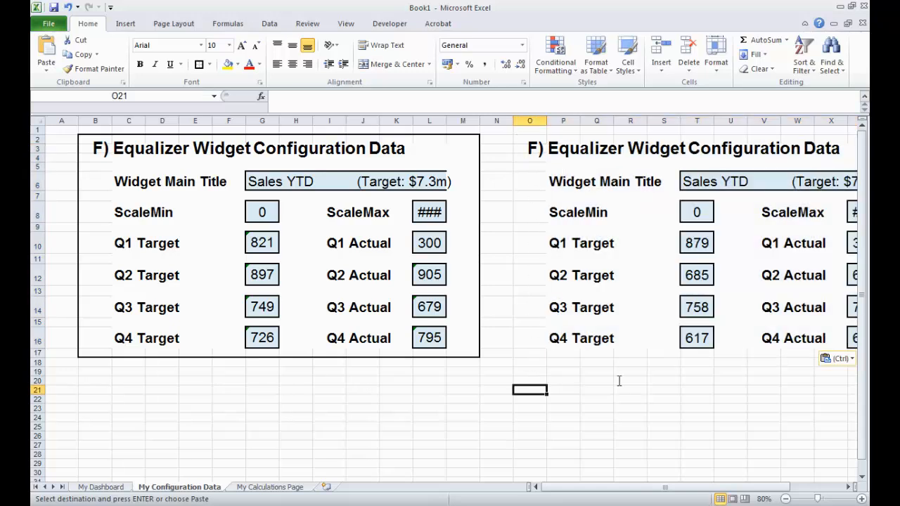
{"action": "key", "text": "Up"}
{"action": "key", "text": "Up"}
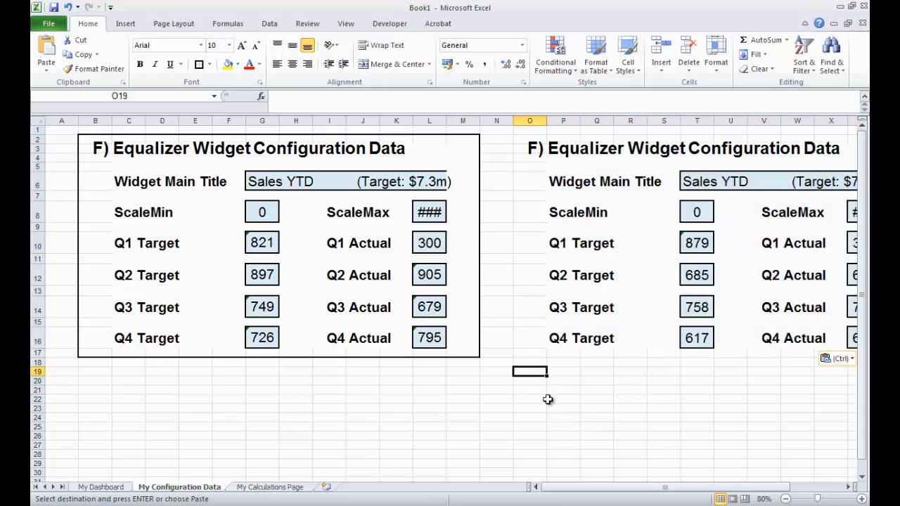
{"action": "key", "text": "Up"}
{"action": "left_click_drag", "start_coordinate": [531, 353], "coordinate": [799, 141]}
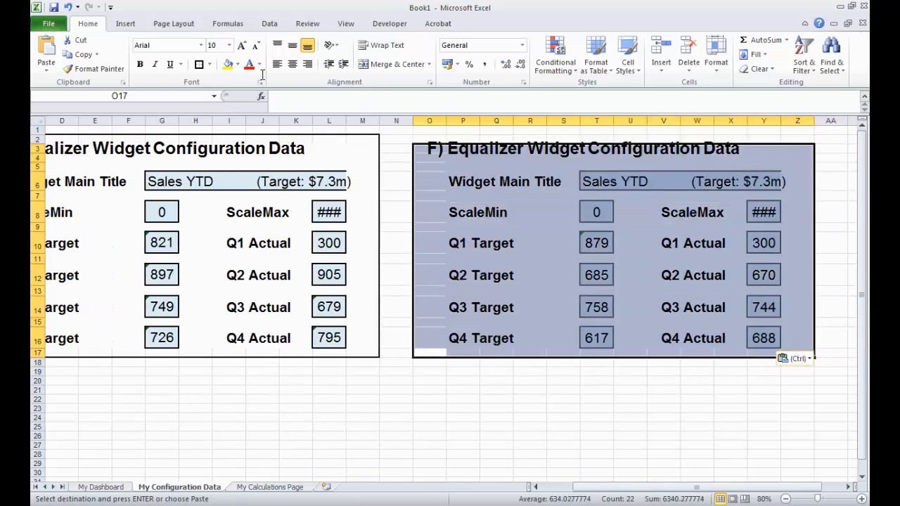
{"action": "left_click", "coordinate": [200, 65]}
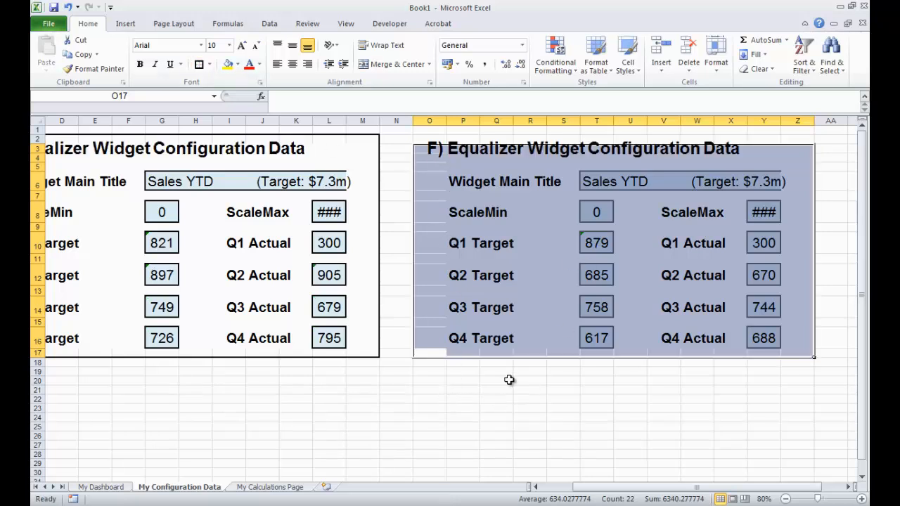
{"action": "key", "text": "ctrl+c"}
{"action": "left_click", "coordinate": [484, 391]}
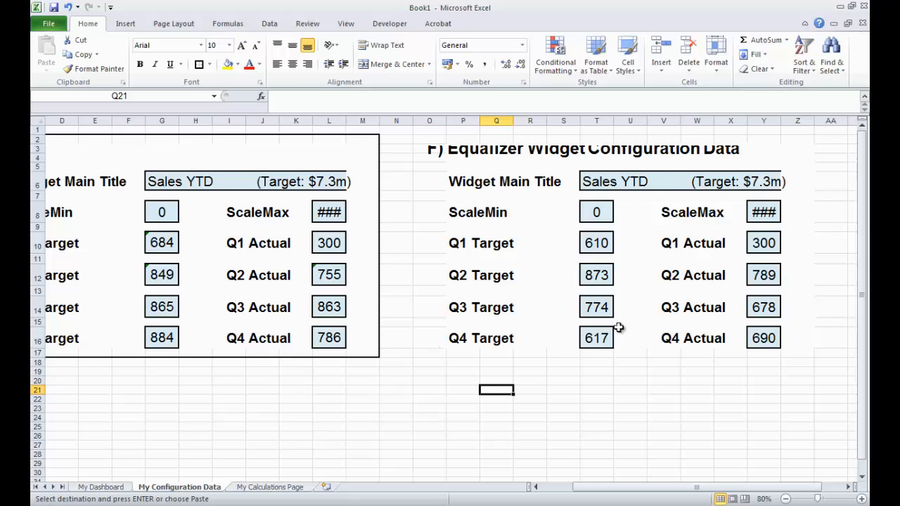
{"action": "left_click_drag", "start_coordinate": [429, 353], "coordinate": [800, 138]}
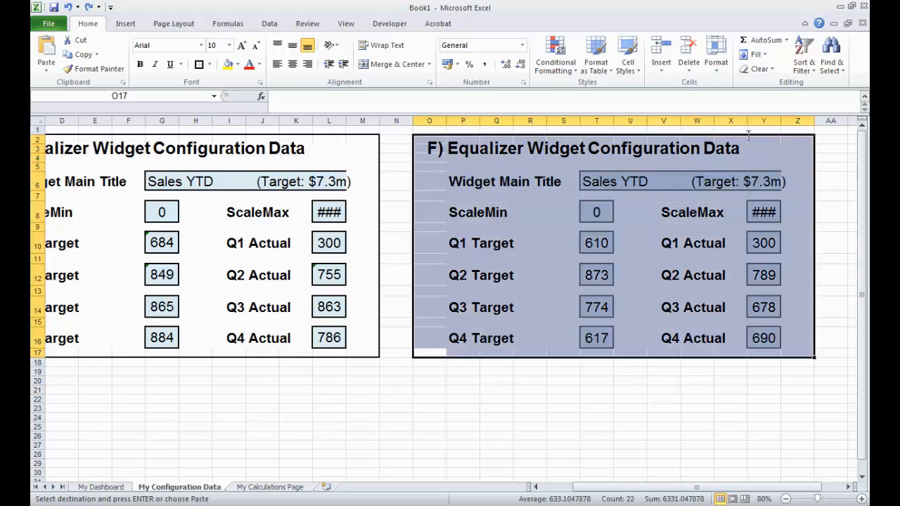
{"action": "left_click", "coordinate": [199, 64]}
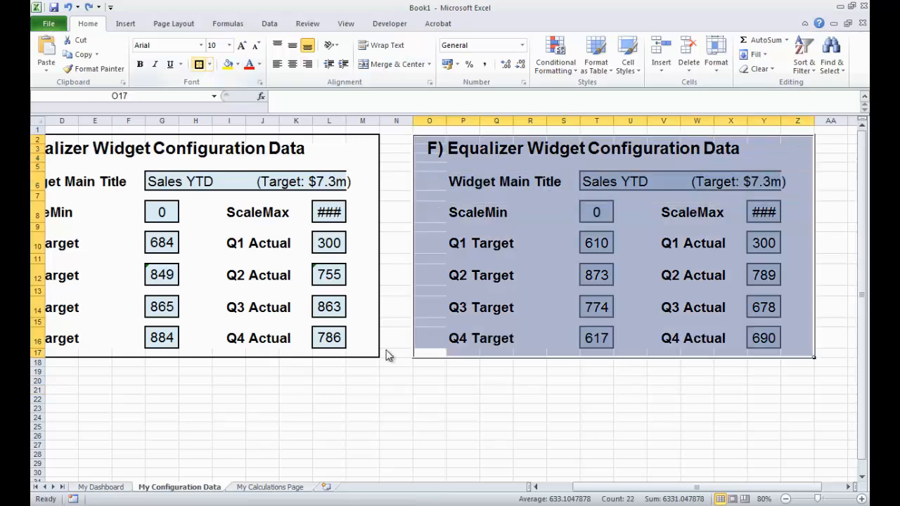
{"action": "left_click", "coordinate": [465, 407]}
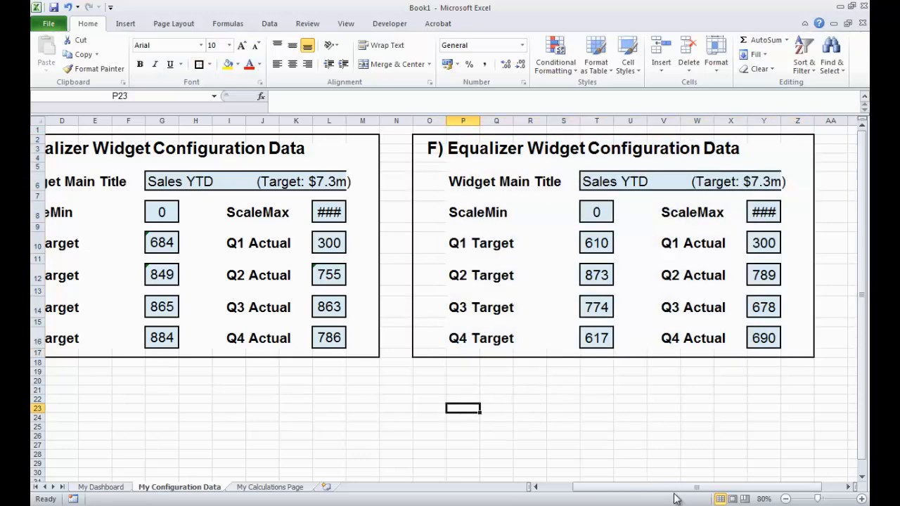
- Rename the first configuration block's heading to Sales 2013
{"action": "left_click_drag", "start_coordinate": [630, 489], "coordinate": [592, 491]}
{"action": "left_click", "coordinate": [128, 147]}
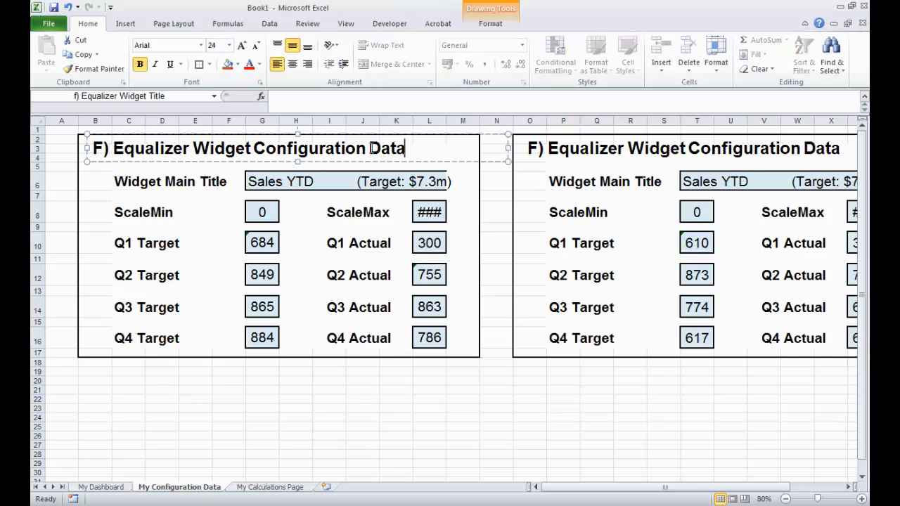
{"action": "left_click_drag", "start_coordinate": [406, 147], "coordinate": [93, 139]}
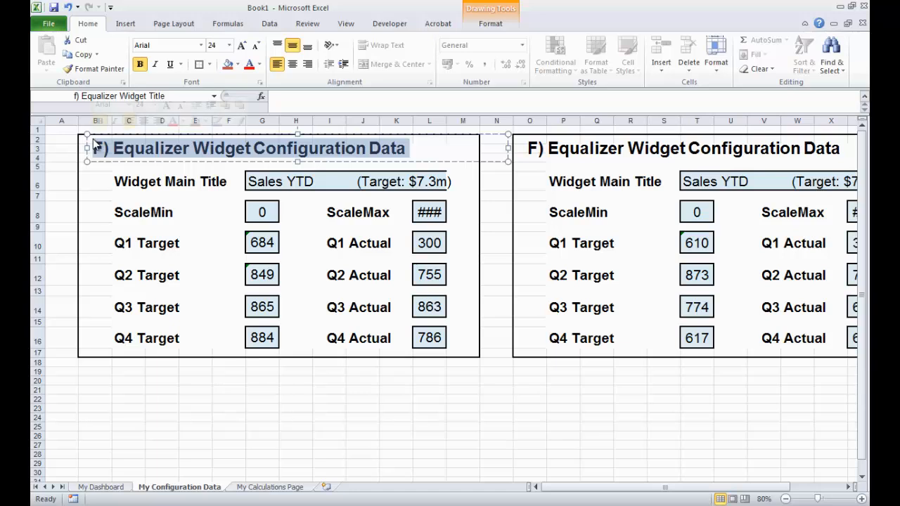
{"action": "type", "text": "Sa"}
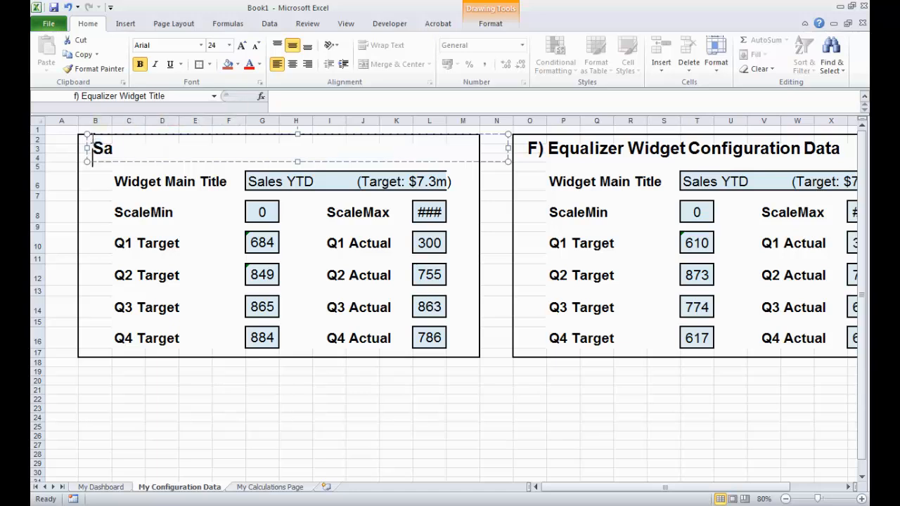
{"action": "type", "text": "les 2013"}
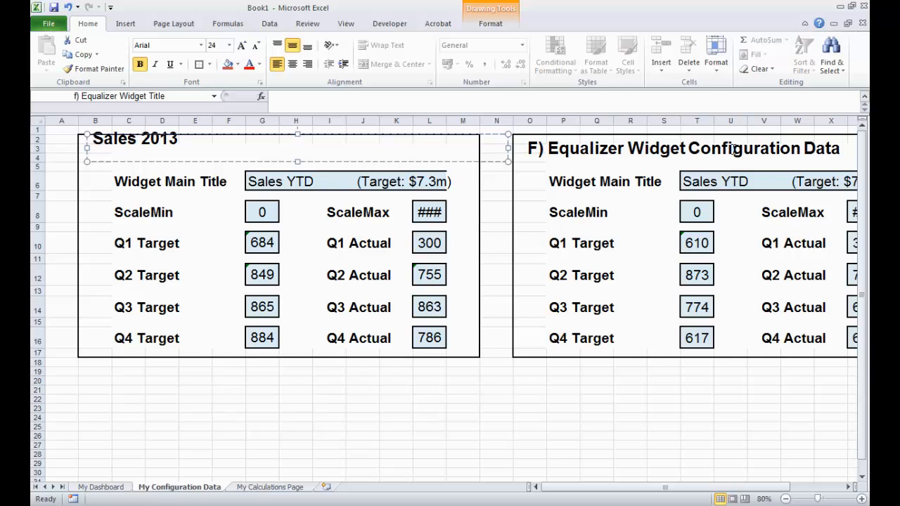
- Rename the second configuration block's heading to Sales 2014
{"action": "left_click", "coordinate": [842, 149]}
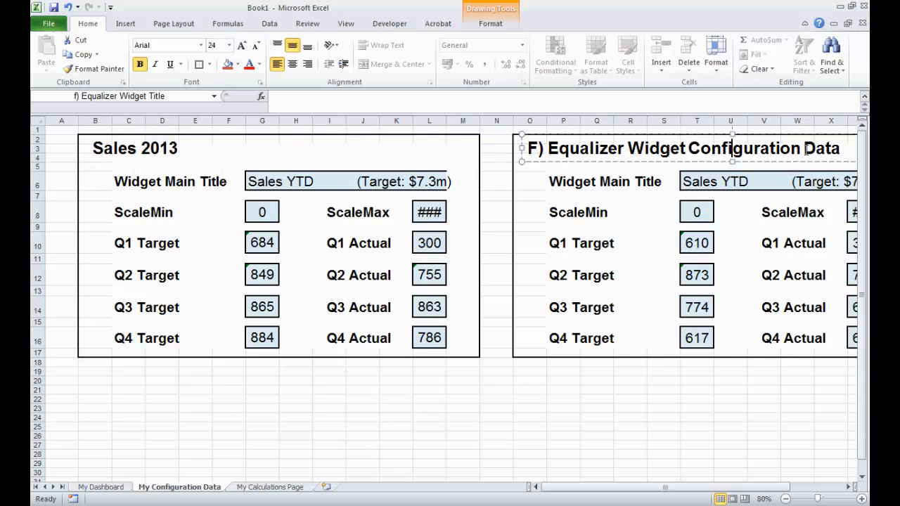
{"action": "left_click_drag", "start_coordinate": [842, 149], "coordinate": [532, 147]}
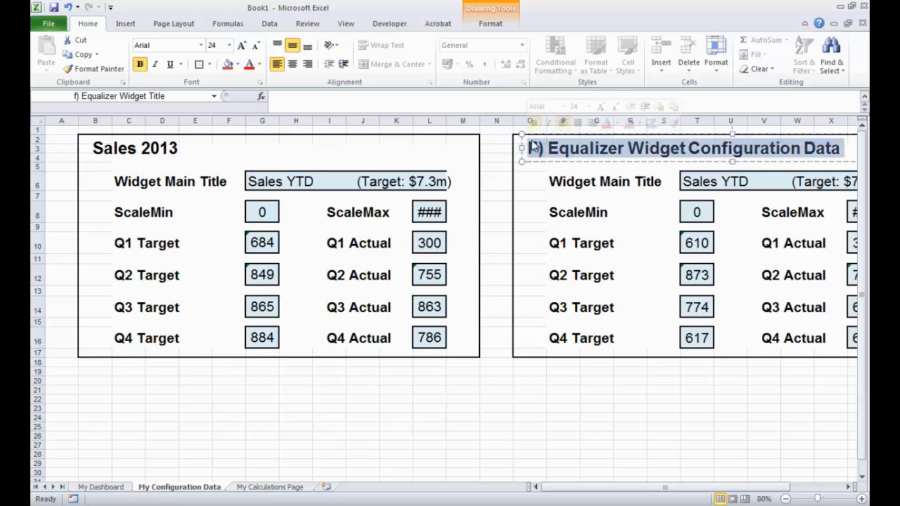
{"action": "type", "text": "Sales "}
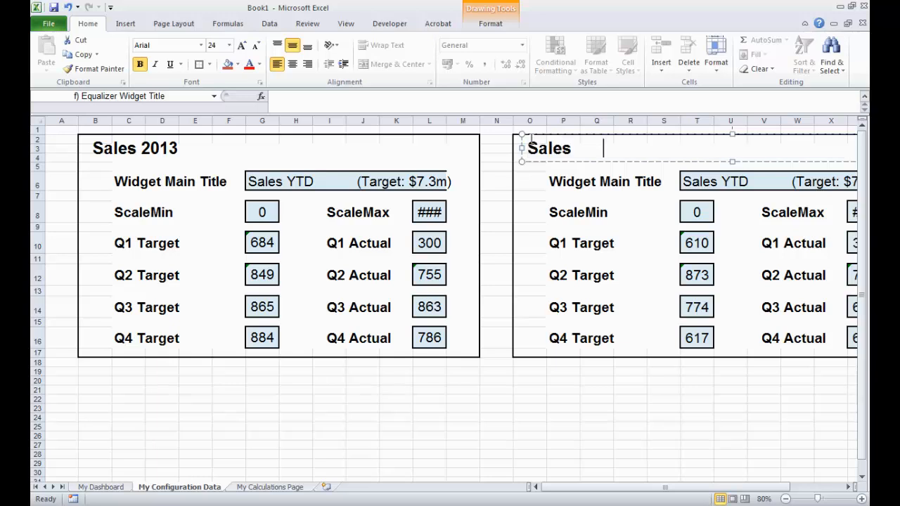
{"action": "type", "text": "2014"}
{"action": "key", "text": "Return"}
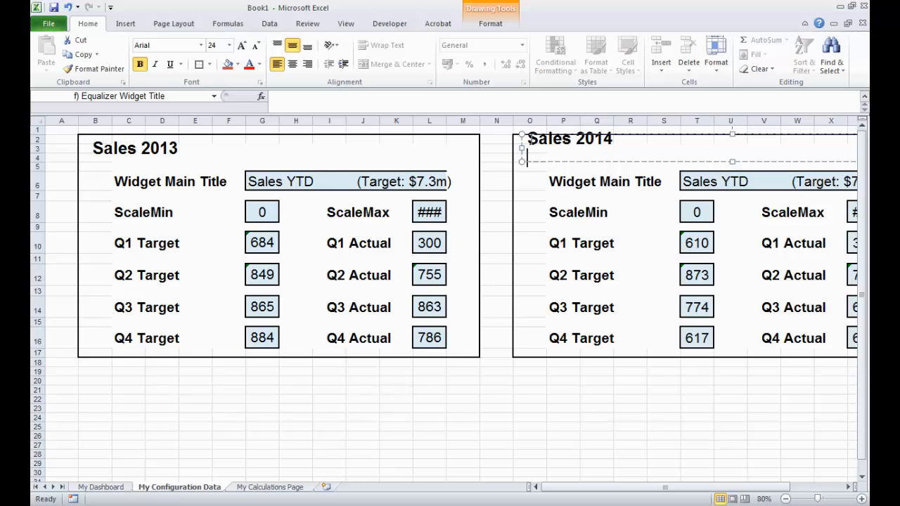
{"action": "key", "text": "BackSpace"}
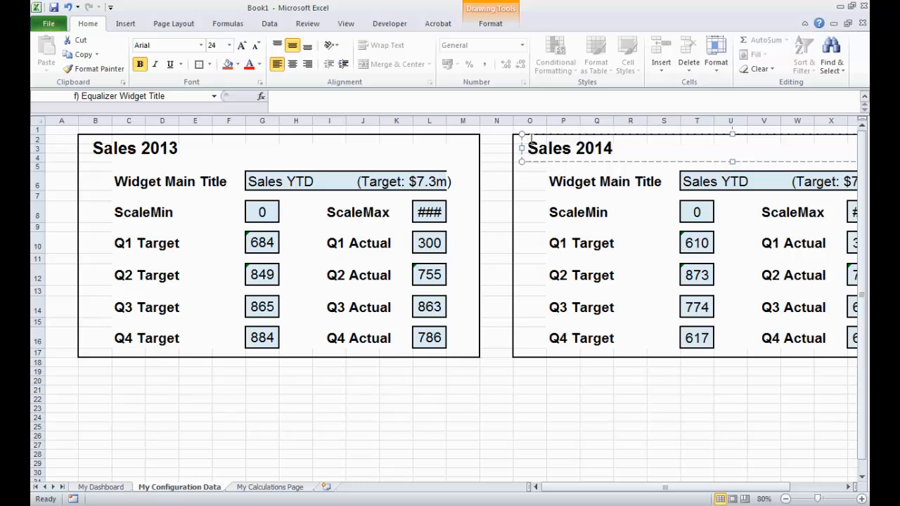
- Widen column L so the ScaleMax value displays fully
{"action": "left_click", "coordinate": [239, 370]}
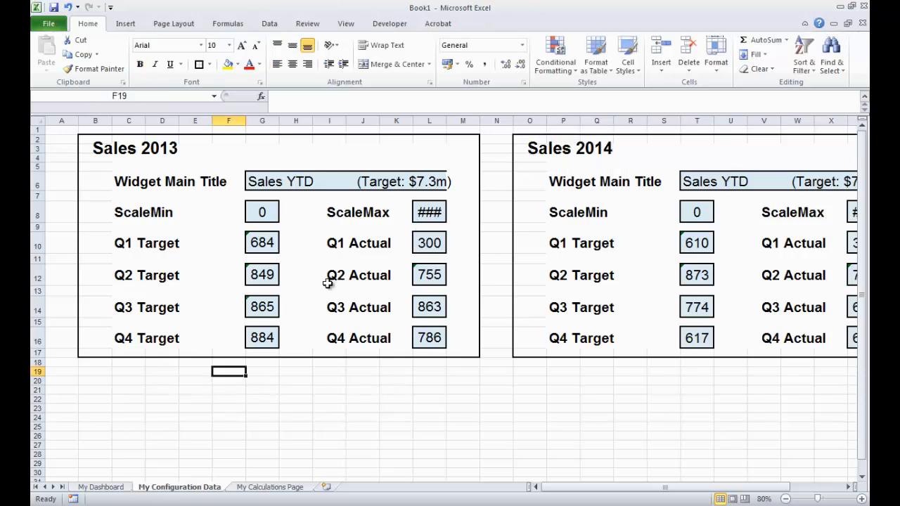
{"action": "left_click_drag", "start_coordinate": [447, 118], "coordinate": [462, 120]}
- Set the Sales 2013 block's widget main title to "Sales 2014 (Target vs Actual)" and copy that title text
{"action": "left_click", "coordinate": [273, 183]}
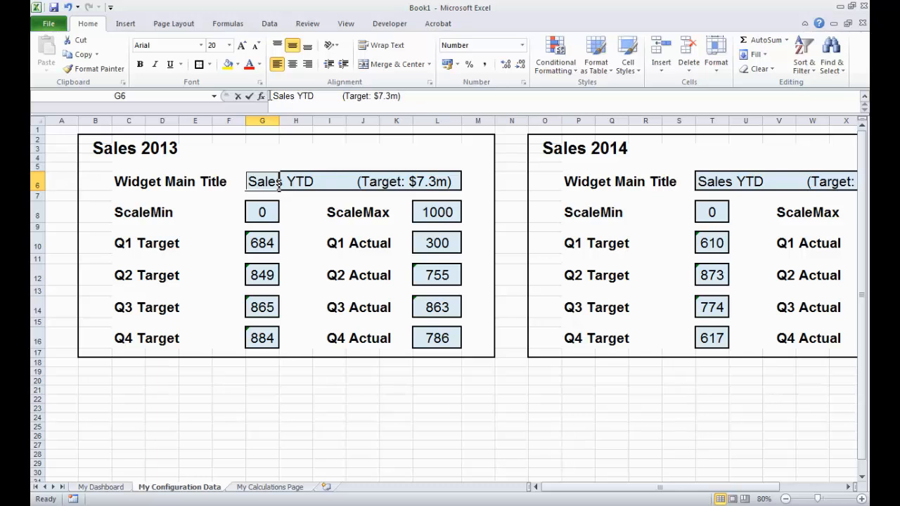
{"action": "left_click_drag", "start_coordinate": [269, 96], "coordinate": [401, 95]}
{"action": "type", "text": "Sales "}
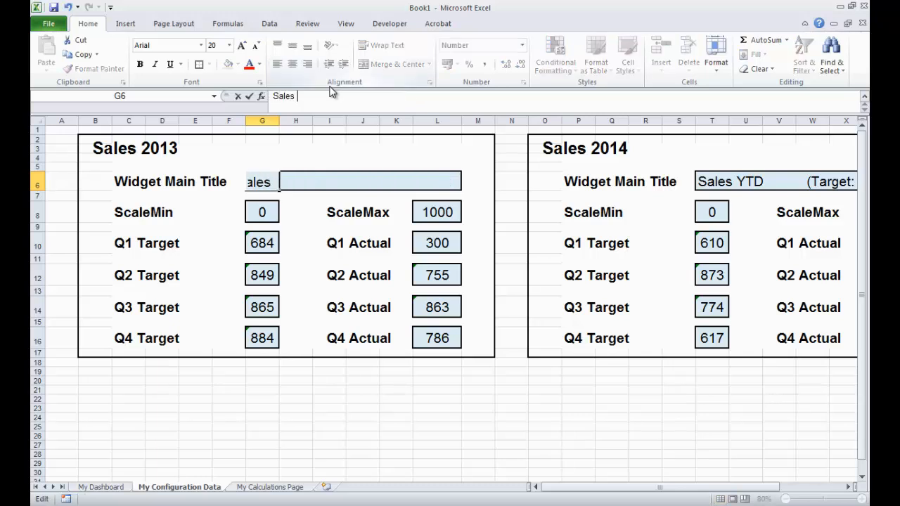
{"action": "type", "text": "2014 (Target vs Actual"}
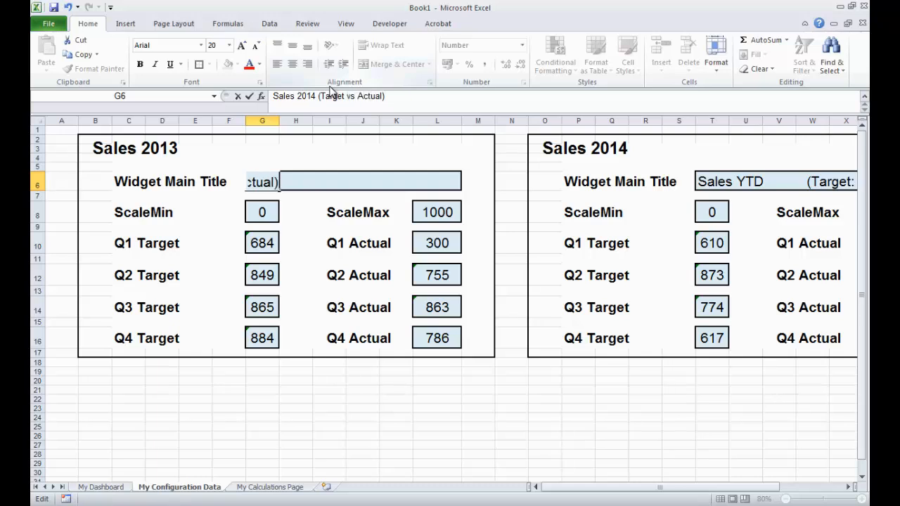
{"action": "left_click_drag", "start_coordinate": [402, 96], "coordinate": [280, 95]}
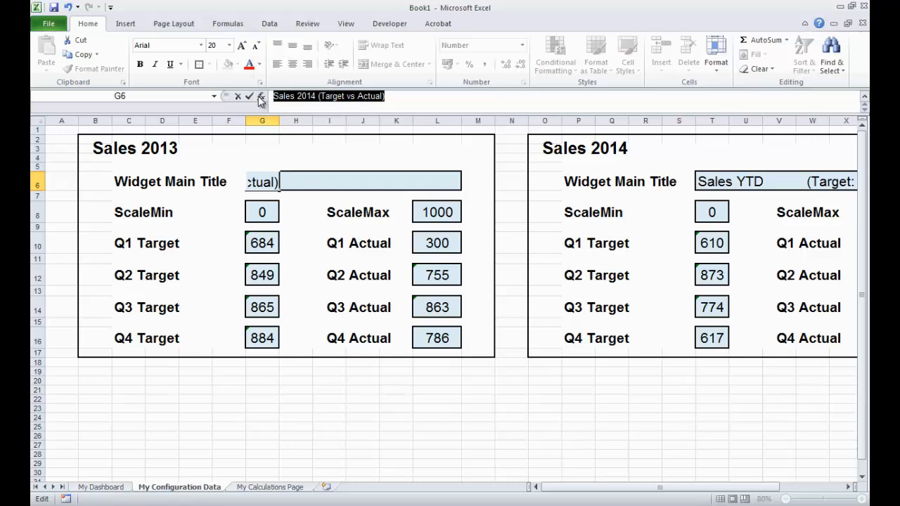
{"action": "key", "text": "ctrl+c"}
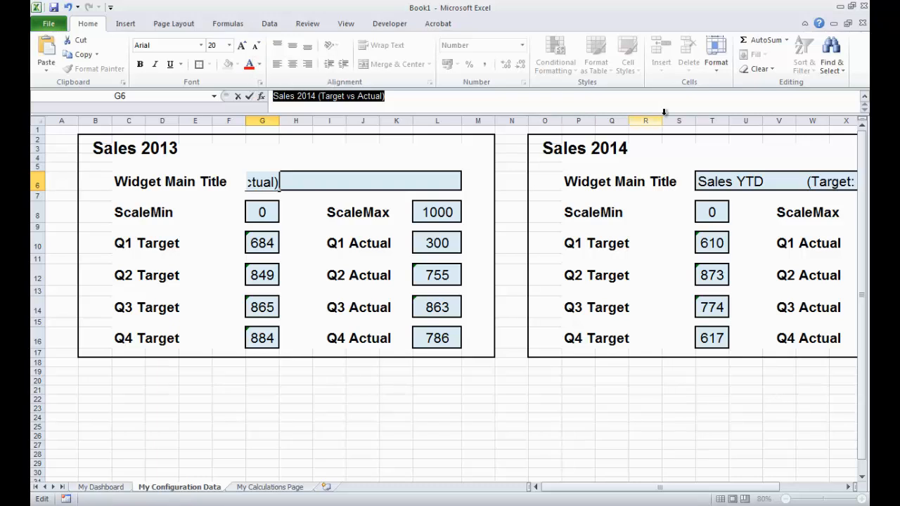
- Paste the copied title into the Sales 2014 block's widget main title
{"action": "left_click", "coordinate": [705, 181]}
{"action": "key", "text": "ctrl+v"}
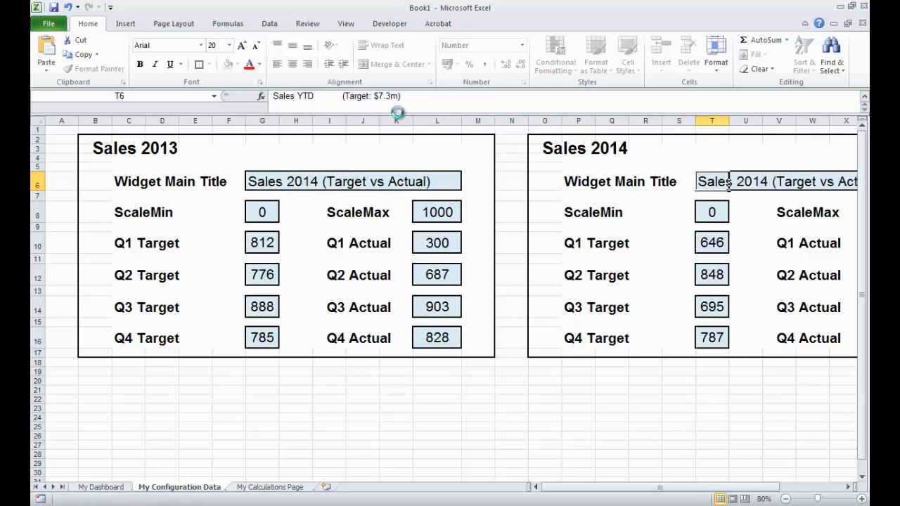
{"action": "left_click", "coordinate": [328, 108]}
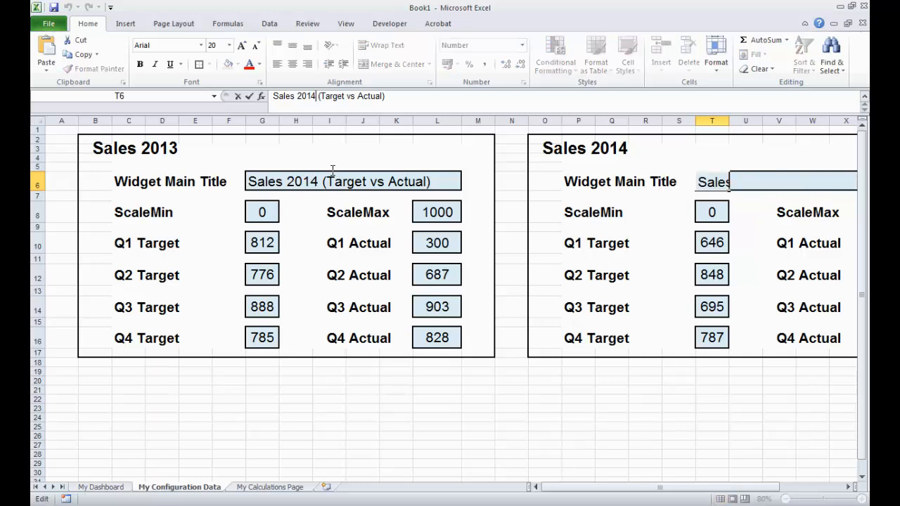
{"action": "key", "text": "Return"}
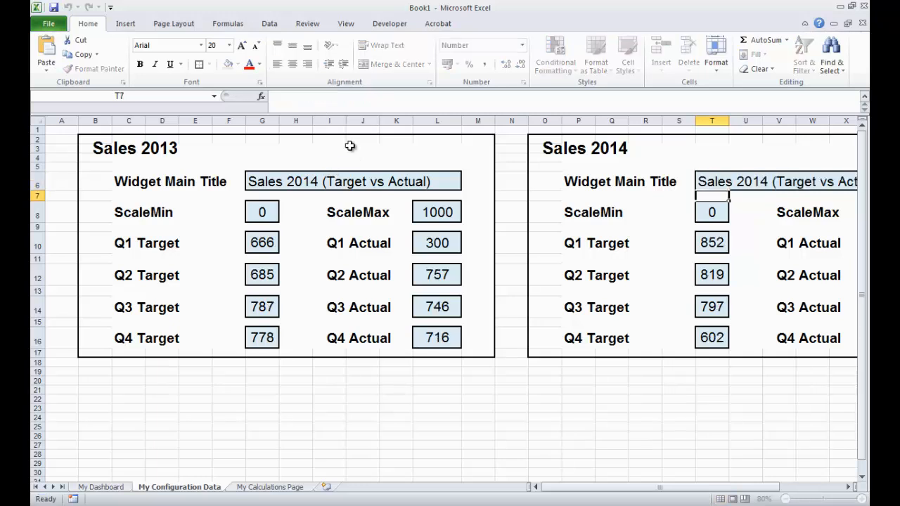
- Change the Sales 2013 block's widget main title to "Sales 2013 (Target vs Actual)"
{"action": "left_click", "coordinate": [252, 182]}
{"action": "left_click", "coordinate": [314, 97]}
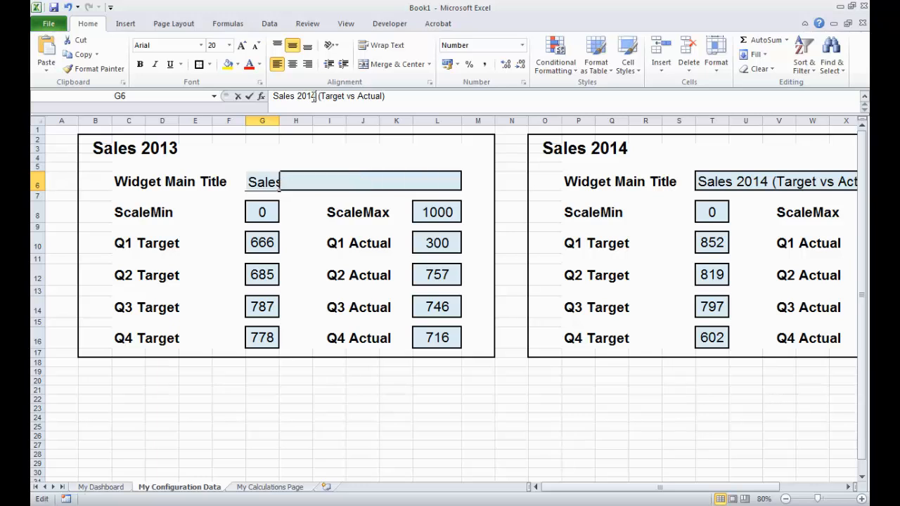
{"action": "key", "text": "BackSpace"}
{"action": "type", "text": "3"}
{"action": "key", "text": "Return"}
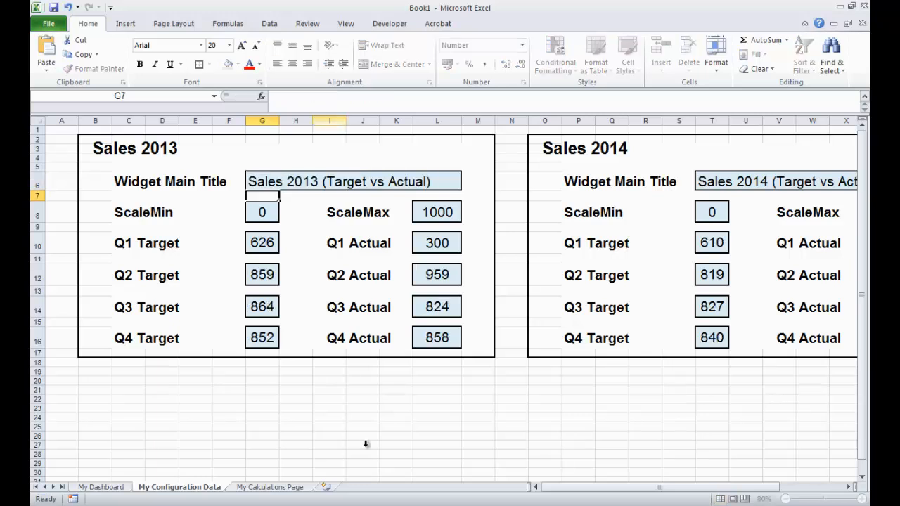
- Set the Sales 2013 Q1 Target to 100 and Q1 Actual to 200
{"action": "left_click", "coordinate": [345, 436]}
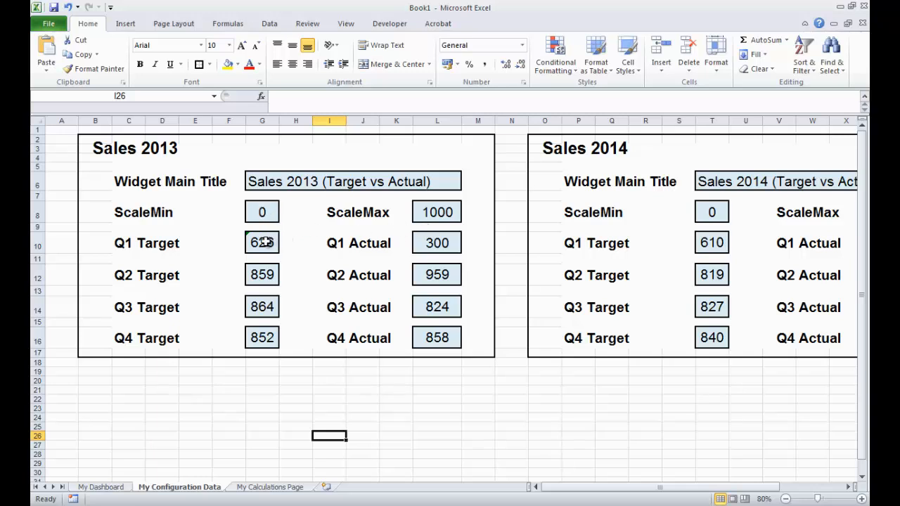
{"action": "left_click", "coordinate": [264, 242]}
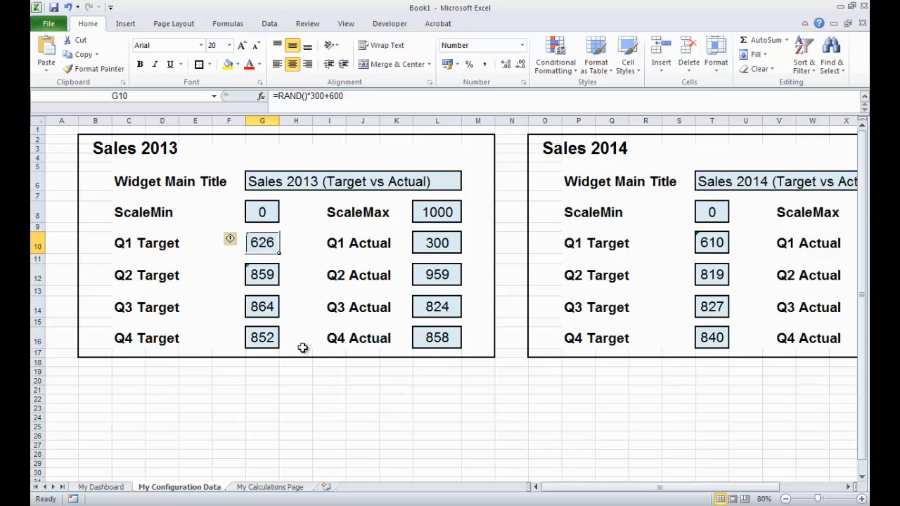
{"action": "type", "text": "100"}
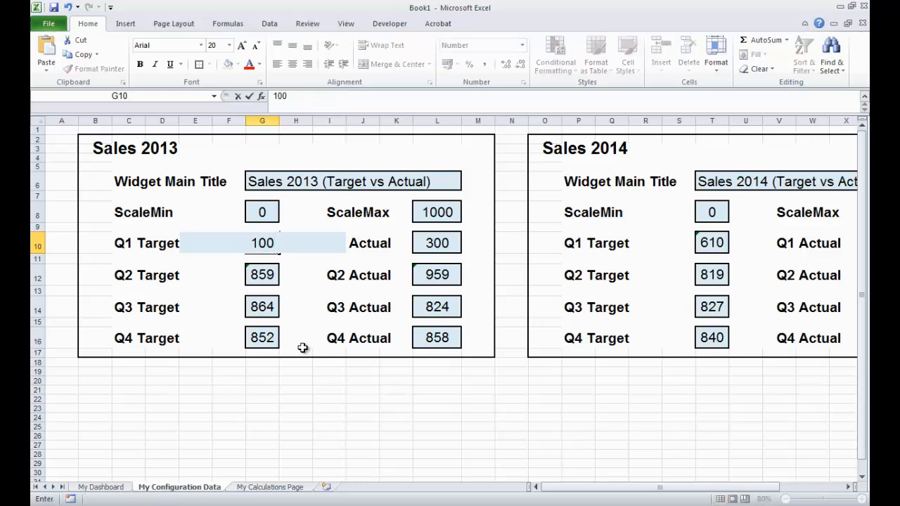
{"action": "key", "text": "Return"}
{"action": "left_click", "coordinate": [439, 244]}
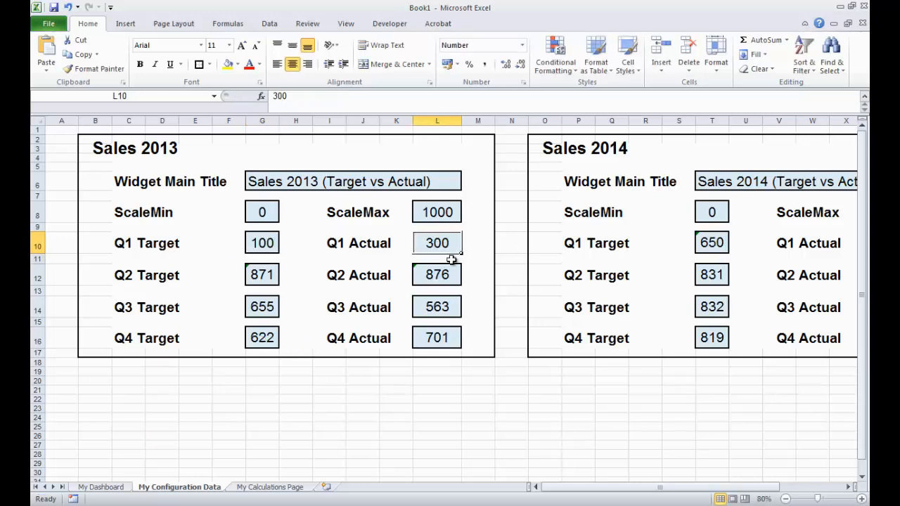
{"action": "type", "text": "200"}
{"action": "key", "text": "Return"}
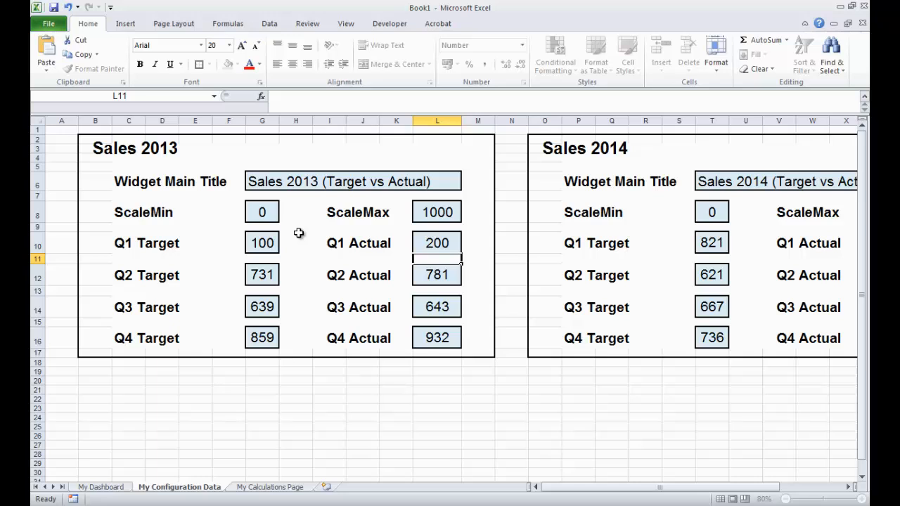
- Set the Sales 2013 Q2 Target to 200 and Q2 Actual to 300
{"action": "left_click", "coordinate": [263, 275]}
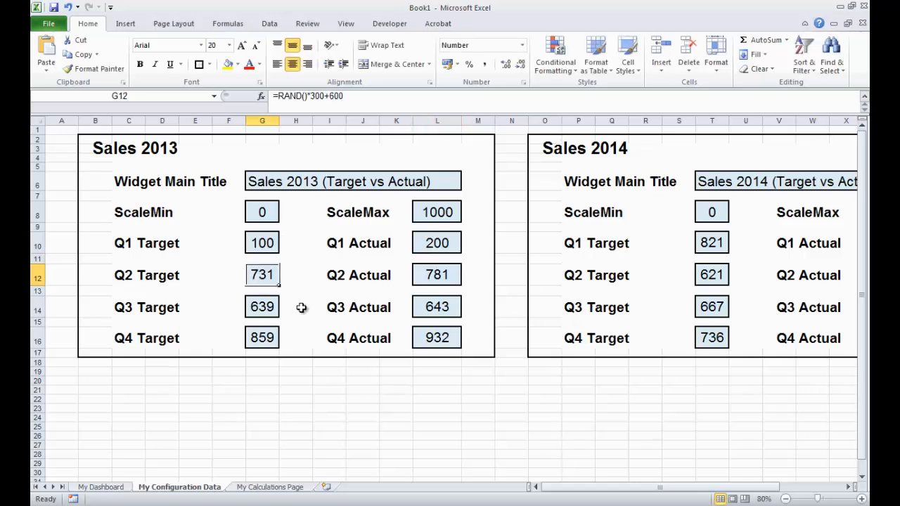
{"action": "type", "text": "200"}
{"action": "key", "text": "Return"}
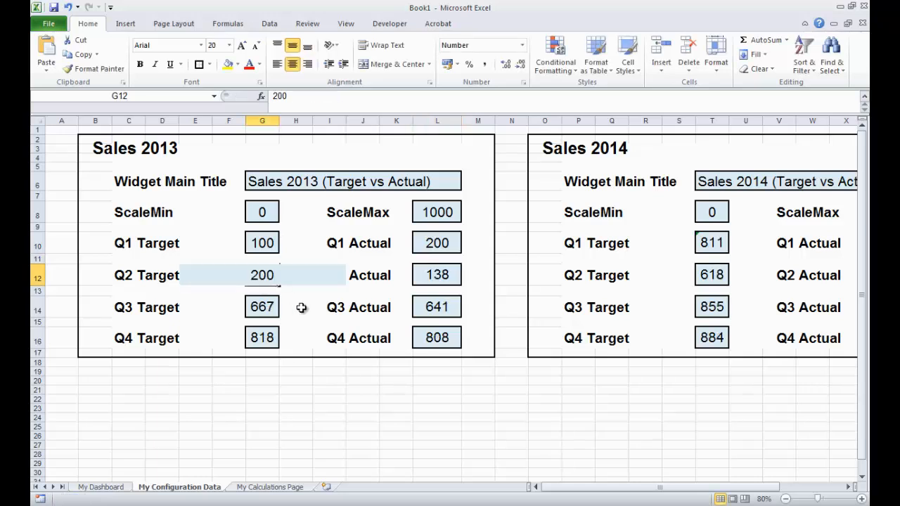
{"action": "left_click", "coordinate": [438, 272]}
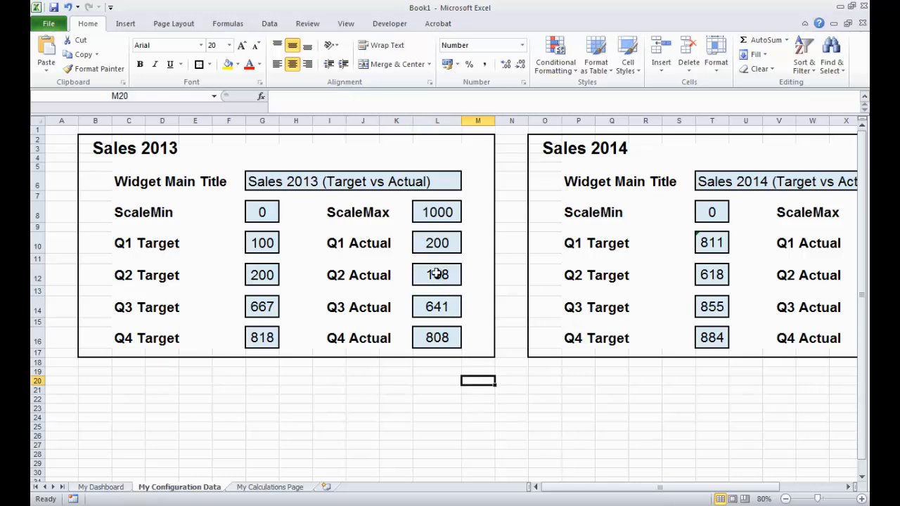
{"action": "left_click", "coordinate": [437, 273]}
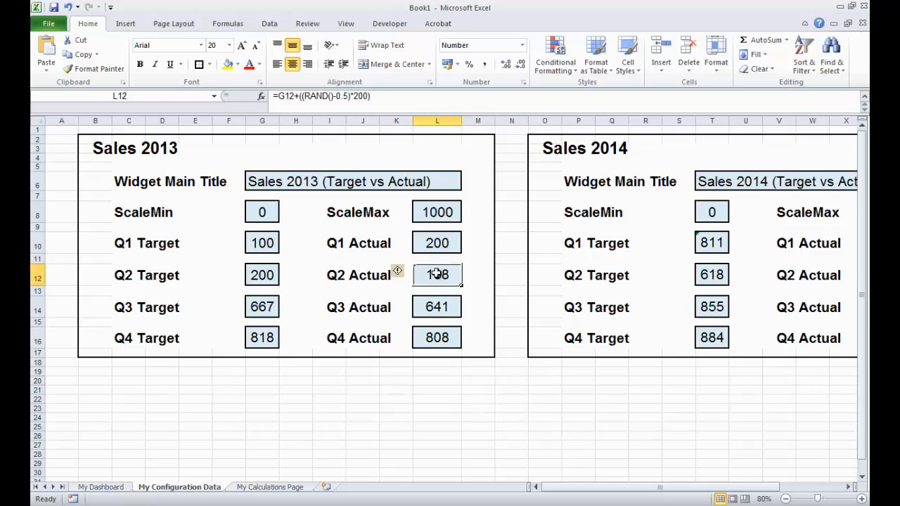
{"action": "type", "text": "300"}
{"action": "key", "text": "Return"}
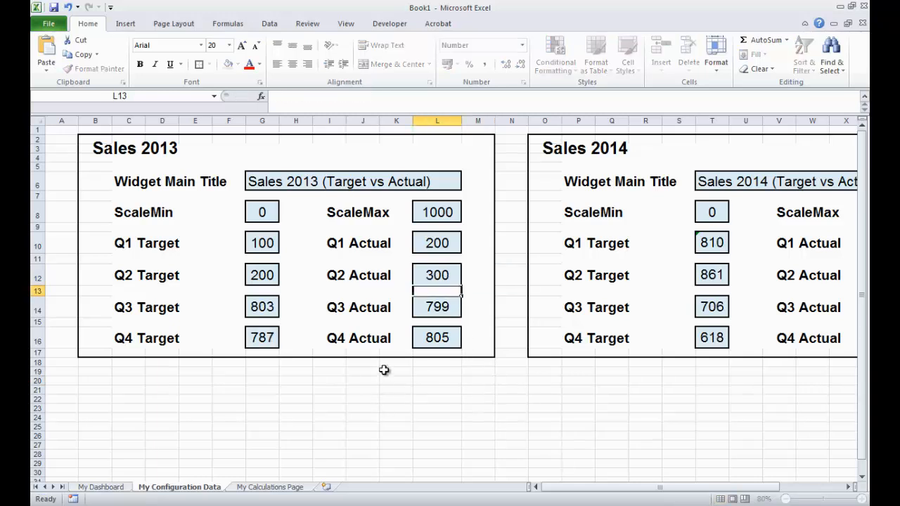
- Set the Sales 2013 Q3 Target to 400 and Q3 Actual to 600
{"action": "left_click", "coordinate": [389, 391]}
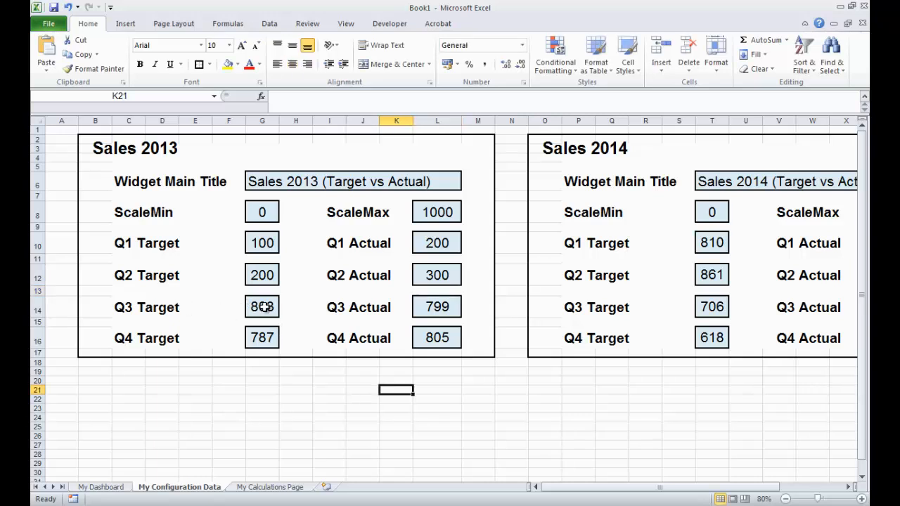
{"action": "left_click", "coordinate": [264, 307]}
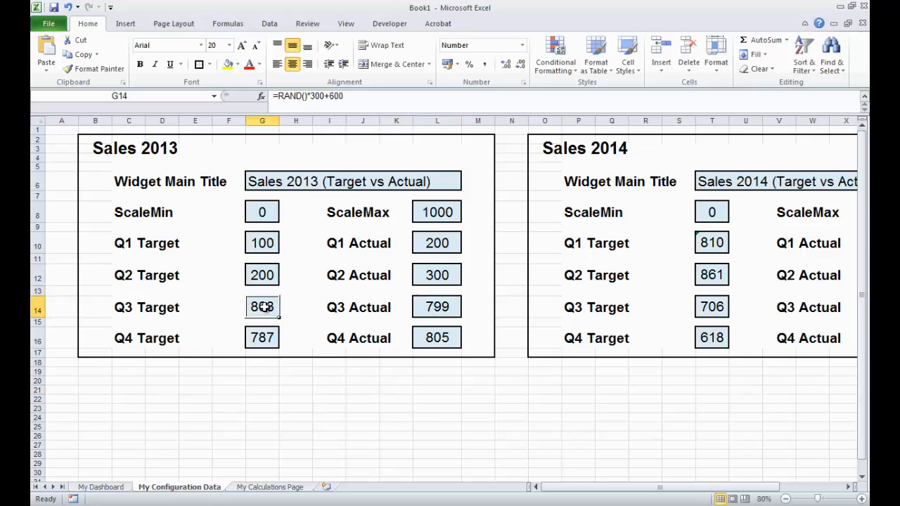
{"action": "type", "text": "400"}
{"action": "key", "text": "Return"}
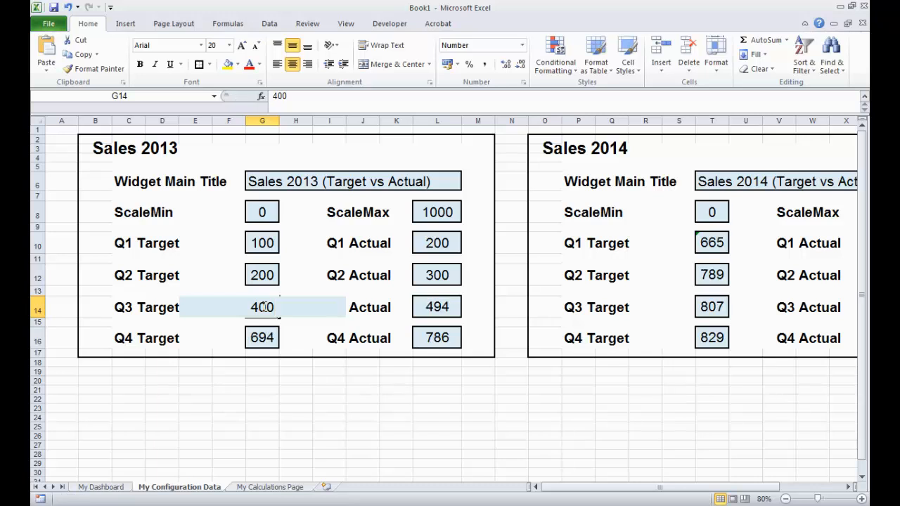
{"action": "left_click", "coordinate": [437, 307]}
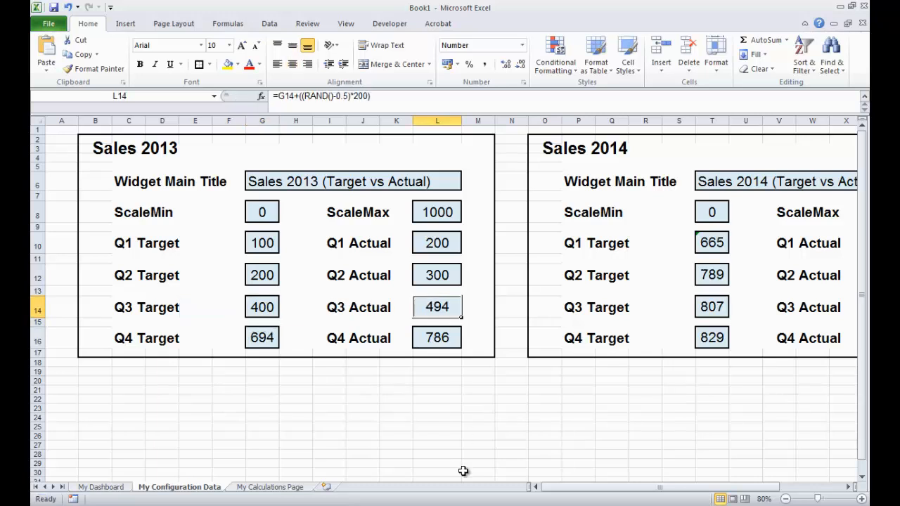
{"action": "type", "text": "600"}
{"action": "key", "text": "Return"}
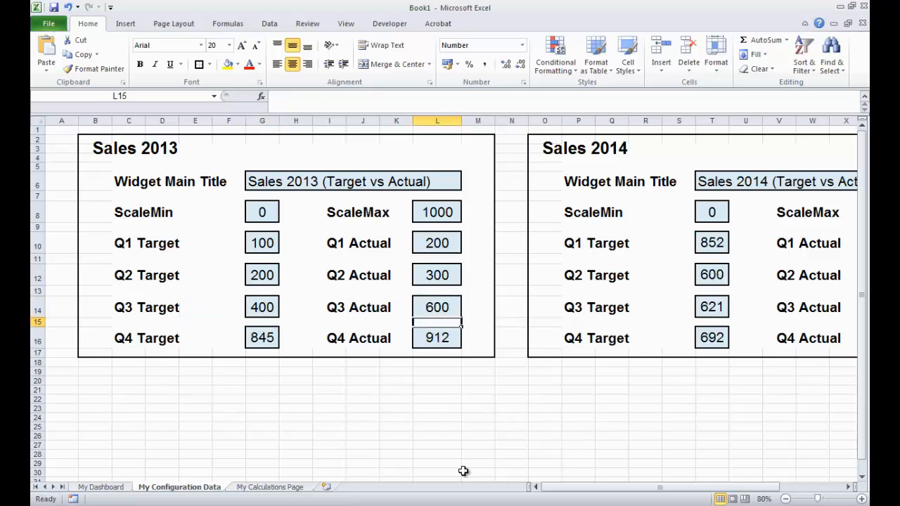
- Set the Sales 2013 Q4 Target to 700 and Q4 Actual to 950
{"action": "left_click", "coordinate": [264, 340]}
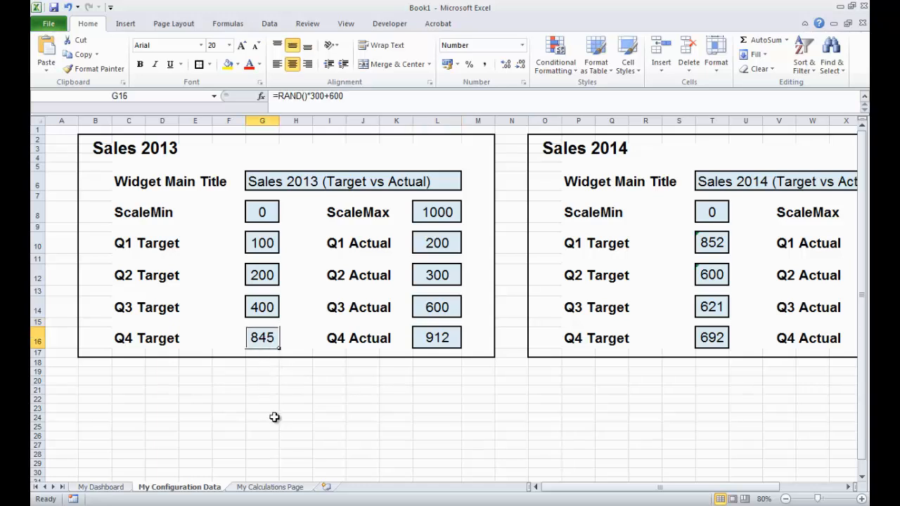
{"action": "type", "text": "700"}
{"action": "key", "text": "Return"}
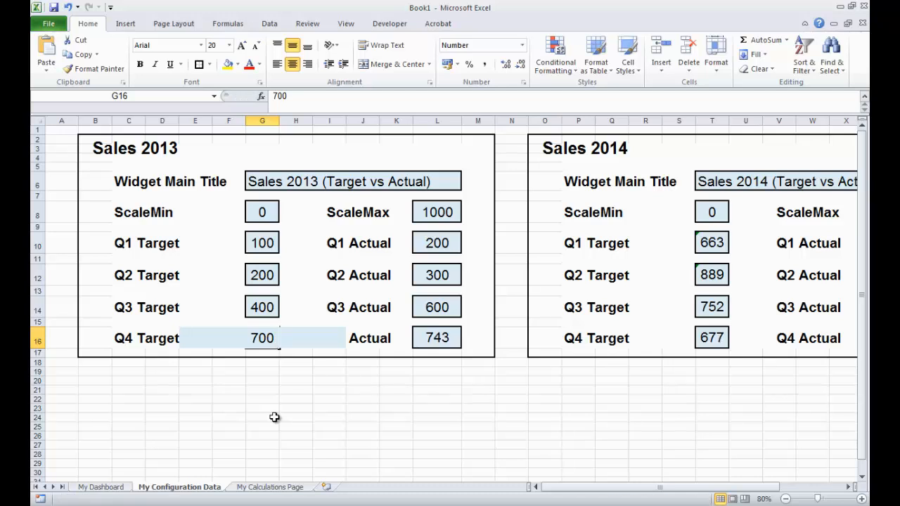
{"action": "left_click", "coordinate": [431, 343]}
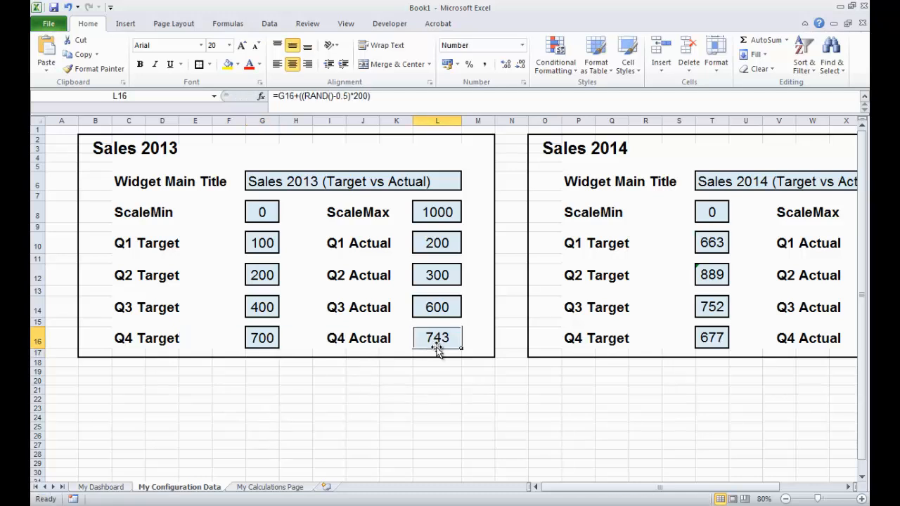
{"action": "type", "text": "950"}
{"action": "key", "text": "Return"}
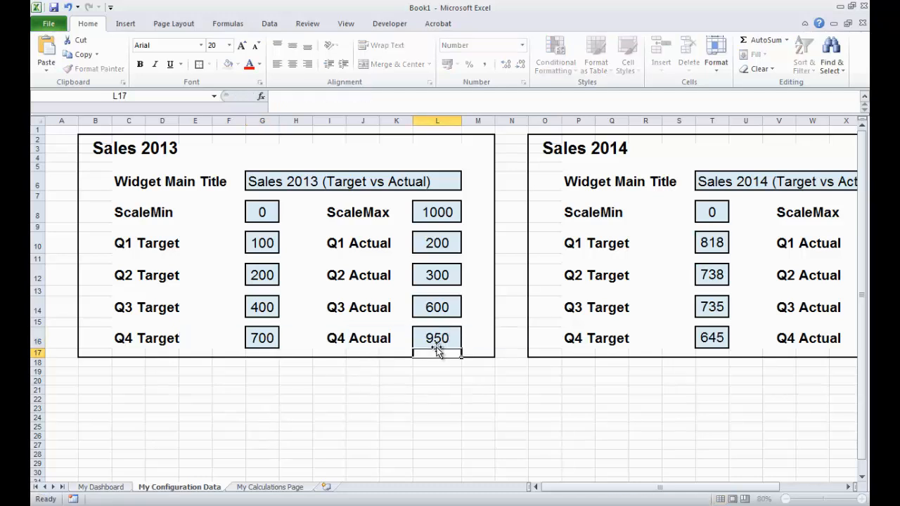
{"action": "left_click", "coordinate": [476, 378]}
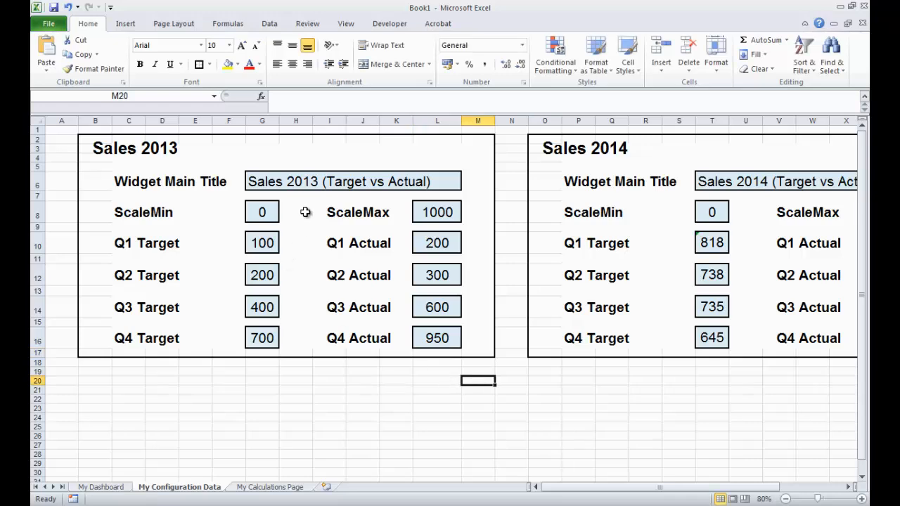
- Examine the first dashboard widget's Q1 green column shape and the formula it is linked to
{"action": "left_click", "coordinate": [111, 490]}
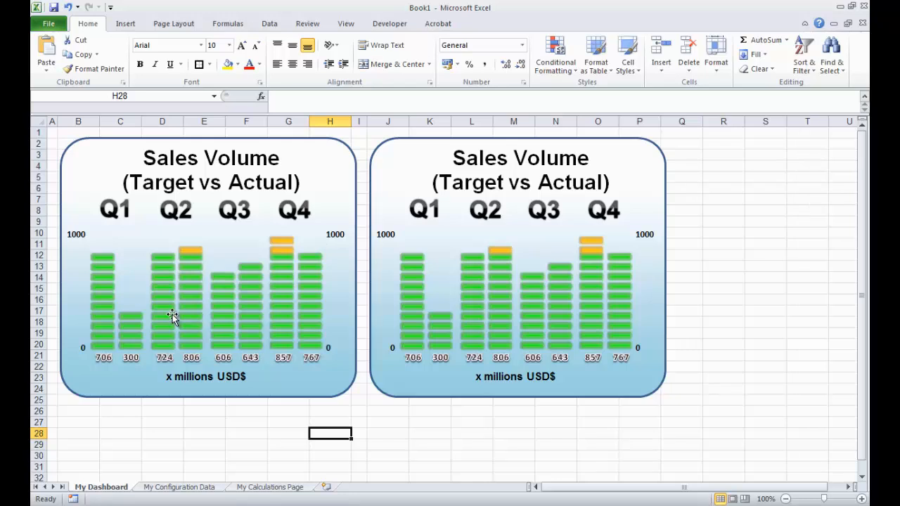
{"action": "left_click", "coordinate": [103, 288]}
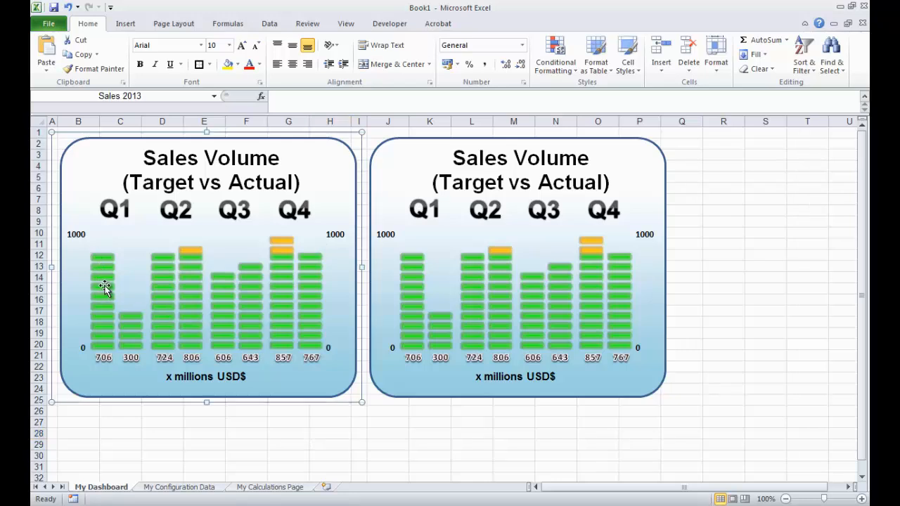
{"action": "left_click", "coordinate": [103, 288]}
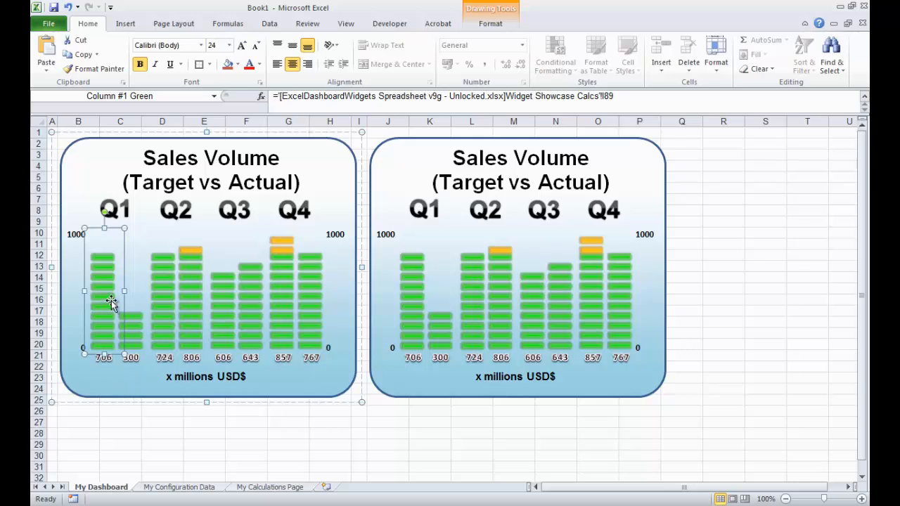
{"action": "left_click", "coordinate": [257, 464]}
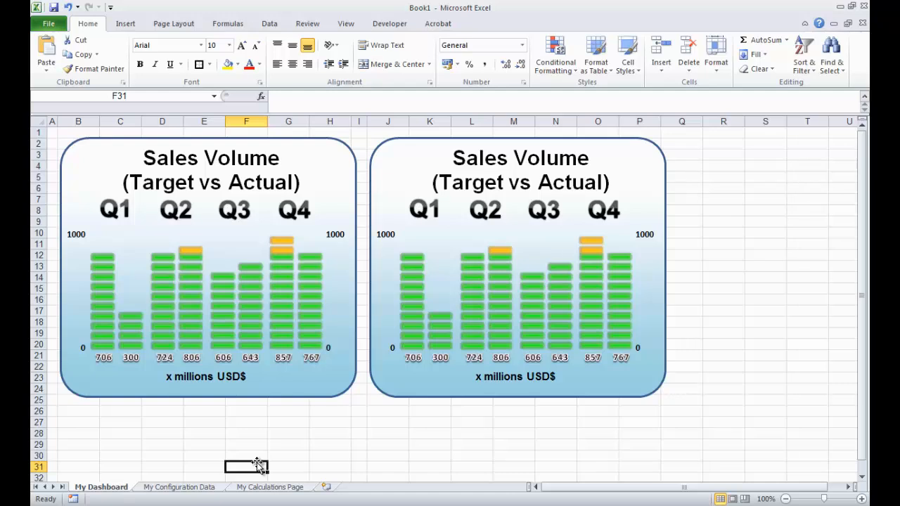
- Open the My Calculations Page sheet
{"action": "left_click", "coordinate": [166, 488]}
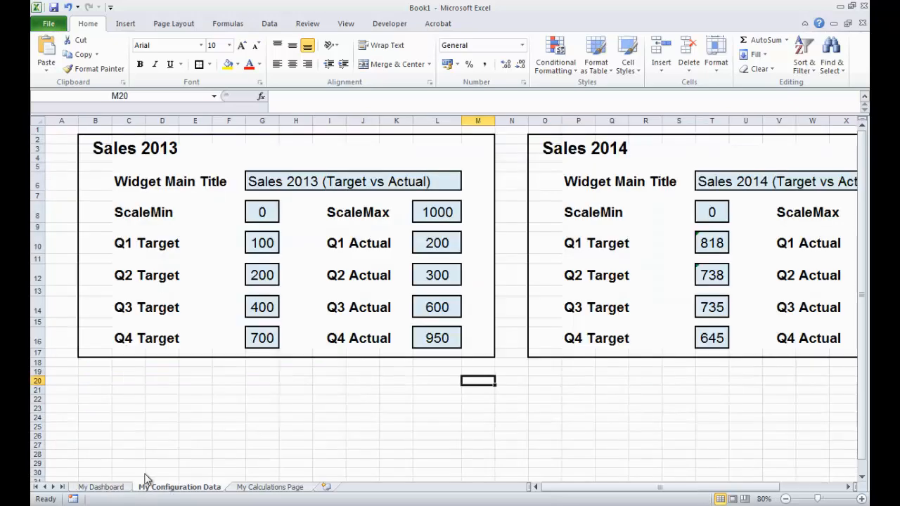
{"action": "left_click", "coordinate": [267, 486]}
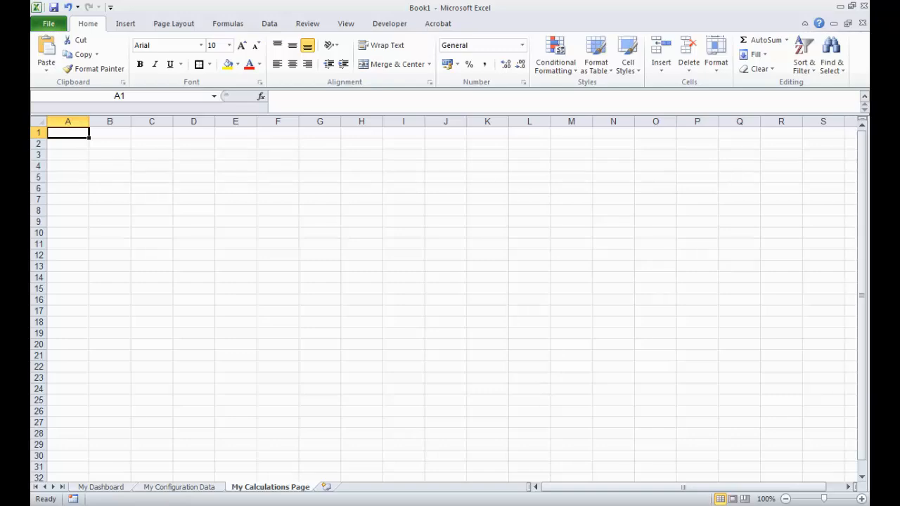
- Switch to the template workbook and open its Widget Showcase Calcs sheet to inspect the Equalizer Widget's Q1 Target row
{"action": "key", "text": "alt+Tab"}
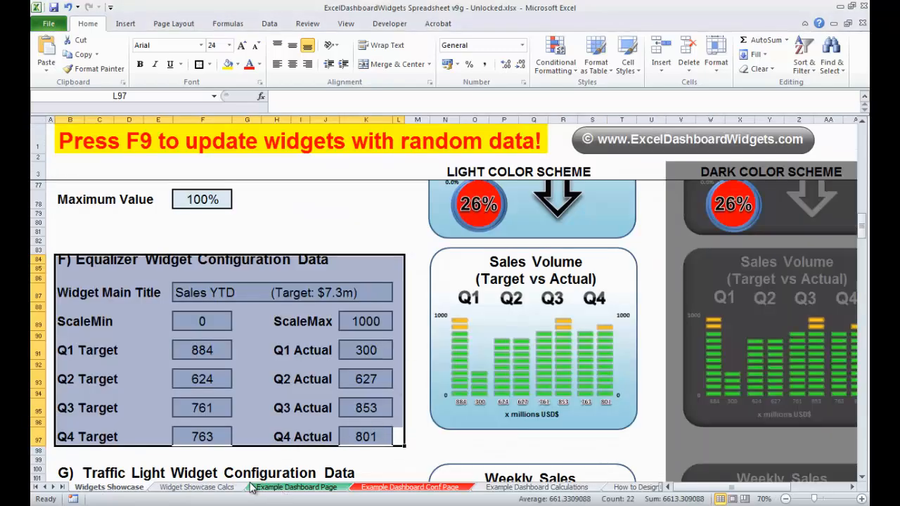
{"action": "left_click", "coordinate": [197, 487]}
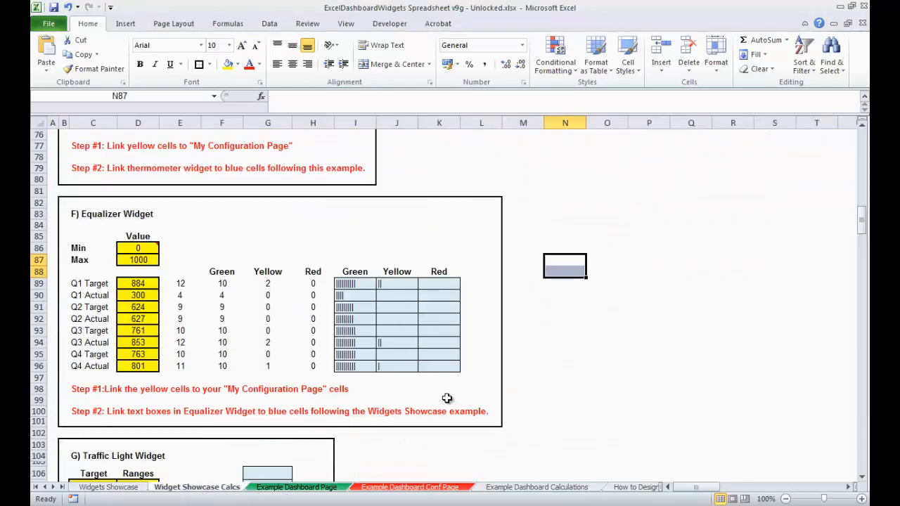
{"action": "left_click", "coordinate": [567, 356]}
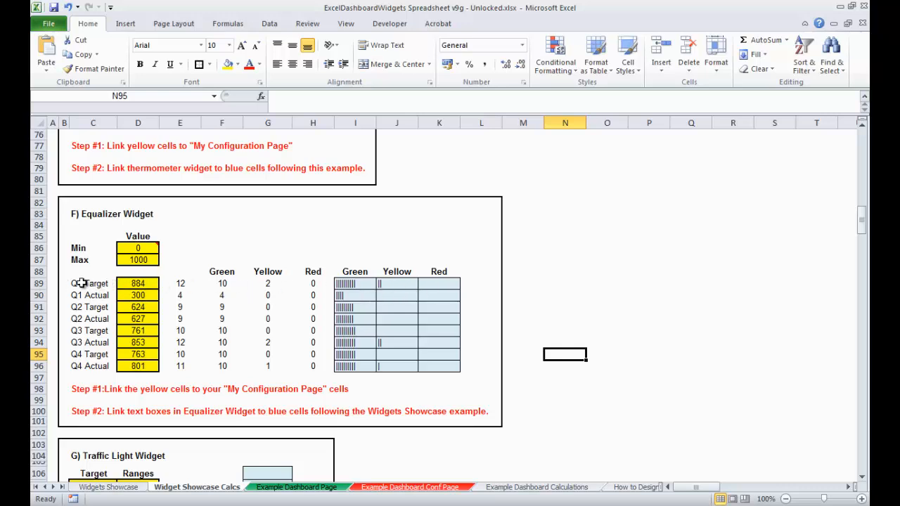
{"action": "left_click_drag", "start_coordinate": [89, 284], "coordinate": [431, 284]}
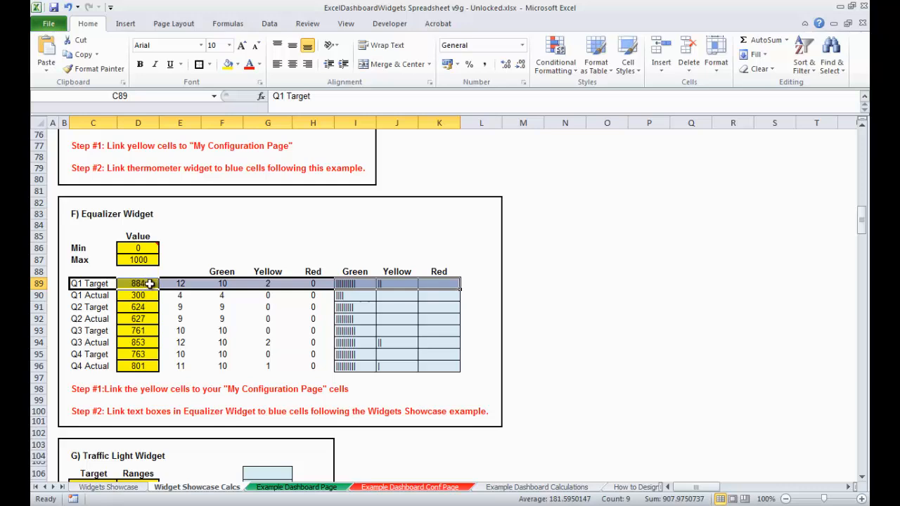
{"action": "left_click", "coordinate": [539, 284]}
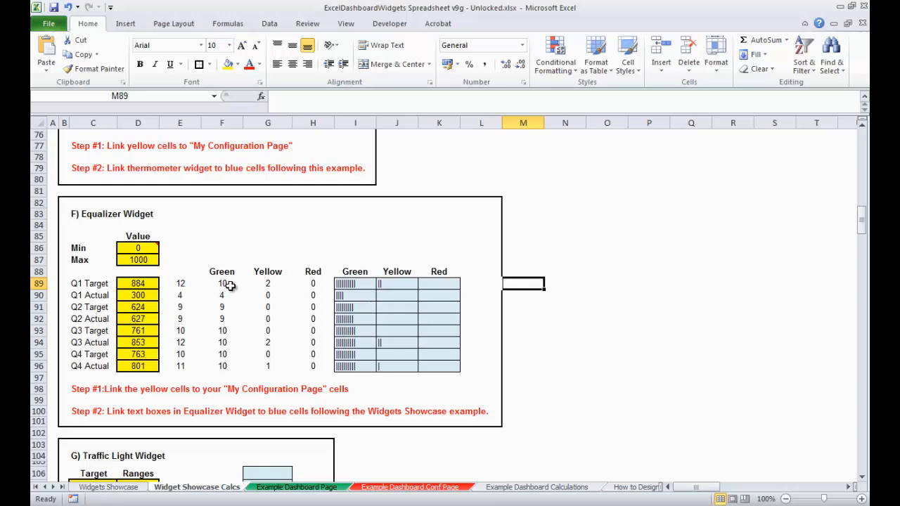
- Examine the Equalizer Widget formulas for Q1 Target in the bar count, Green, Yellow and bar-text columns
{"action": "left_click", "coordinate": [188, 286]}
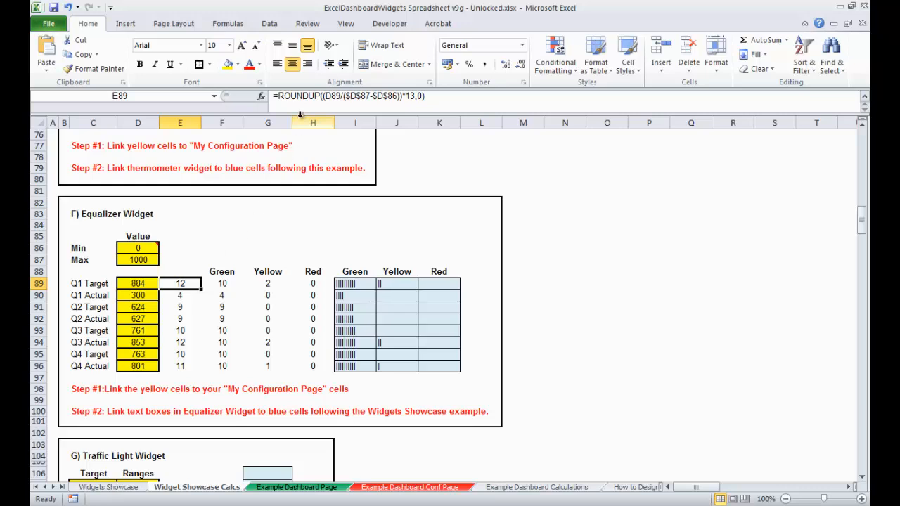
{"action": "mouse_move", "coordinate": [148, 249]}
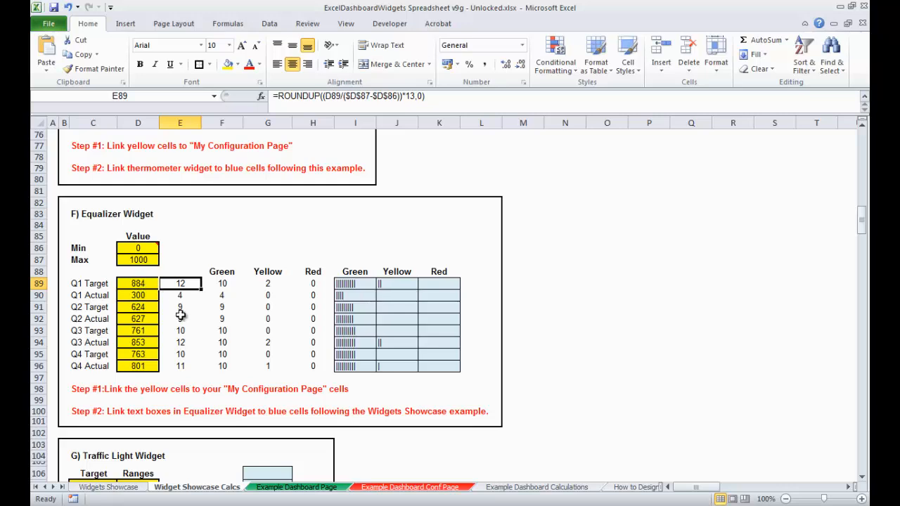
{"action": "left_click", "coordinate": [566, 275]}
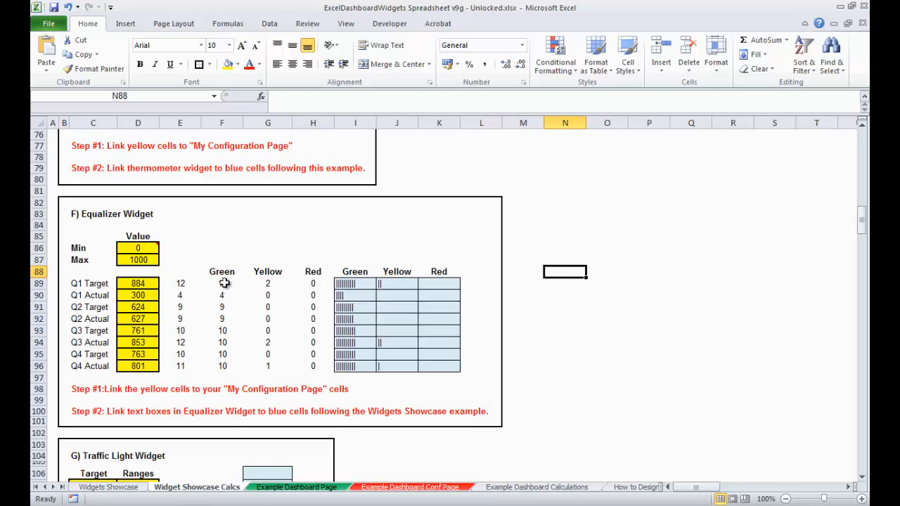
{"action": "left_click", "coordinate": [223, 282]}
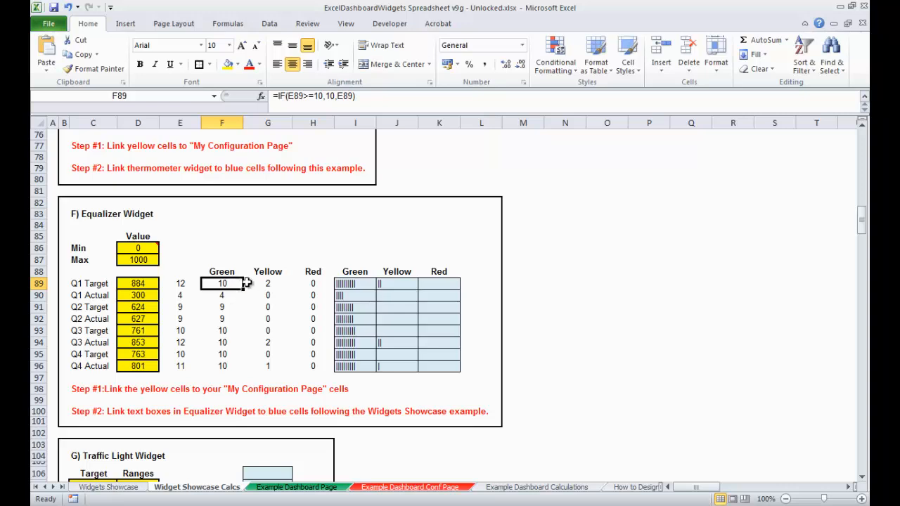
{"action": "left_click", "coordinate": [609, 308]}
{"action": "left_click", "coordinate": [277, 282]}
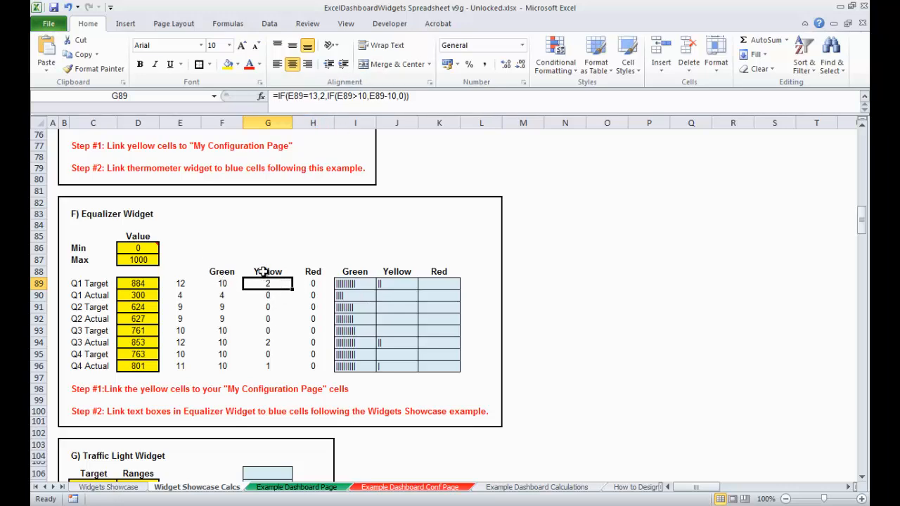
{"action": "left_click", "coordinate": [552, 317]}
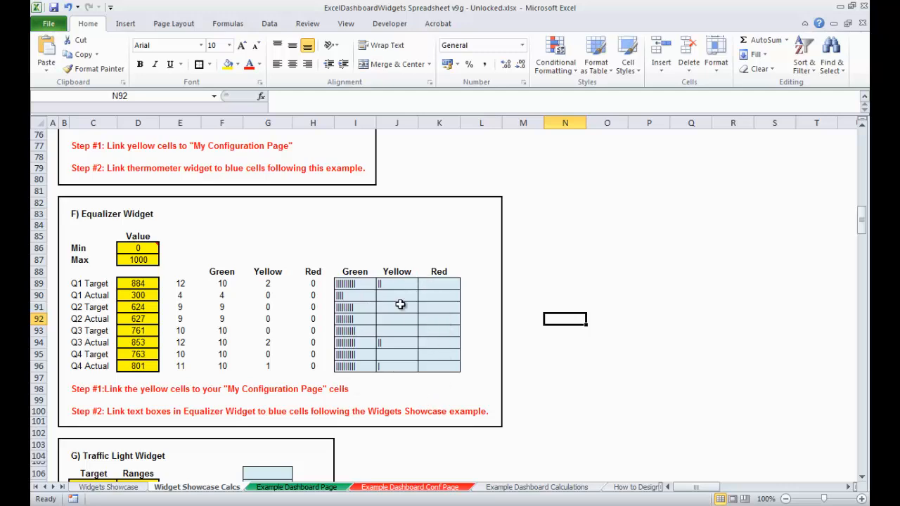
{"action": "left_click", "coordinate": [363, 283]}
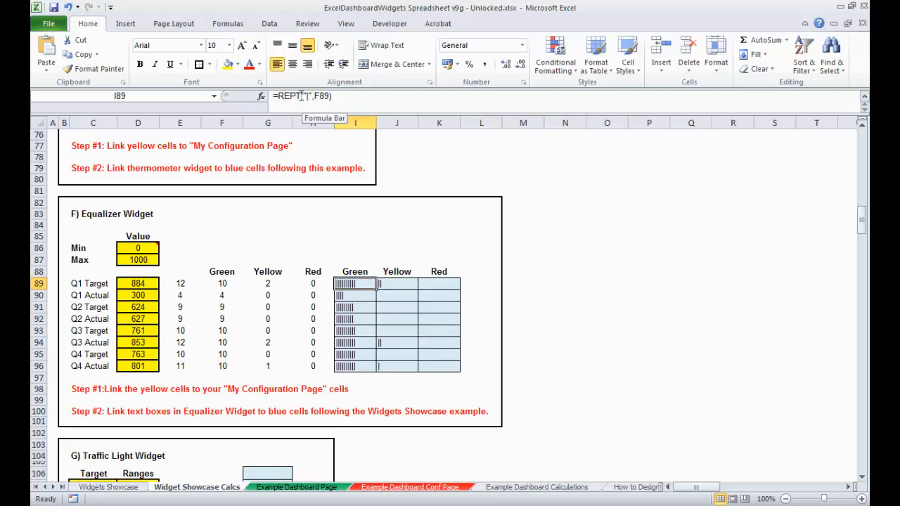
{"action": "left_click", "coordinate": [559, 309]}
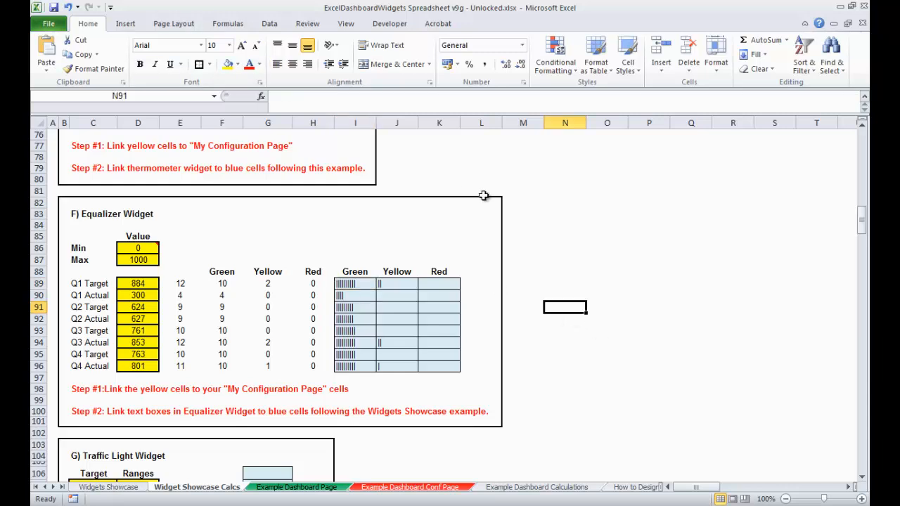
{"action": "left_click", "coordinate": [555, 283]}
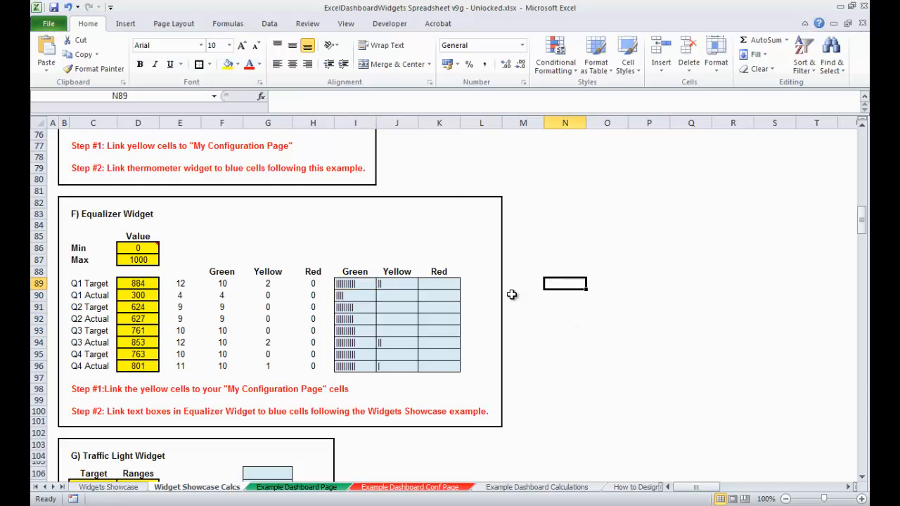
{"action": "left_click", "coordinate": [346, 283]}
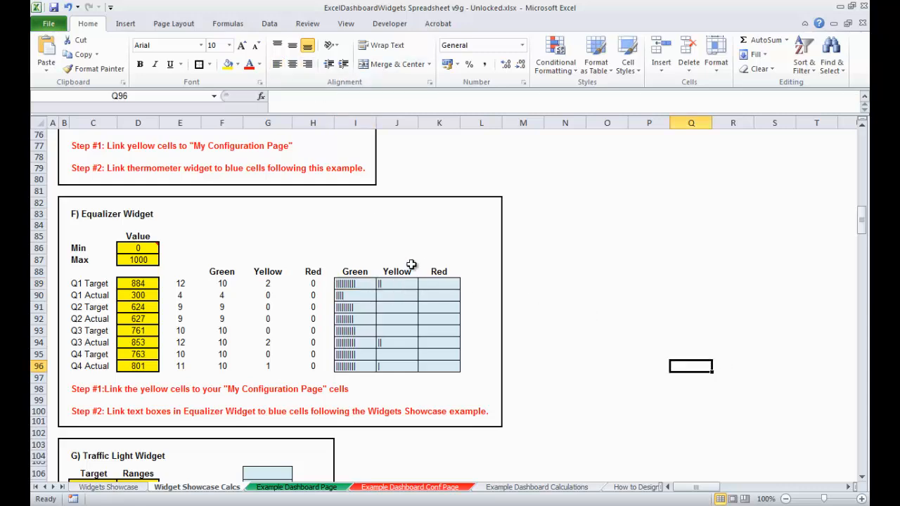
{"action": "left_click", "coordinate": [403, 284]}
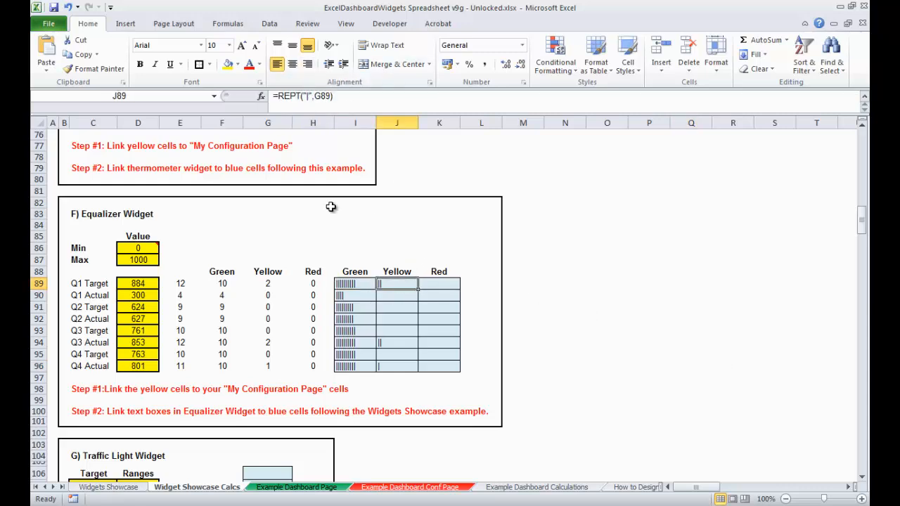
{"action": "left_click", "coordinate": [664, 280]}
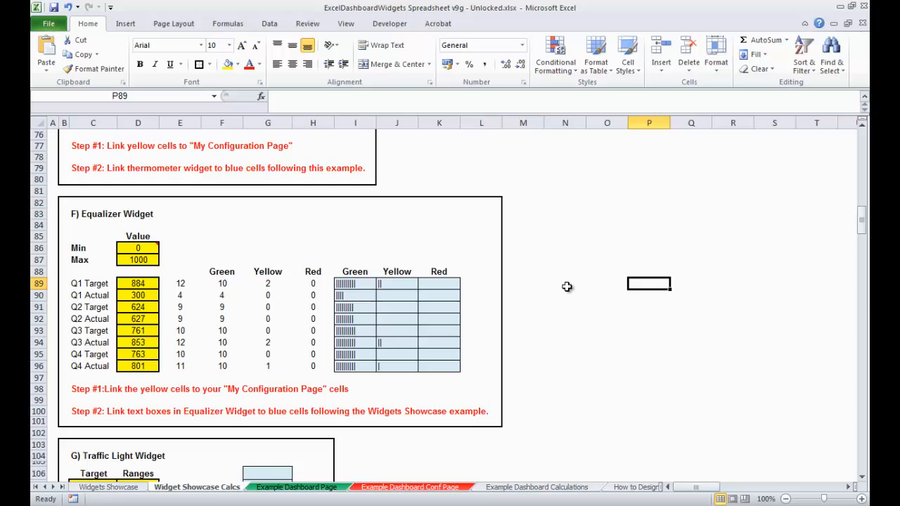
- Copy the whole Equalizer Widget calculation block from the template and paste it into the My Calculations Page sheet
{"action": "left_click_drag", "start_coordinate": [63, 202], "coordinate": [493, 416]}
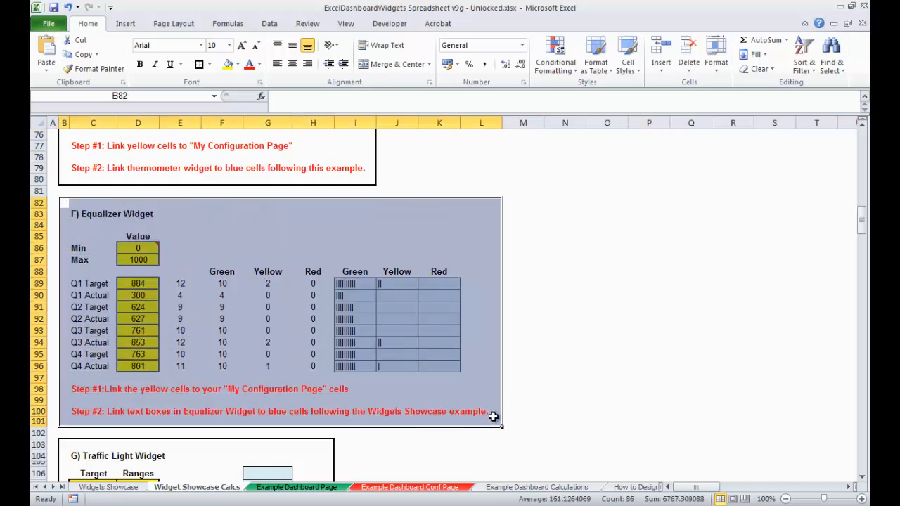
{"action": "key", "text": "ctrl+c"}
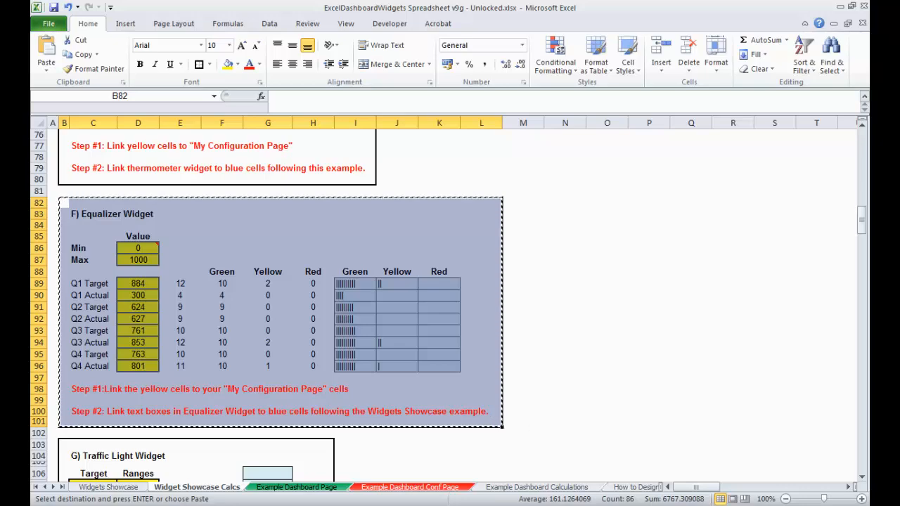
{"action": "left_click", "coordinate": [649, 504]}
{"action": "left_click", "coordinate": [114, 144]}
{"action": "key", "text": "ctrl+v"}
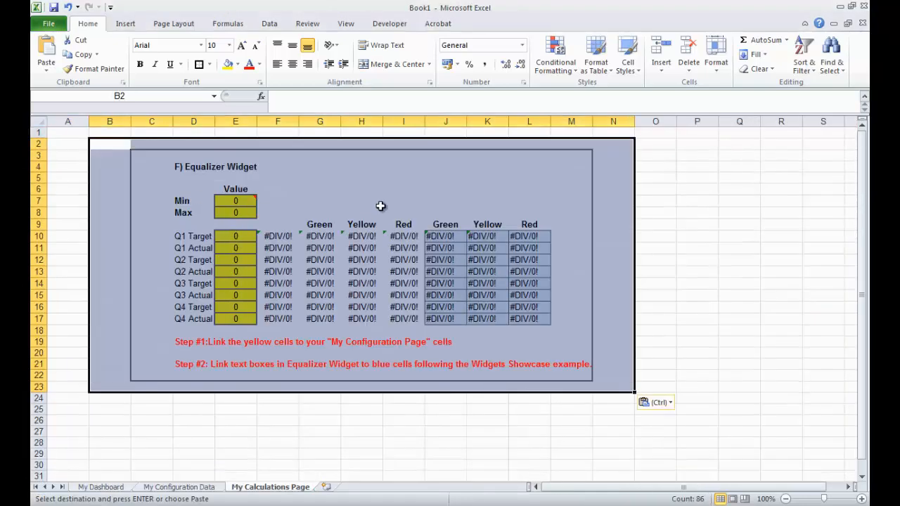
{"action": "left_click", "coordinate": [647, 169]}
- Narrow the spacer columns and paste a second copy of the Equalizer Widget block to the right of the first
{"action": "mouse_move", "coordinate": [131, 121]}
{"action": "left_mouse_down"}
{"action": "mouse_move", "coordinate": [105, 121]}
{"action": "mouse_move", "coordinate": [134, 121]}
{"action": "mouse_move", "coordinate": [119, 121]}
{"action": "left_mouse_up"}
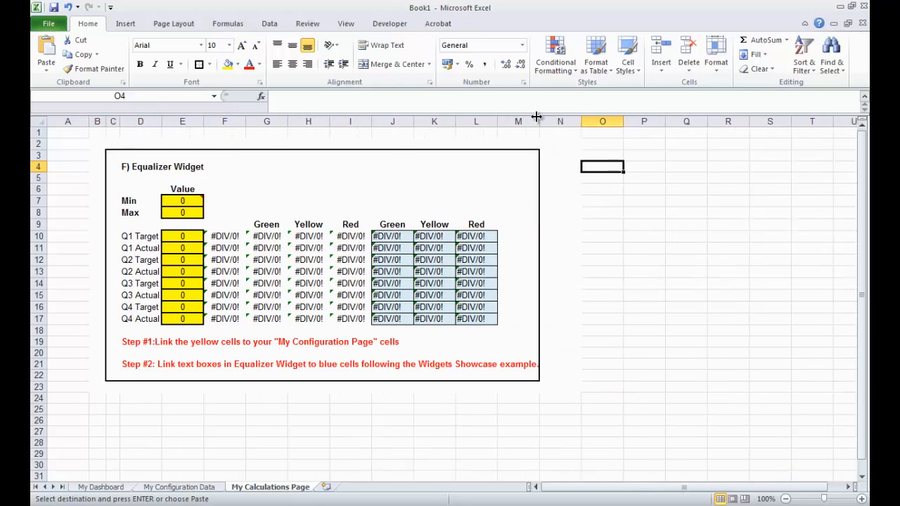
{"action": "mouse_move", "coordinate": [539, 121]}
{"action": "left_mouse_down"}
{"action": "mouse_move", "coordinate": [521, 121]}
{"action": "mouse_move", "coordinate": [539, 121]}
{"action": "left_mouse_up"}
{"action": "left_click", "coordinate": [595, 145]}
{"action": "key", "text": "ctrl+v"}
{"action": "left_click", "coordinate": [626, 429]}
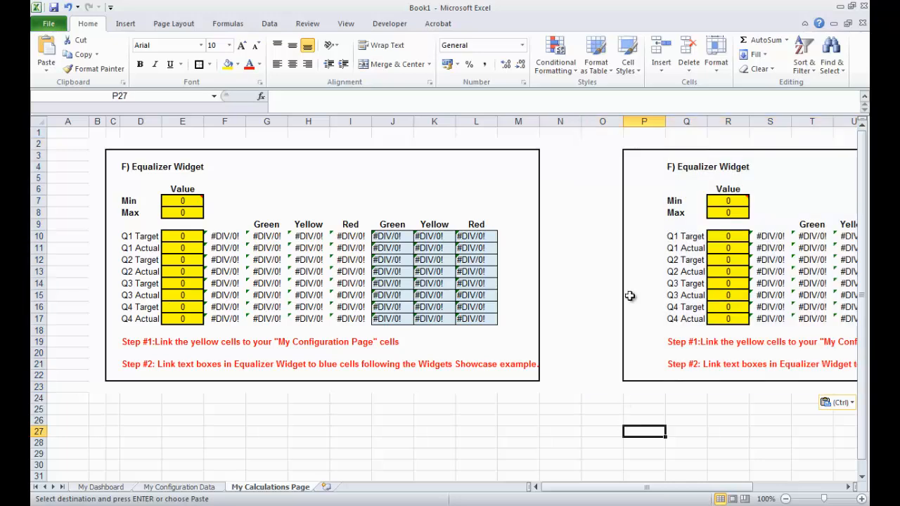
{"action": "left_click_drag", "start_coordinate": [621, 117], "coordinate": [597, 115]}
{"action": "left_click", "coordinate": [697, 407]}
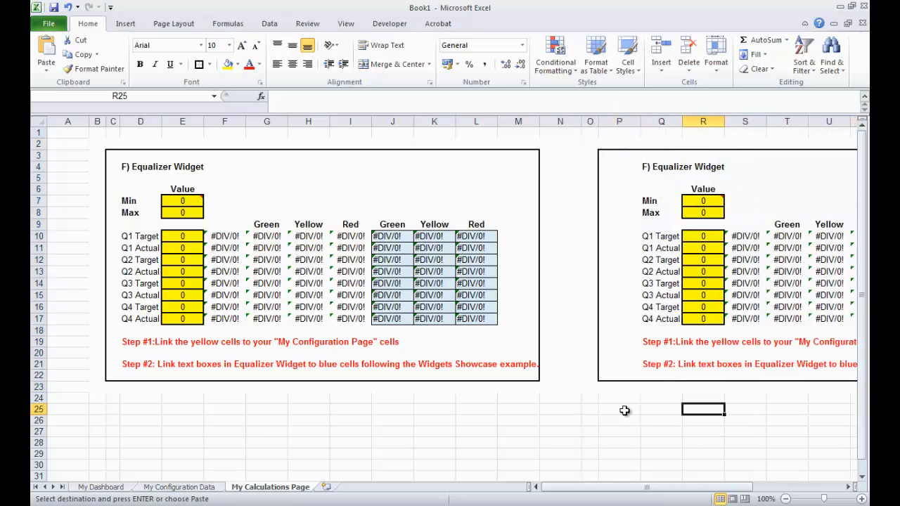
{"action": "left_click_drag", "start_coordinate": [89, 121], "coordinate": [57, 121]}
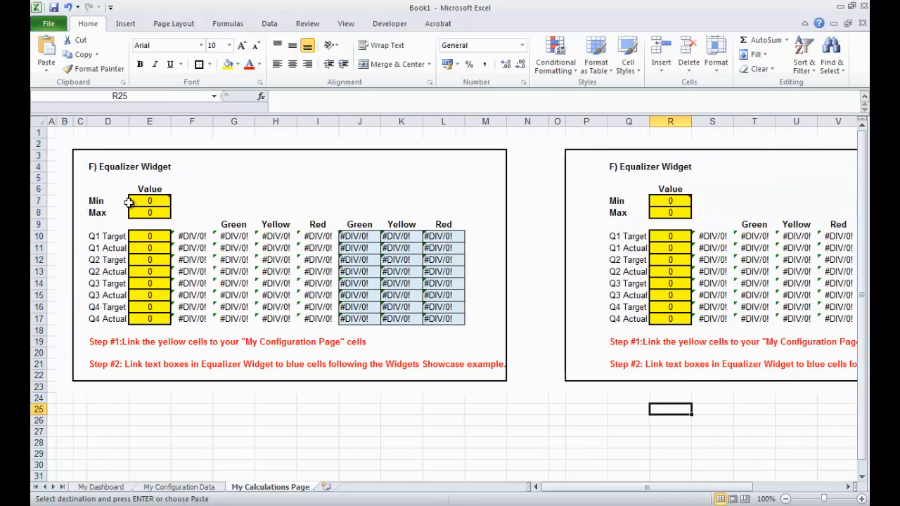
- Rename the first block's title to Sales 2013
{"action": "left_click", "coordinate": [87, 165]}
{"action": "left_click", "coordinate": [103, 171]}
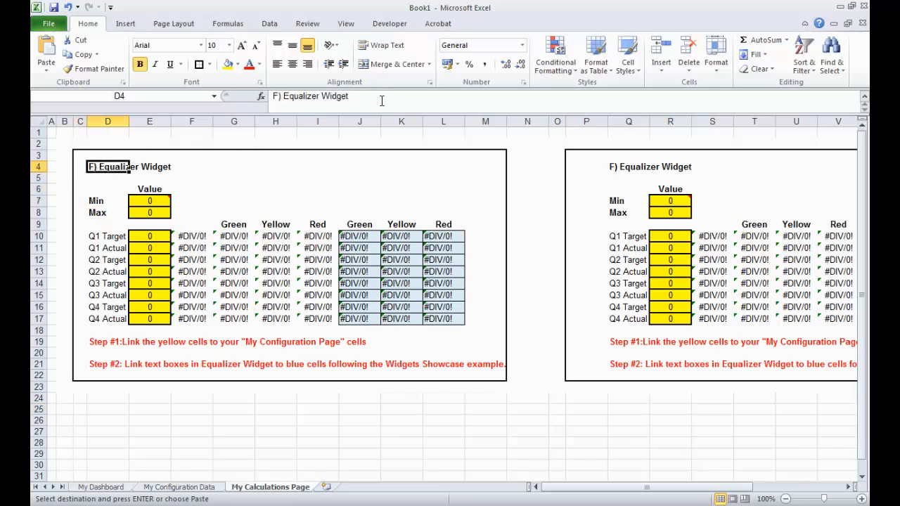
{"action": "left_click_drag", "start_coordinate": [382, 96], "coordinate": [274, 95]}
{"action": "type", "text": "Sale"}
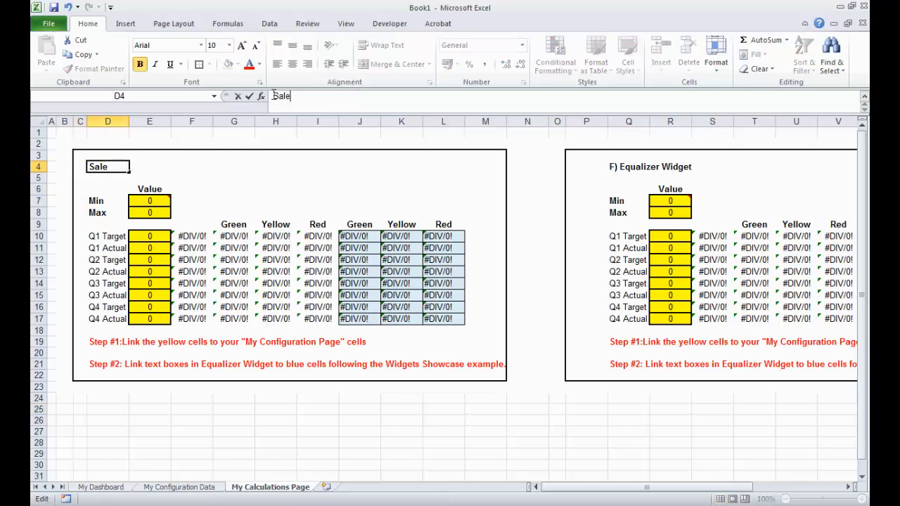
{"action": "type", "text": "s 2013"}
{"action": "key", "text": "Return"}
- Rename the second block's title to Sales 2014
{"action": "left_click", "coordinate": [623, 166]}
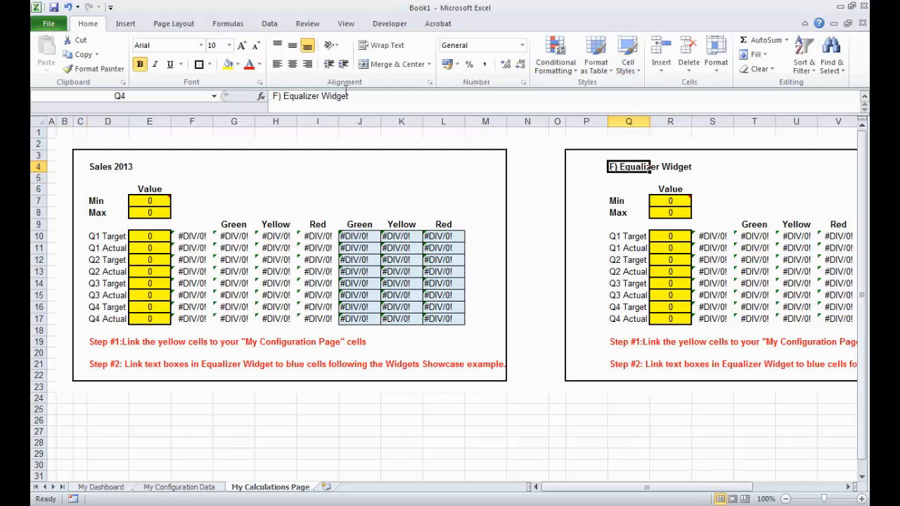
{"action": "left_click_drag", "start_coordinate": [349, 96], "coordinate": [273, 97]}
{"action": "type", "text": "Sales "}
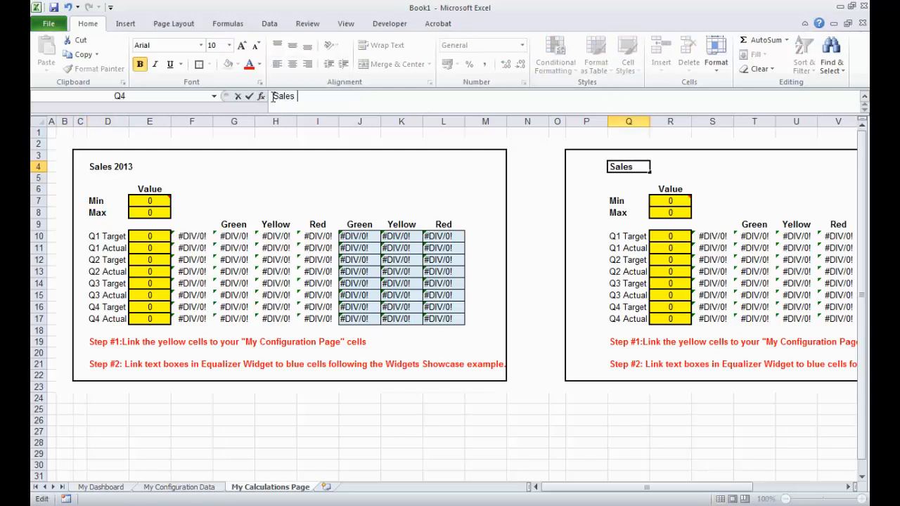
{"action": "type", "text": "2014"}
{"action": "key", "text": "Return"}
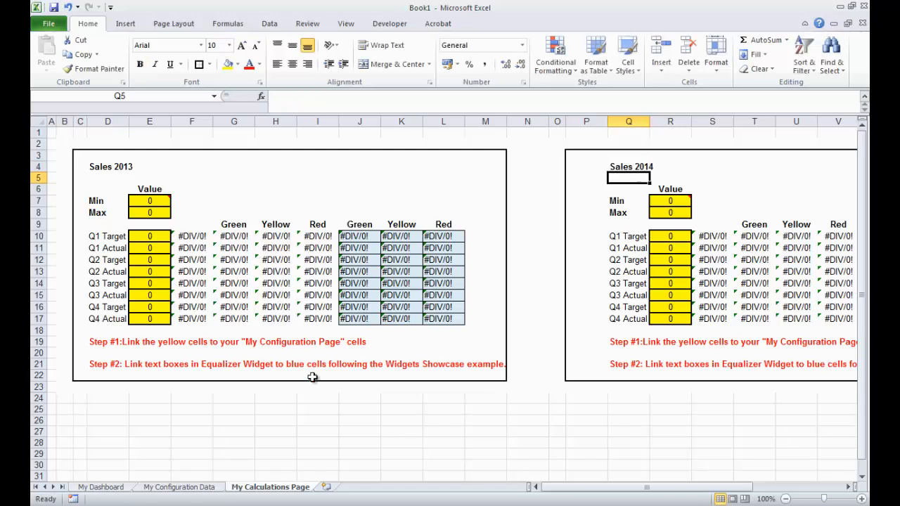
- Inspect the Sales 2013 Min cell's link and the matching ScaleMin cell on the My Configuration Data sheet
{"action": "left_click", "coordinate": [284, 429]}
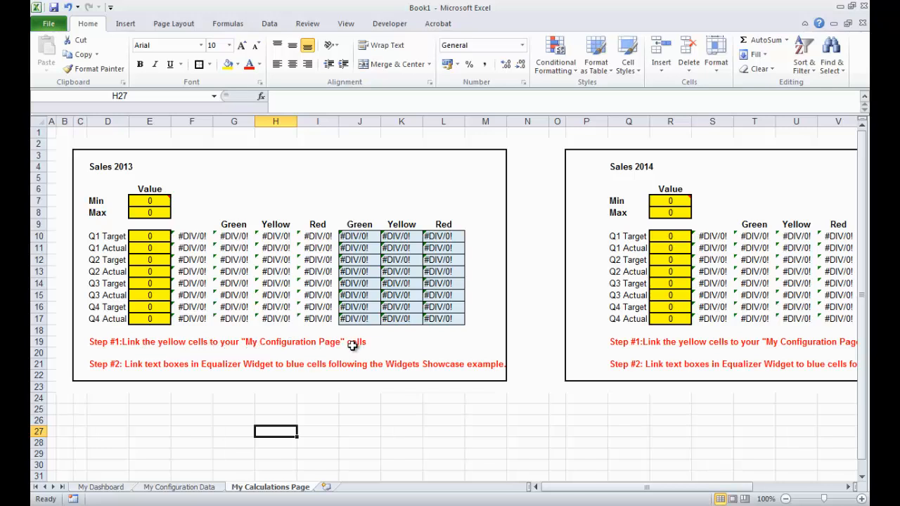
{"action": "left_click", "coordinate": [149, 200]}
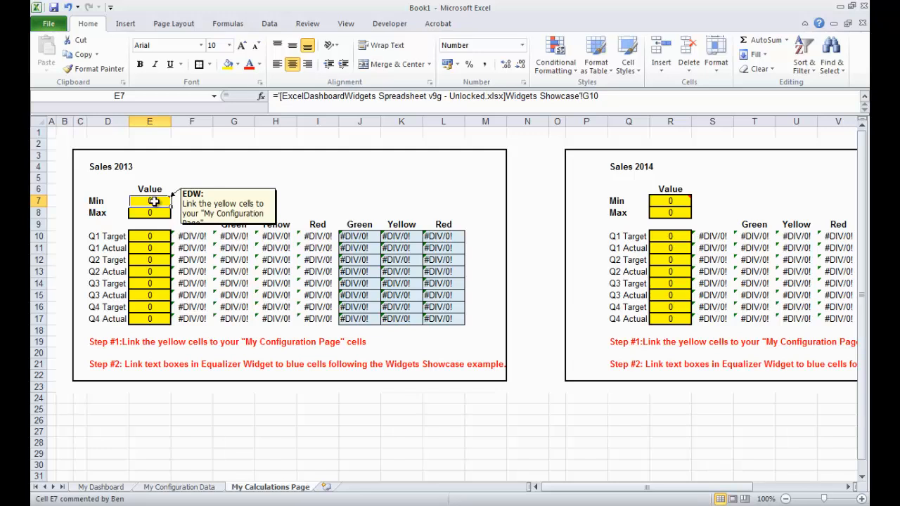
{"action": "left_click", "coordinate": [203, 432]}
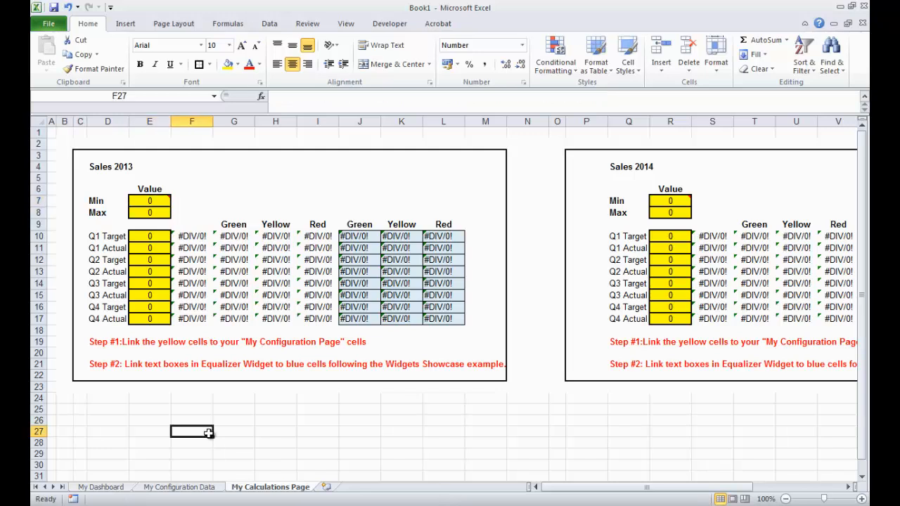
{"action": "left_click", "coordinate": [149, 201]}
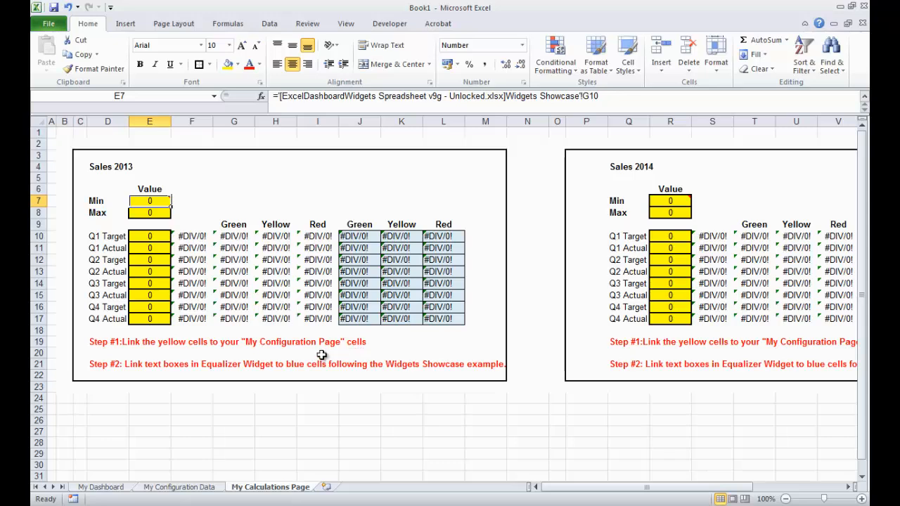
{"action": "left_click", "coordinate": [182, 488]}
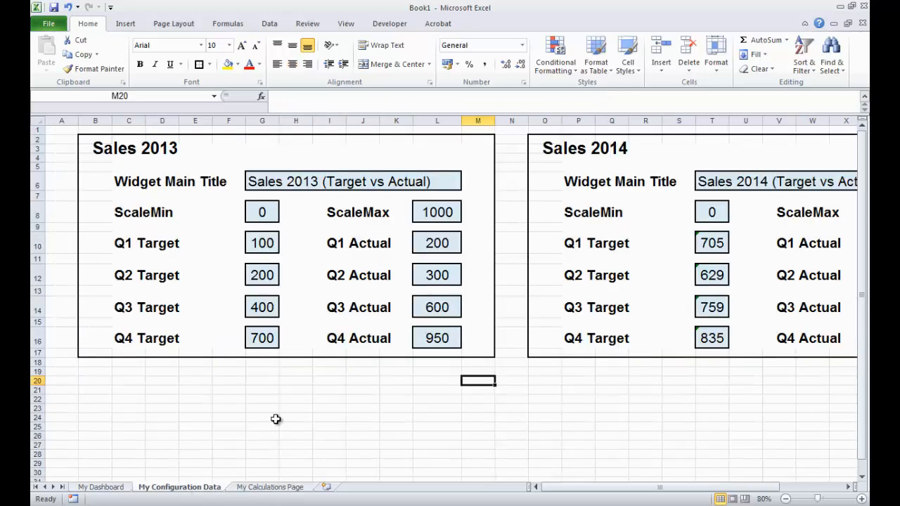
{"action": "left_click", "coordinate": [266, 214]}
{"action": "key", "text": "Return"}
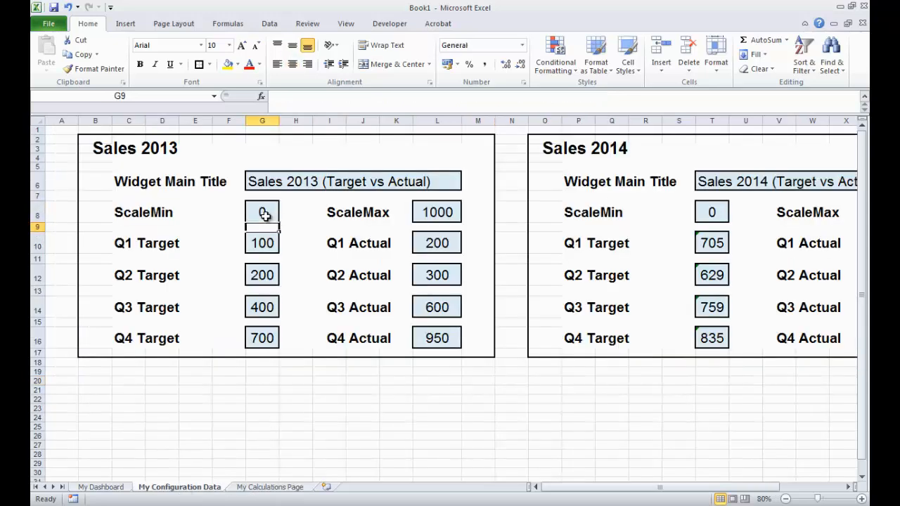
{"action": "left_click", "coordinate": [260, 488]}
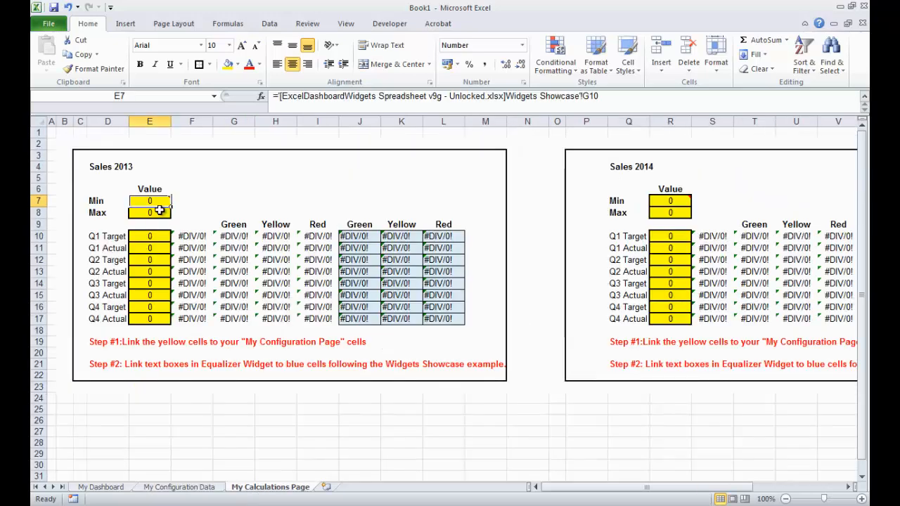
- Link the Sales 2013 Min and Max cells to the ScaleMin and ScaleMax cells on the My Configuration Data sheet
{"action": "left_click", "coordinate": [149, 409]}
{"action": "left_click", "coordinate": [151, 201]}
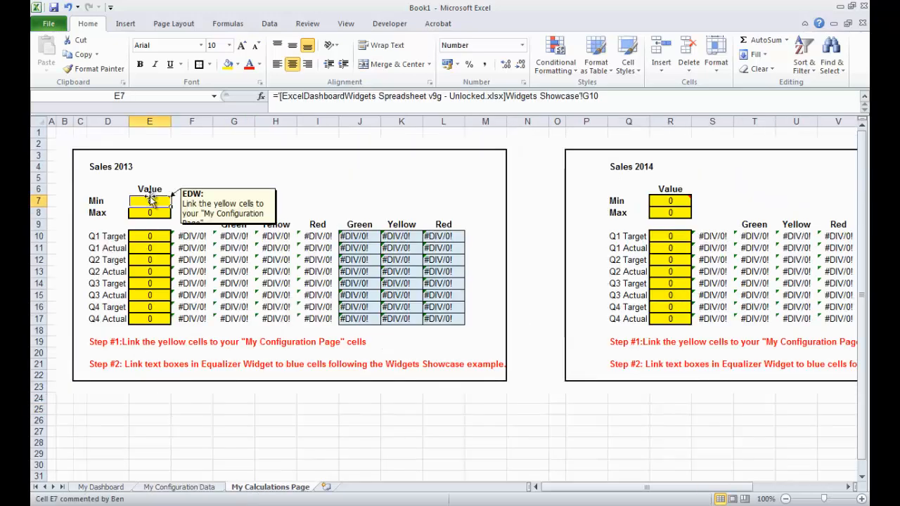
{"action": "type", "text": "="}
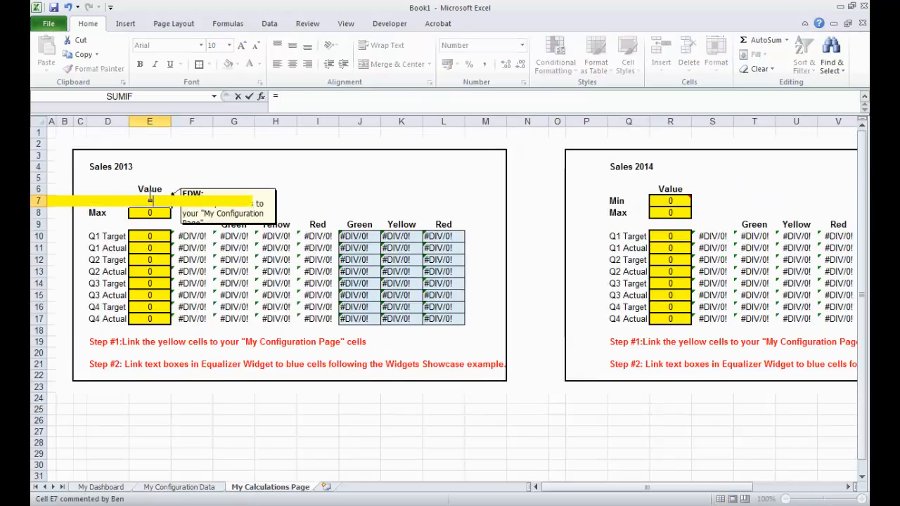
{"action": "left_click", "coordinate": [189, 487]}
{"action": "left_click", "coordinate": [268, 213]}
{"action": "key", "text": "Return"}
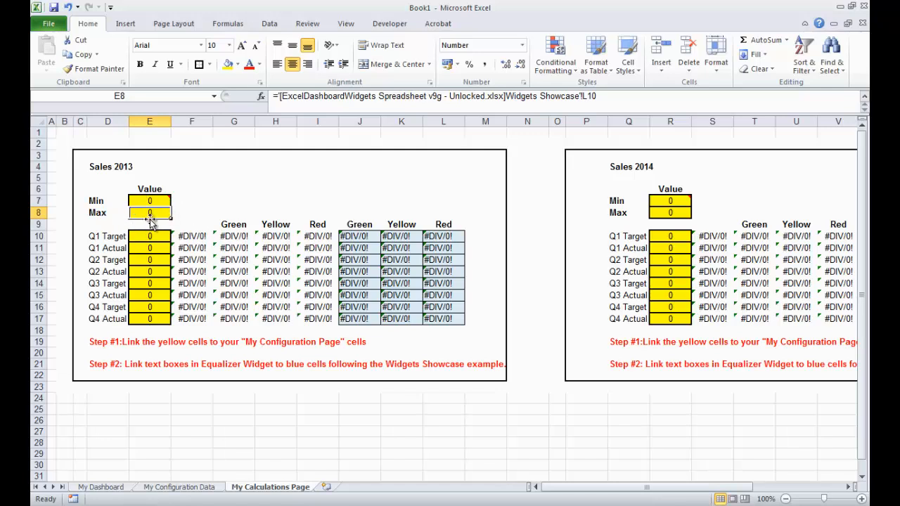
{"action": "type", "text": "="}
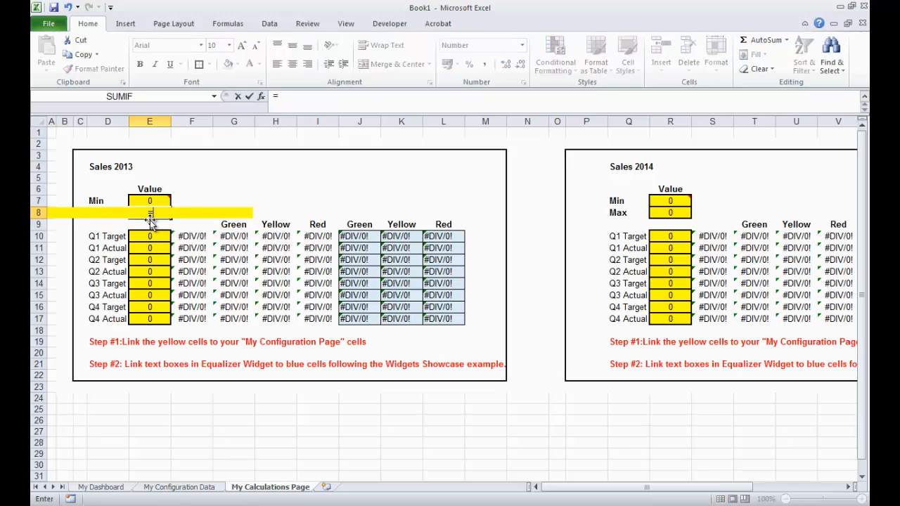
{"action": "left_click", "coordinate": [180, 488]}
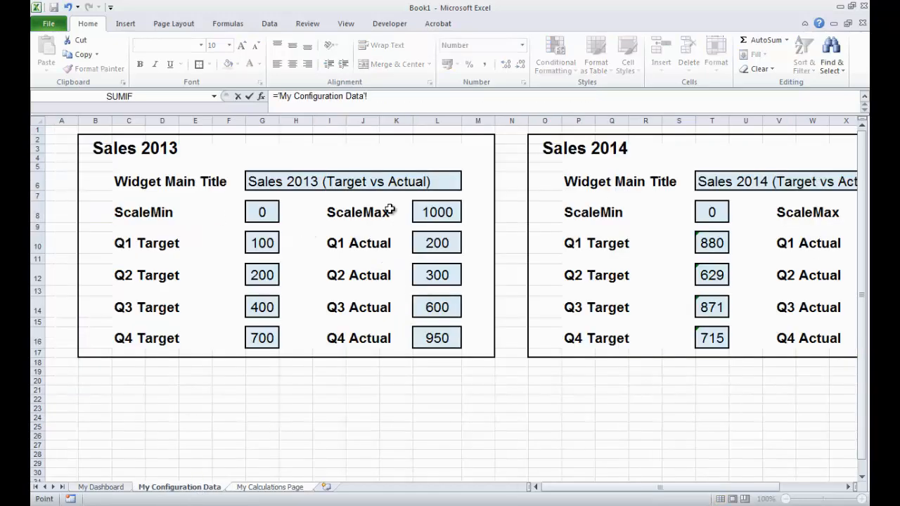
{"action": "left_click", "coordinate": [430, 211]}
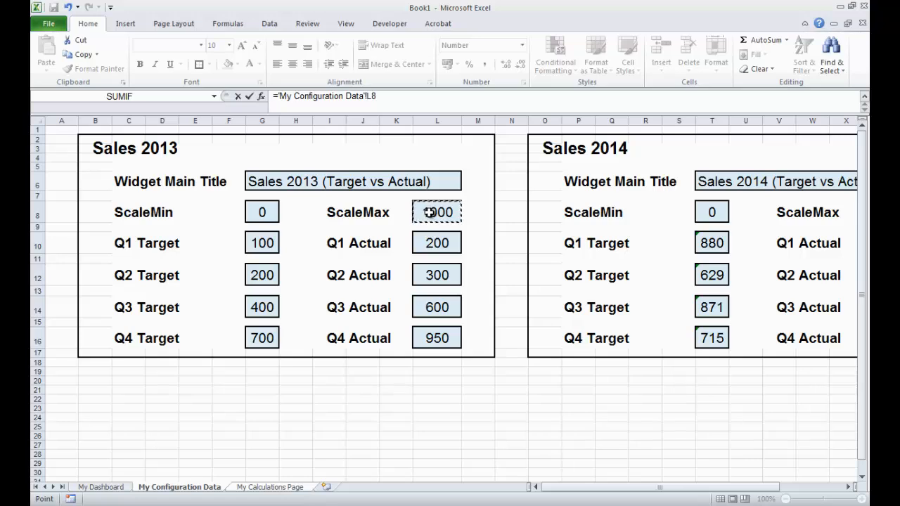
{"action": "key", "text": "Return"}
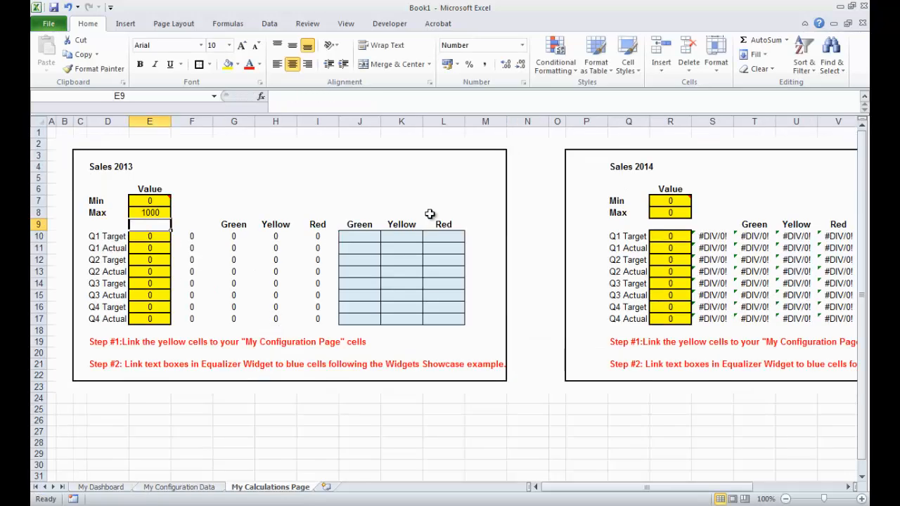
- Link the Sales 2013 Q1 and Q2 Target and Actual cells to their matching cells on My Configuration Data
{"action": "left_click", "coordinate": [155, 238]}
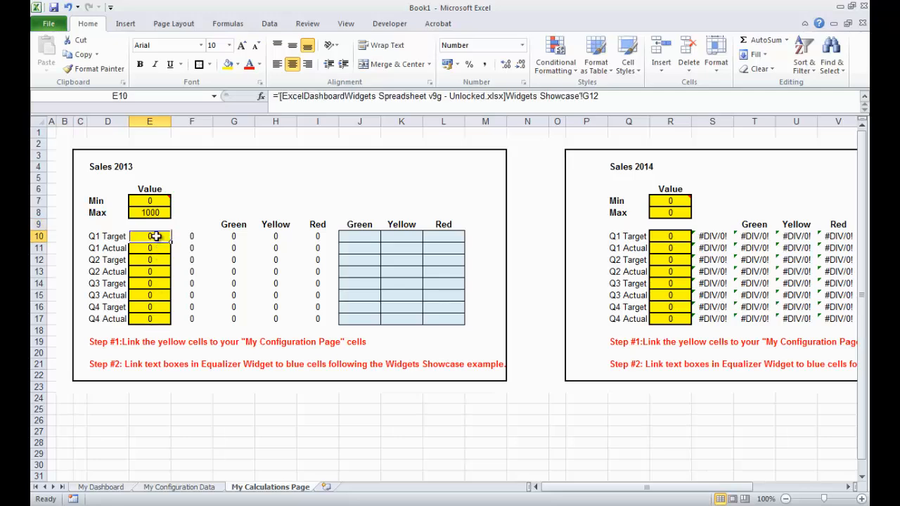
{"action": "type", "text": "="}
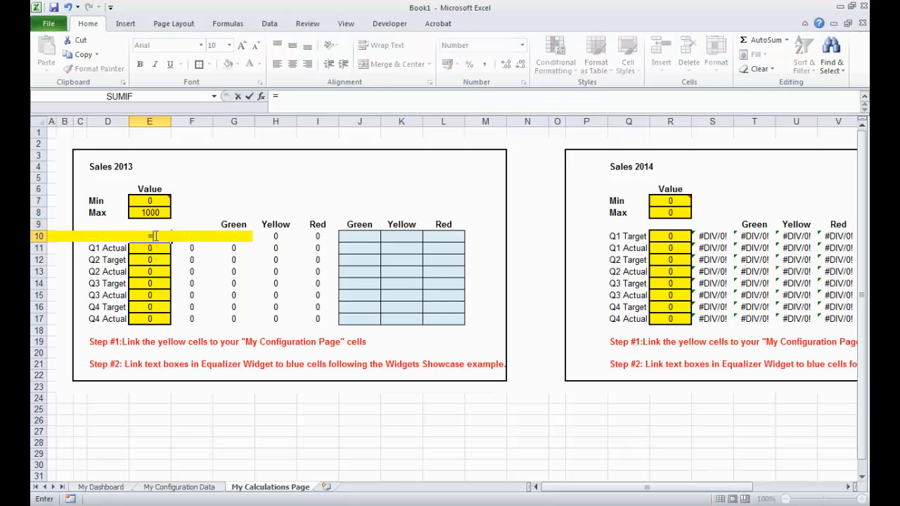
{"action": "left_click", "coordinate": [180, 487]}
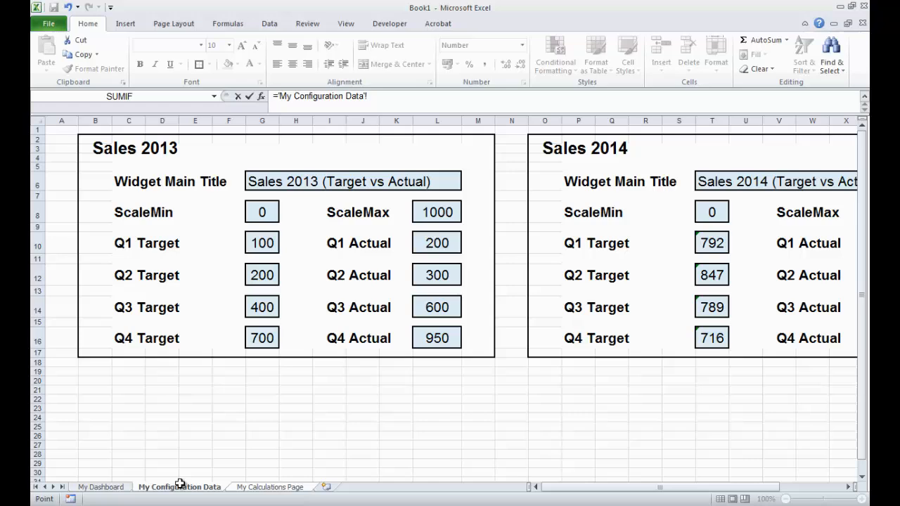
{"action": "left_click", "coordinate": [262, 243]}
{"action": "key", "text": "Return"}
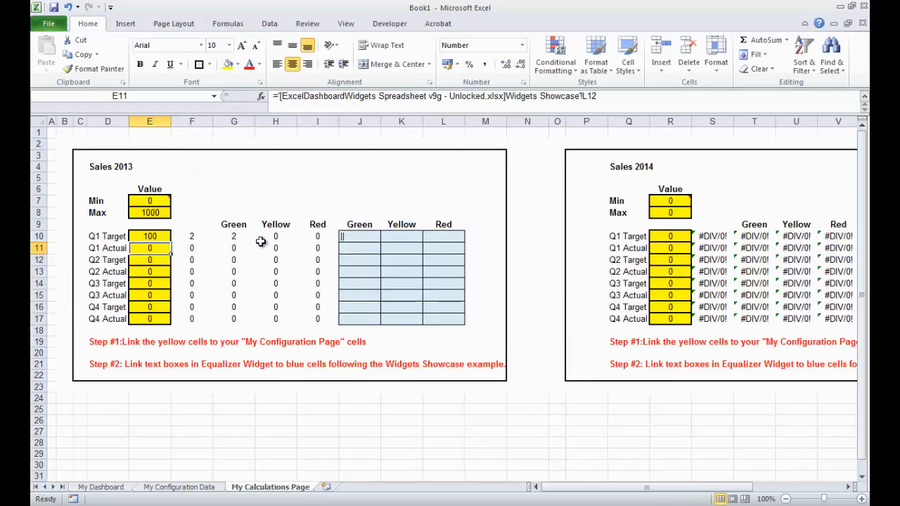
{"action": "type", "text": "="}
{"action": "left_click", "coordinate": [184, 486]}
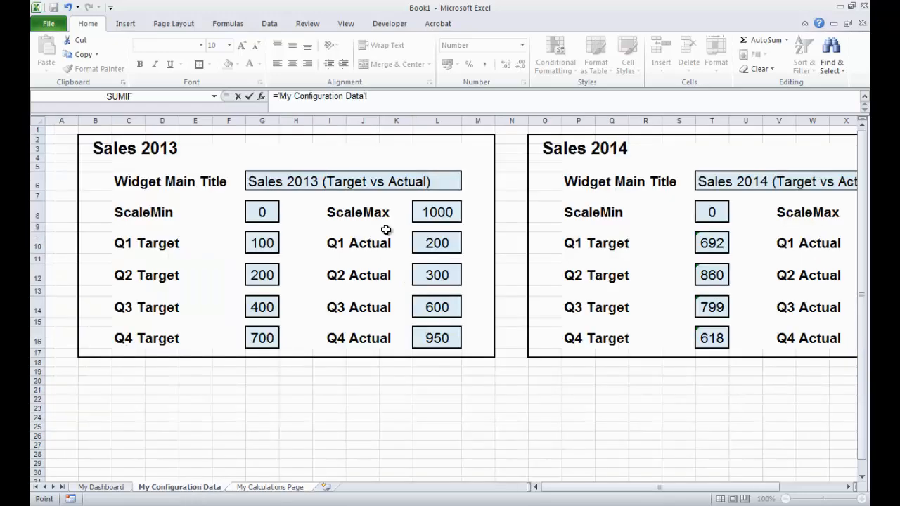
{"action": "left_click", "coordinate": [431, 222]}
{"action": "left_click", "coordinate": [433, 239]}
{"action": "key", "text": "Return"}
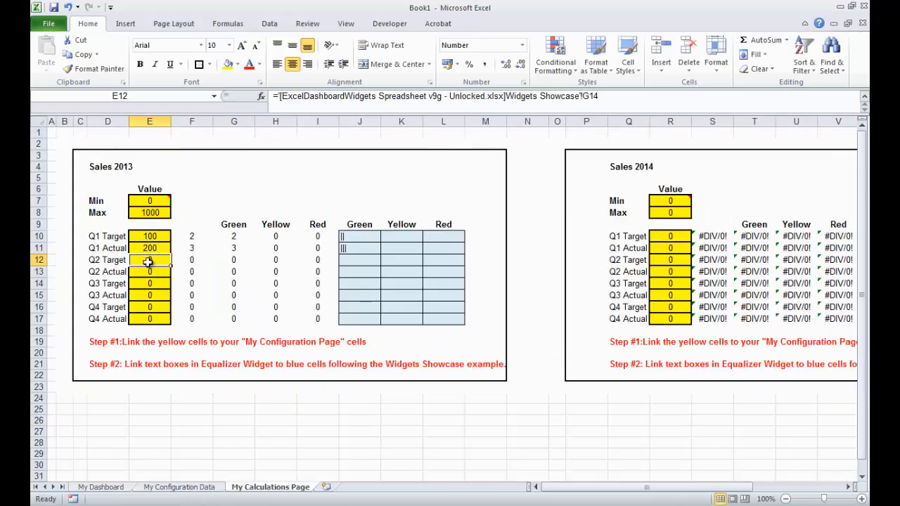
{"action": "type", "text": "="}
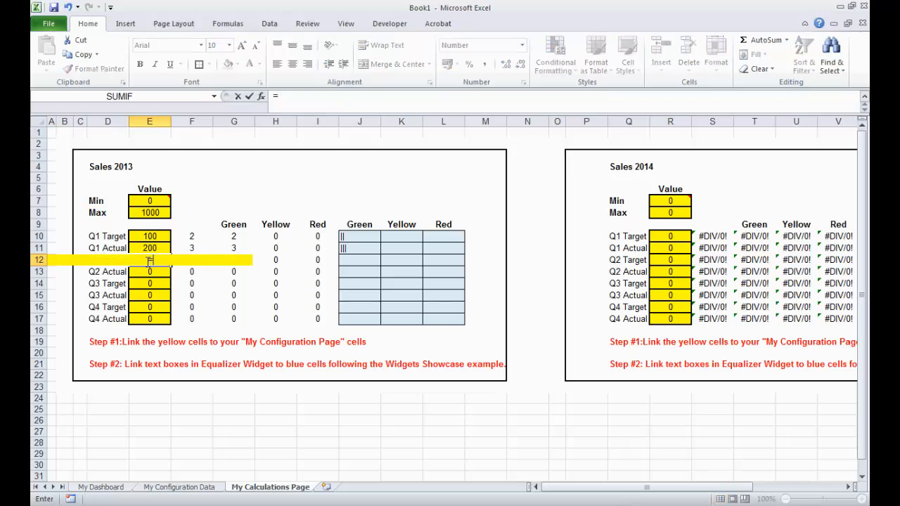
{"action": "left_click", "coordinate": [184, 487]}
{"action": "left_click", "coordinate": [264, 275]}
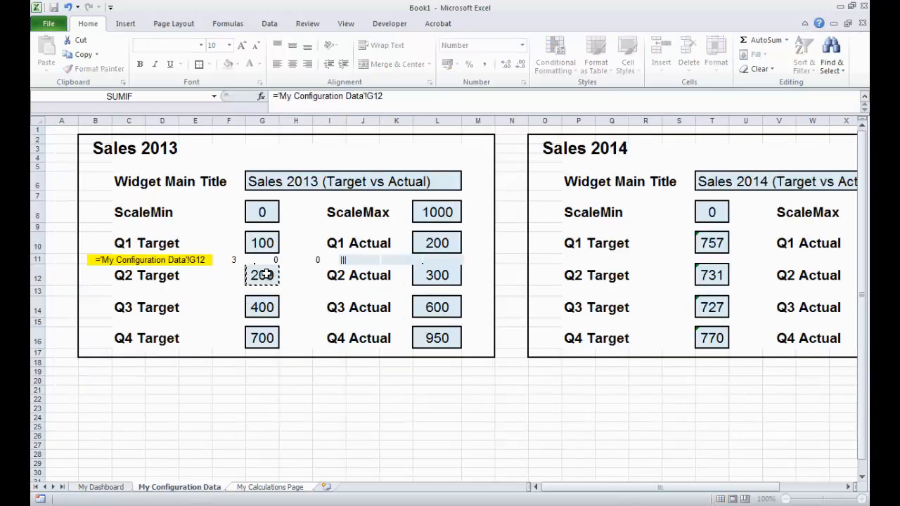
{"action": "key", "text": "Return"}
{"action": "type", "text": "="}
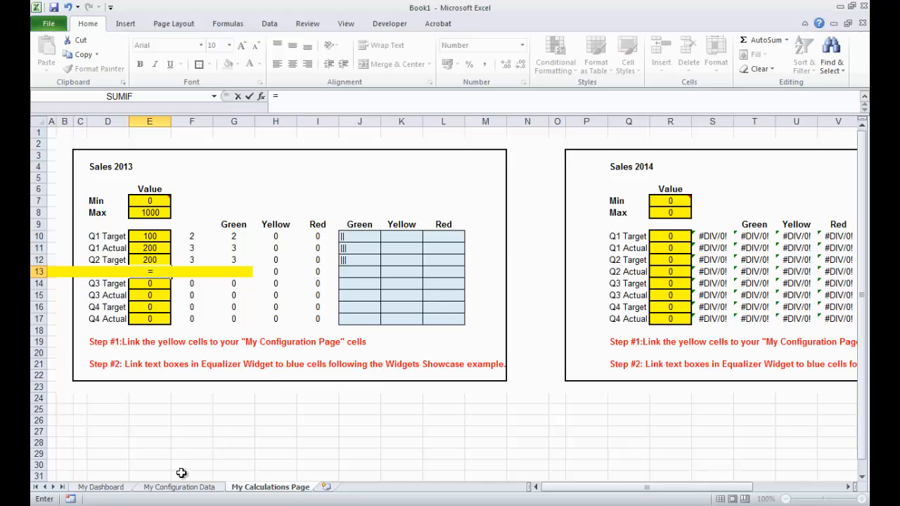
{"action": "left_click", "coordinate": [181, 487]}
{"action": "left_click", "coordinate": [440, 274]}
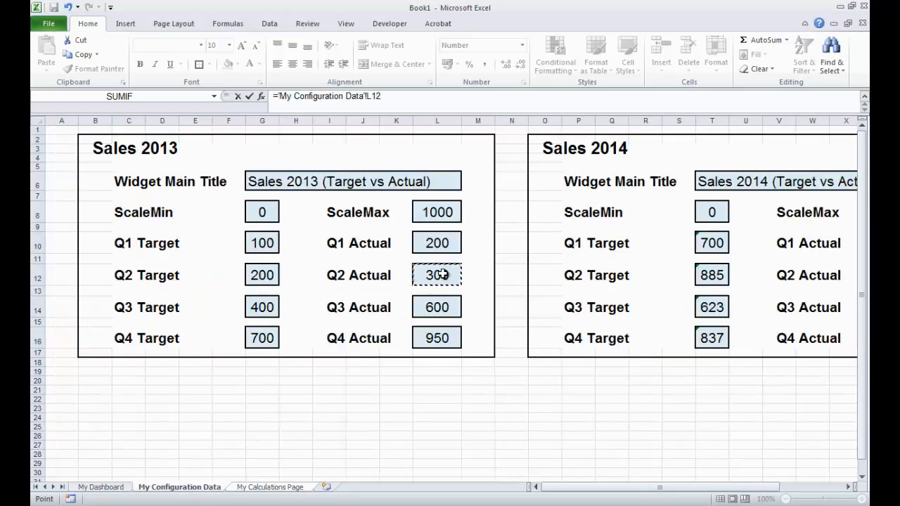
{"action": "key", "text": "Return"}
- Link the Sales 2013 Q3 and Q4 Target and Actual cells to their matching cells on My Configuration Data
{"action": "type", "text": "="}
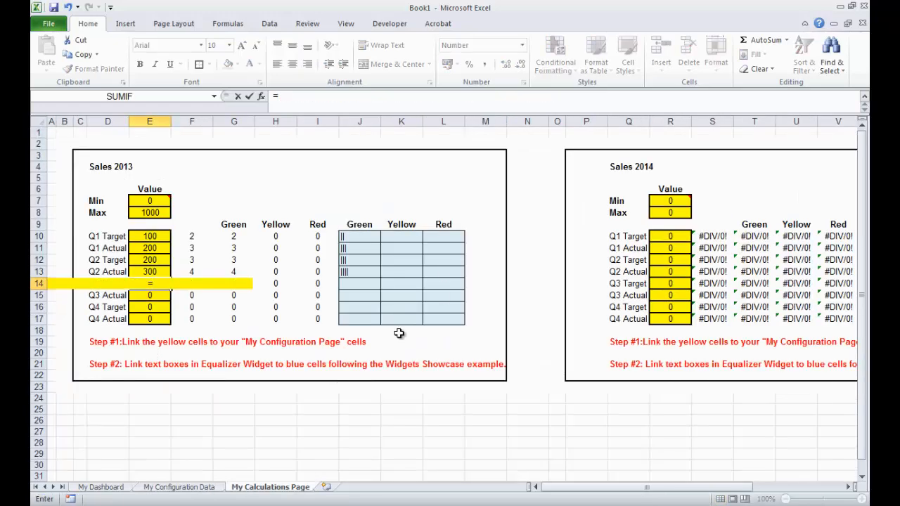
{"action": "left_click", "coordinate": [203, 490]}
{"action": "left_click", "coordinate": [271, 309]}
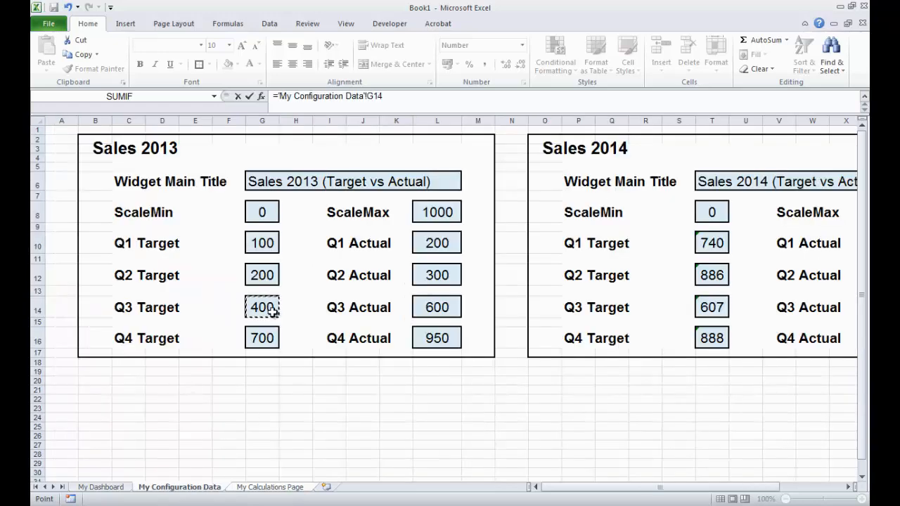
{"action": "key", "text": "Return"}
{"action": "type", "text": "="}
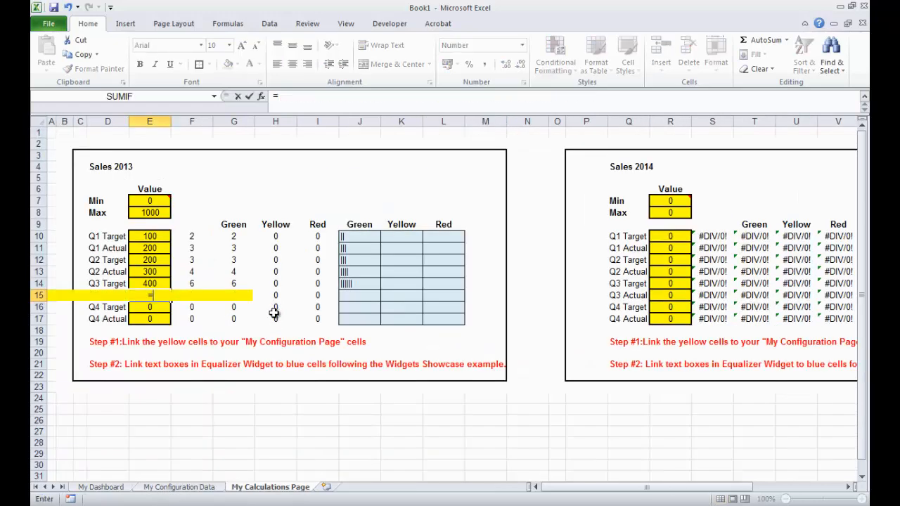
{"action": "left_click", "coordinate": [211, 488]}
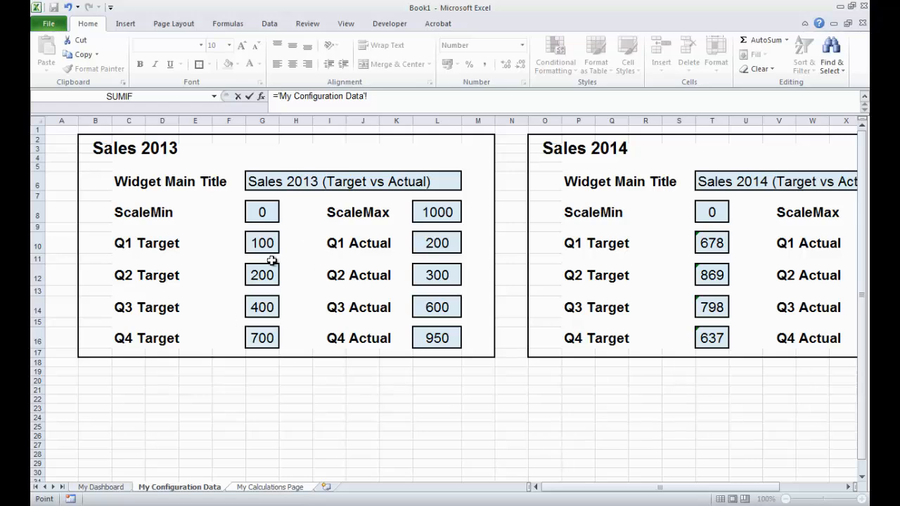
{"action": "left_click", "coordinate": [436, 308]}
{"action": "key", "text": "Return"}
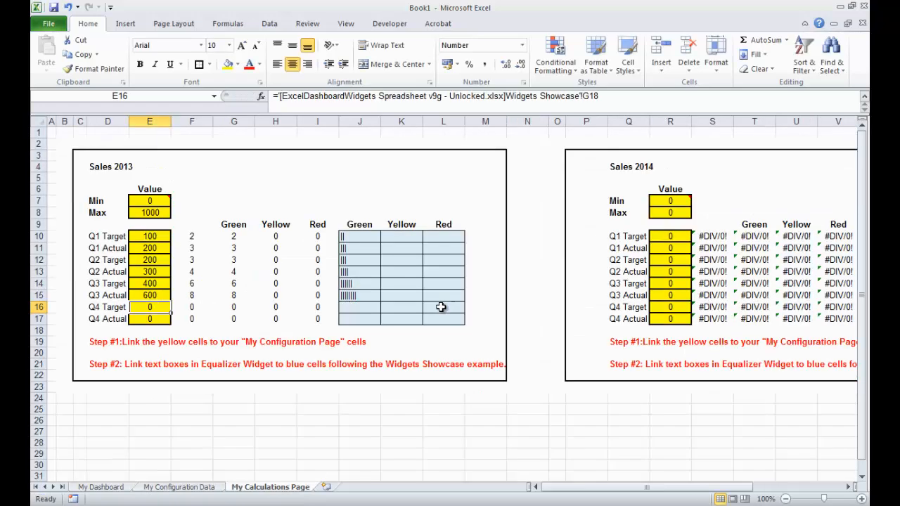
{"action": "type", "text": "="}
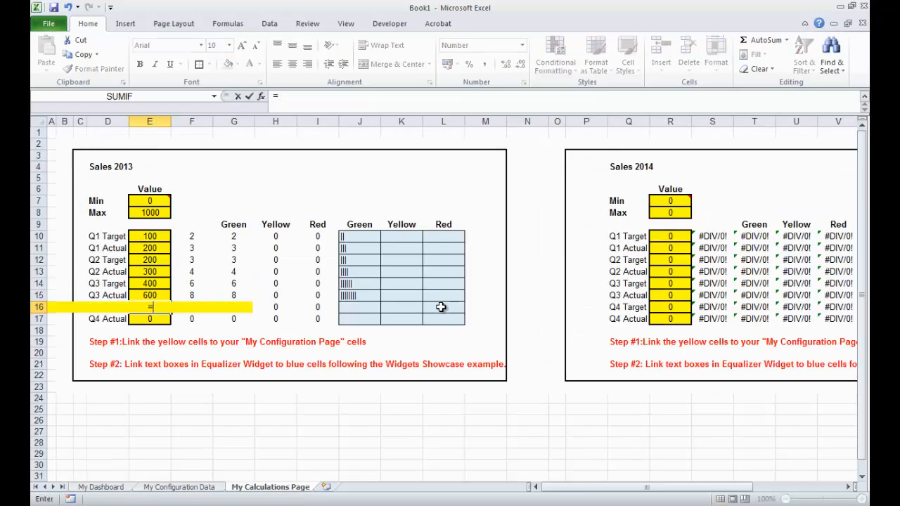
{"action": "left_click", "coordinate": [211, 488]}
{"action": "left_click", "coordinate": [263, 339]}
{"action": "key", "text": "Return"}
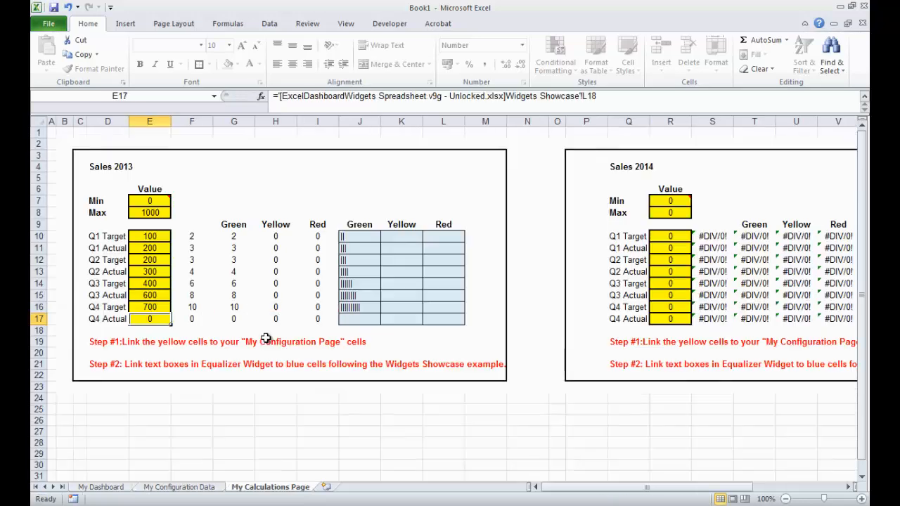
{"action": "type", "text": "="}
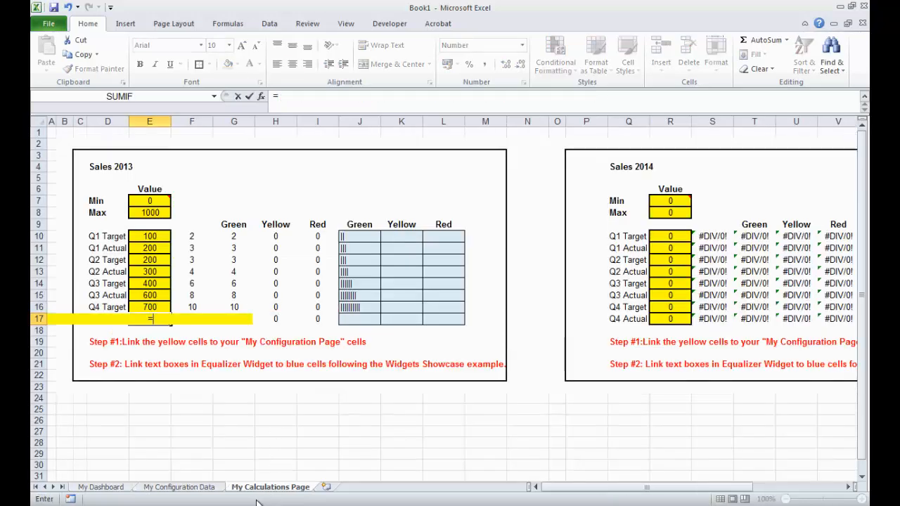
{"action": "left_click", "coordinate": [212, 491]}
{"action": "left_click", "coordinate": [434, 337]}
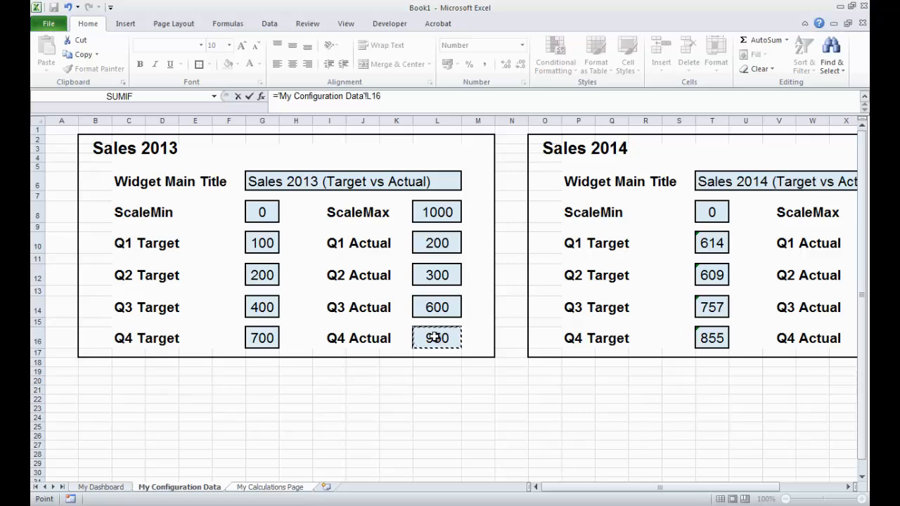
{"action": "key", "text": "Return"}
{"action": "left_click", "coordinate": [336, 409]}
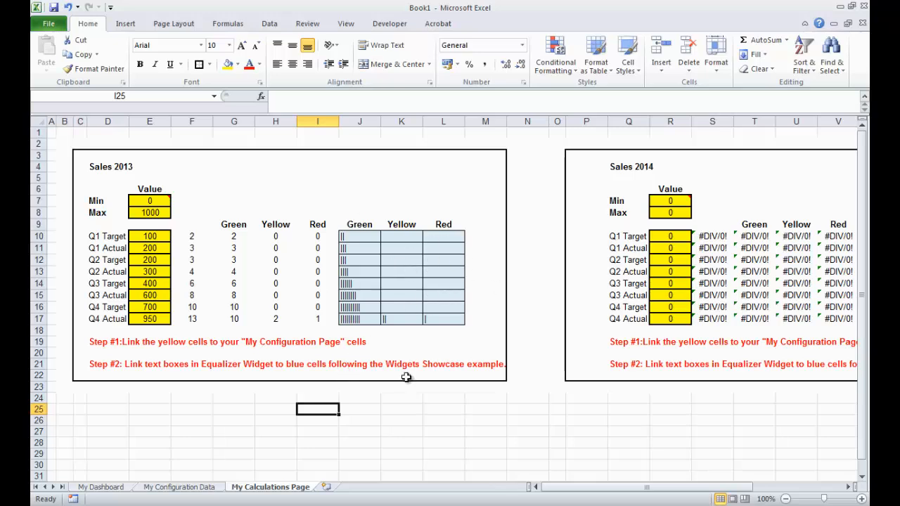
- Inspect the Sales 2013 widget's shapes on My Dashboard through the Selection Pane, expanding the Sales 2013 group
{"action": "left_click", "coordinate": [101, 488]}
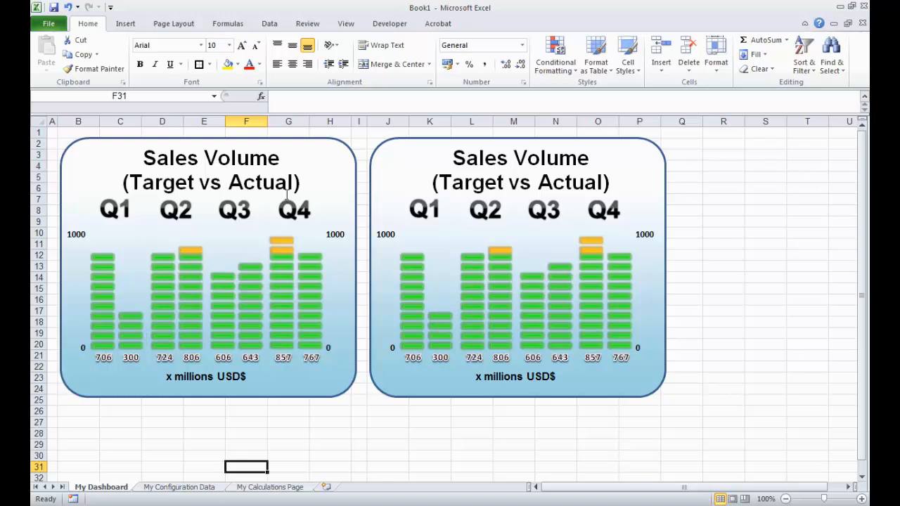
{"action": "left_click", "coordinate": [248, 293]}
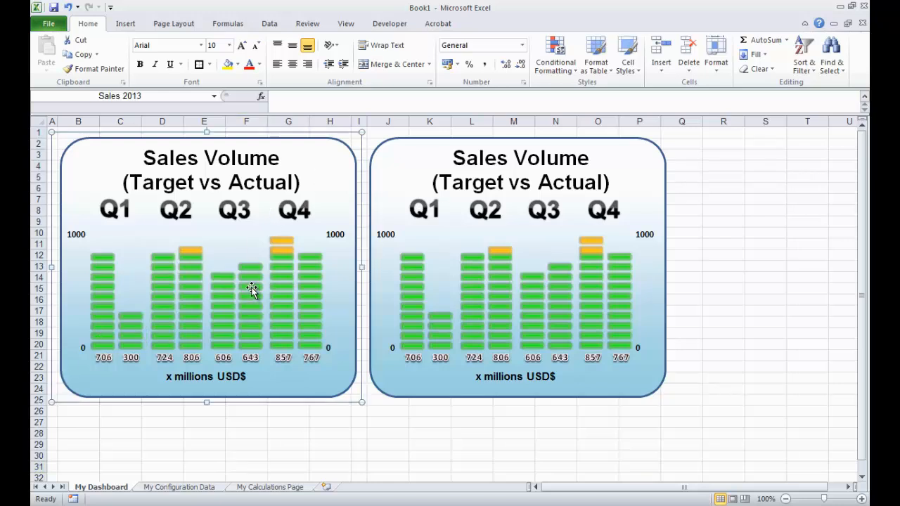
{"action": "left_click", "coordinate": [252, 292]}
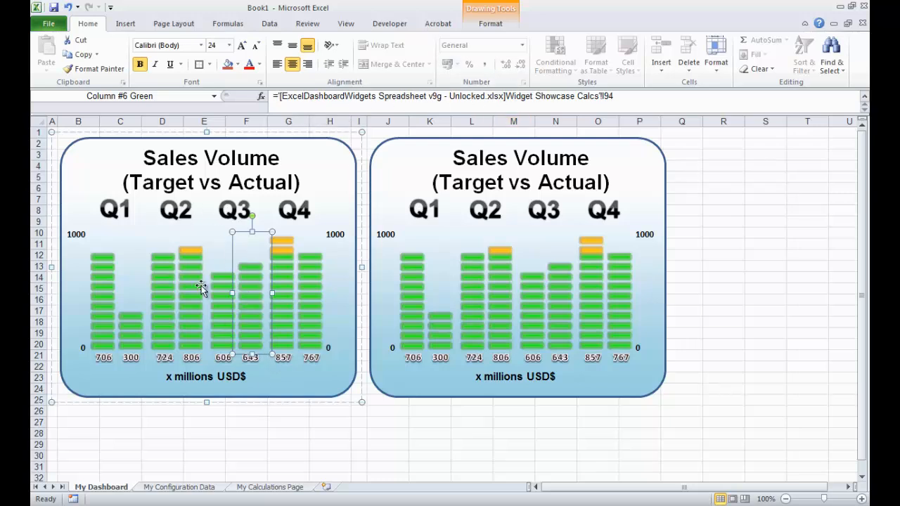
{"action": "left_click", "coordinate": [236, 428]}
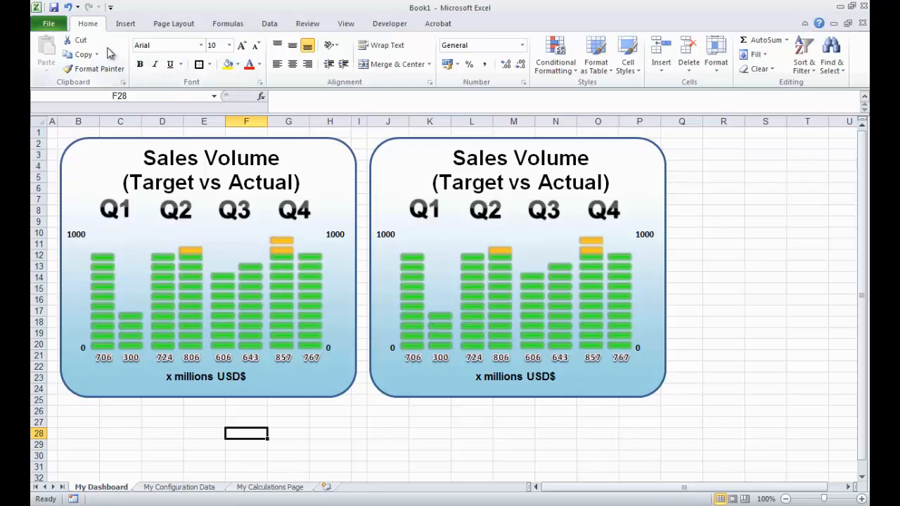
{"action": "left_click", "coordinate": [831, 62]}
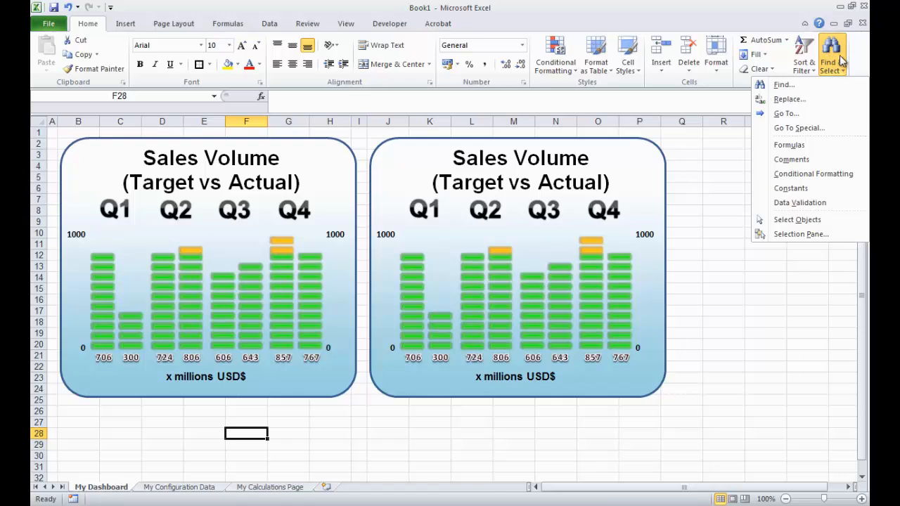
{"action": "left_click", "coordinate": [798, 234]}
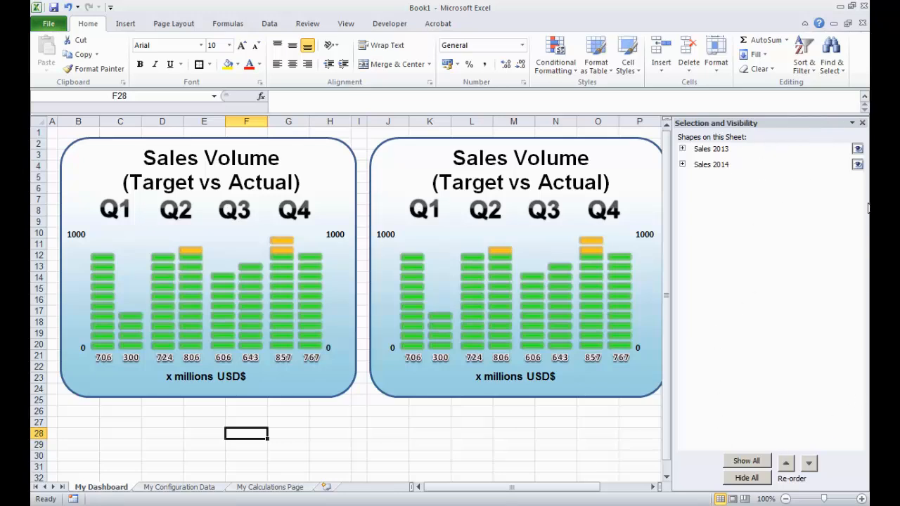
{"action": "left_click", "coordinate": [683, 150]}
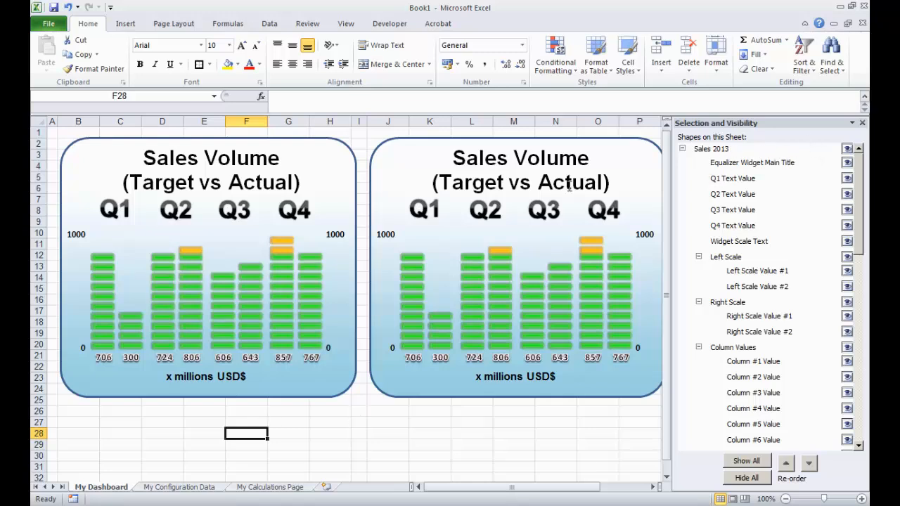
- Link the Sales 2013 widget's main title shape to the Widget Main Title cell G6 on My Configuration Data
{"action": "left_click", "coordinate": [749, 167]}
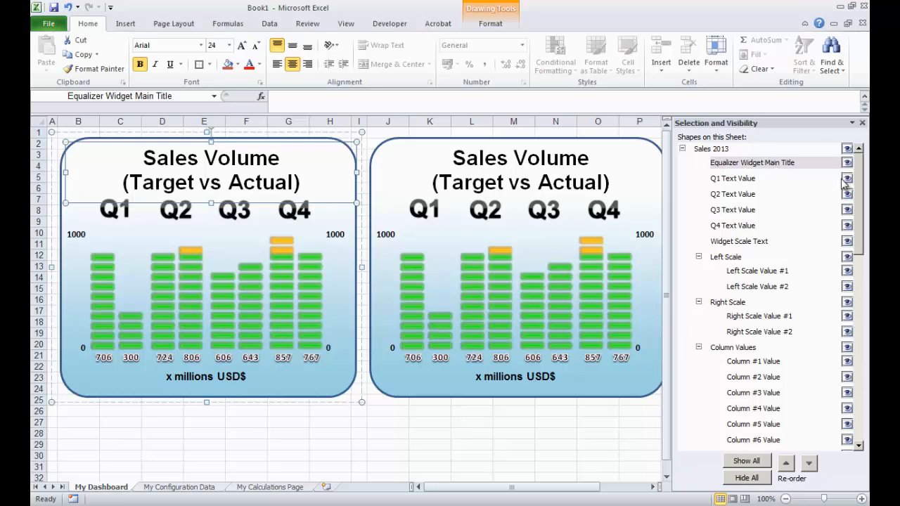
{"action": "left_click", "coordinate": [421, 96]}
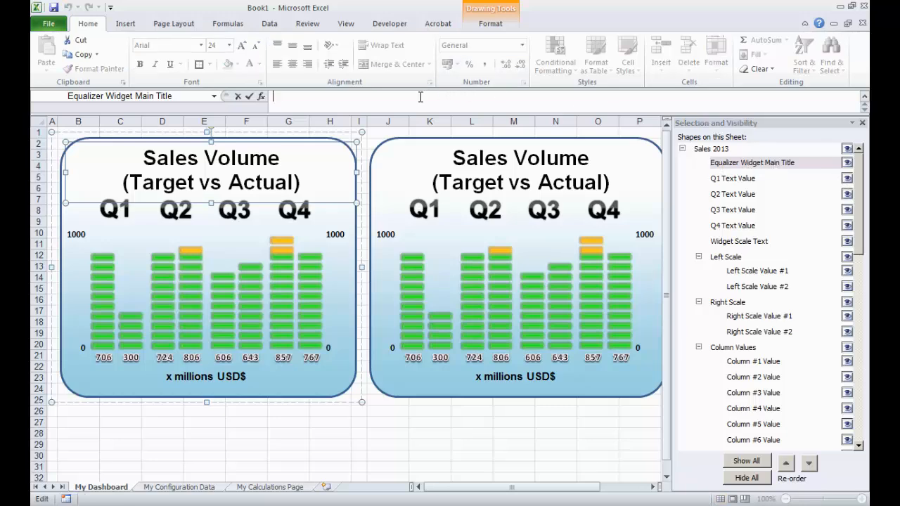
{"action": "type", "text": "="}
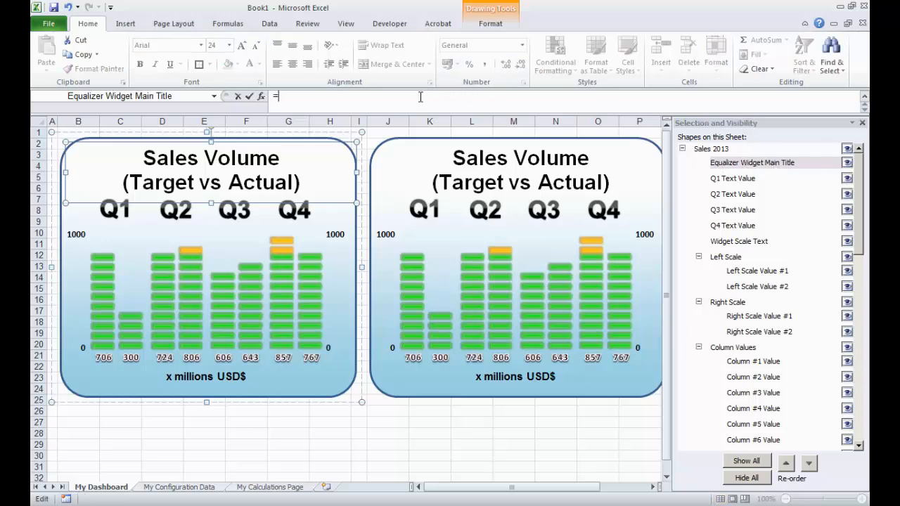
{"action": "left_click", "coordinate": [207, 487]}
{"action": "left_click", "coordinate": [259, 181]}
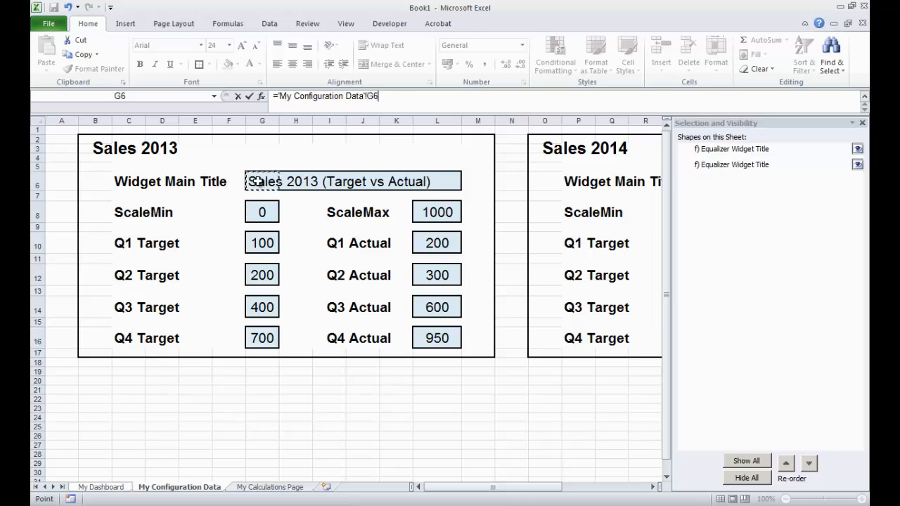
{"action": "key", "text": "Return"}
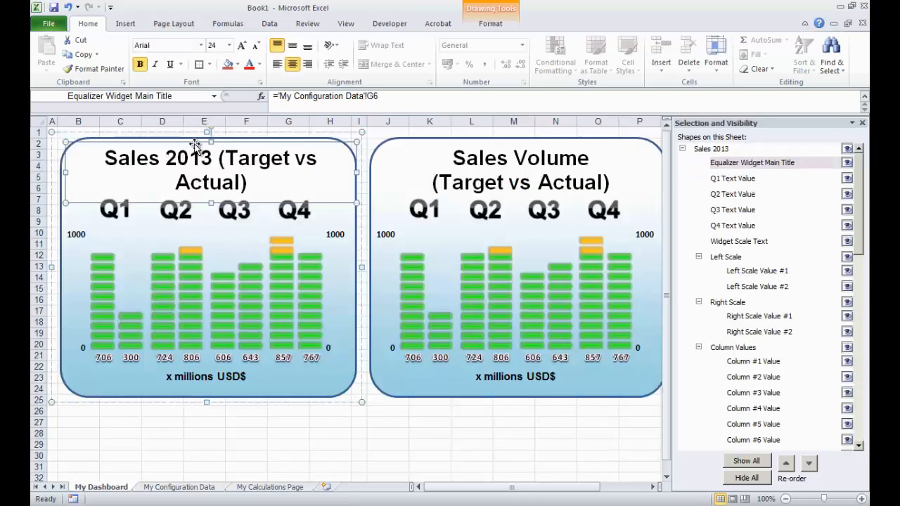
- Edit the Sales 2013 Widget Main Title cell to break the text between "Sales 2013" and "(Target vs Actual)"
{"action": "left_click", "coordinate": [179, 488]}
{"action": "left_click", "coordinate": [255, 176]}
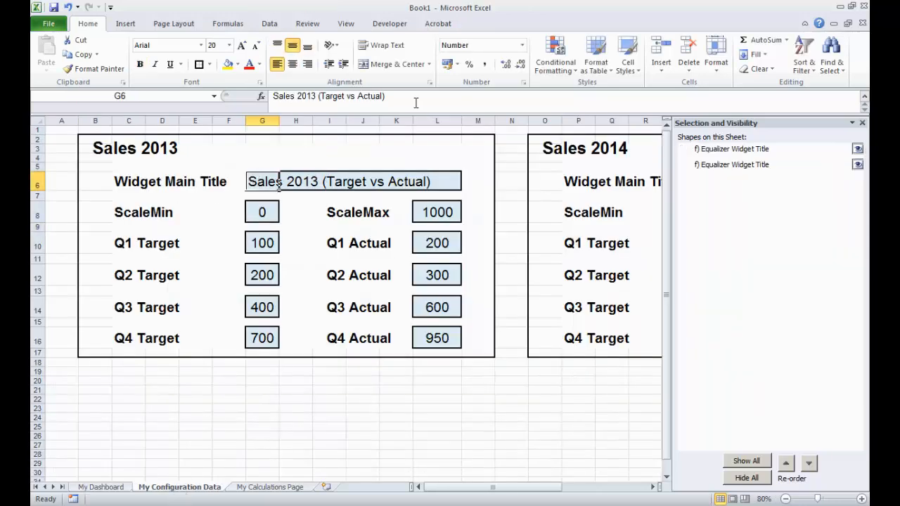
{"action": "left_click", "coordinate": [318, 96]}
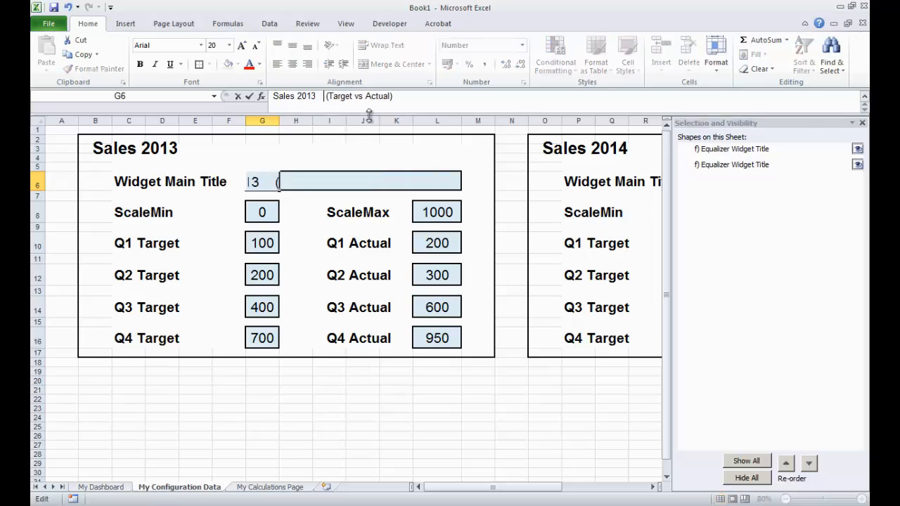
{"action": "key", "text": "Return"}
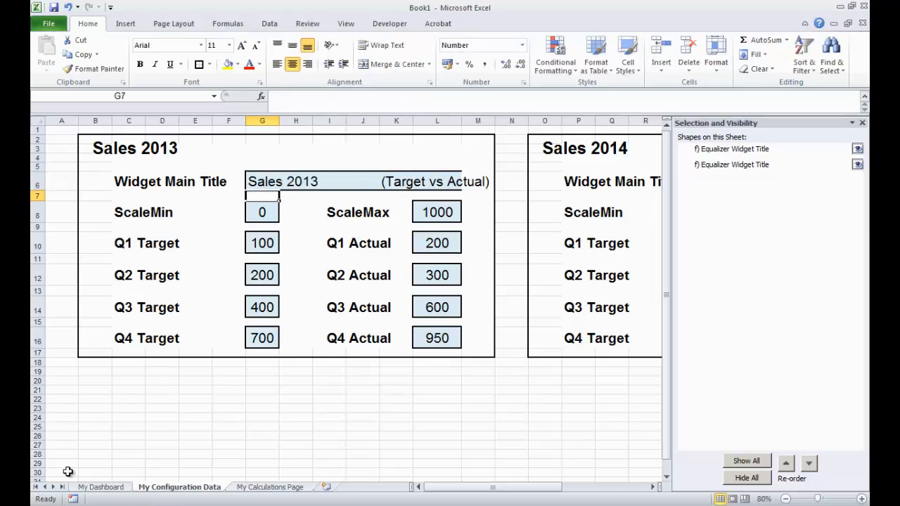
- Narrow the Sales 2013 title text box from both sides so the title wraps onto two lines
{"action": "left_click", "coordinate": [99, 487]}
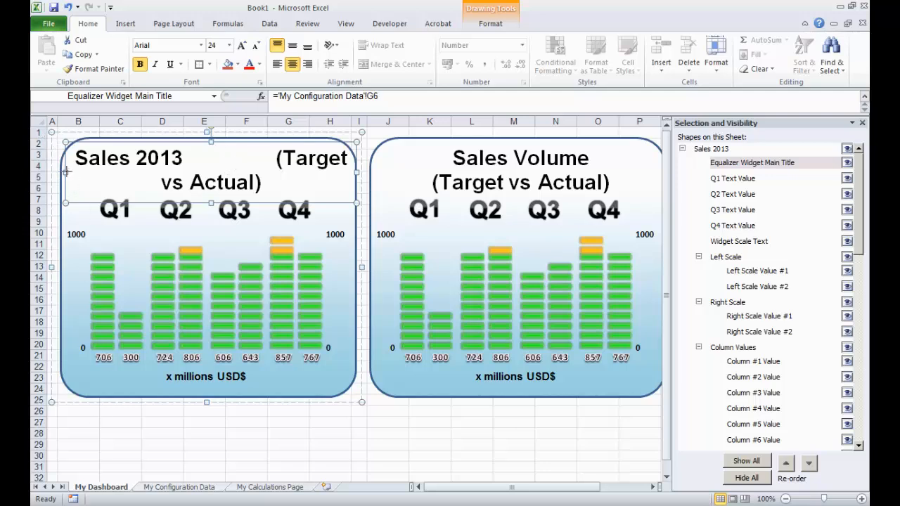
{"action": "left_click_drag", "start_coordinate": [66, 171], "coordinate": [87, 173]}
{"action": "left_click_drag", "start_coordinate": [355, 172], "coordinate": [333, 172]}
{"action": "left_click", "coordinate": [306, 447]}
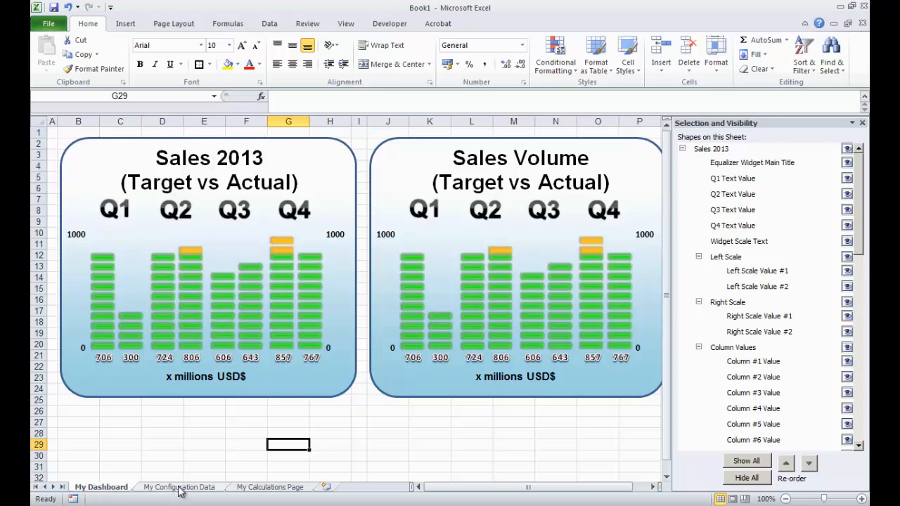
- Link the Sales 2014 widget's main title shape to the Widget Main Title cell T6 on My Configuration Data
{"action": "left_click", "coordinate": [682, 149]}
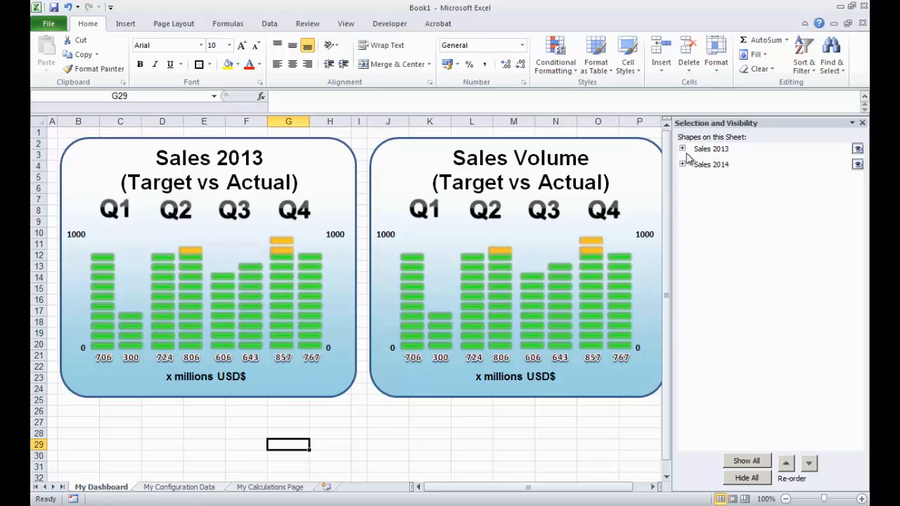
{"action": "left_click", "coordinate": [682, 165]}
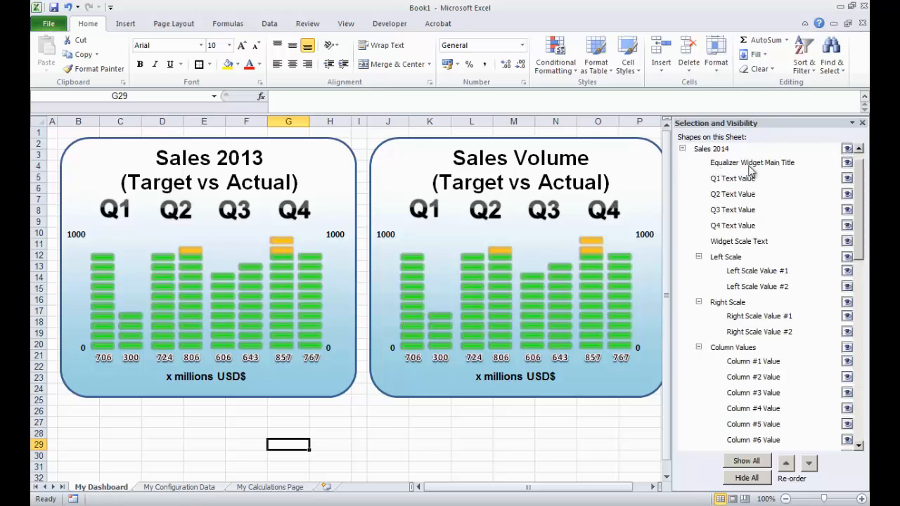
{"action": "left_click", "coordinate": [745, 163]}
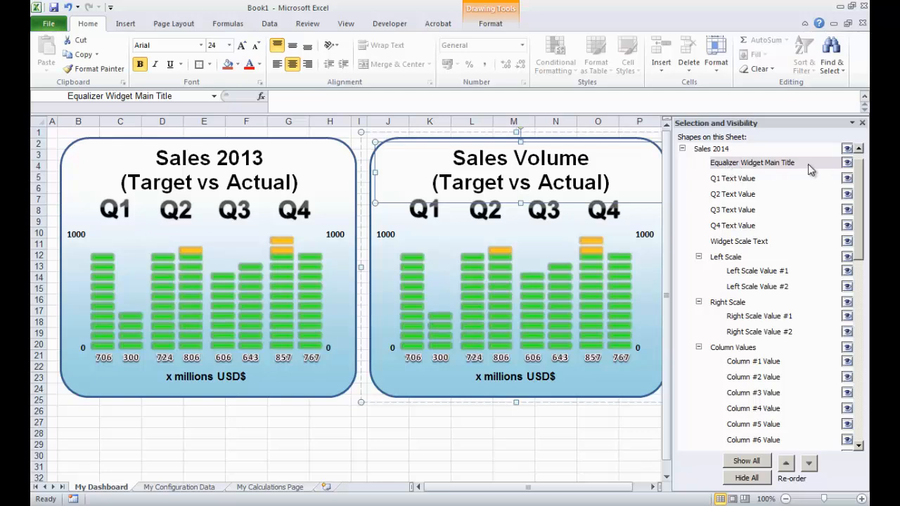
{"action": "left_click", "coordinate": [282, 97]}
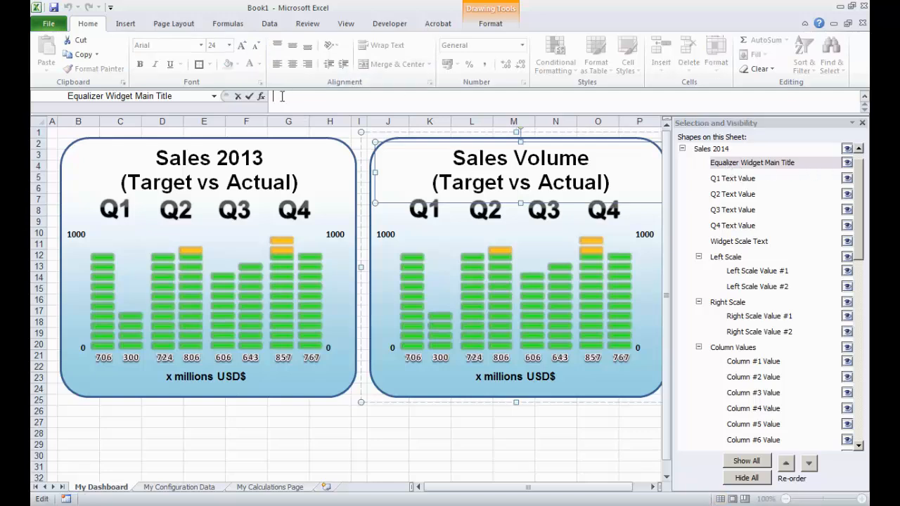
{"action": "type", "text": "="}
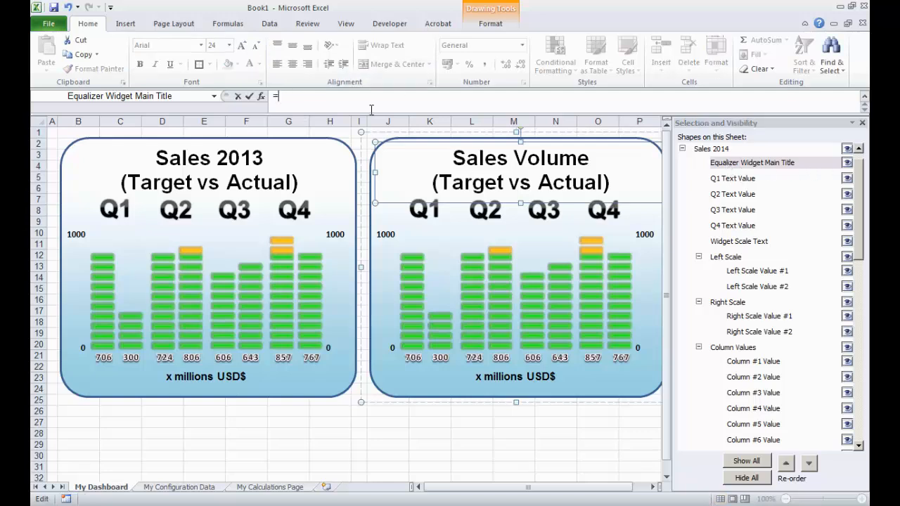
{"action": "left_click", "coordinate": [201, 488]}
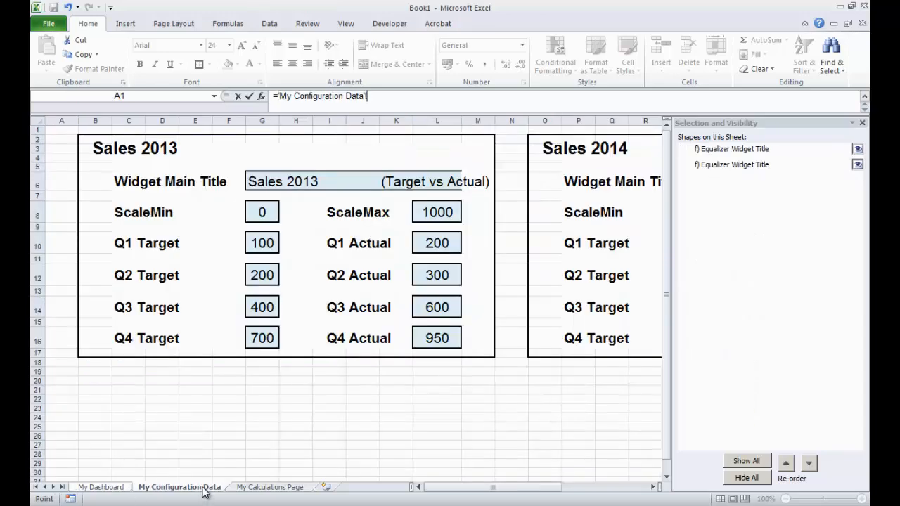
{"action": "left_click_drag", "start_coordinate": [455, 487], "coordinate": [518, 487]}
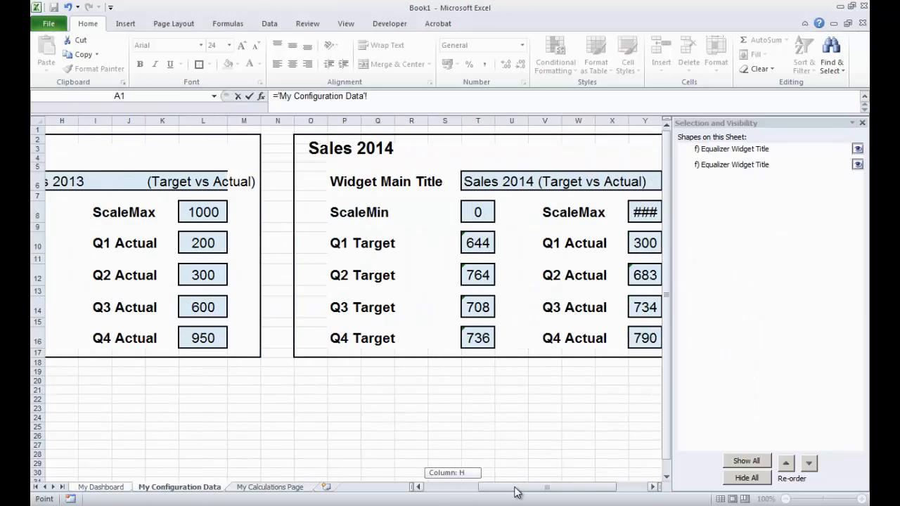
{"action": "left_click", "coordinate": [439, 182]}
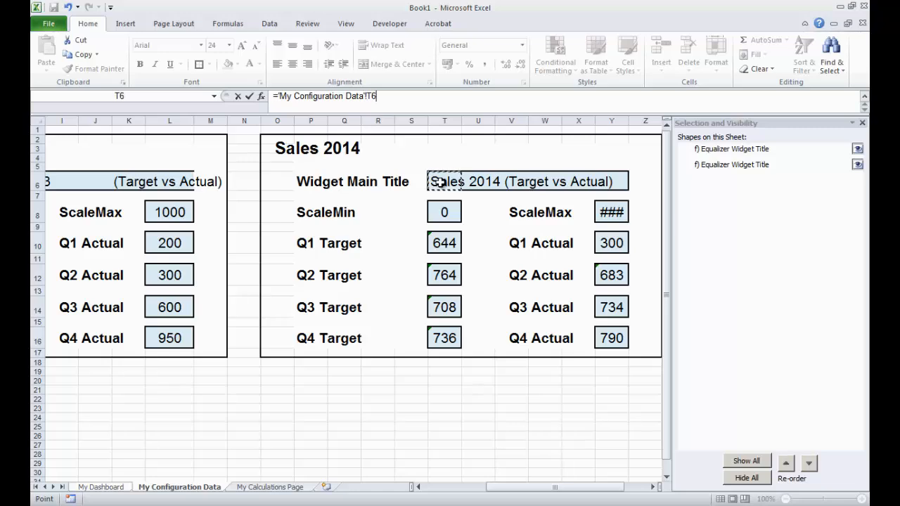
{"action": "key", "text": "Return"}
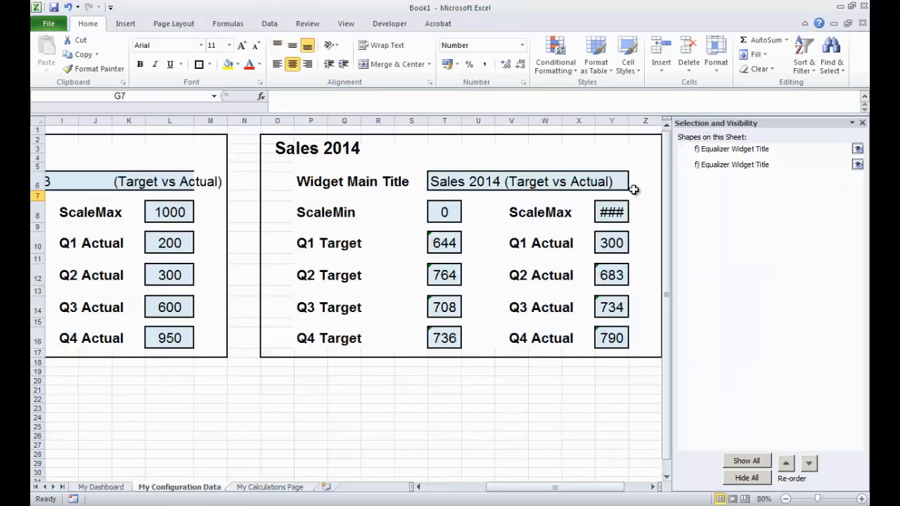
- Edit the Sales 2014 Widget Main Title cell to break the text between "Sales 2014" and "(Target vs Actual)"
{"action": "left_click", "coordinate": [197, 488]}
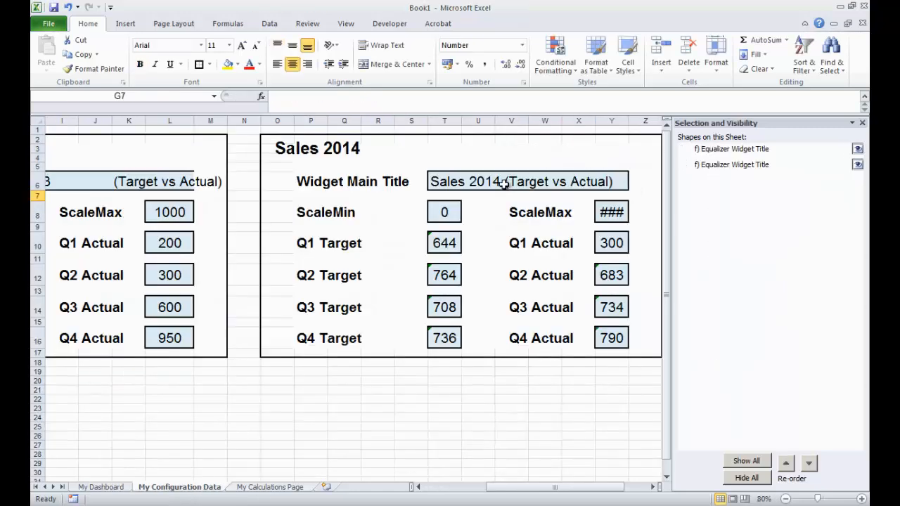
{"action": "left_click", "coordinate": [437, 182]}
{"action": "left_click", "coordinate": [318, 96]}
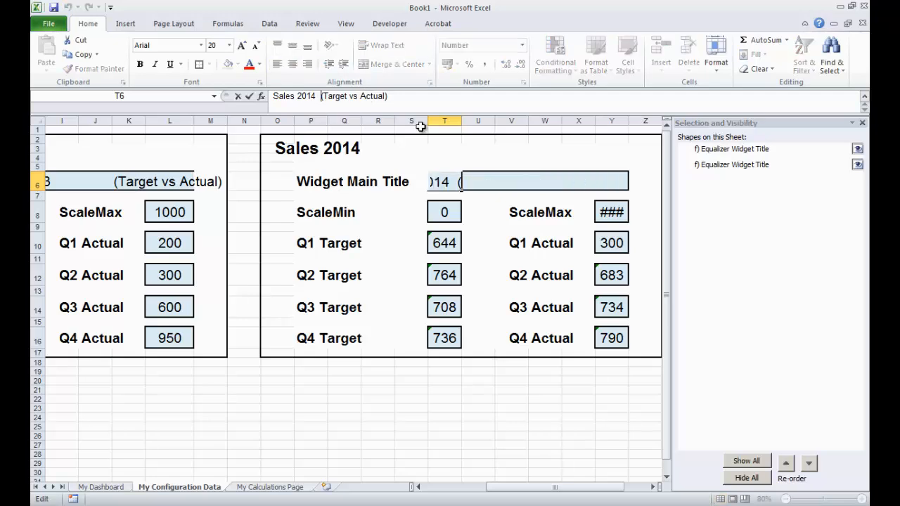
{"action": "key", "text": "Return"}
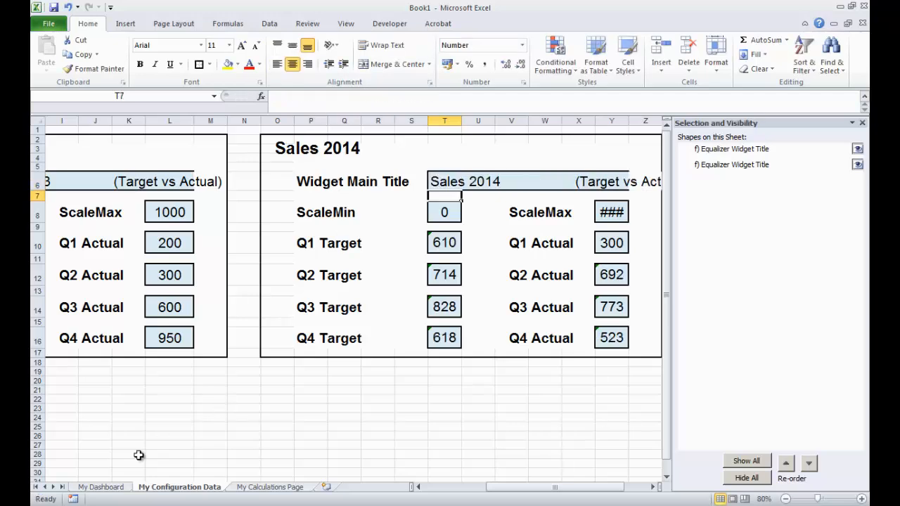
{"action": "left_click", "coordinate": [107, 487]}
{"action": "left_click", "coordinate": [405, 442]}
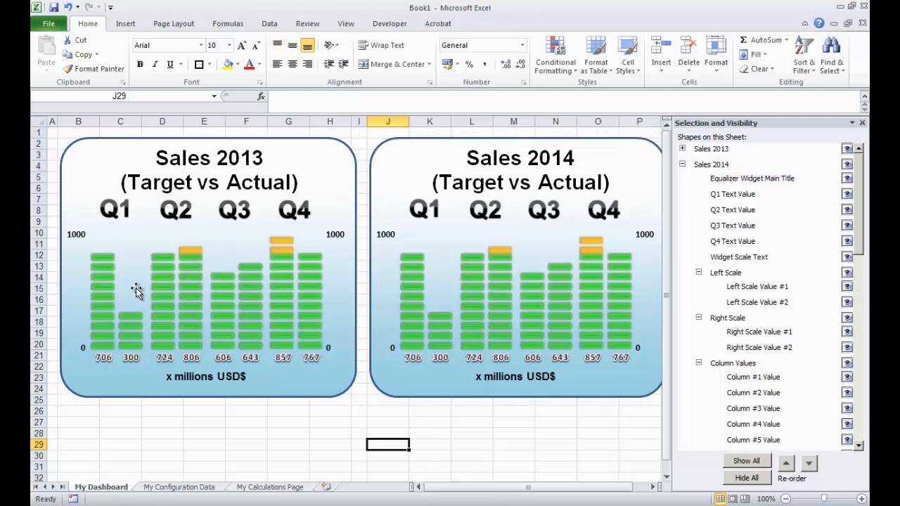
- Relink the Sales 2013 Left Scale Value #1 shape from the external workbook to the ScaleMin cell G8 on My Configuration Data
{"action": "left_click", "coordinate": [682, 165]}
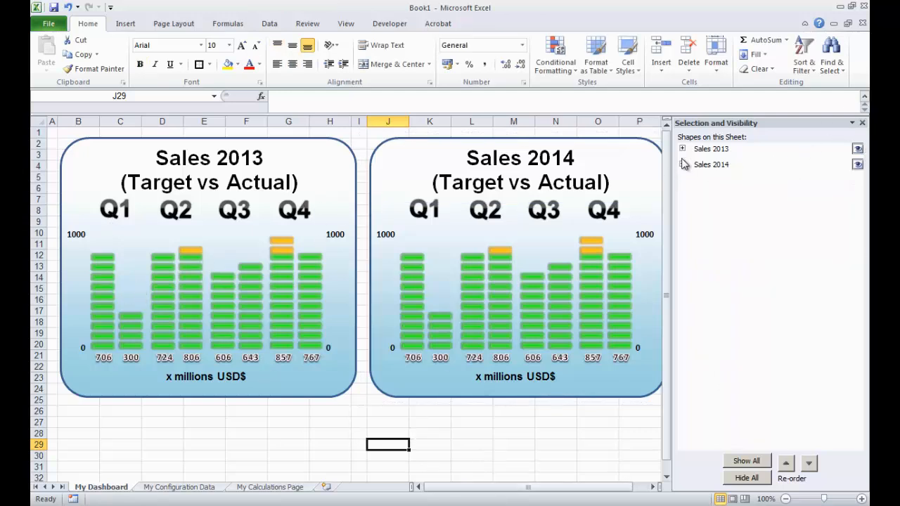
{"action": "left_click", "coordinate": [682, 149]}
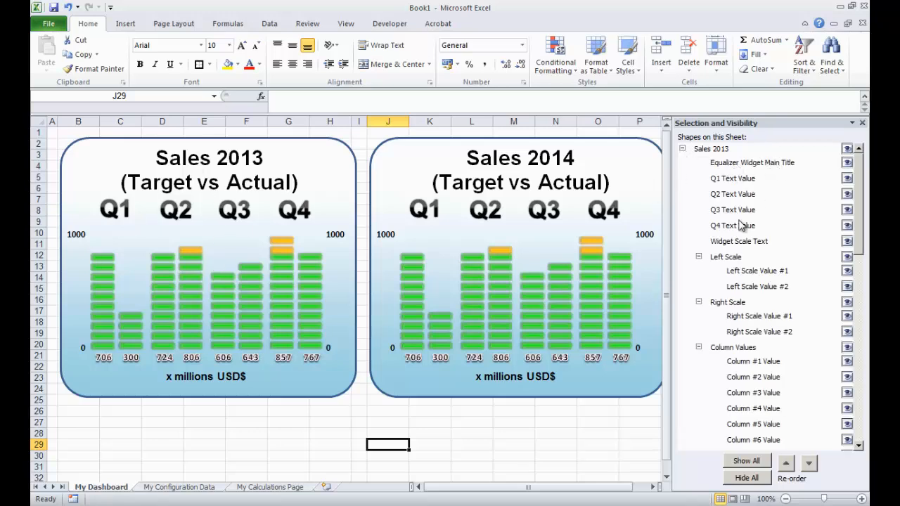
{"action": "left_click", "coordinate": [754, 275]}
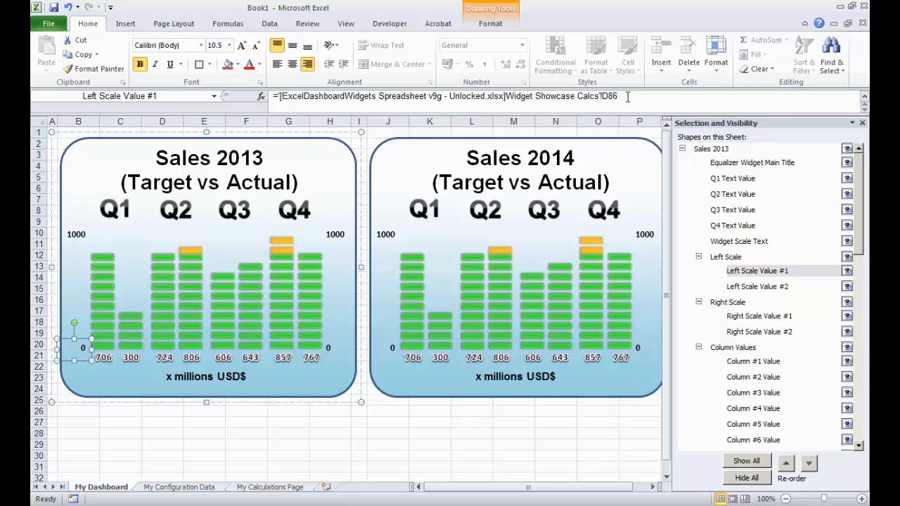
{"action": "left_click_drag", "start_coordinate": [636, 96], "coordinate": [282, 97]}
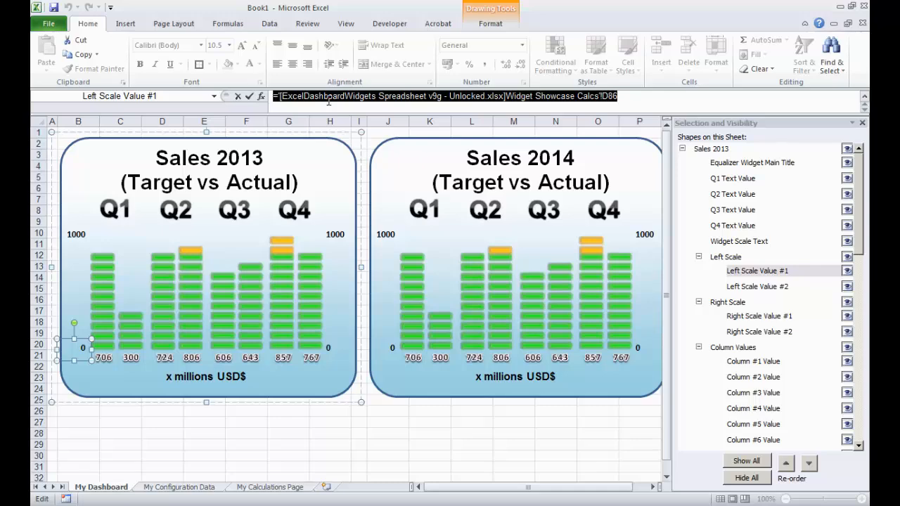
{"action": "type", "text": "="}
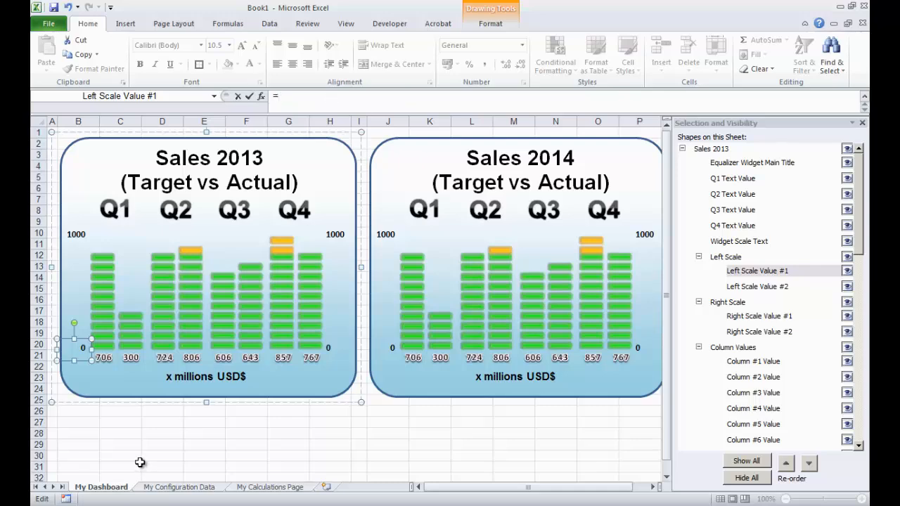
{"action": "left_click", "coordinate": [188, 487]}
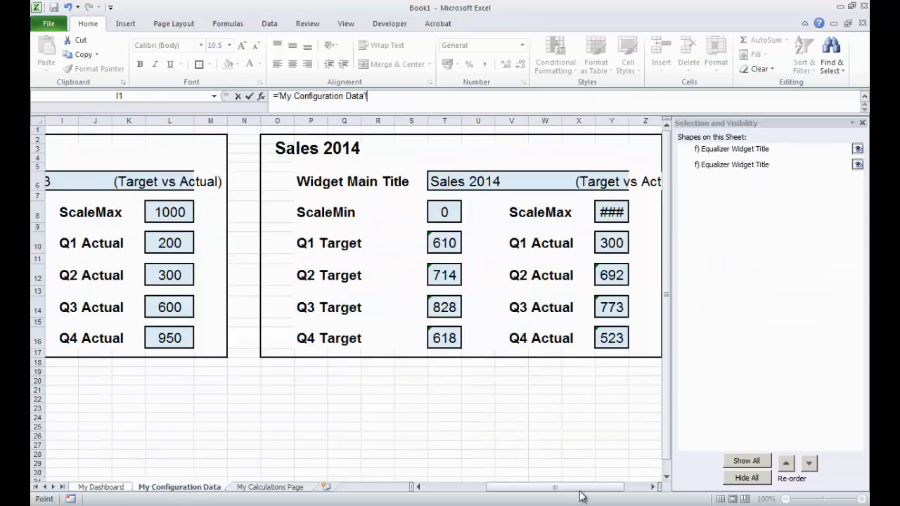
{"action": "left_click_drag", "start_coordinate": [581, 496], "coordinate": [486, 496]}
{"action": "left_click", "coordinate": [262, 213]}
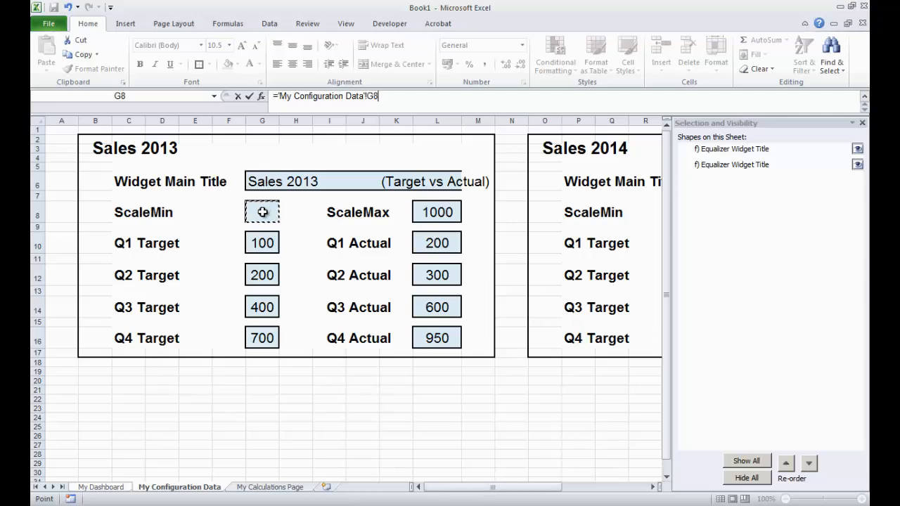
{"action": "key", "text": "Return"}
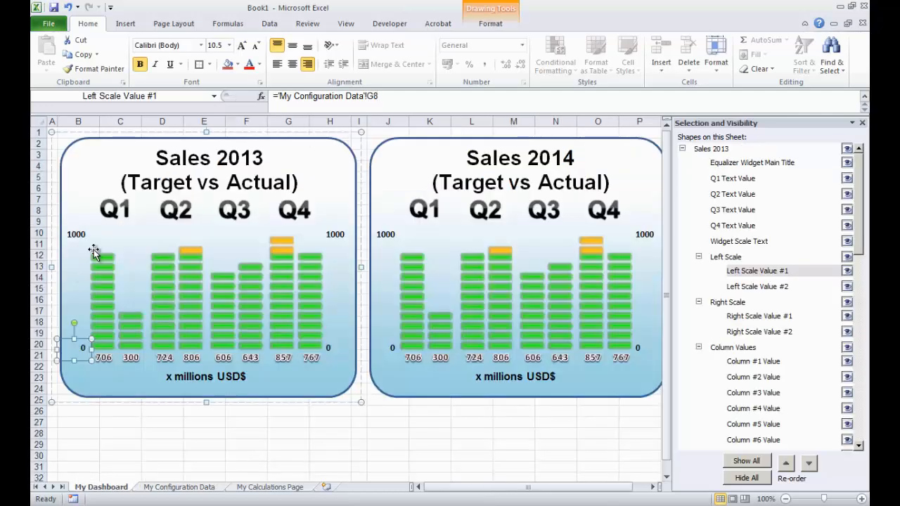
- Relink the Sales 2013 Left Scale Value #2 shape from the external workbook to the ScaleMax cell L8 on My Configuration Data
{"action": "left_click", "coordinate": [755, 288]}
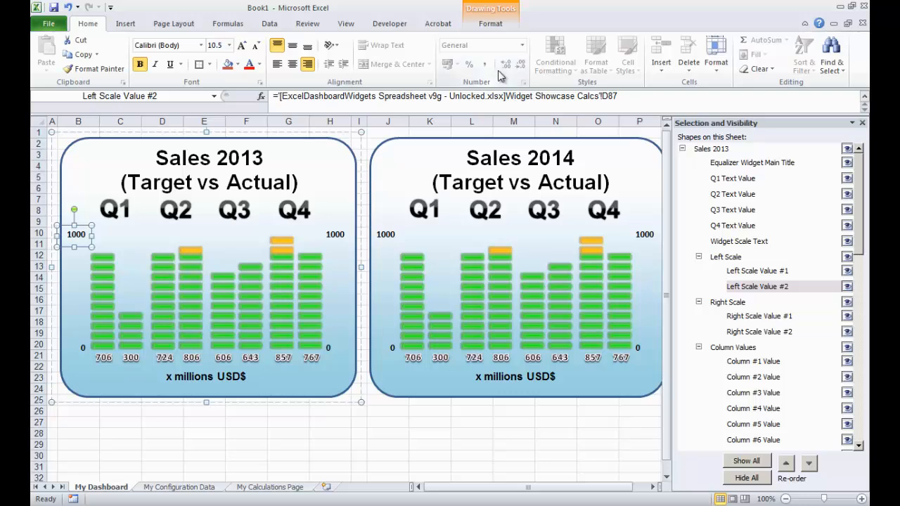
{"action": "left_click_drag", "start_coordinate": [629, 97], "coordinate": [262, 98]}
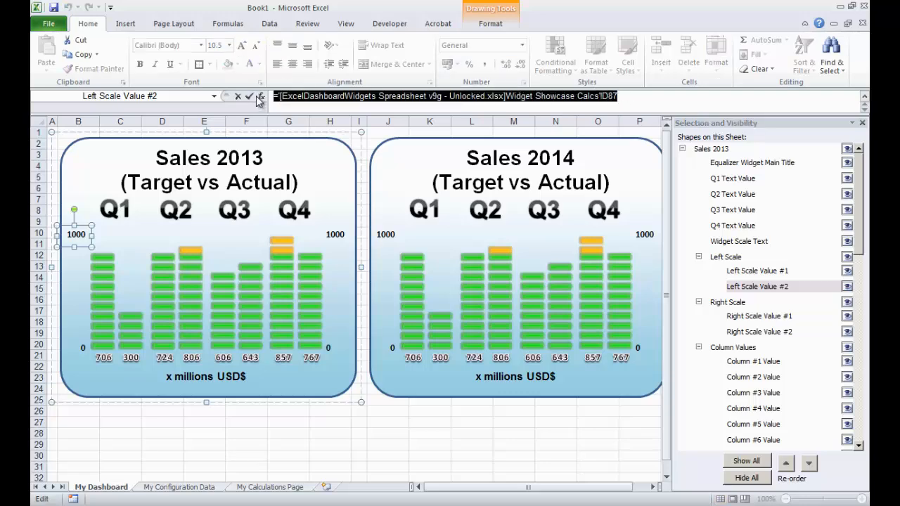
{"action": "type", "text": "="}
{"action": "left_click", "coordinate": [200, 487]}
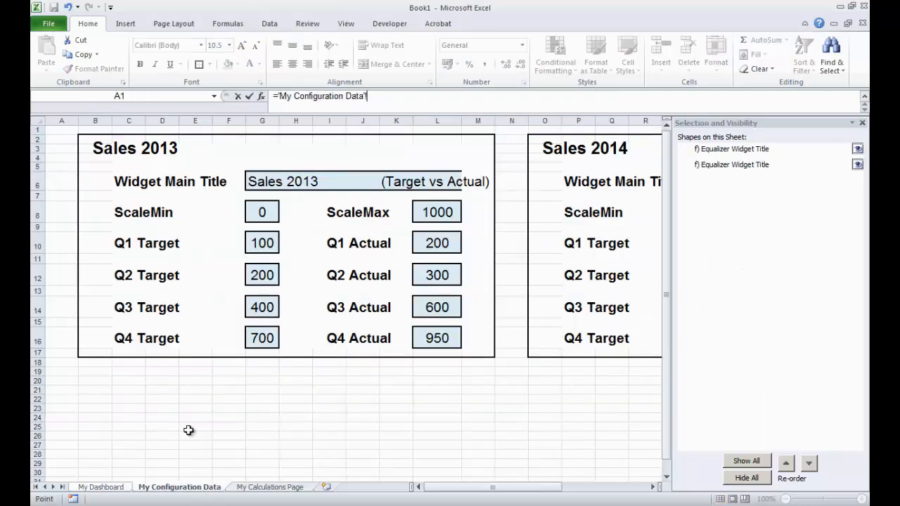
{"action": "left_click", "coordinate": [432, 207]}
{"action": "key", "text": "Return"}
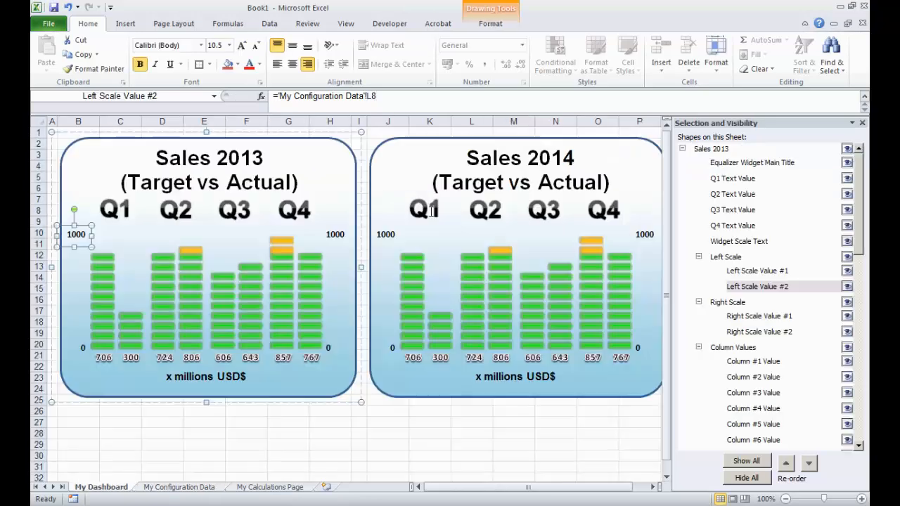
- Temporarily set the Sales 2013 ScaleMax cell L8 to 25 to test the widget's left scale label, then restore it
{"action": "left_click", "coordinate": [213, 442]}
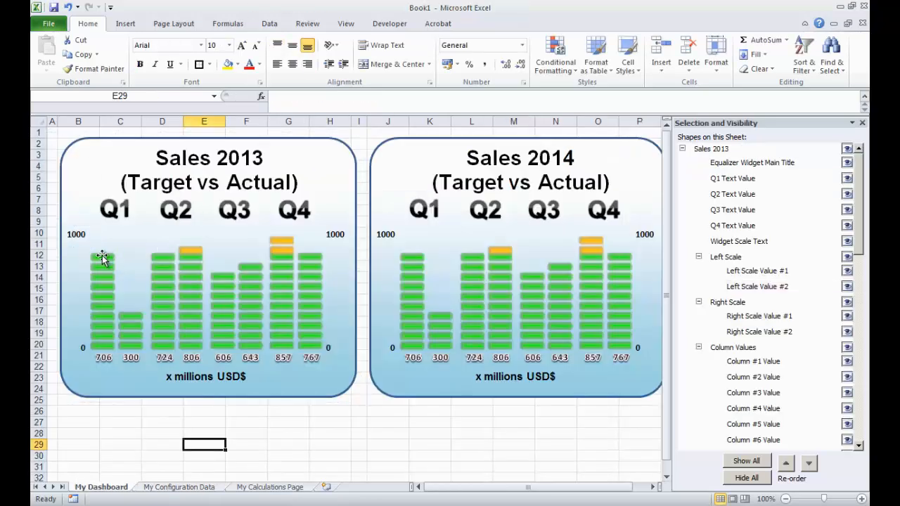
{"action": "left_click", "coordinate": [183, 487]}
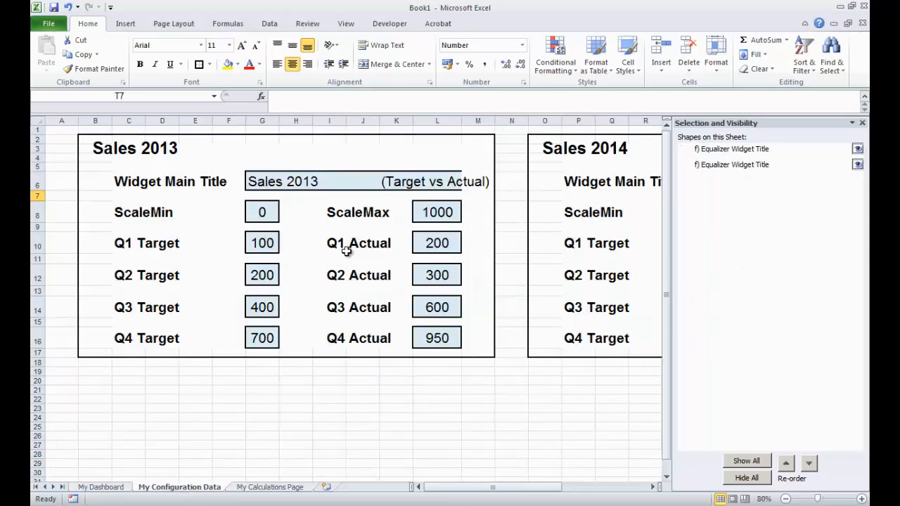
{"action": "left_click", "coordinate": [437, 213]}
{"action": "double_click", "coordinate": [301, 98]}
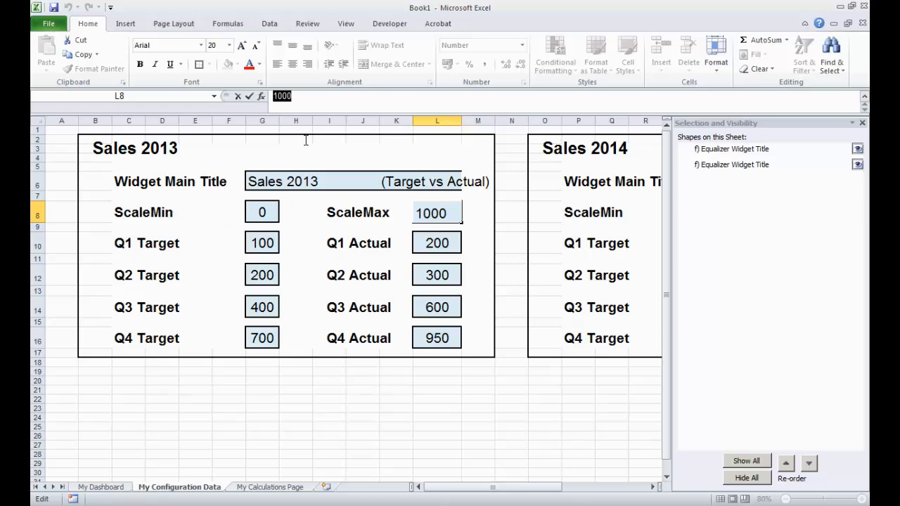
{"action": "type", "text": "25"}
{"action": "key", "text": "Return"}
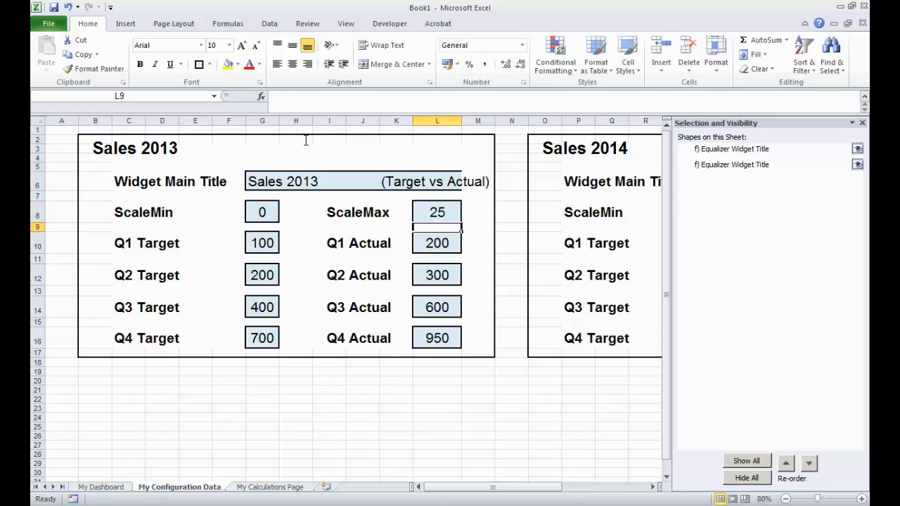
{"action": "left_click", "coordinate": [102, 487]}
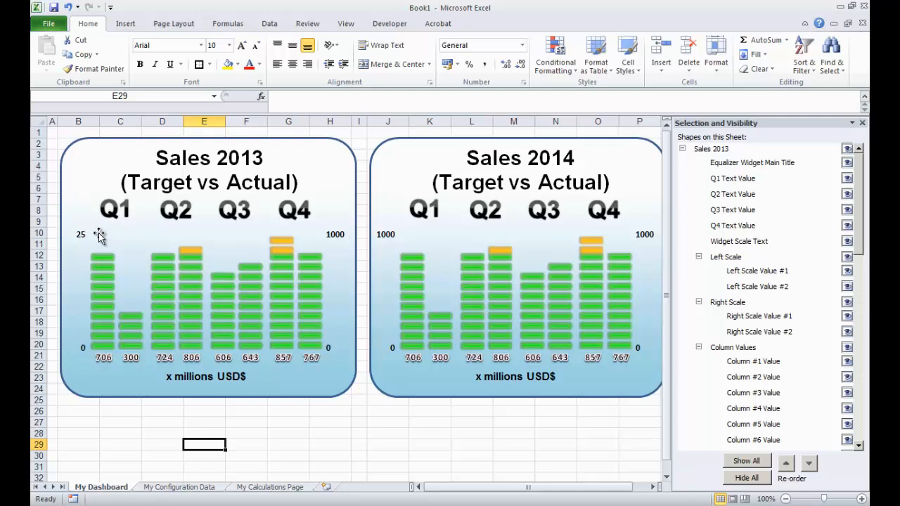
{"action": "left_click", "coordinate": [180, 487]}
{"action": "left_click", "coordinate": [308, 415]}
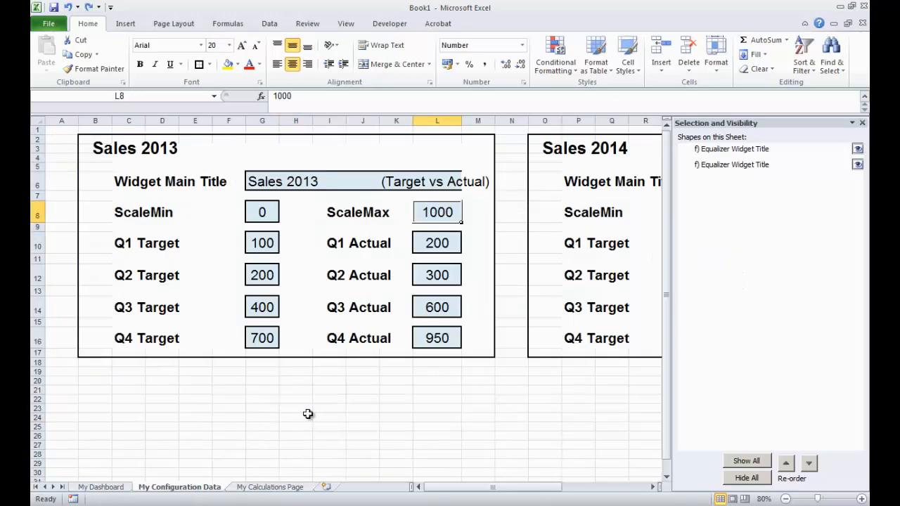
{"action": "left_click", "coordinate": [101, 487]}
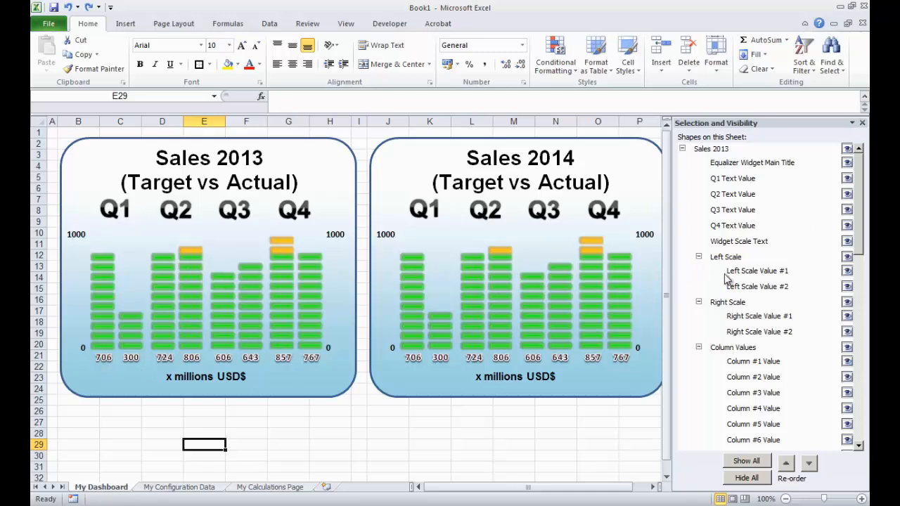
- Relink the Sales 2013 Right Scale Value #1 shape to the ScaleMin cell G8 on My Configuration Data
{"action": "left_click", "coordinate": [761, 320]}
{"action": "mouse_move", "coordinate": [623, 97]}
{"action": "left_mouse_down"}
{"action": "mouse_move", "coordinate": [292, 125]}
{"action": "mouse_move", "coordinate": [261, 90]}
{"action": "left_mouse_up"}
{"action": "type", "text": "="}
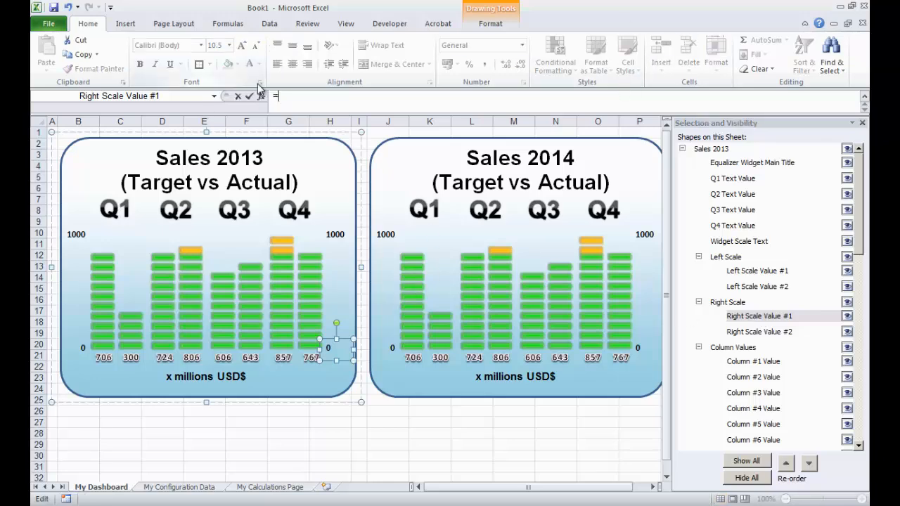
{"action": "left_click", "coordinate": [197, 487]}
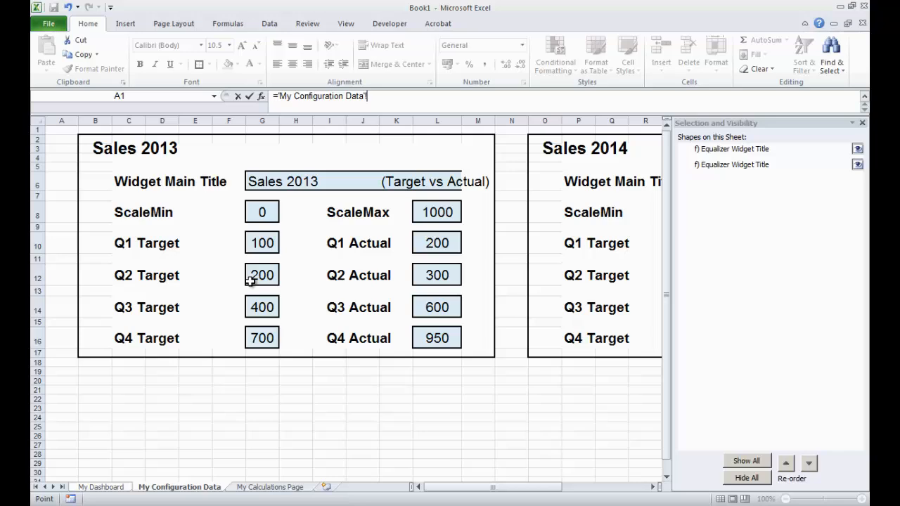
{"action": "left_click", "coordinate": [263, 212]}
{"action": "key", "text": "Return"}
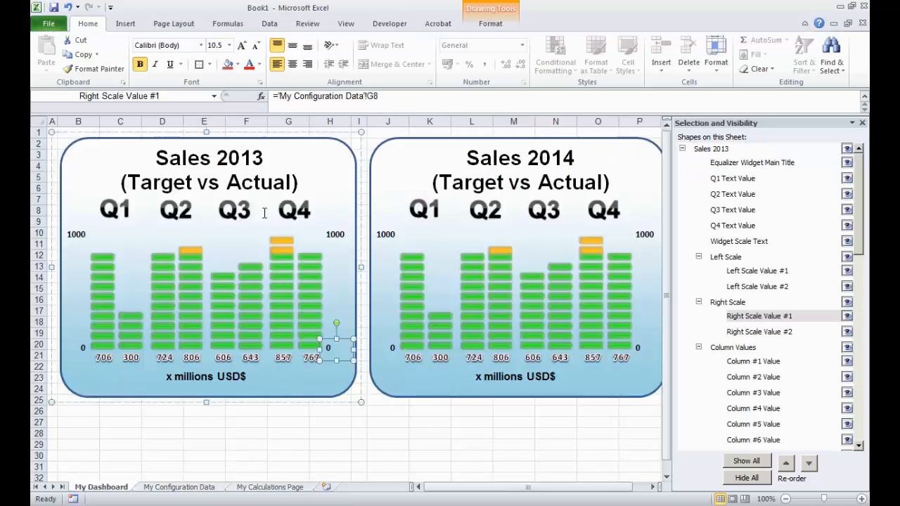
- Relink the Sales 2013 Right Scale Value #2 shape from the external workbook to the ScaleMax cell L8 on My Configuration Data
{"action": "left_click", "coordinate": [786, 332]}
{"action": "left_click_drag", "start_coordinate": [649, 104], "coordinate": [271, 97]}
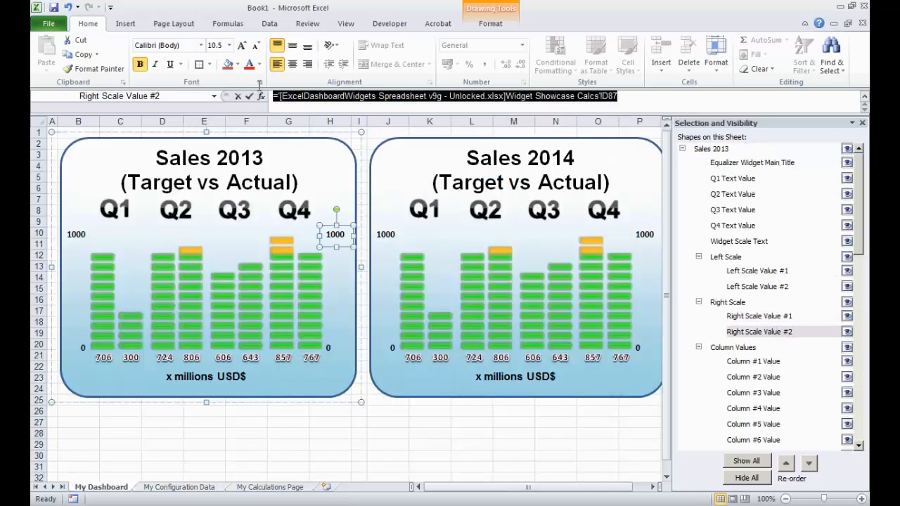
{"action": "type", "text": "="}
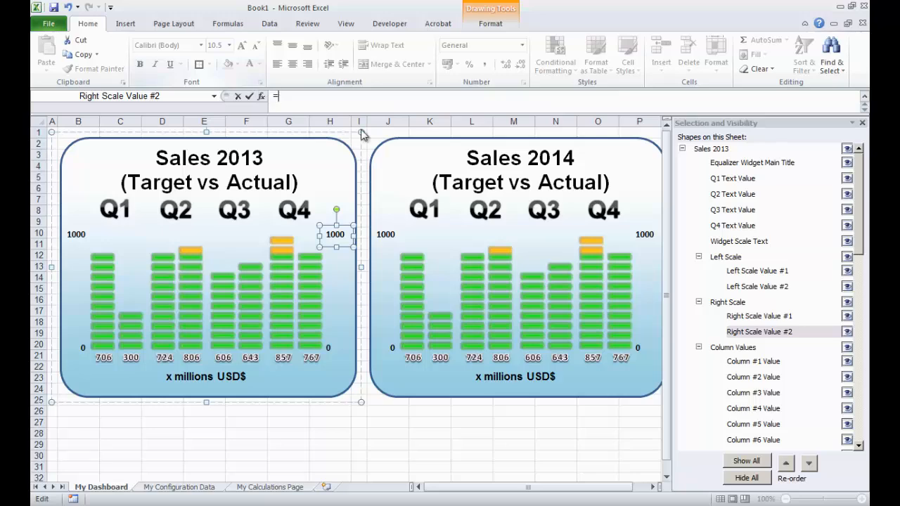
{"action": "left_click", "coordinate": [205, 491]}
{"action": "left_click", "coordinate": [432, 212]}
{"action": "key", "text": "Return"}
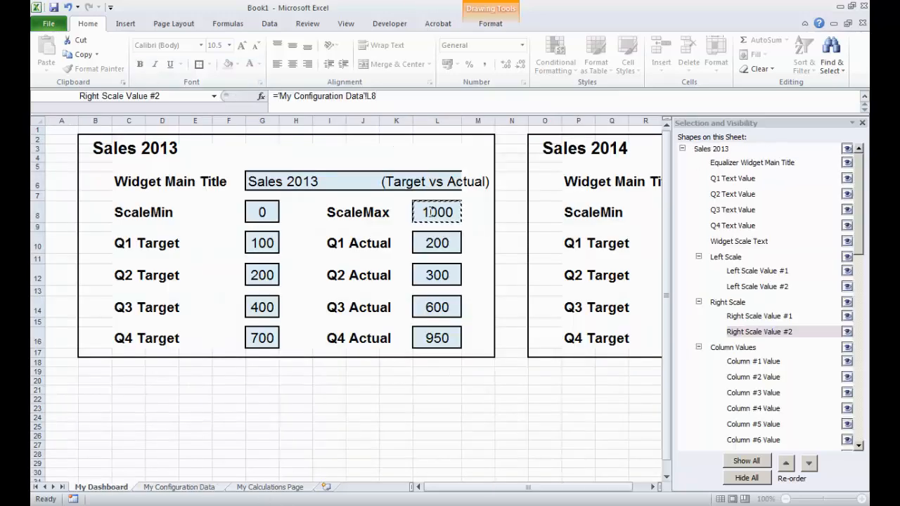
{"action": "left_click", "coordinate": [383, 436]}
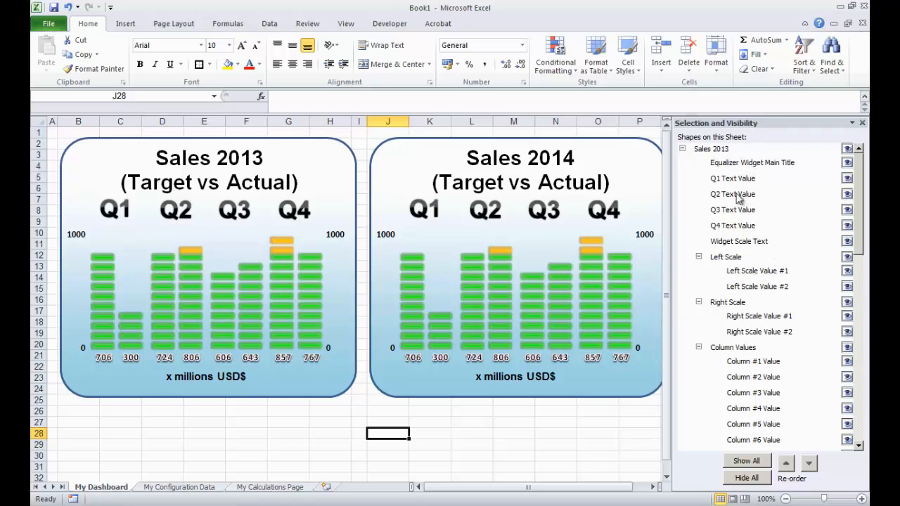
- Collapse the scale groups and link the Sales 2013 Column #1 Value shape to the Q1 Target cell G10 on My Configuration Data
{"action": "left_click", "coordinate": [698, 257]}
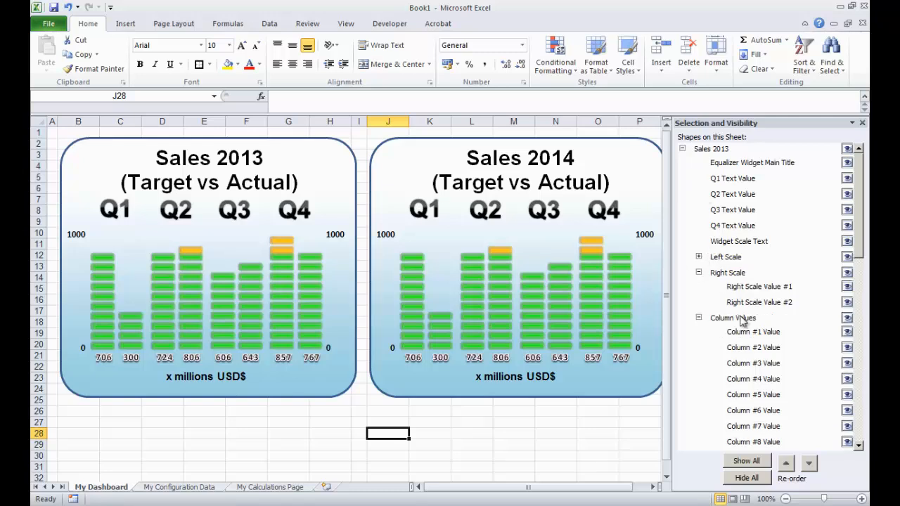
{"action": "left_click", "coordinate": [699, 273]}
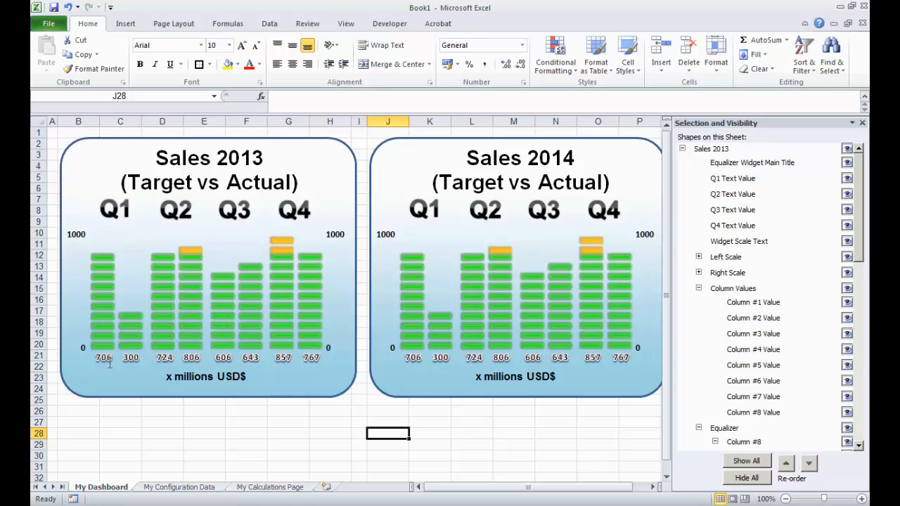
{"action": "left_click", "coordinate": [751, 305]}
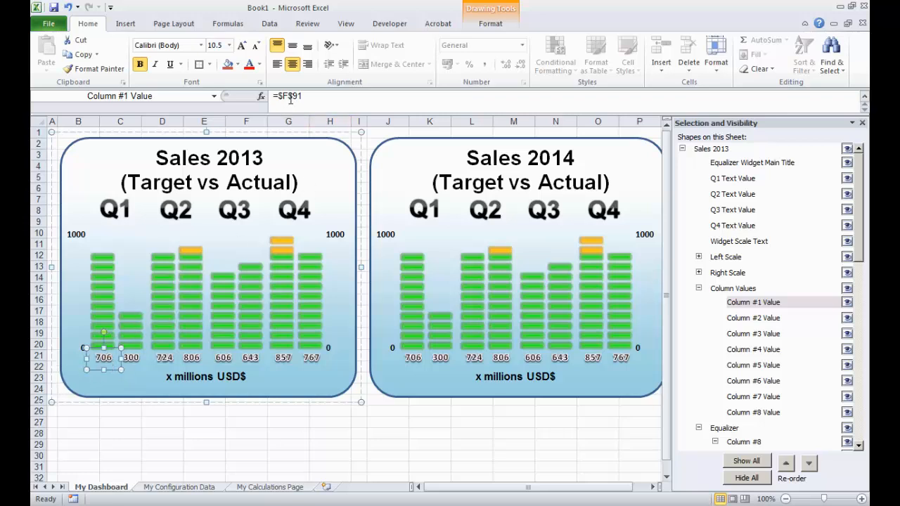
{"action": "left_click_drag", "start_coordinate": [307, 96], "coordinate": [267, 95]}
{"action": "type", "text": "="}
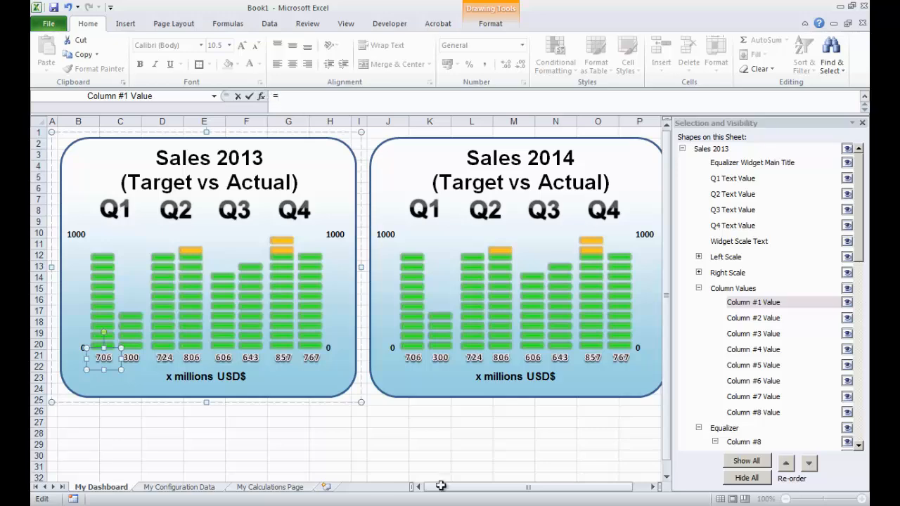
{"action": "left_click", "coordinate": [208, 488]}
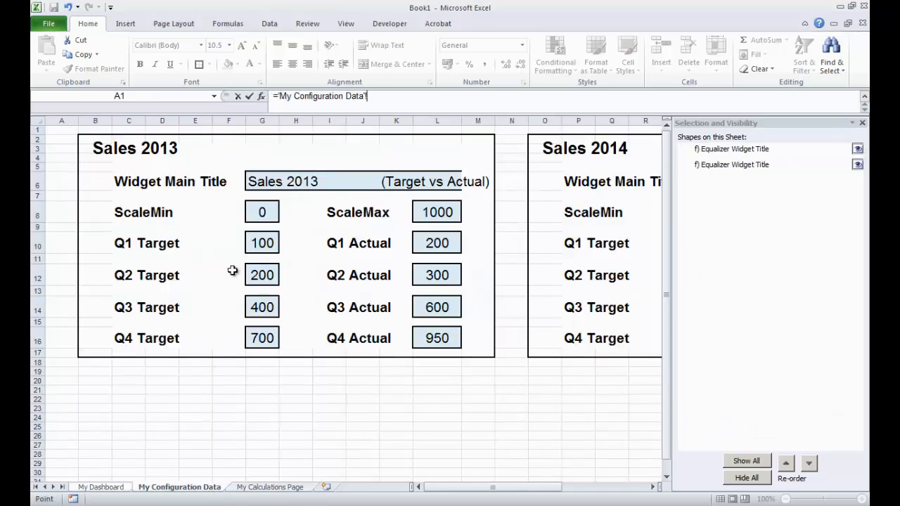
{"action": "left_click", "coordinate": [256, 240]}
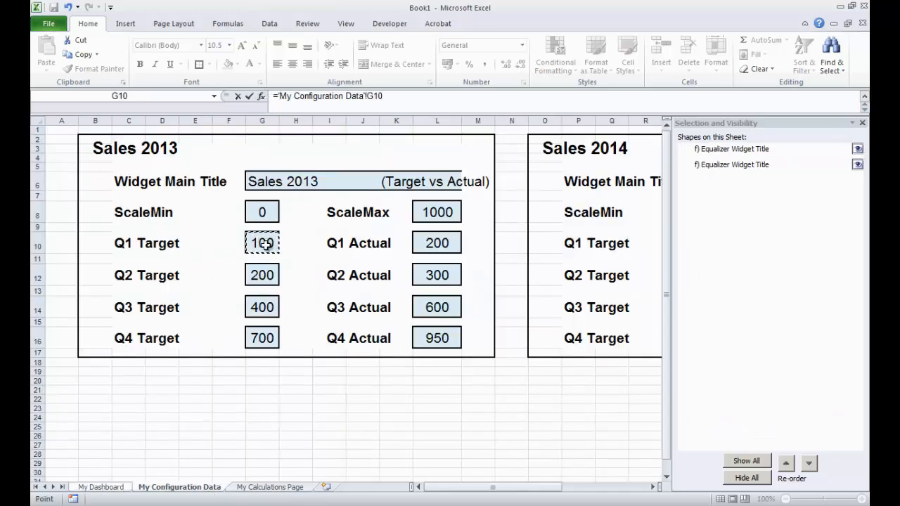
{"action": "key", "text": "Return"}
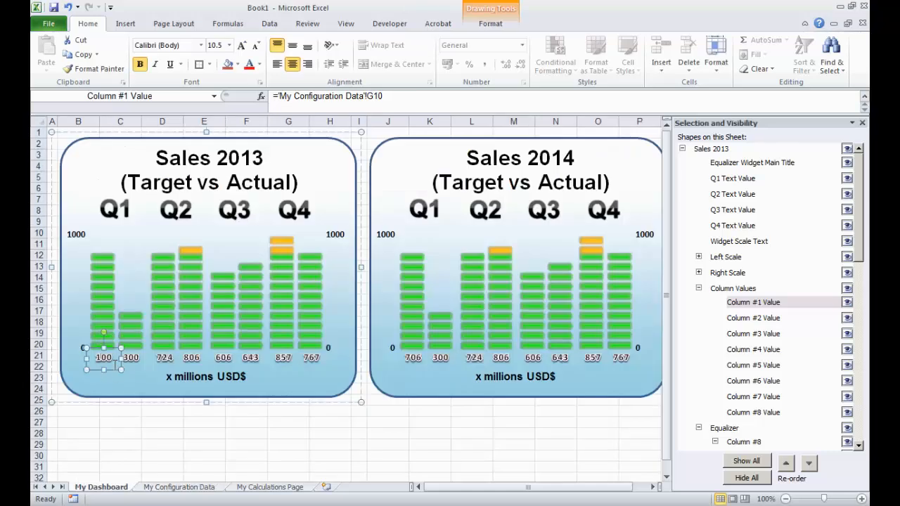
- Link the Sales 2013 Column #2 Value shape to the Q1 Actual cell L10 on My Configuration Data
{"action": "left_click", "coordinate": [771, 318]}
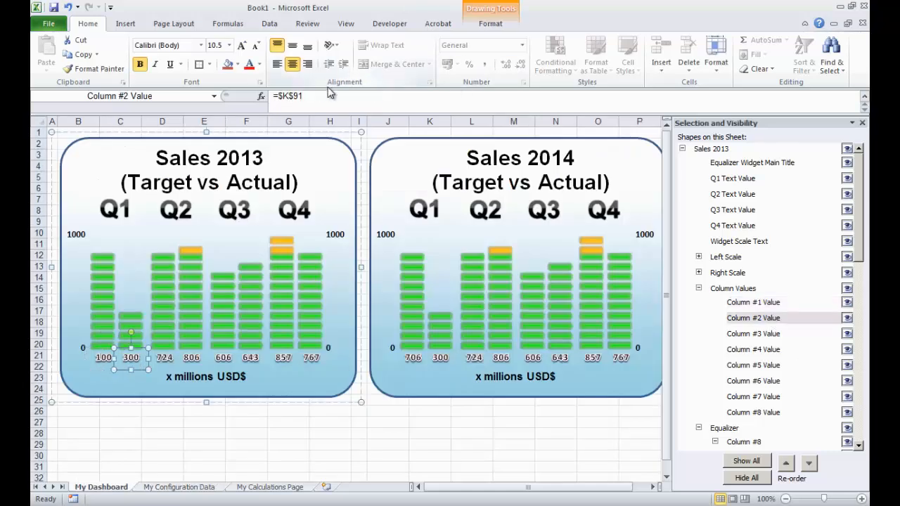
{"action": "left_click_drag", "start_coordinate": [315, 95], "coordinate": [246, 87]}
{"action": "type", "text": "="}
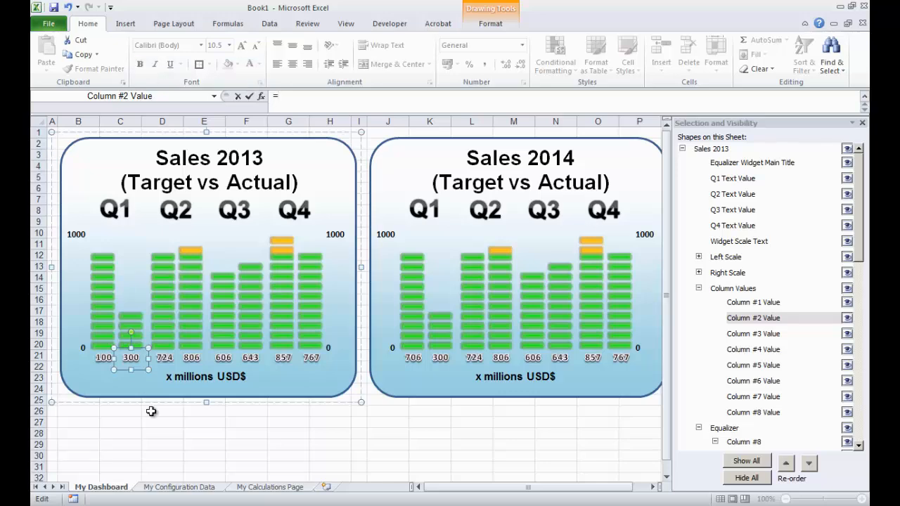
{"action": "left_click", "coordinate": [209, 487]}
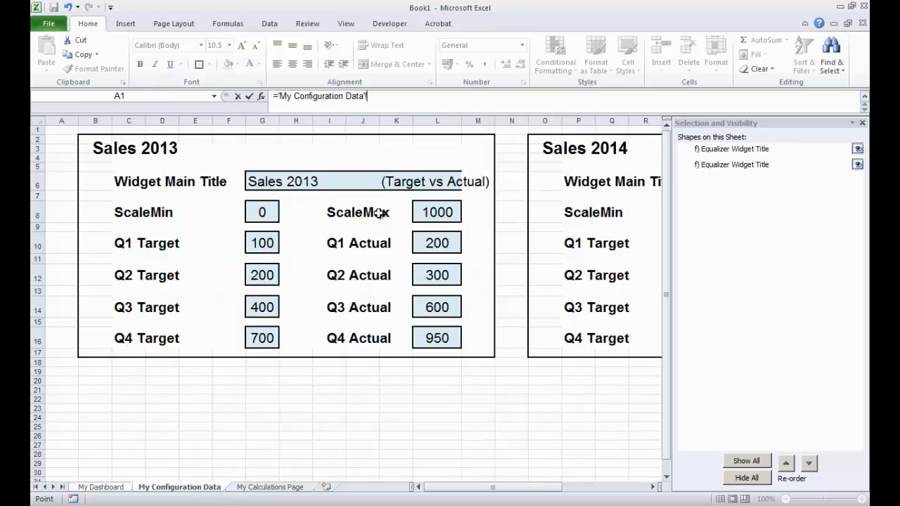
{"action": "left_click", "coordinate": [437, 243]}
{"action": "key", "text": "Return"}
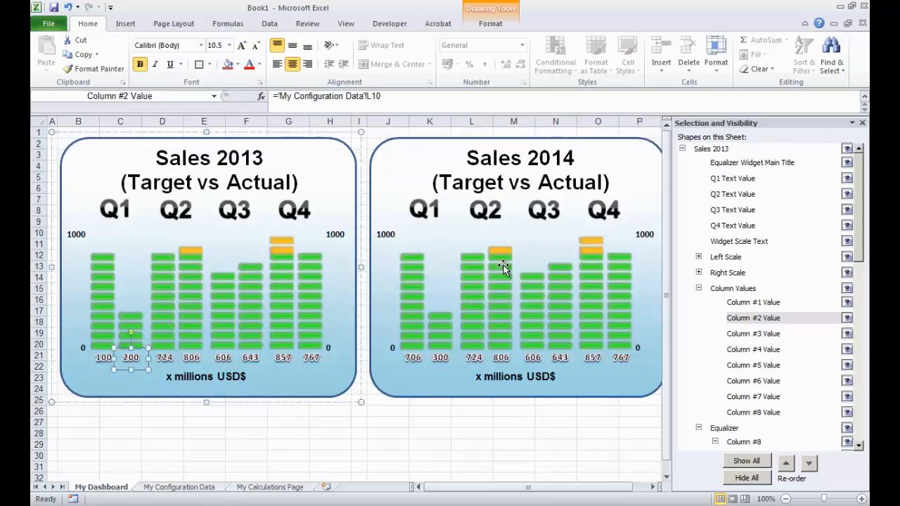
- Link the Sales 2013 Column #3 Value shape to the Q2 Target cell G12 on My Configuration Data
{"action": "left_click", "coordinate": [772, 334]}
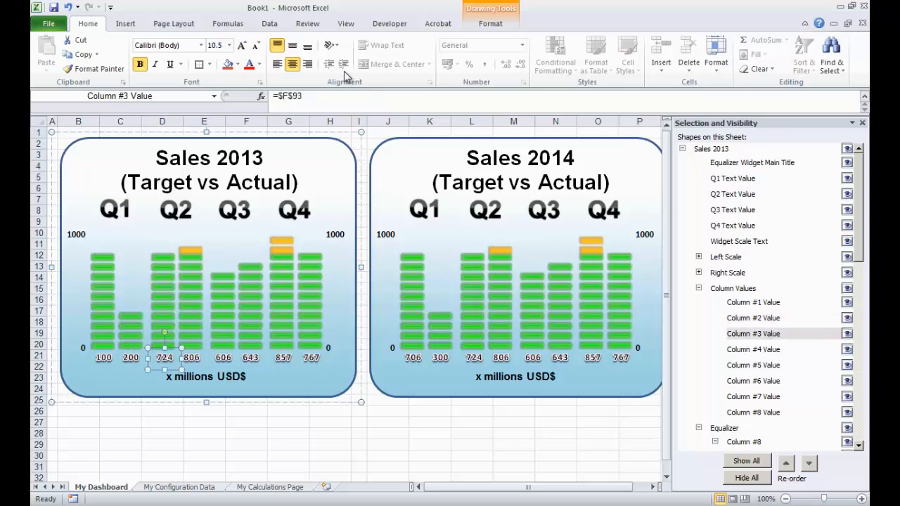
{"action": "left_click_drag", "start_coordinate": [311, 96], "coordinate": [265, 94]}
{"action": "type", "text": "="}
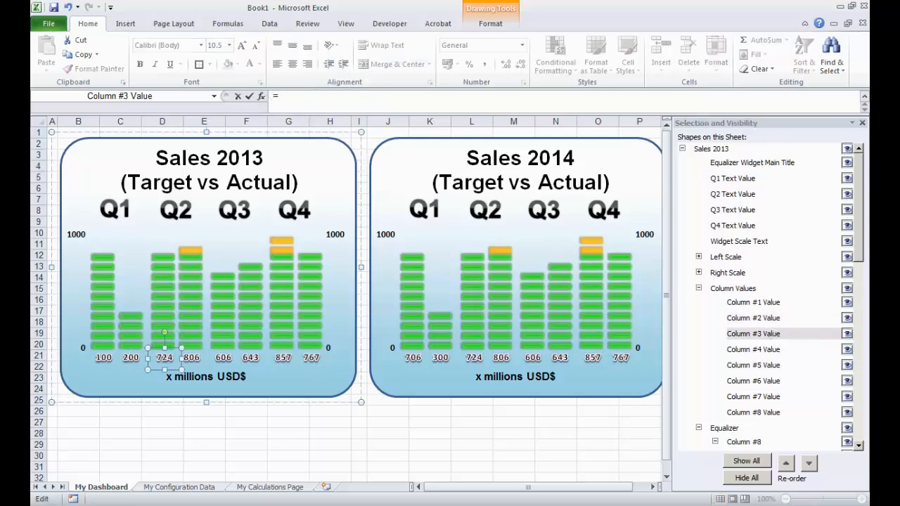
{"action": "left_click", "coordinate": [181, 485]}
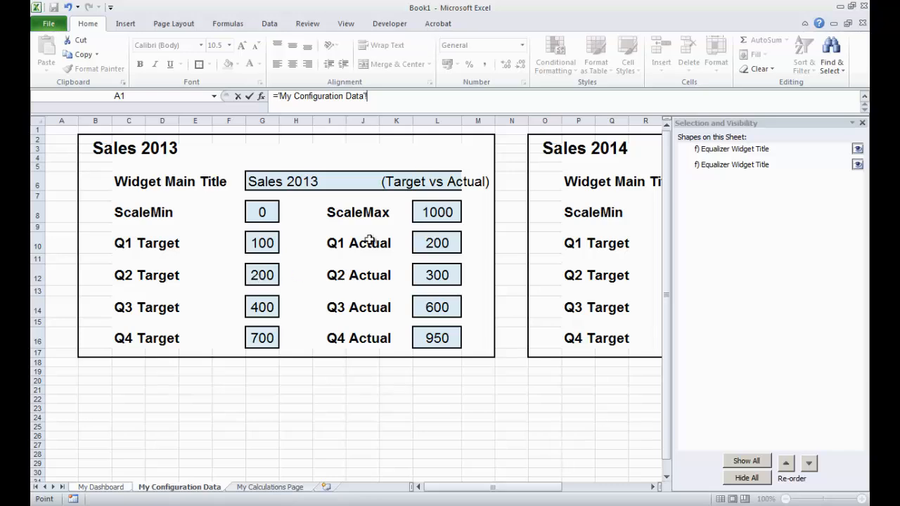
{"action": "left_click", "coordinate": [255, 275]}
{"action": "key", "text": "Return"}
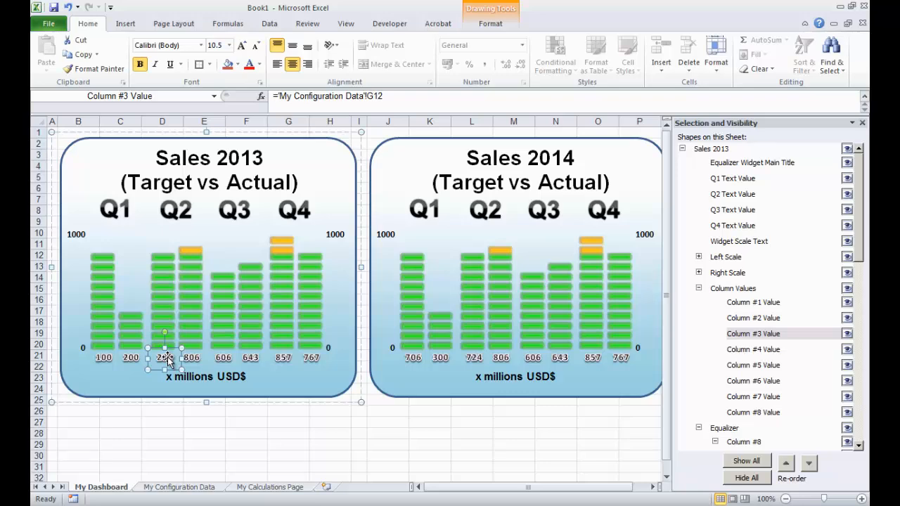
- Link the Sales 2013 Column #4 Value shape to the Q2 Actual cell L12 on My Configuration Data
{"action": "left_click", "coordinate": [754, 351]}
{"action": "left_click", "coordinate": [202, 487]}
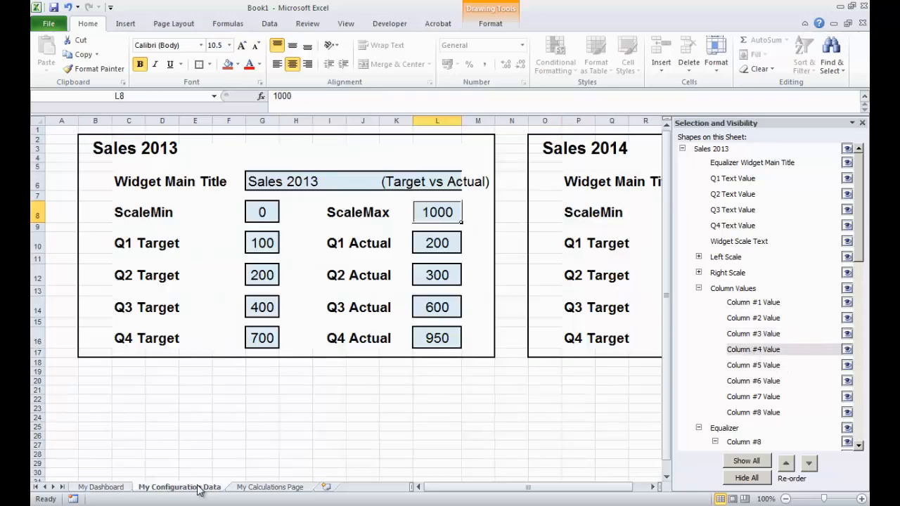
{"action": "left_click", "coordinate": [121, 487]}
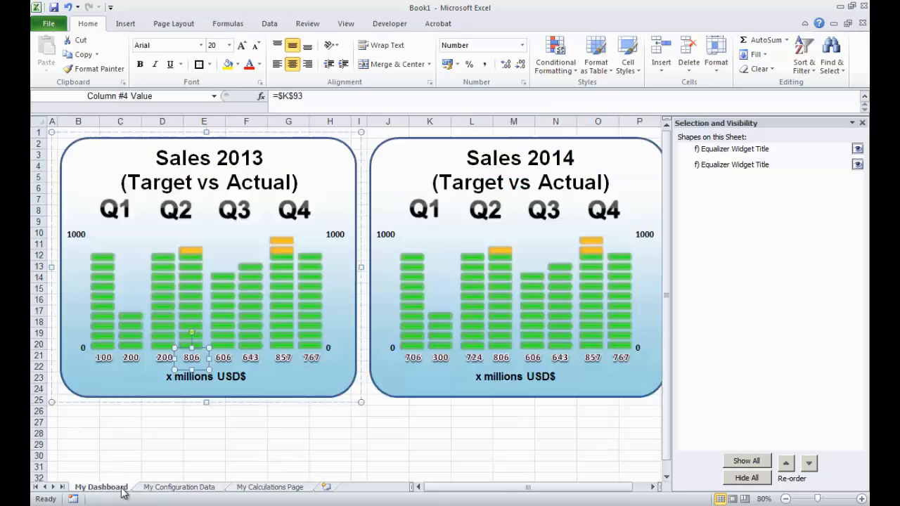
{"action": "left_click_drag", "start_coordinate": [316, 100], "coordinate": [268, 97]}
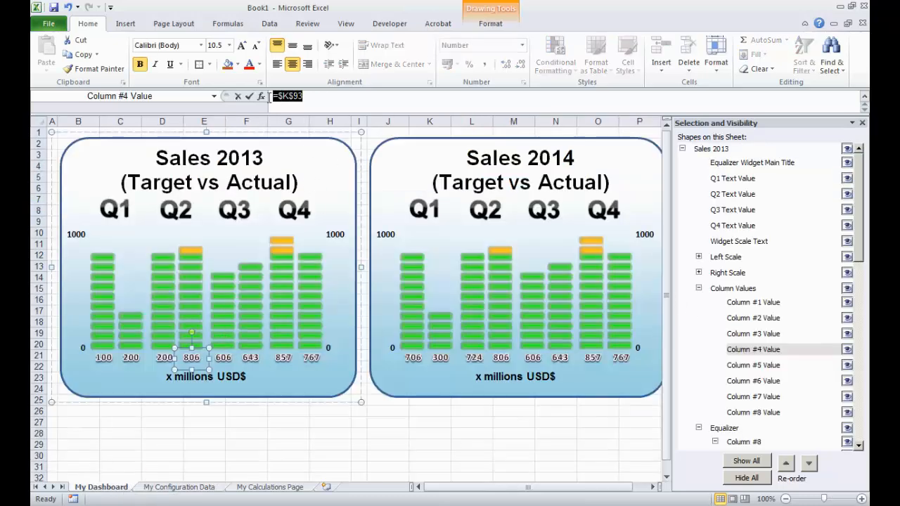
{"action": "type", "text": "="}
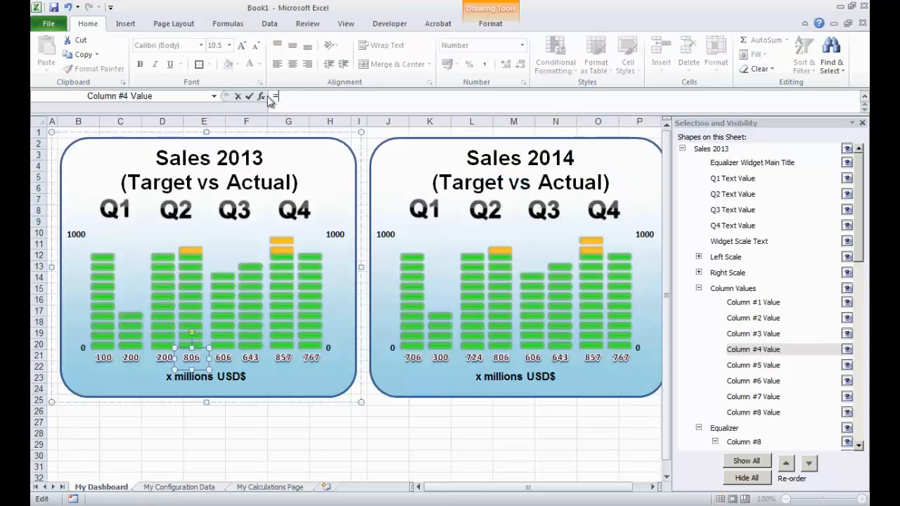
{"action": "left_click", "coordinate": [175, 488]}
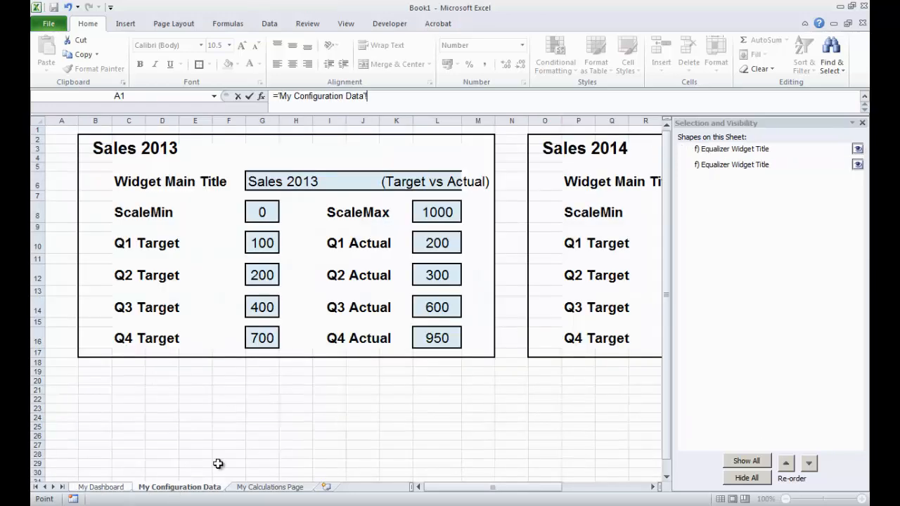
{"action": "left_click", "coordinate": [423, 275]}
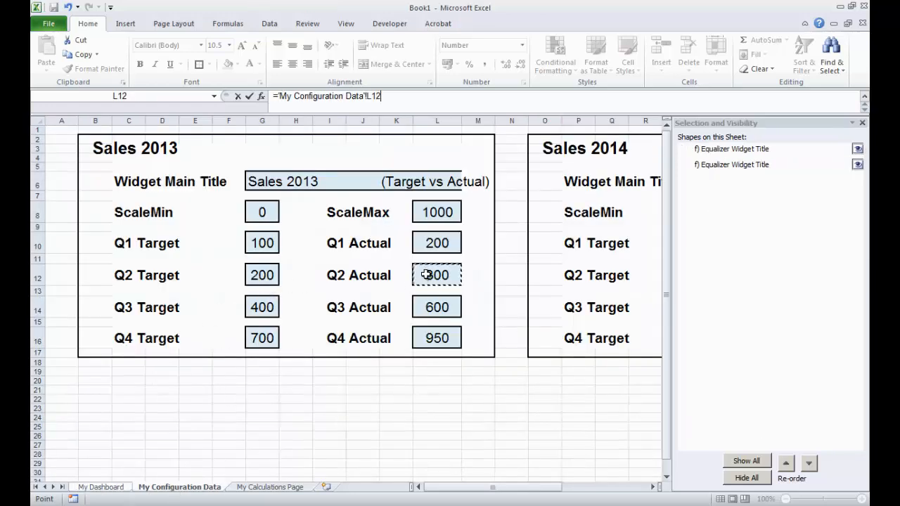
{"action": "key", "text": "Return"}
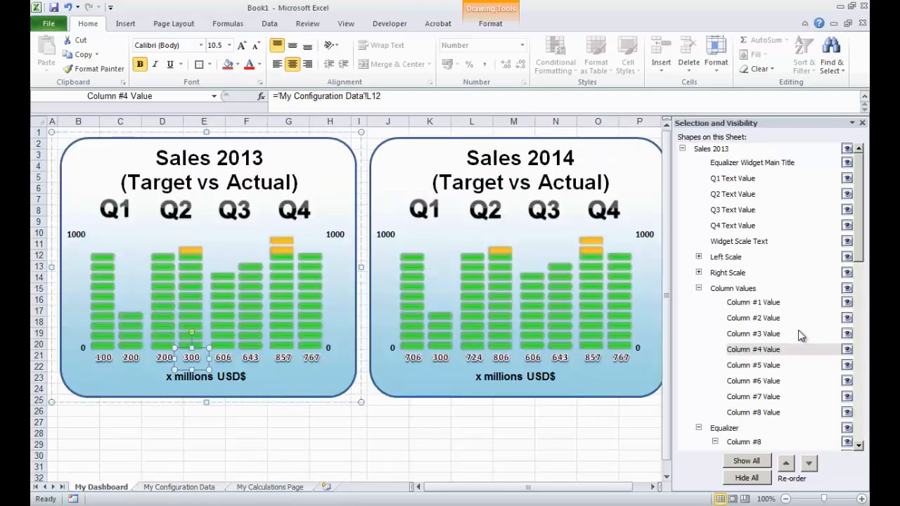
- Link the Sales 2013 Column #5 Value shape to the Q3 Target cell G14 on My Configuration Data
{"action": "left_click", "coordinate": [770, 366]}
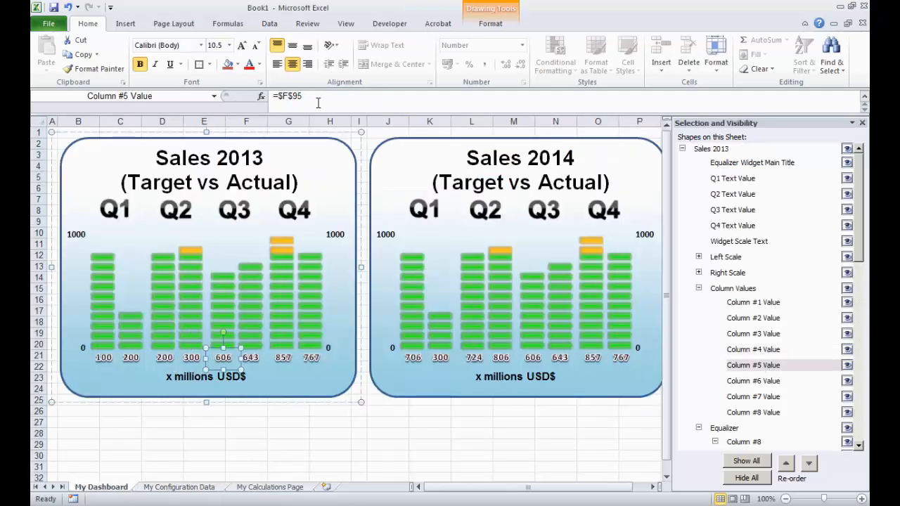
{"action": "left_click_drag", "start_coordinate": [318, 103], "coordinate": [253, 95]}
{"action": "type", "text": "="}
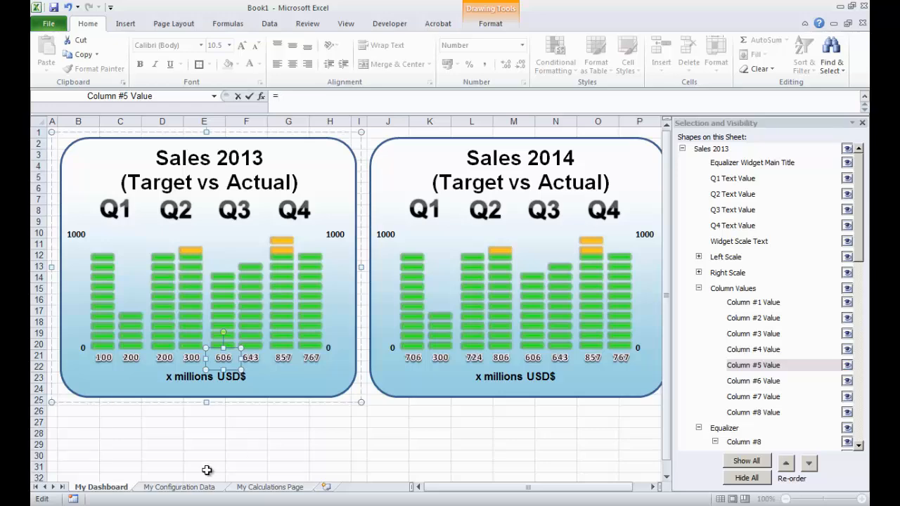
{"action": "left_click", "coordinate": [192, 488]}
{"action": "left_click", "coordinate": [261, 307]}
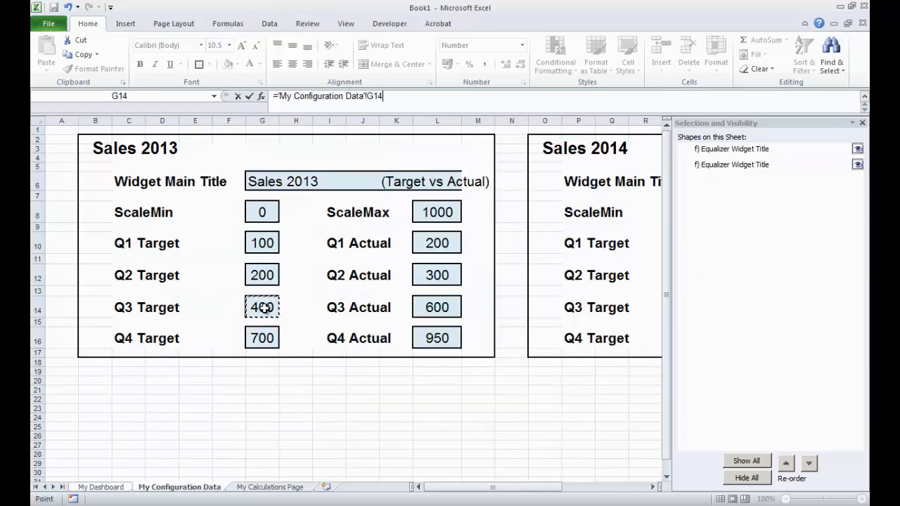
{"action": "key", "text": "Return"}
- Link the Sales 2013 Column #6 Value shape to the Q3 Actual cell L14 on My Configuration Data
{"action": "left_click", "coordinate": [766, 381]}
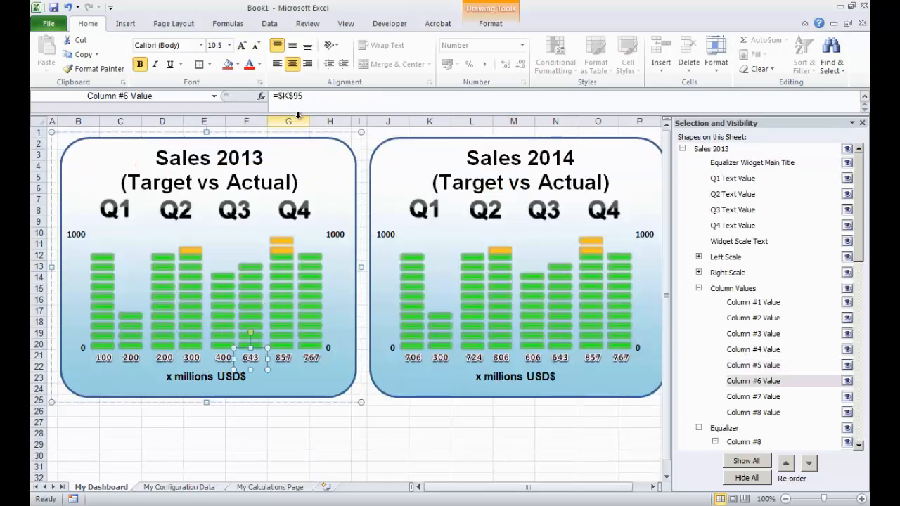
{"action": "left_click_drag", "start_coordinate": [304, 96], "coordinate": [273, 96]}
{"action": "type", "text": "="}
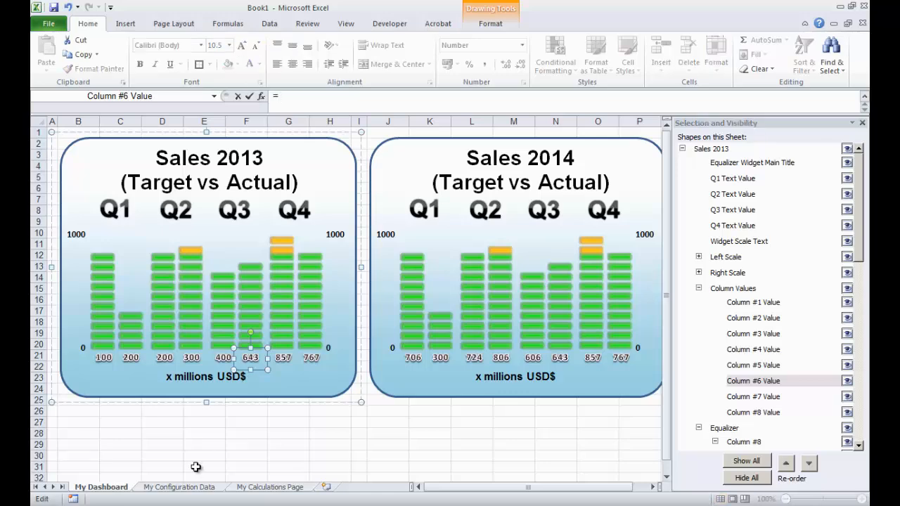
{"action": "left_click", "coordinate": [191, 488]}
{"action": "left_click", "coordinate": [422, 311]}
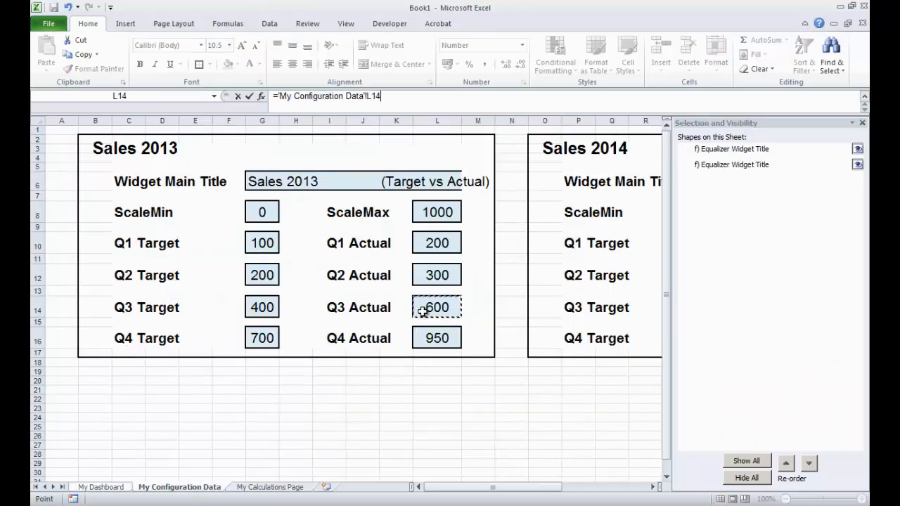
{"action": "key", "text": "Return"}
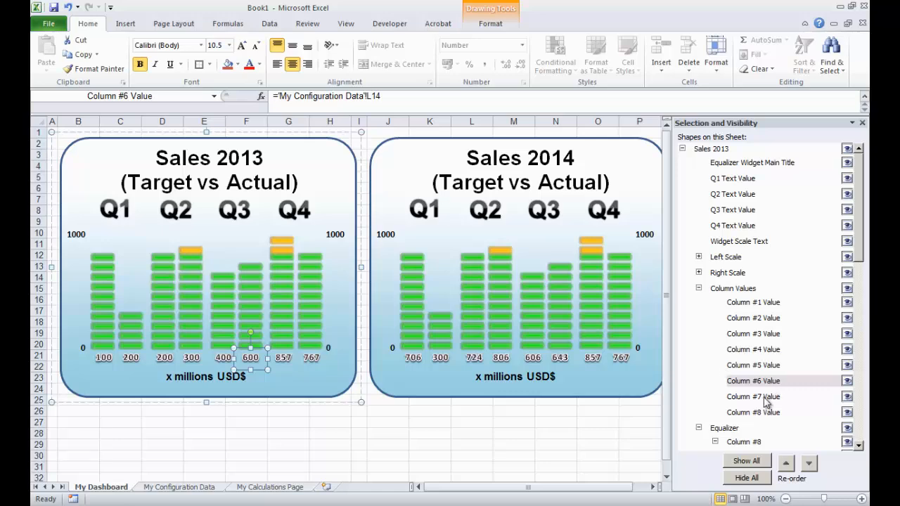
- Link the Sales 2013 Column #7 Value shape to the Q4 Target cell G16 on My Configuration Data
{"action": "left_click", "coordinate": [767, 401]}
{"action": "left_click_drag", "start_coordinate": [304, 96], "coordinate": [274, 97]}
{"action": "type", "text": "="}
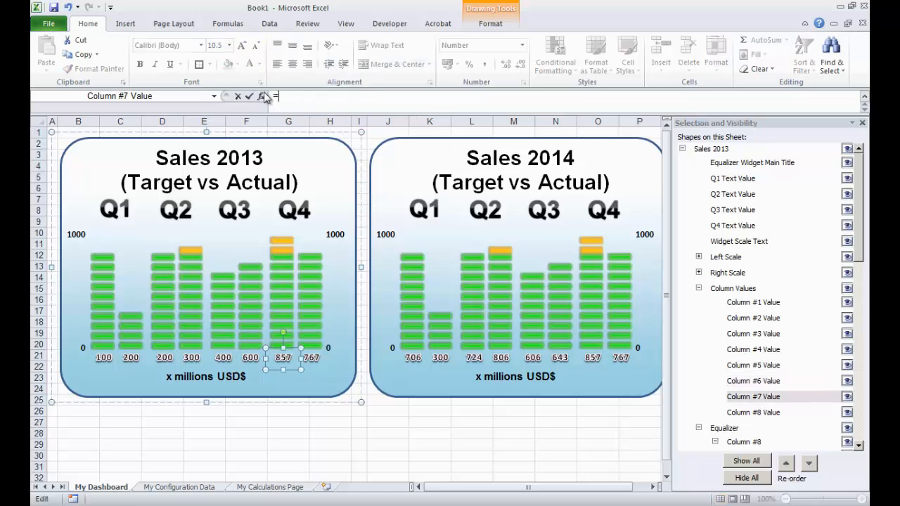
{"action": "left_click", "coordinate": [188, 487]}
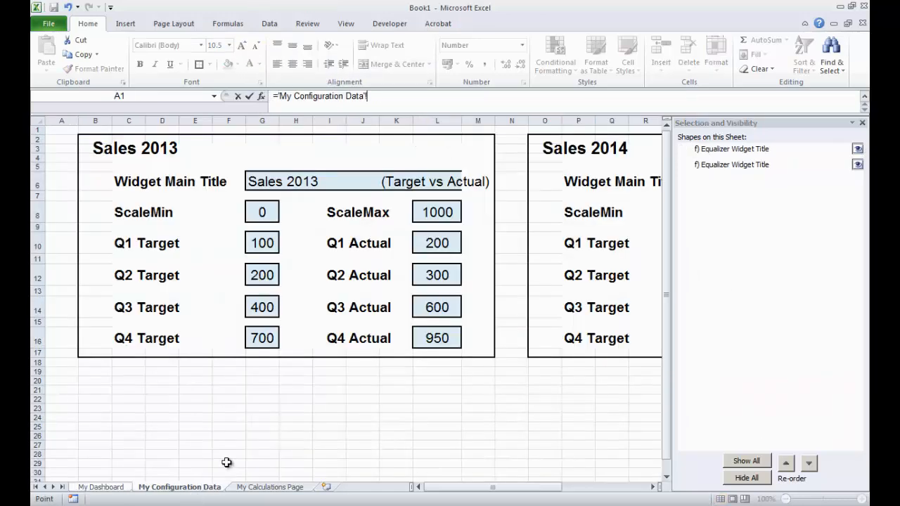
{"action": "left_click", "coordinate": [268, 334]}
{"action": "key", "text": "Return"}
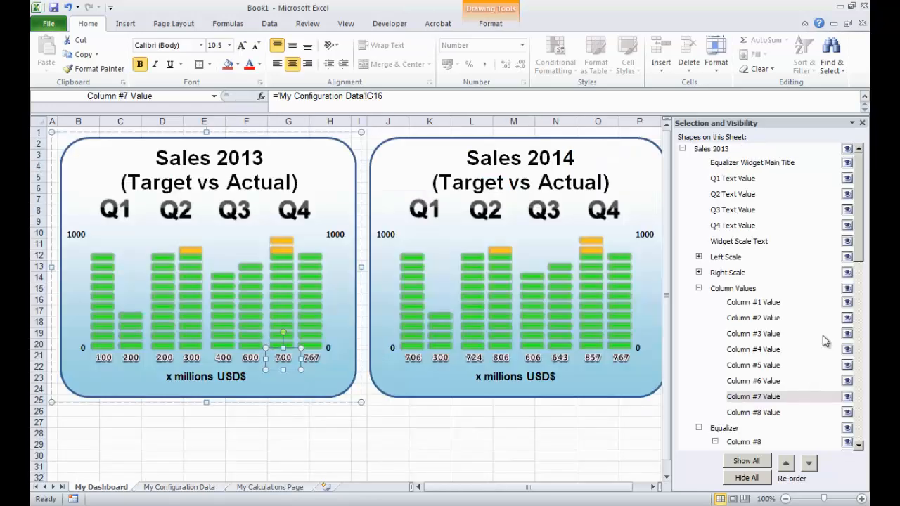
- Link the Sales 2013 Column #8 Value shape to the Q4 Actual cell L16 on My Configuration Data
{"action": "left_click", "coordinate": [760, 413]}
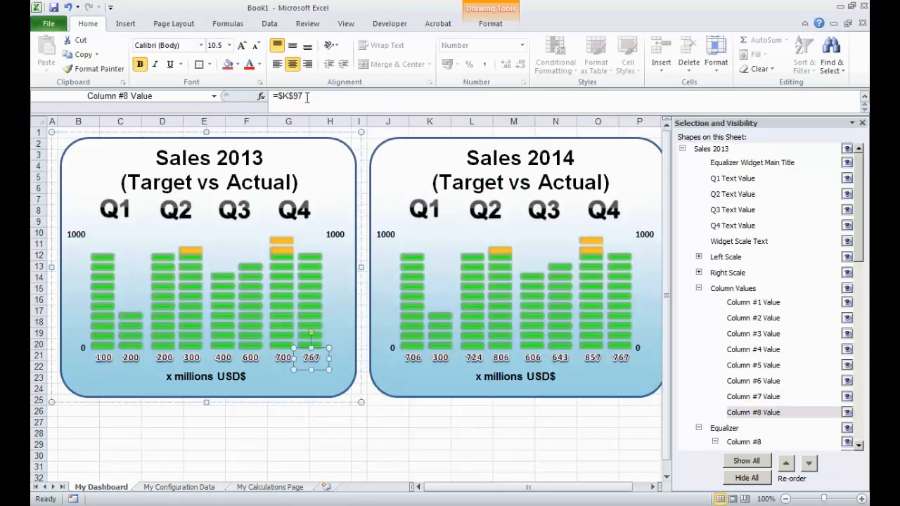
{"action": "left_click_drag", "start_coordinate": [307, 97], "coordinate": [301, 82]}
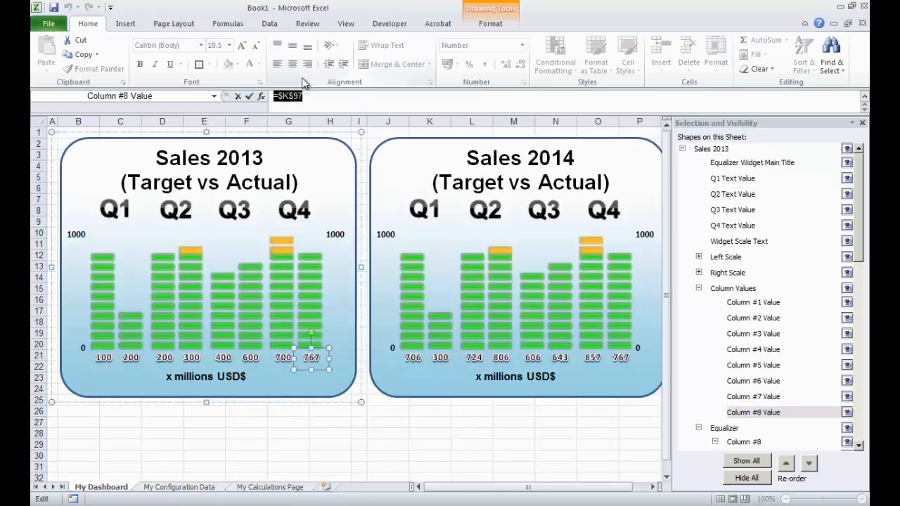
{"action": "left_click", "coordinate": [179, 486]}
{"action": "left_click", "coordinate": [437, 338]}
{"action": "key", "text": "Return"}
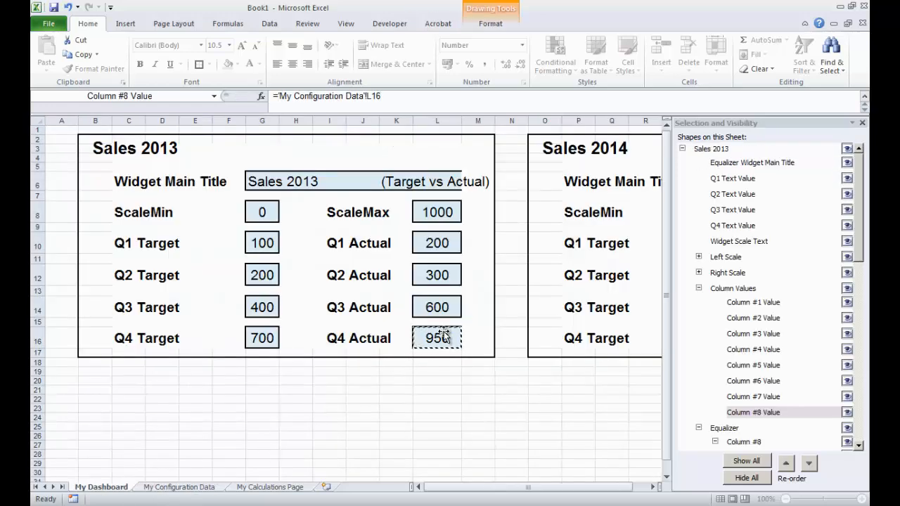
{"action": "left_click", "coordinate": [393, 447]}
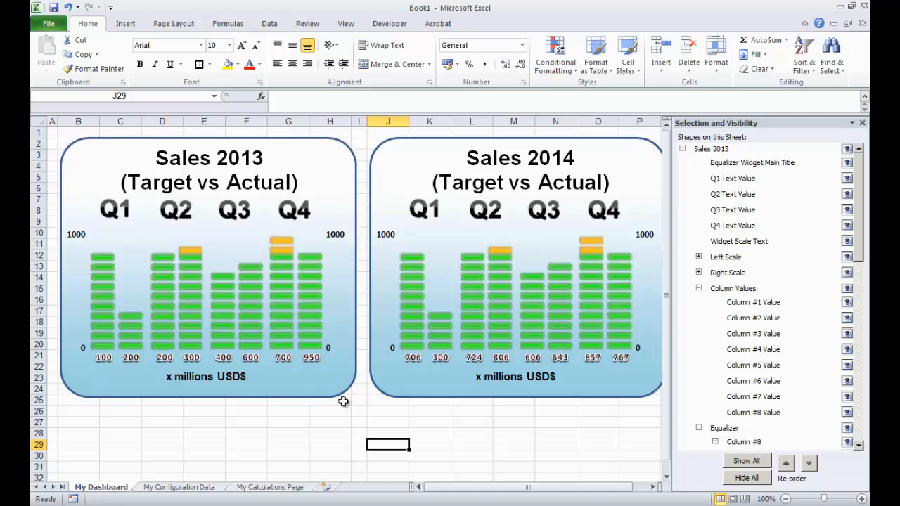
- Collapse the shape groups and link the Sales 2013 Column #1 Green equalizer shape to cell J10 on My Calculations Page
{"action": "left_click", "coordinate": [699, 288]}
{"action": "scroll", "coordinate": [786, 276], "scroll_direction": "down", "scroll_amount": 3}
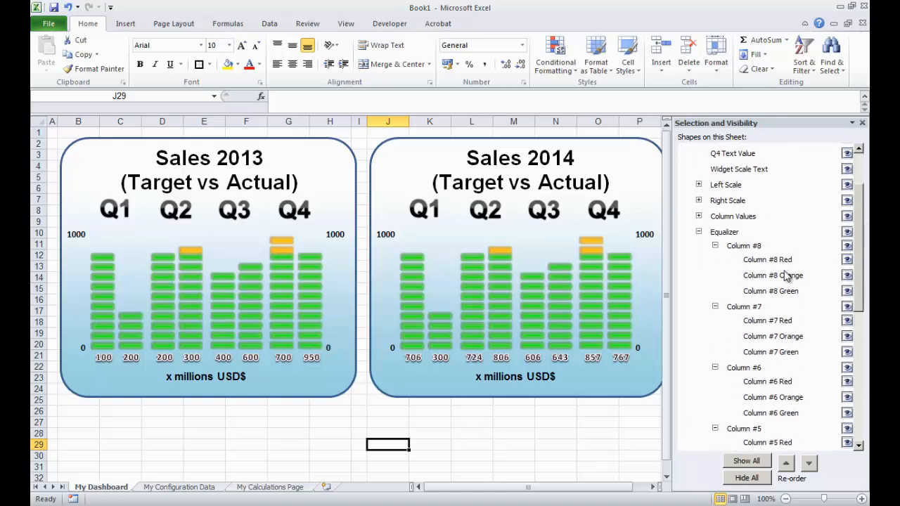
{"action": "left_click", "coordinate": [715, 246]}
{"action": "left_click", "coordinate": [715, 262]}
{"action": "left_click", "coordinate": [715, 277]}
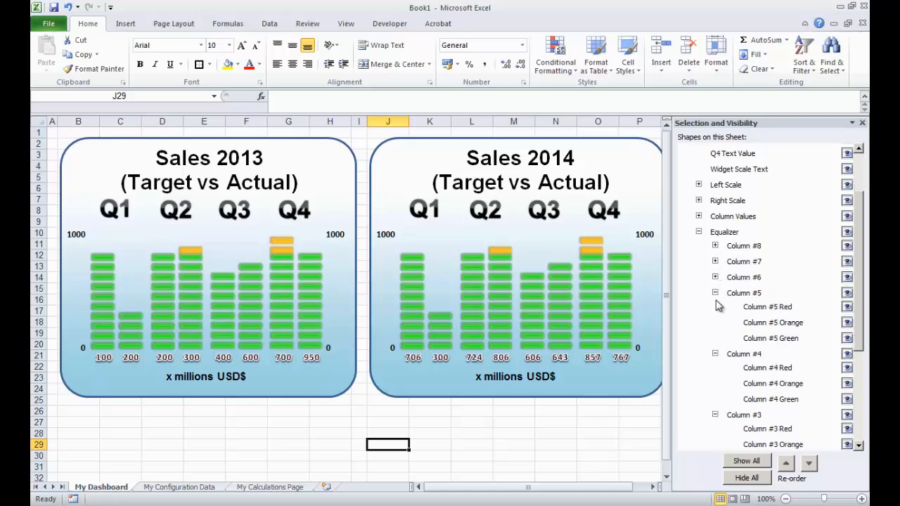
{"action": "left_click", "coordinate": [716, 293]}
{"action": "left_click", "coordinate": [715, 309]}
{"action": "left_click", "coordinate": [715, 324]}
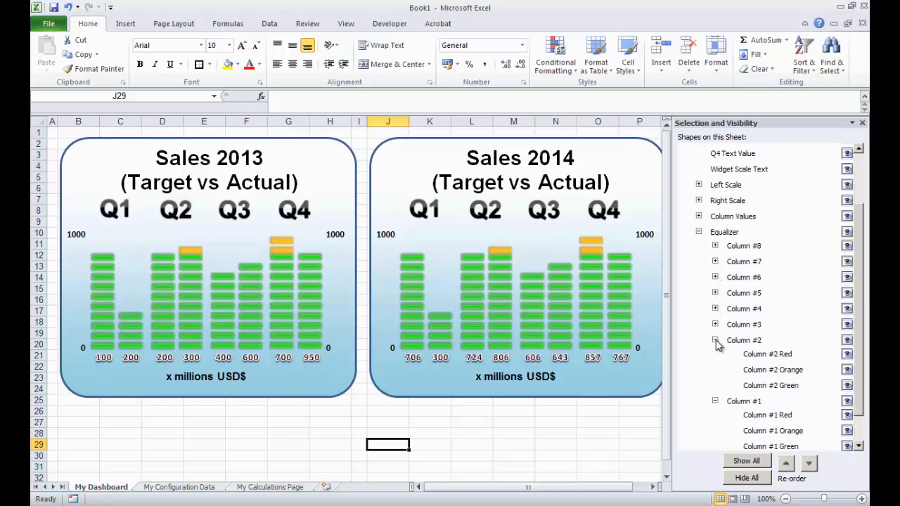
{"action": "left_click", "coordinate": [715, 339]}
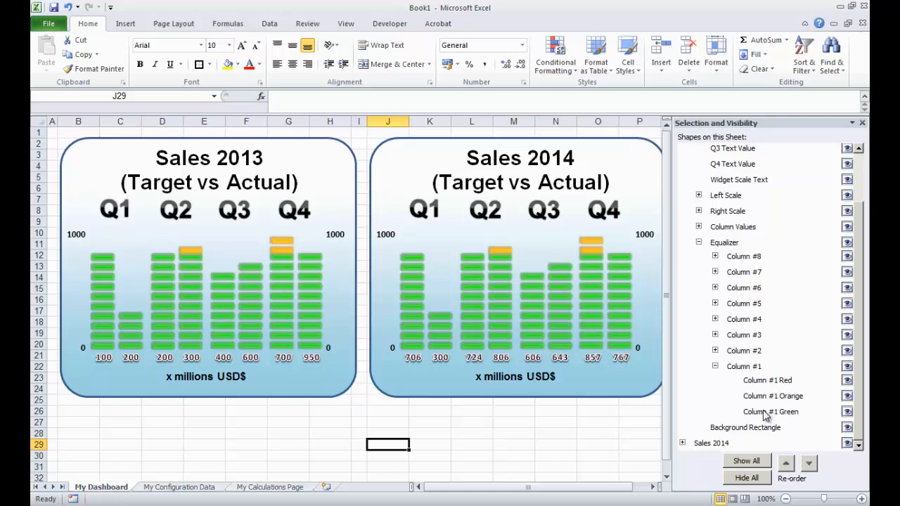
{"action": "left_click", "coordinate": [766, 413]}
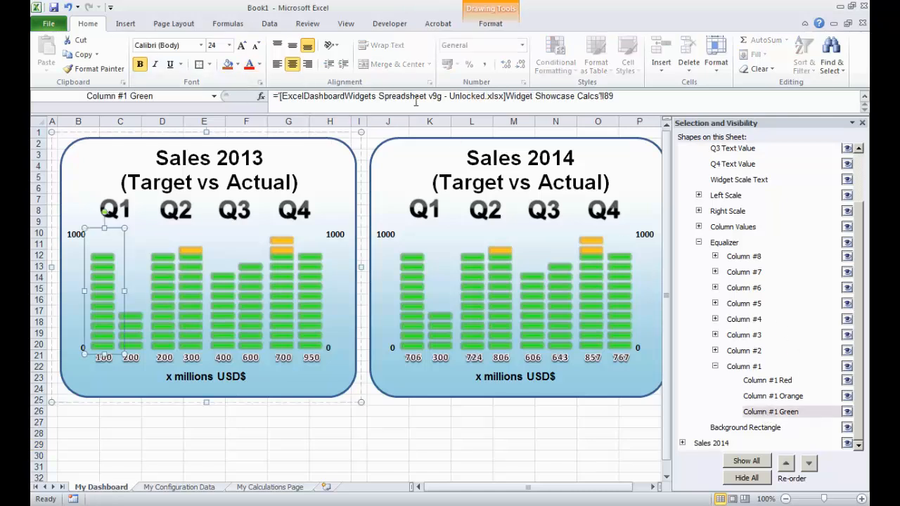
{"action": "left_click_drag", "start_coordinate": [624, 95], "coordinate": [273, 96]}
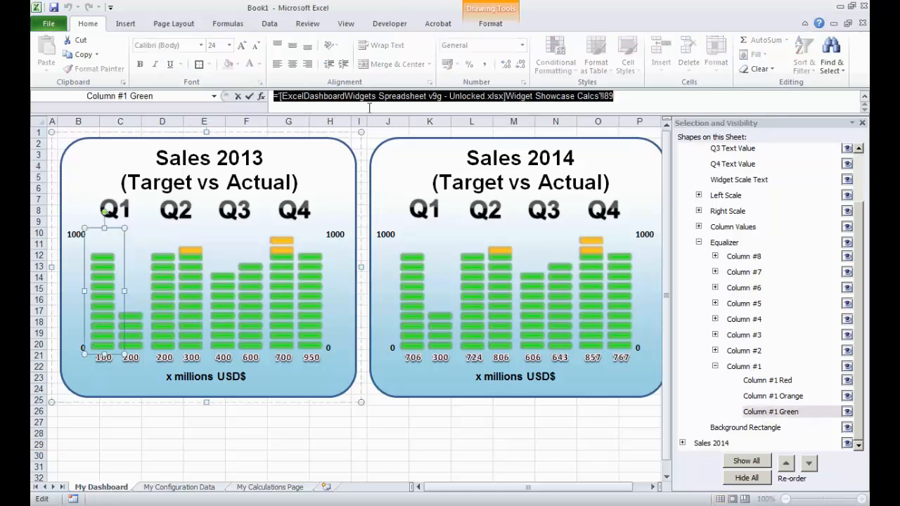
{"action": "type", "text": "="}
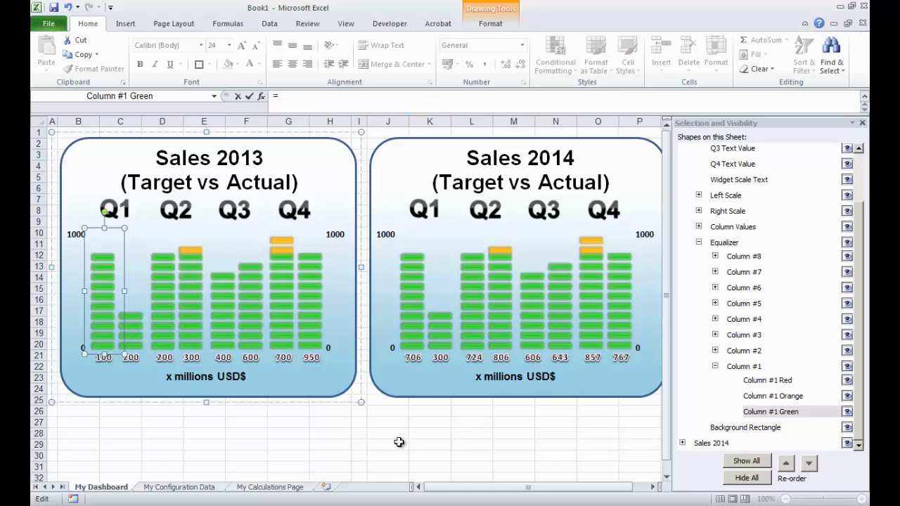
{"action": "left_click", "coordinate": [263, 489]}
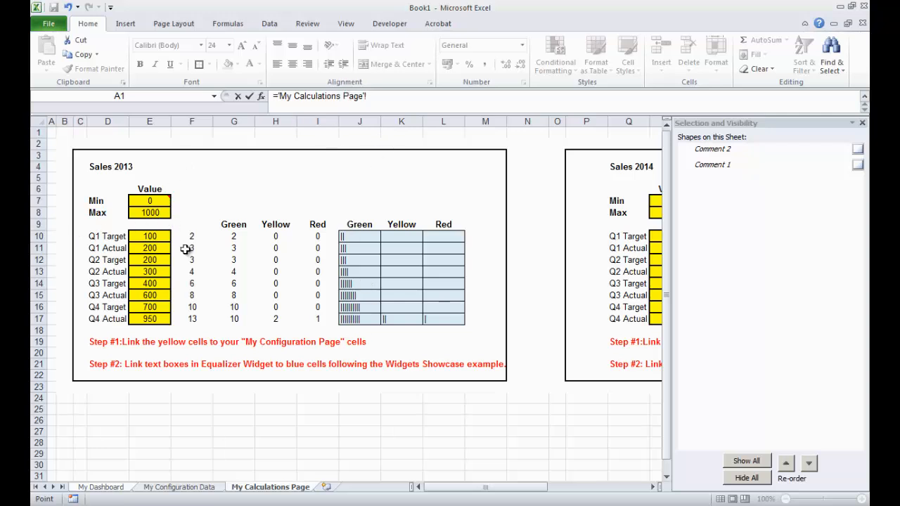
{"action": "left_click", "coordinate": [356, 234]}
{"action": "key", "text": "Return"}
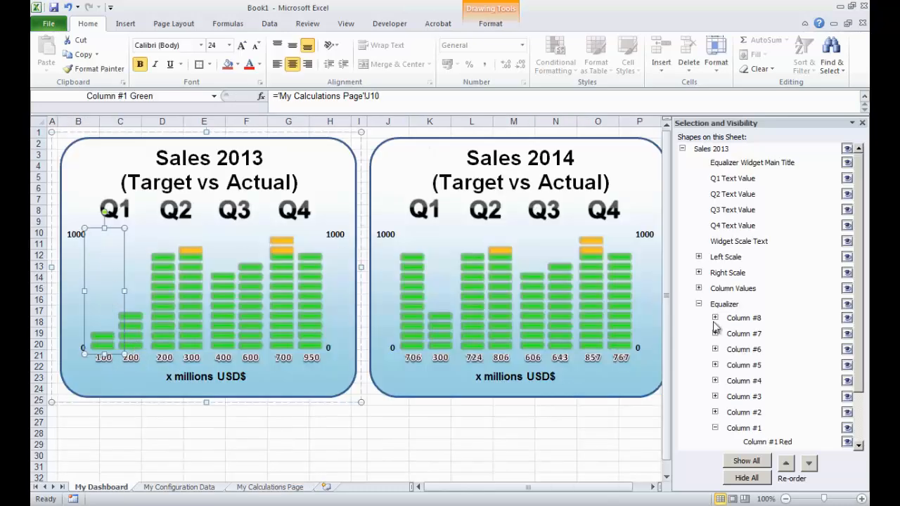
- Link the Sales 2013 Column #1 Orange equalizer shape to cell K10 on My Calculations Page
{"action": "scroll", "coordinate": [857, 261], "scroll_direction": "down", "scroll_amount": 3}
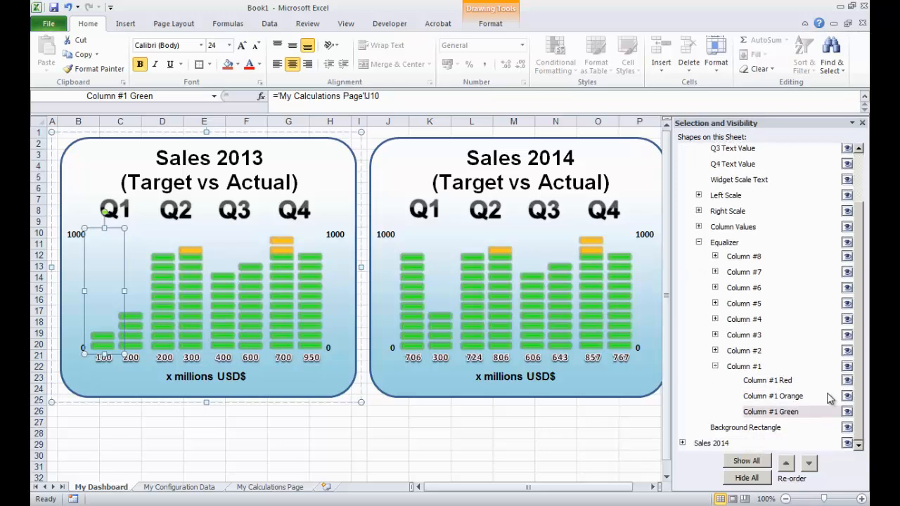
{"action": "left_click", "coordinate": [787, 398]}
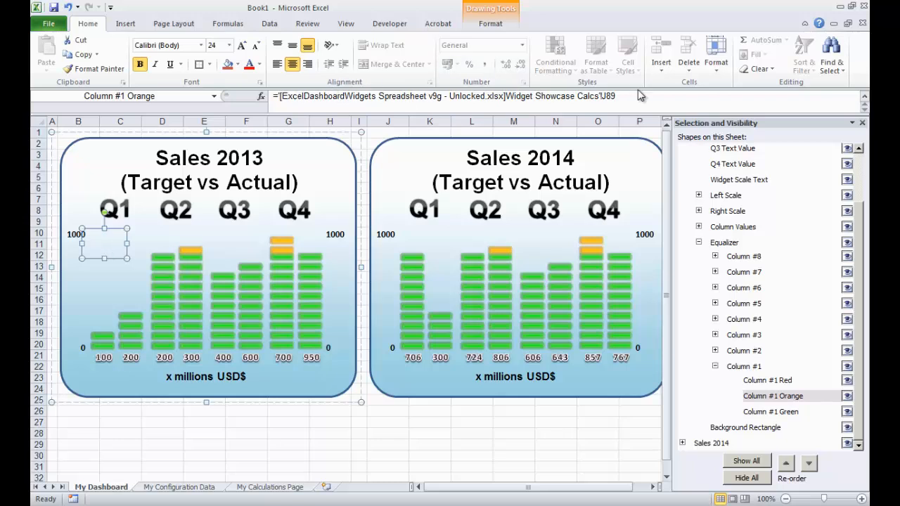
{"action": "left_click_drag", "start_coordinate": [625, 96], "coordinate": [271, 93]}
{"action": "type", "text": "="}
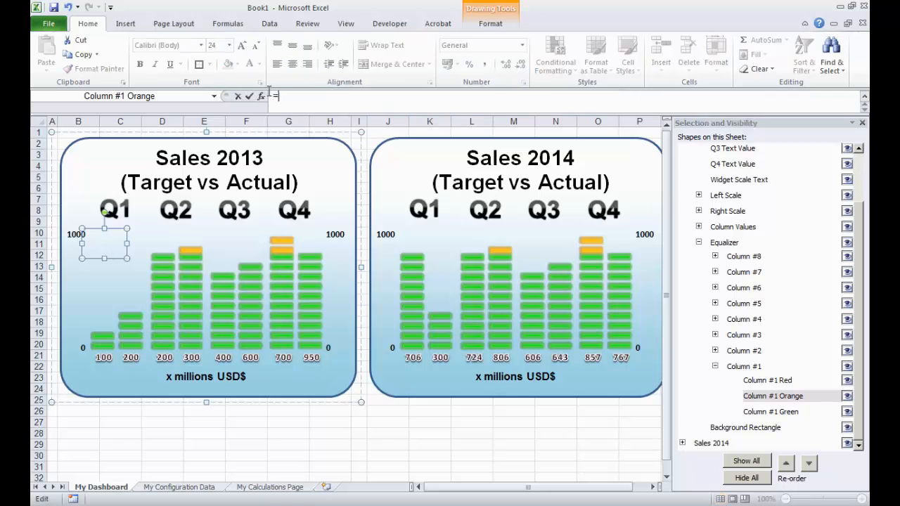
{"action": "left_click", "coordinate": [270, 486]}
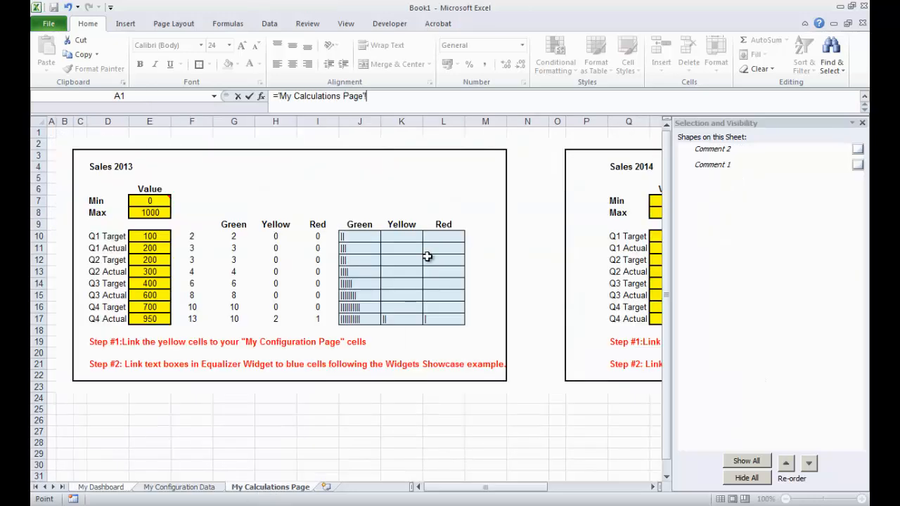
{"action": "left_click", "coordinate": [408, 235]}
{"action": "key", "text": "Return"}
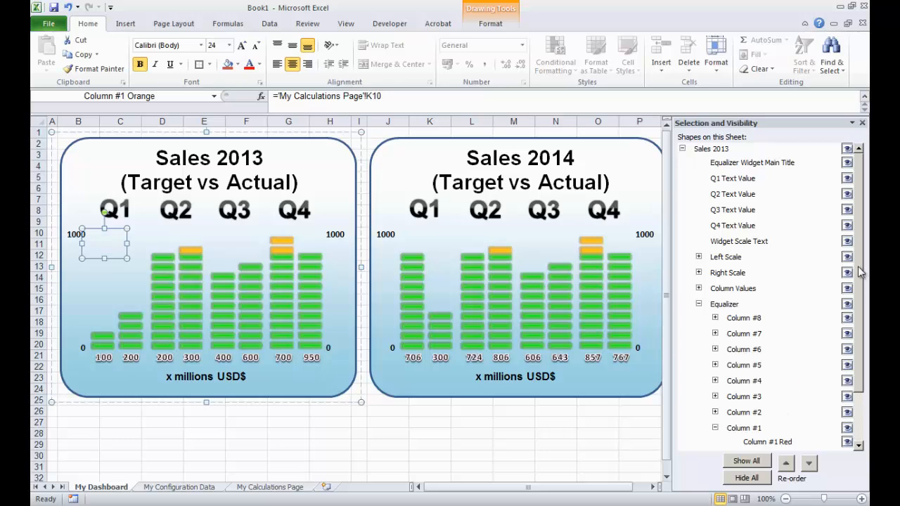
- Link the Sales 2013 Column #1 Red equalizer shape to cell L10 on My Calculations Page
{"action": "left_click_drag", "start_coordinate": [861, 273], "coordinate": [865, 332]}
{"action": "left_click", "coordinate": [773, 381]}
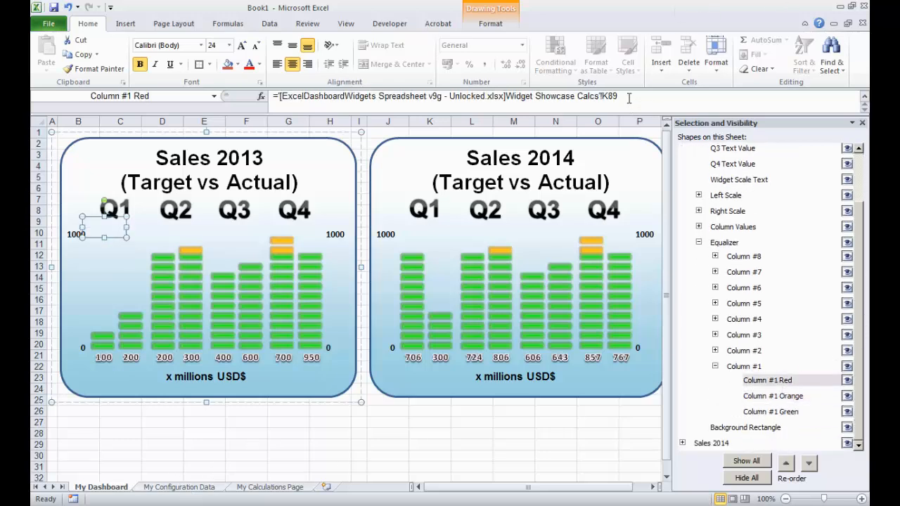
{"action": "left_click_drag", "start_coordinate": [346, 106], "coordinate": [254, 94]}
{"action": "type", "text": "="}
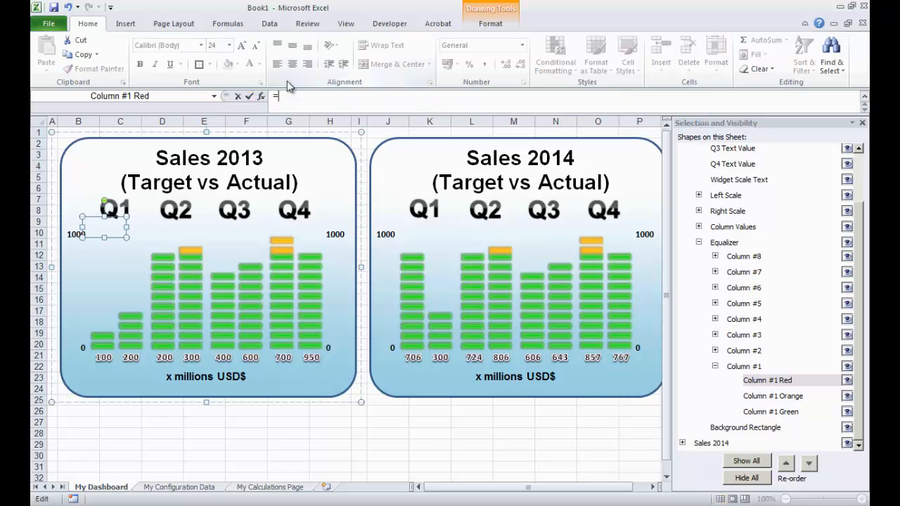
{"action": "left_click", "coordinate": [264, 487]}
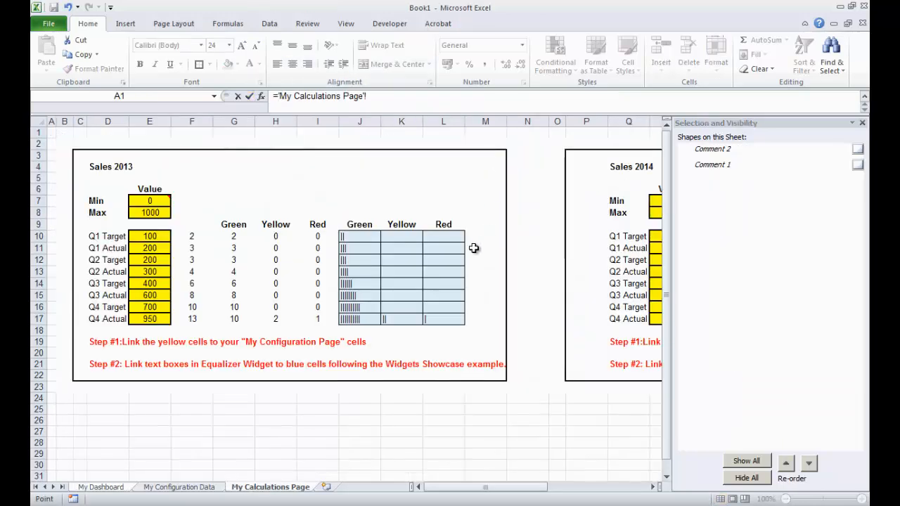
{"action": "left_click", "coordinate": [447, 236]}
{"action": "key", "text": "Return"}
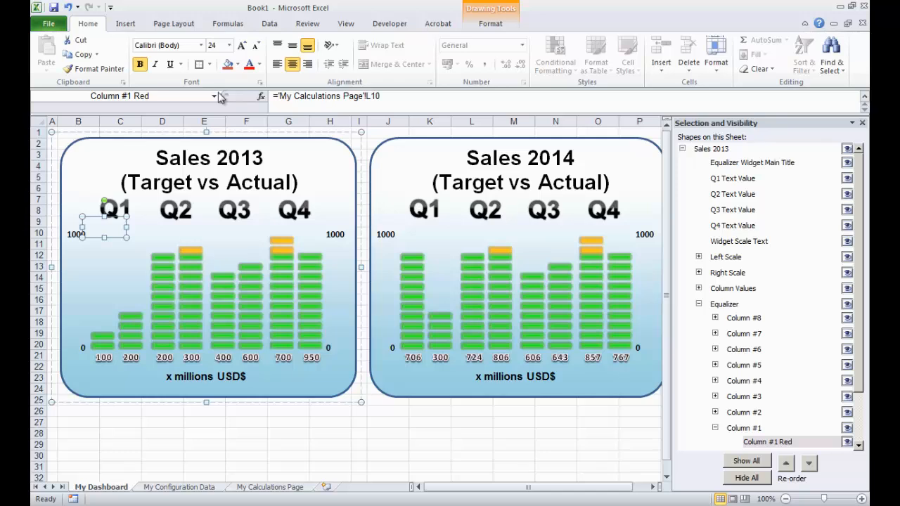
- Collapse the Column #1 group and link the Sales 2013 Column #2 Green equalizer shape to cell J11 on My Calculations Page
{"action": "scroll", "coordinate": [760, 411], "scroll_direction": "down", "scroll_amount": 2}
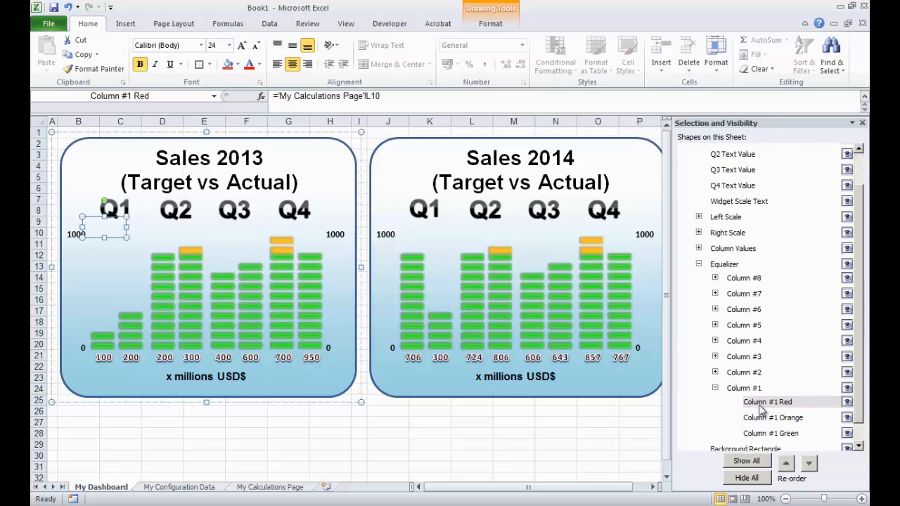
{"action": "left_click", "coordinate": [716, 387]}
{"action": "left_click", "coordinate": [715, 396]}
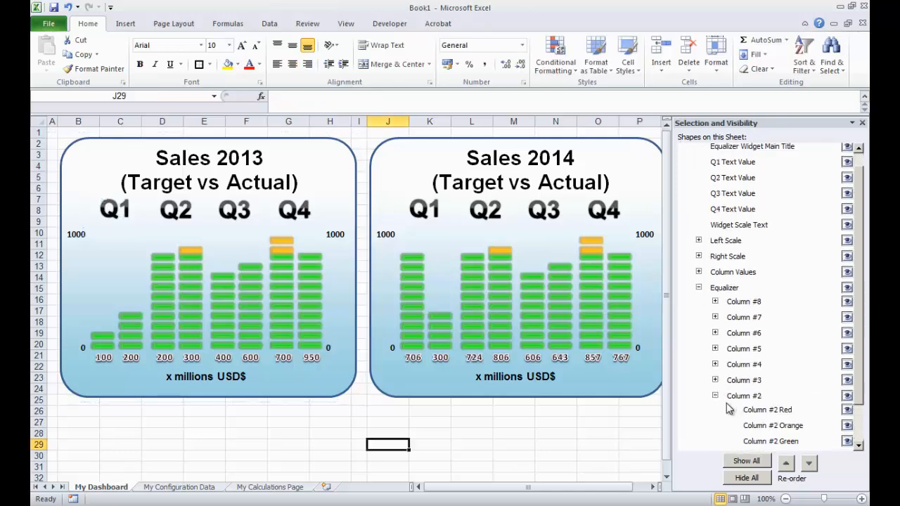
{"action": "scroll", "coordinate": [776, 445], "scroll_direction": "down", "scroll_amount": 2}
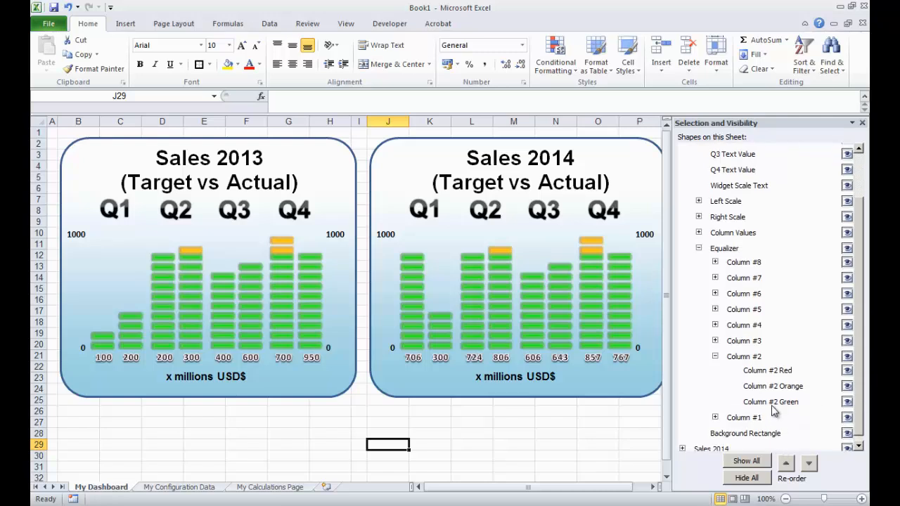
{"action": "left_click", "coordinate": [775, 405]}
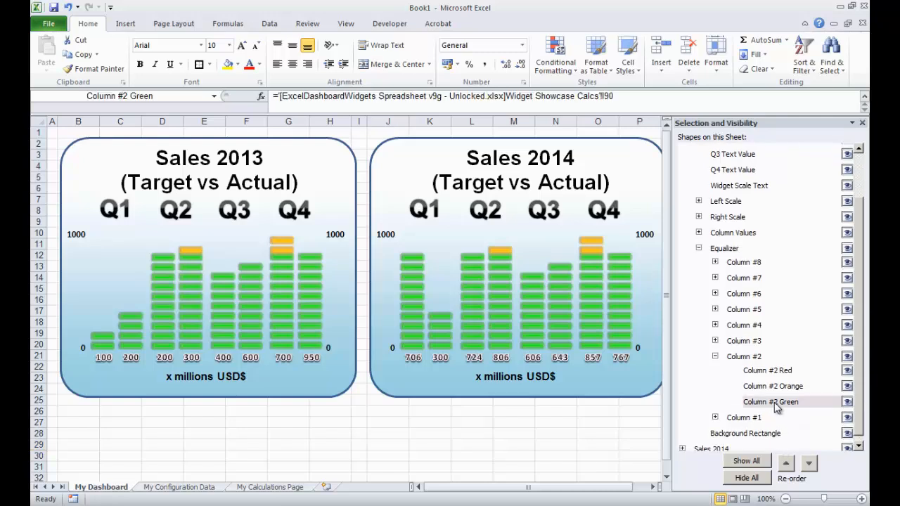
{"action": "left_click_drag", "start_coordinate": [620, 96], "coordinate": [275, 95]}
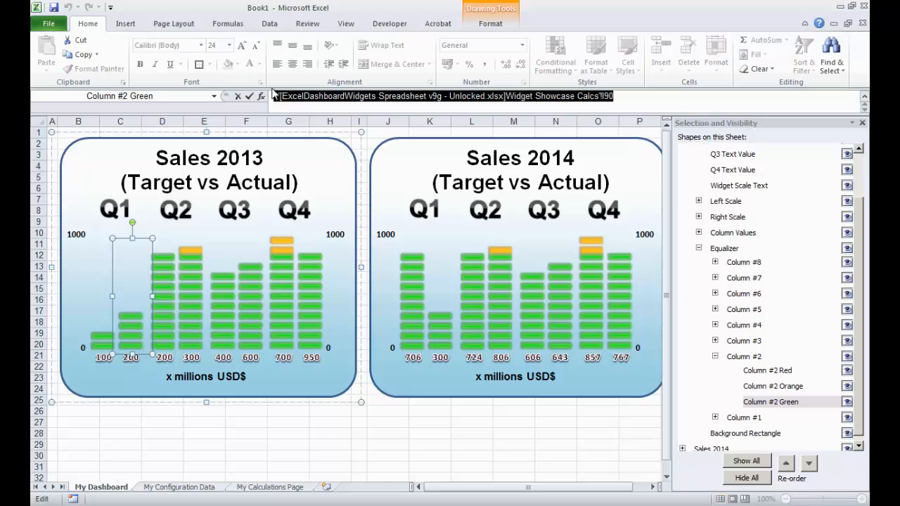
{"action": "key", "text": "BackSpace"}
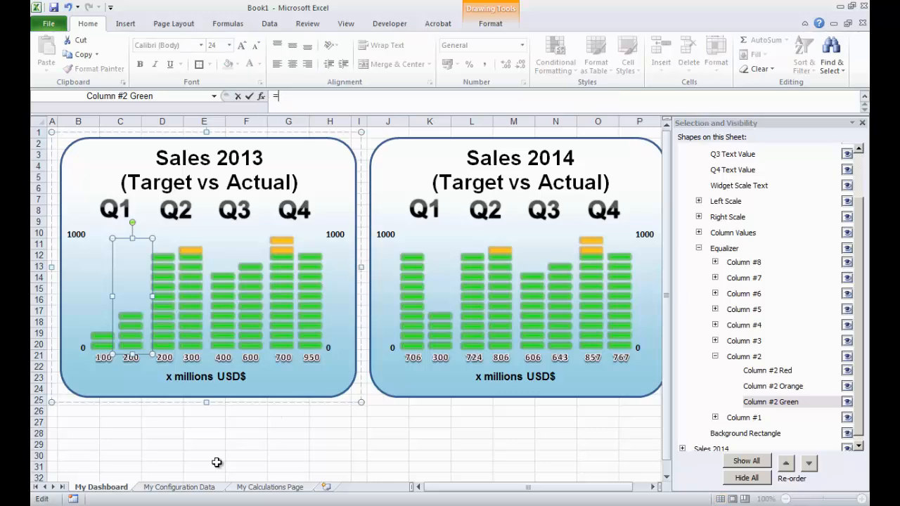
{"action": "left_click", "coordinate": [252, 486]}
{"action": "left_click", "coordinate": [354, 245]}
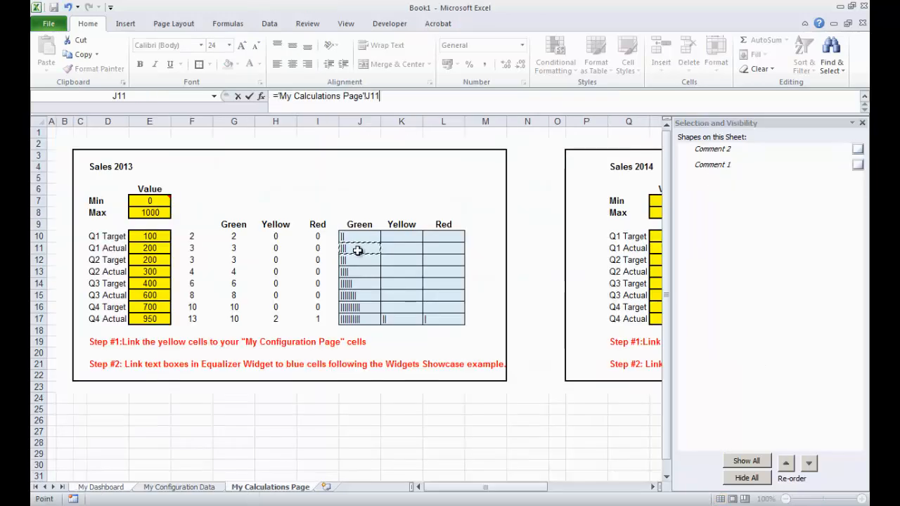
{"action": "key", "text": "Return"}
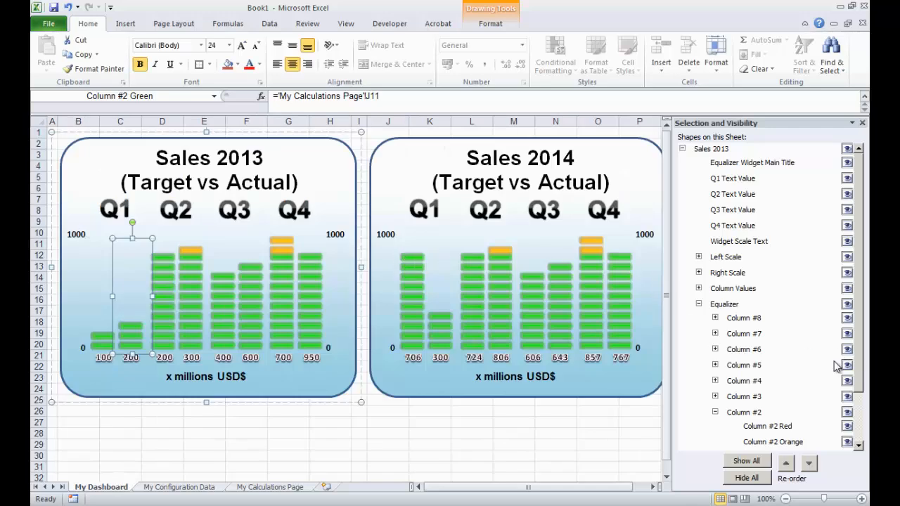
- Link the Sales 2013 Column #2 Orange equalizer shape to cell K11 on My Calculations Page
{"action": "left_click_drag", "start_coordinate": [858, 313], "coordinate": [862, 355]}
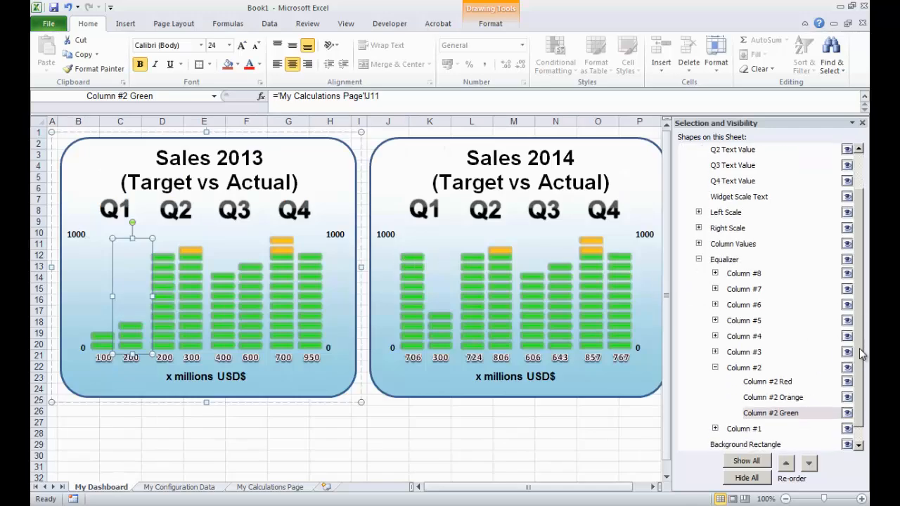
{"action": "left_click", "coordinate": [793, 398]}
{"action": "left_click_drag", "start_coordinate": [626, 96], "coordinate": [274, 96]}
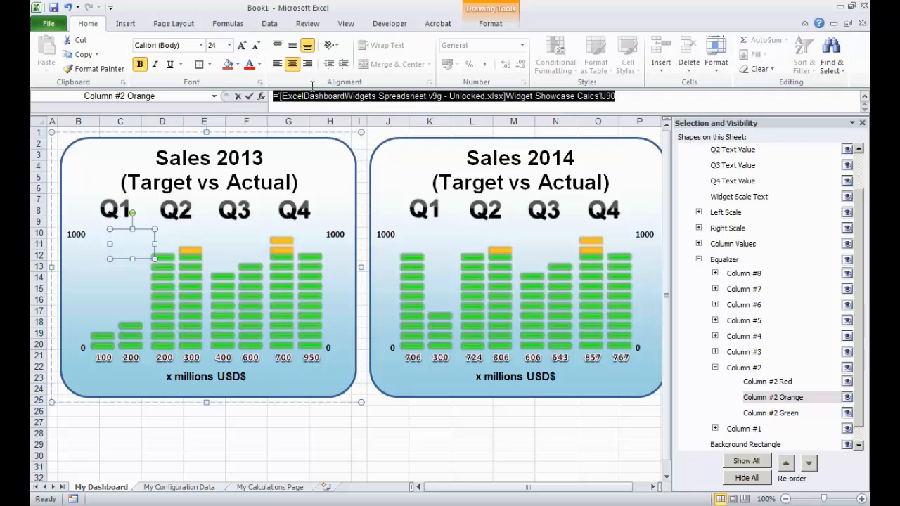
{"action": "type", "text": "="}
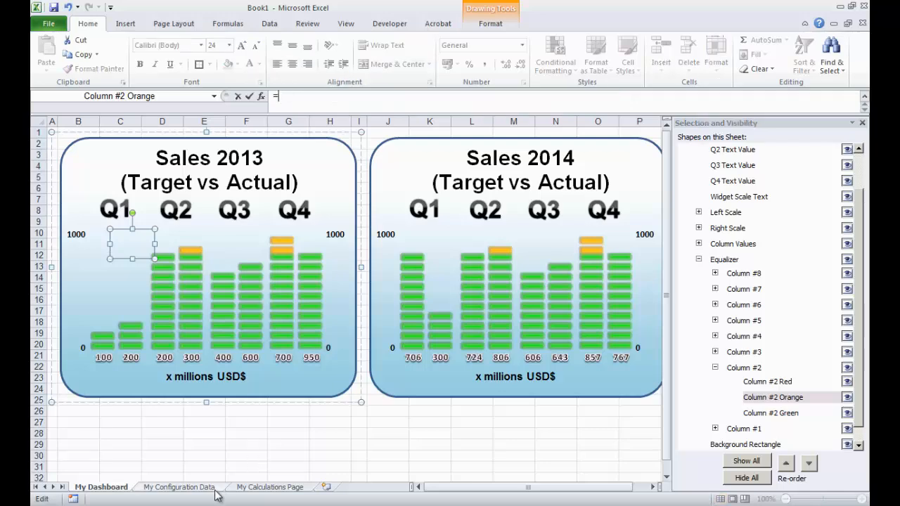
{"action": "left_click", "coordinate": [253, 487]}
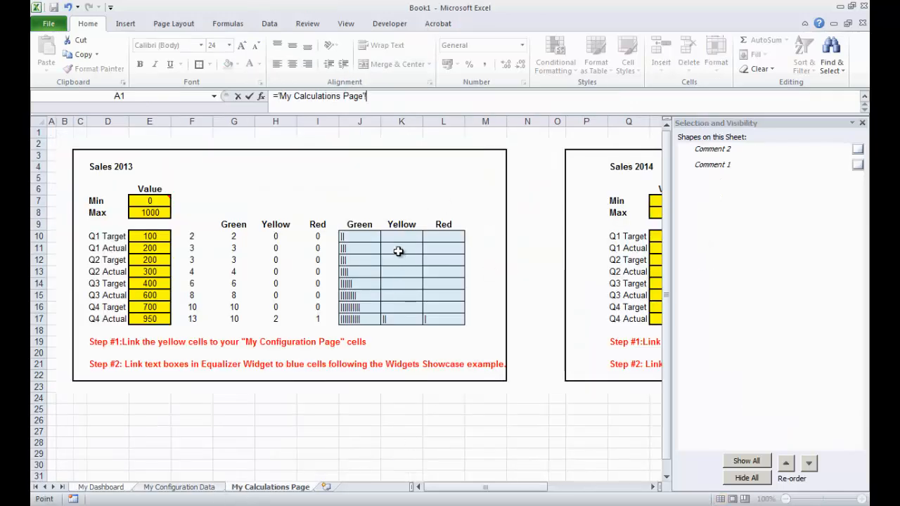
{"action": "left_click", "coordinate": [402, 248]}
{"action": "key", "text": "Return"}
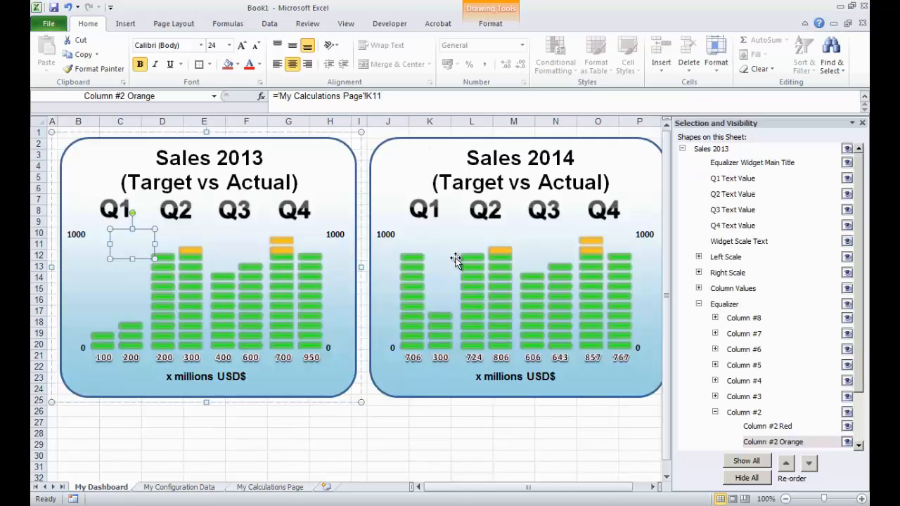
- Link the Sales 2013 Column #2 Red equalizer shape to cell L11 on My Calculations Page
{"action": "scroll", "coordinate": [838, 415], "scroll_direction": "down", "scroll_amount": 2}
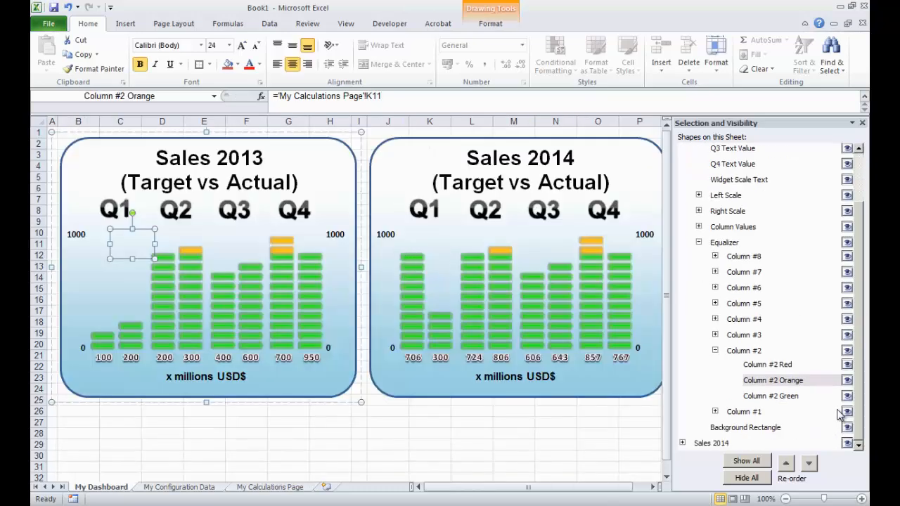
{"action": "left_click", "coordinate": [787, 368]}
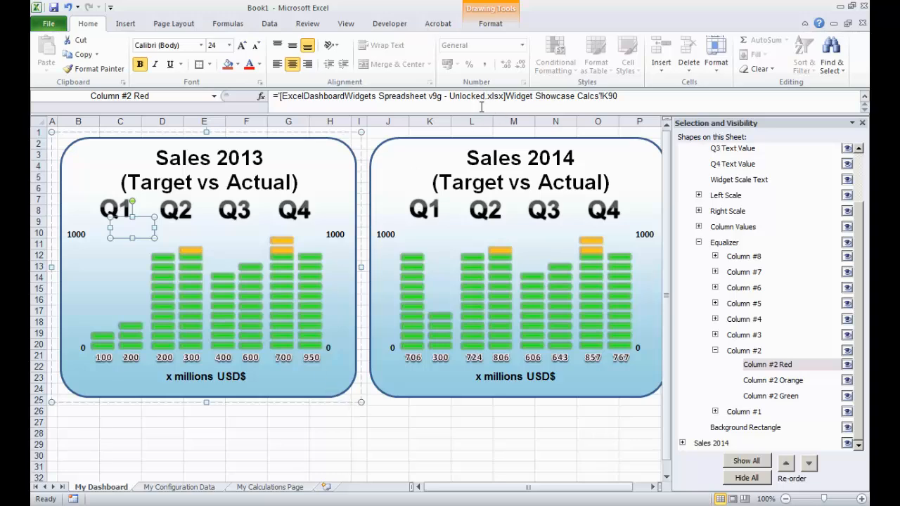
{"action": "left_click_drag", "start_coordinate": [618, 97], "coordinate": [284, 80]}
{"action": "type", "text": "="}
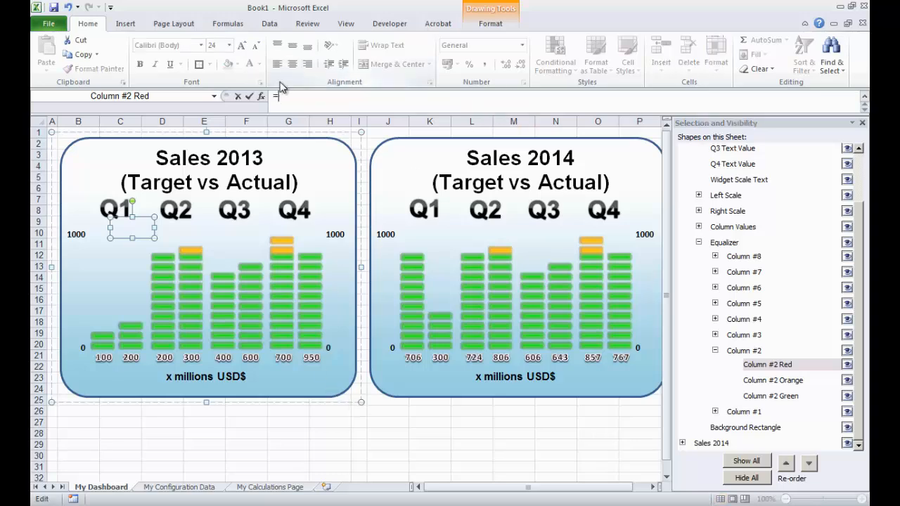
{"action": "left_click", "coordinate": [278, 490]}
{"action": "left_click", "coordinate": [430, 248]}
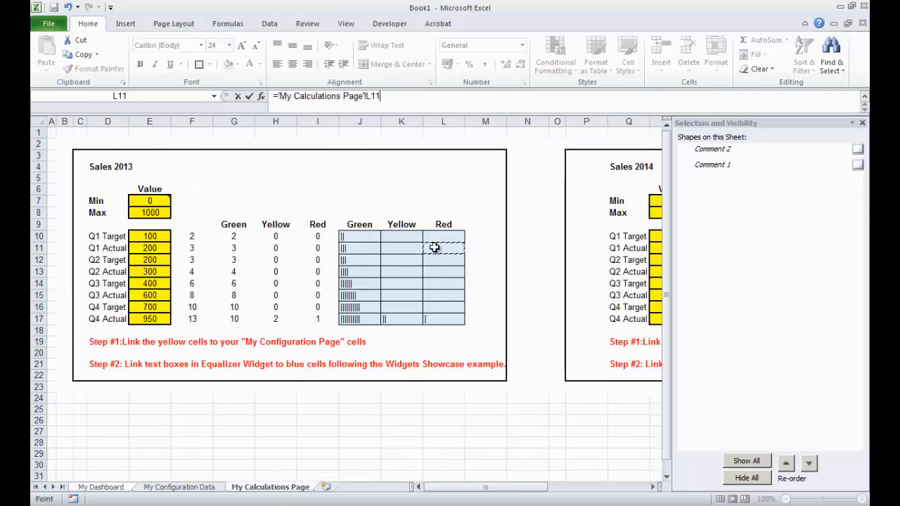
{"action": "key", "text": "Return"}
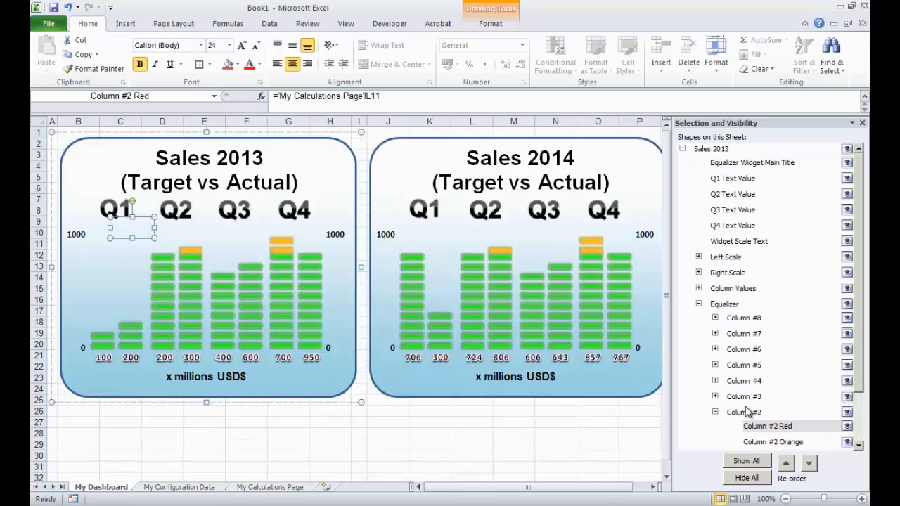
- Collapse the Column #2 group and link the Sales 2013 Column #3 Green equalizer shape to cell J12 on My Calculations Page
{"action": "left_click", "coordinate": [715, 412]}
{"action": "left_click", "coordinate": [715, 396]}
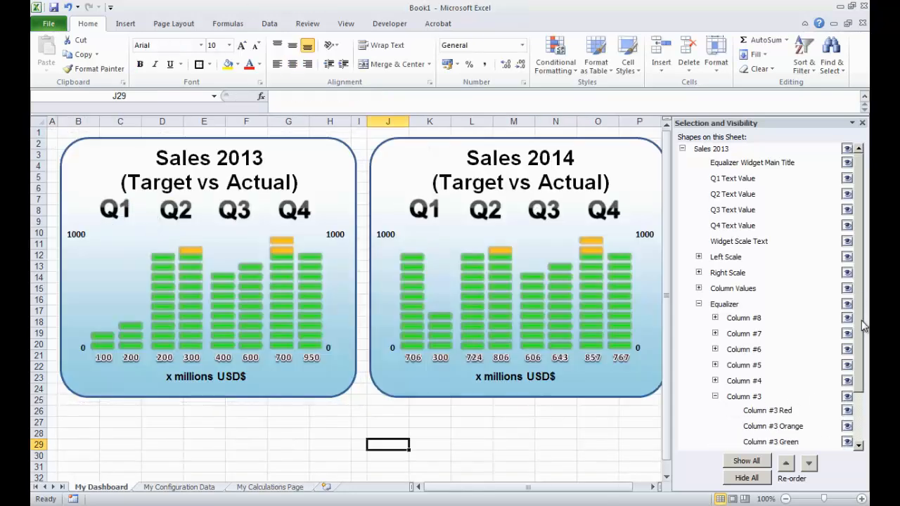
{"action": "left_click_drag", "start_coordinate": [864, 324], "coordinate": [867, 397]}
{"action": "left_click", "coordinate": [784, 381]}
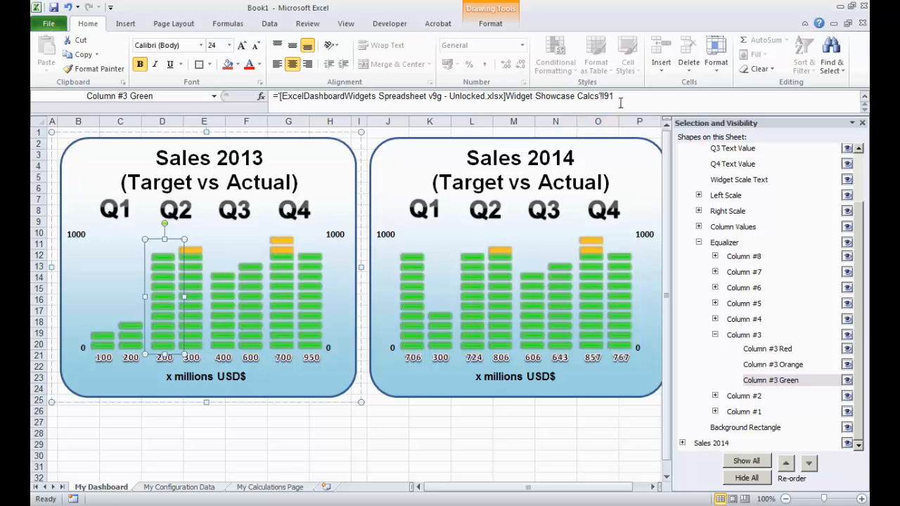
{"action": "left_click_drag", "start_coordinate": [620, 103], "coordinate": [264, 100]}
{"action": "key", "text": "BackSpace"}
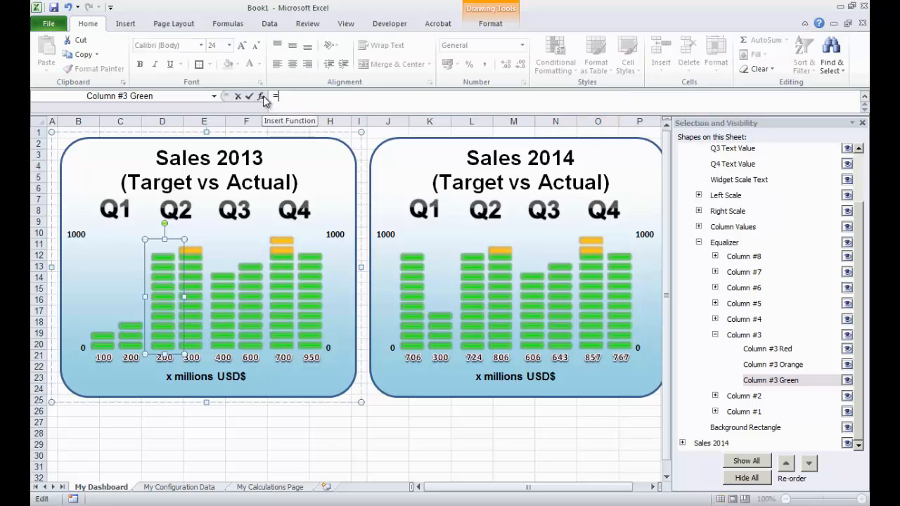
{"action": "left_click", "coordinate": [271, 487]}
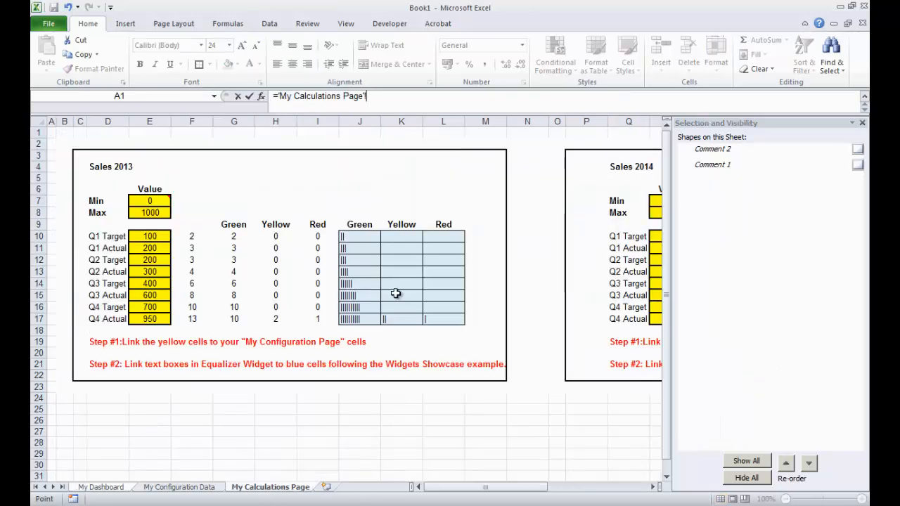
{"action": "left_click", "coordinate": [363, 257]}
{"action": "key", "text": "Return"}
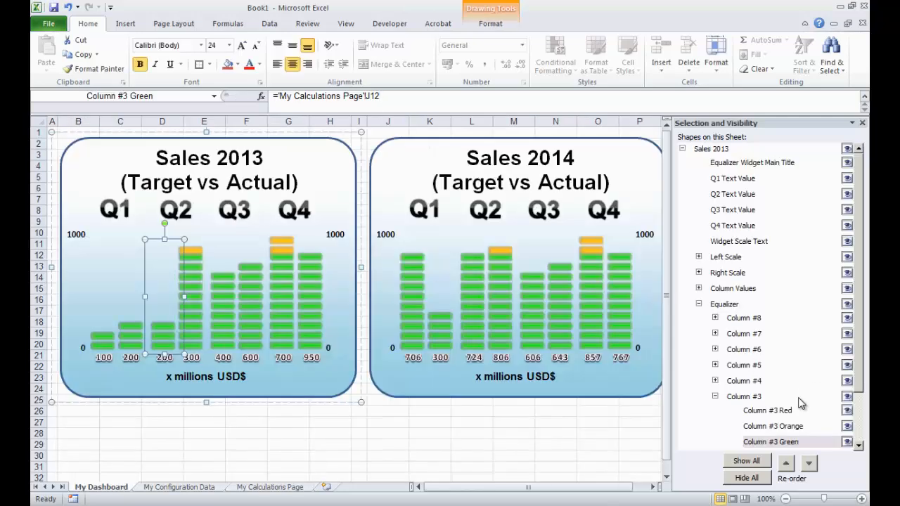
- Link the Sales 2013 Column #3 Orange equalizer shape to cell K12 on My Calculations Page
{"action": "left_click", "coordinate": [799, 428]}
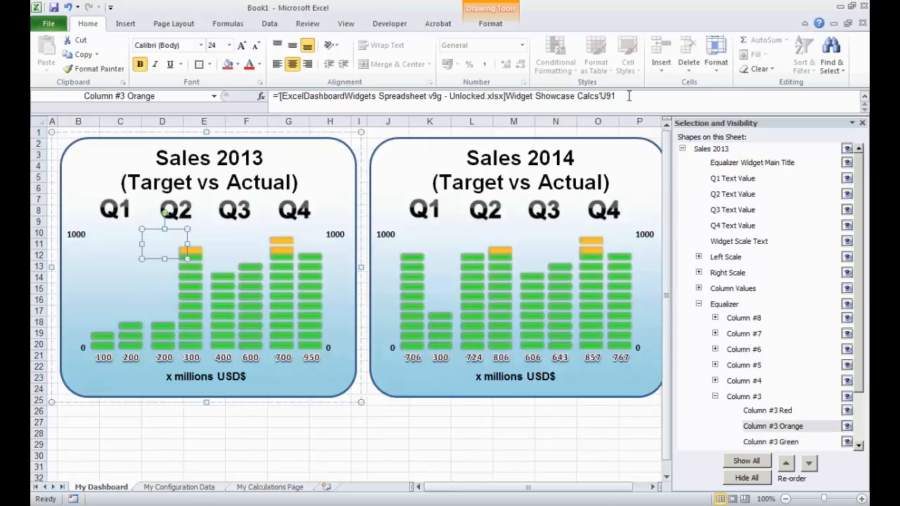
{"action": "left_click_drag", "start_coordinate": [620, 97], "coordinate": [275, 96]}
{"action": "type", "text": "="}
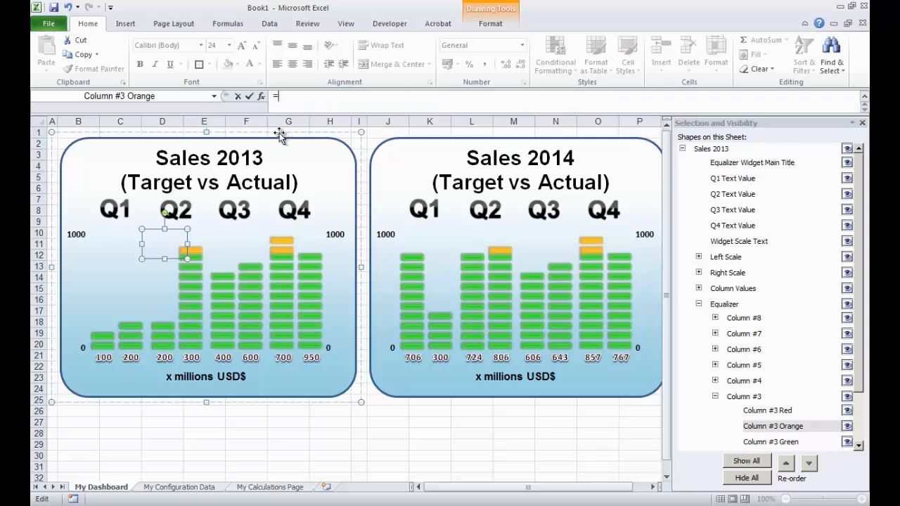
{"action": "left_click", "coordinate": [275, 486]}
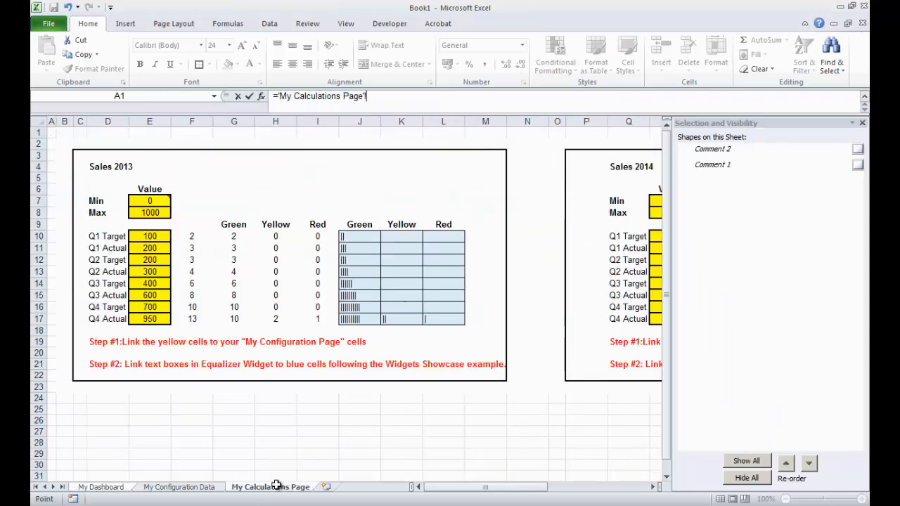
{"action": "left_click", "coordinate": [398, 259]}
{"action": "key", "text": "Return"}
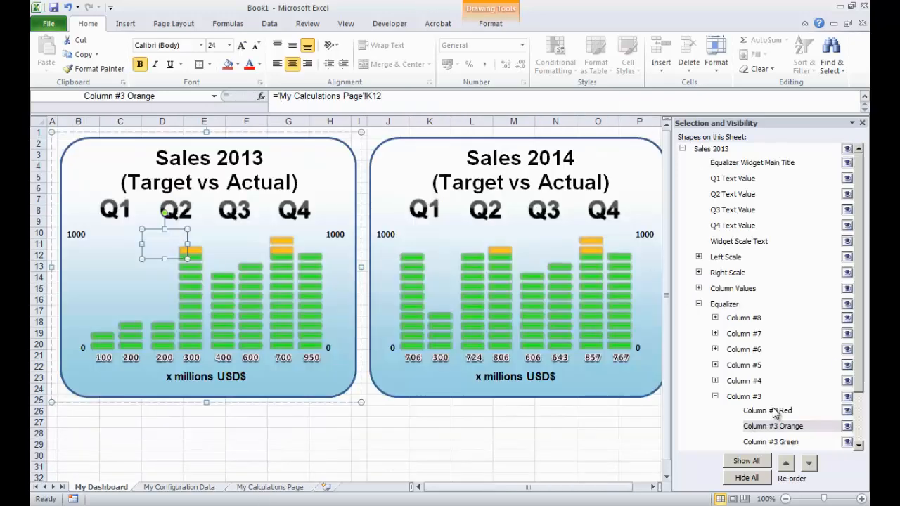
- Link the Sales 2013 Column #3 Red equalizer shape to cell L12 on My Calculations Page
{"action": "left_click", "coordinate": [776, 414]}
{"action": "left_click_drag", "start_coordinate": [623, 95], "coordinate": [264, 95]}
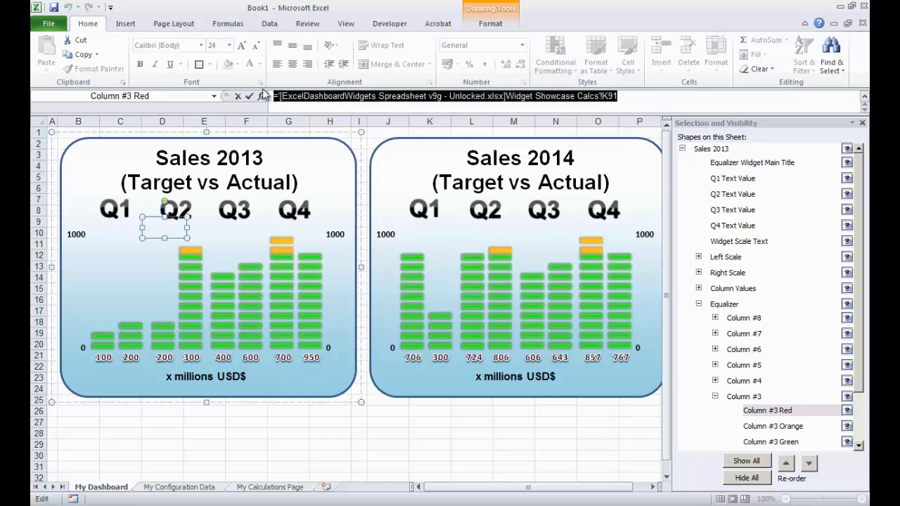
{"action": "type", "text": "="}
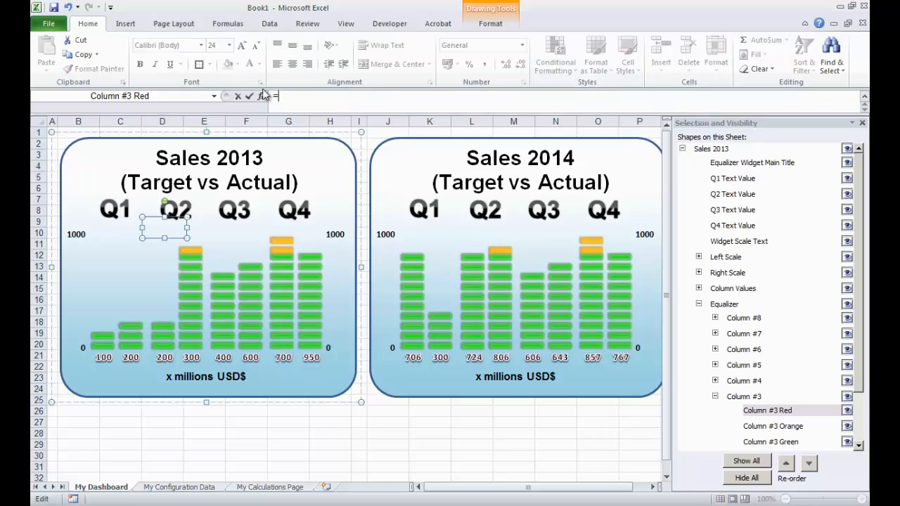
{"action": "left_click", "coordinate": [267, 488]}
{"action": "left_click", "coordinate": [443, 261]}
{"action": "key", "text": "Return"}
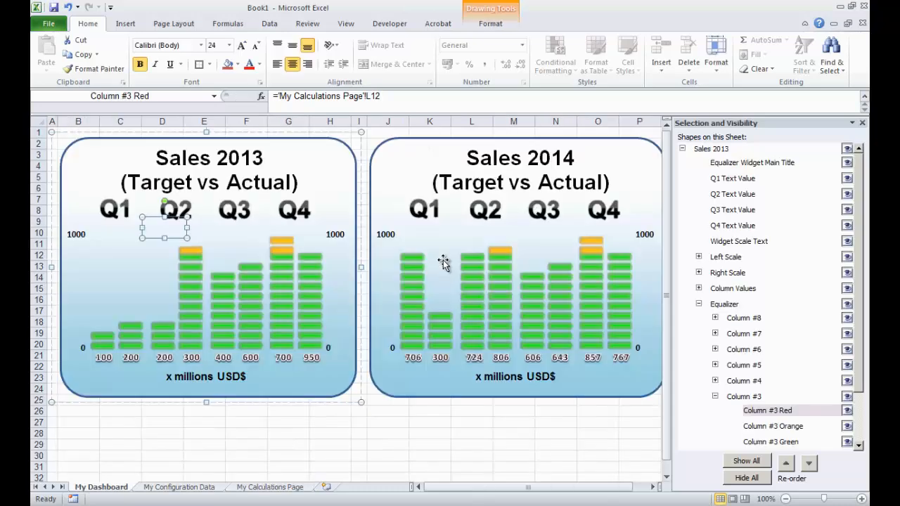
- Collapse the Column #3 group and link the Sales 2013 Column #4 Green equalizer shape to cell J13 on My Calculations Page
{"action": "left_click", "coordinate": [715, 397]}
{"action": "left_click", "coordinate": [715, 380]}
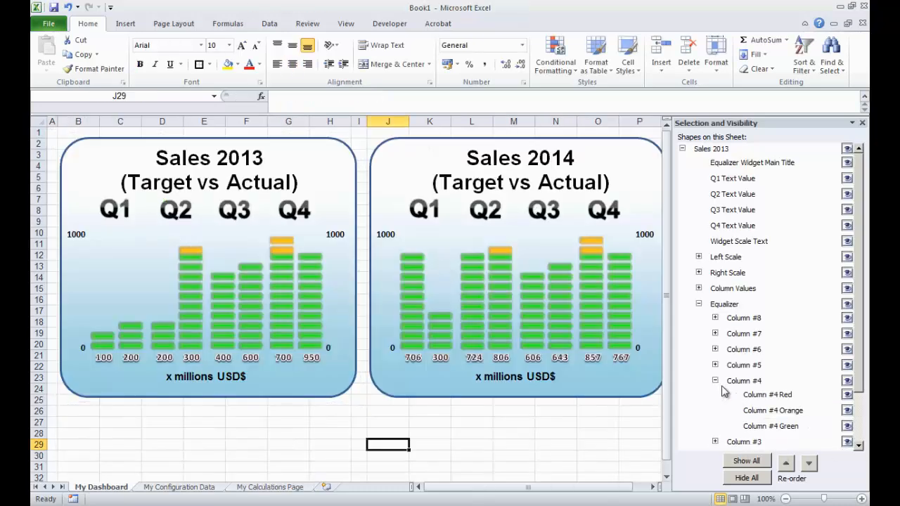
{"action": "left_click", "coordinate": [809, 426]}
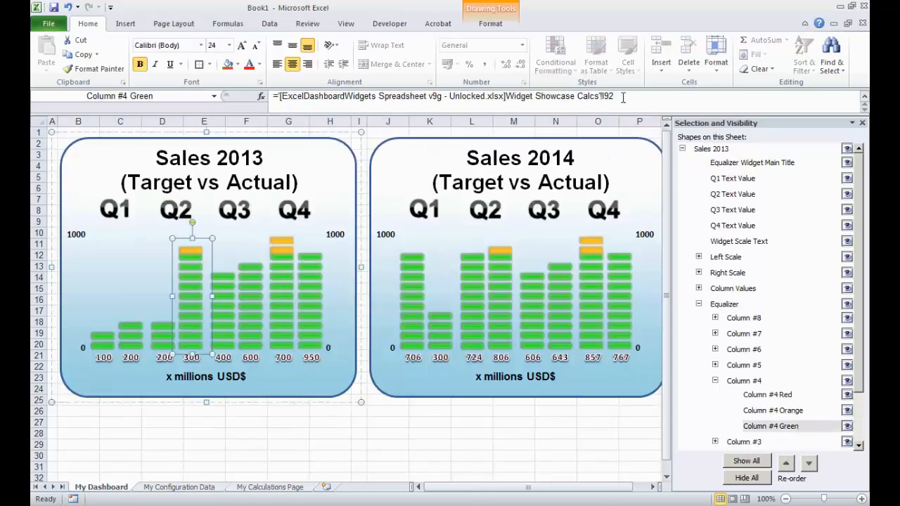
{"action": "left_click_drag", "start_coordinate": [623, 97], "coordinate": [275, 96]}
{"action": "type", "text": "="}
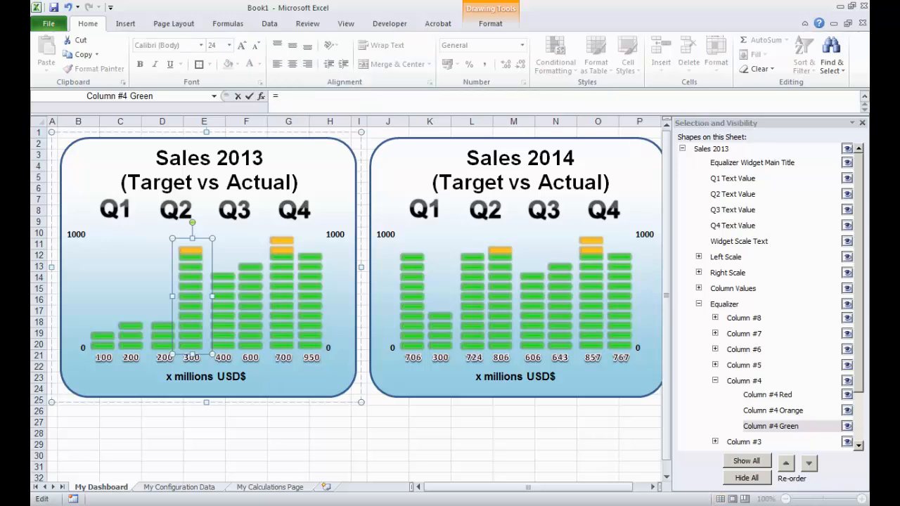
{"action": "left_click", "coordinate": [274, 490]}
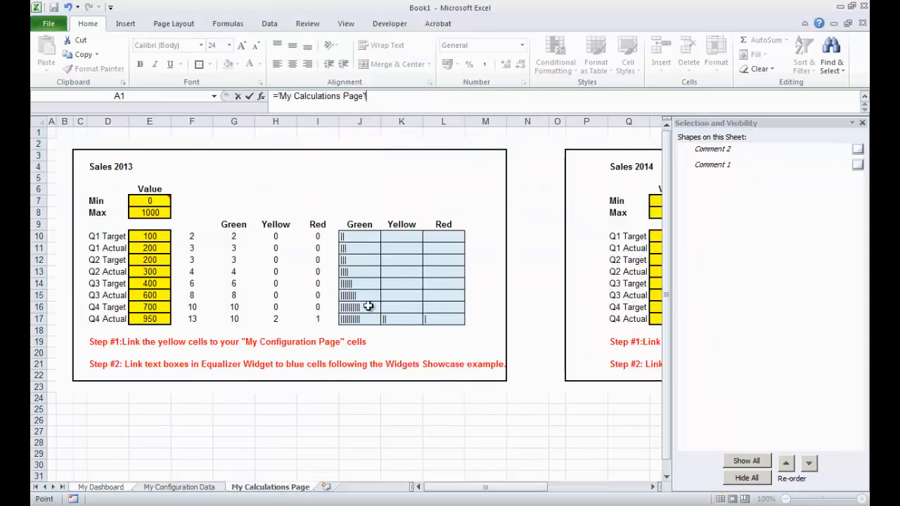
{"action": "left_click", "coordinate": [358, 271]}
{"action": "key", "text": "Return"}
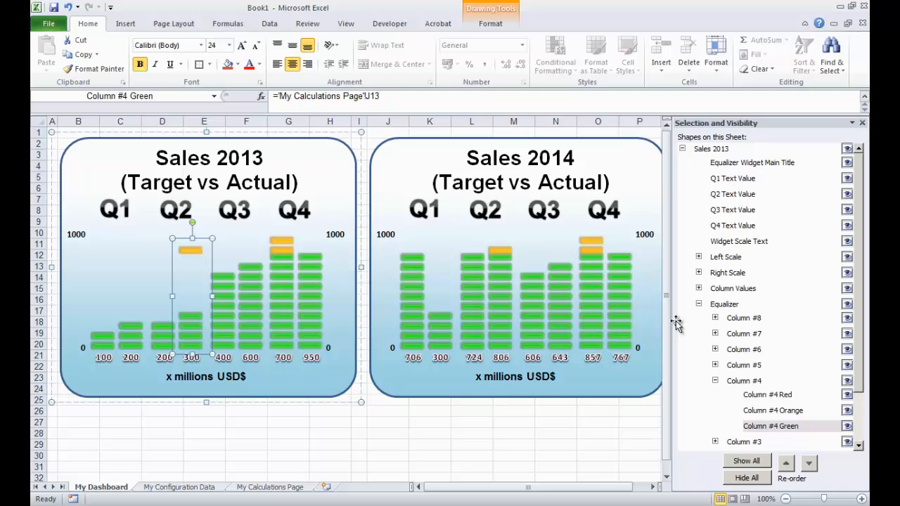
- Link the Sales 2013 Column #4 Orange equalizer shape to cell K13 on My Calculations Page
{"action": "left_click", "coordinate": [773, 410]}
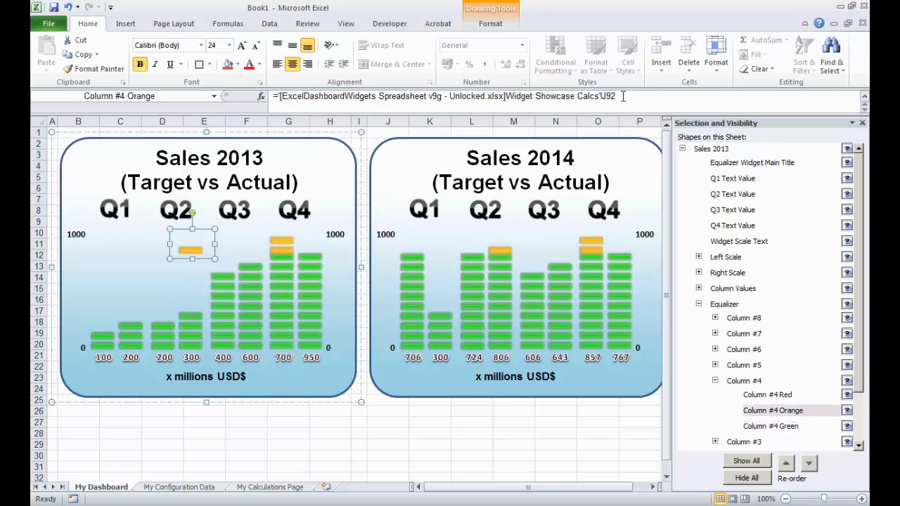
{"action": "left_click_drag", "start_coordinate": [623, 96], "coordinate": [241, 93]}
{"action": "type", "text": "="}
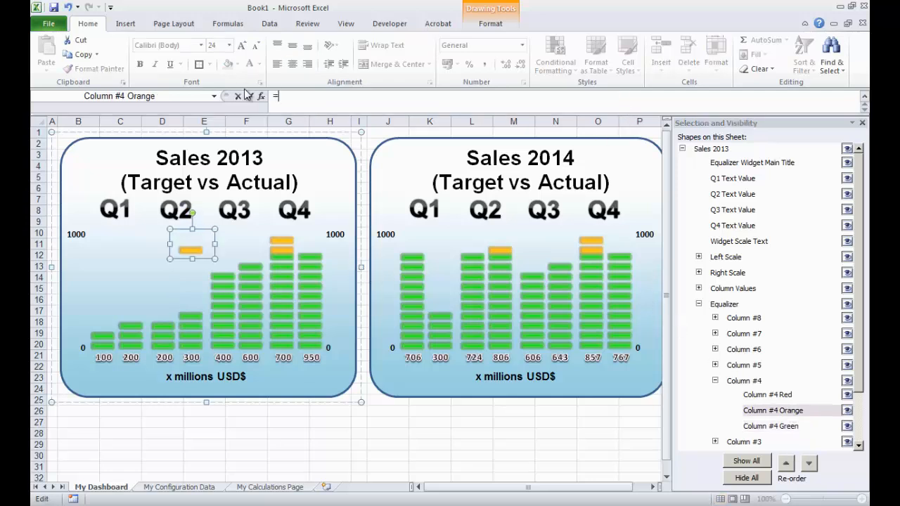
{"action": "left_click", "coordinate": [267, 487]}
{"action": "left_click", "coordinate": [395, 272]}
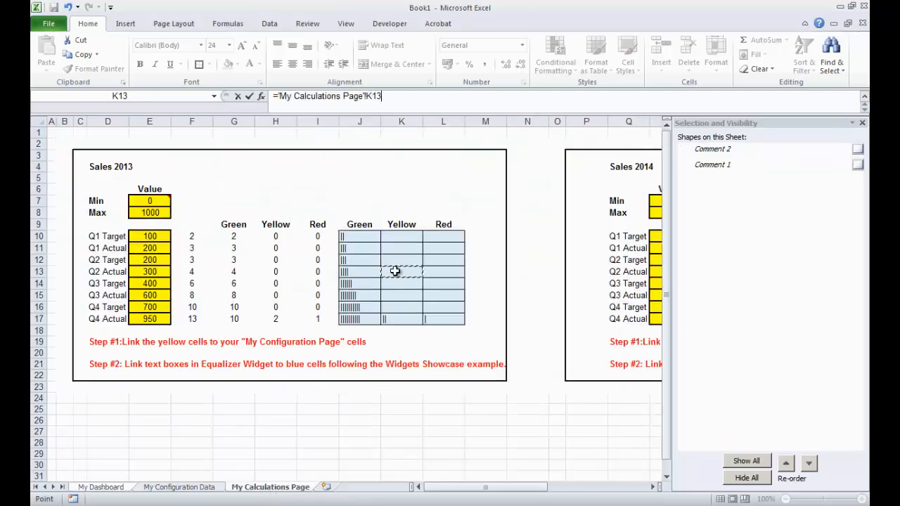
{"action": "key", "text": "Return"}
- Link the Sales 2013 Column #4 Red equalizer shape to cell L13 on My Calculations Page
{"action": "left_click", "coordinate": [786, 395]}
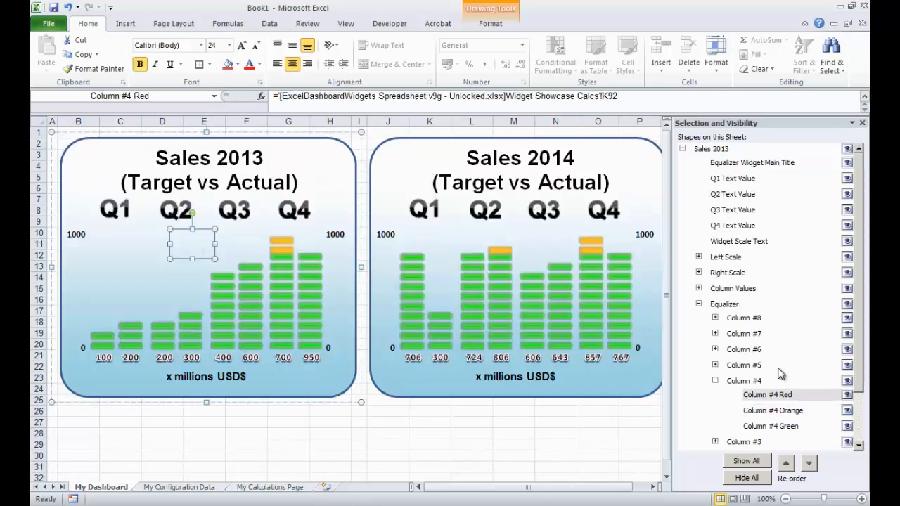
{"action": "left_click_drag", "start_coordinate": [629, 97], "coordinate": [257, 98]}
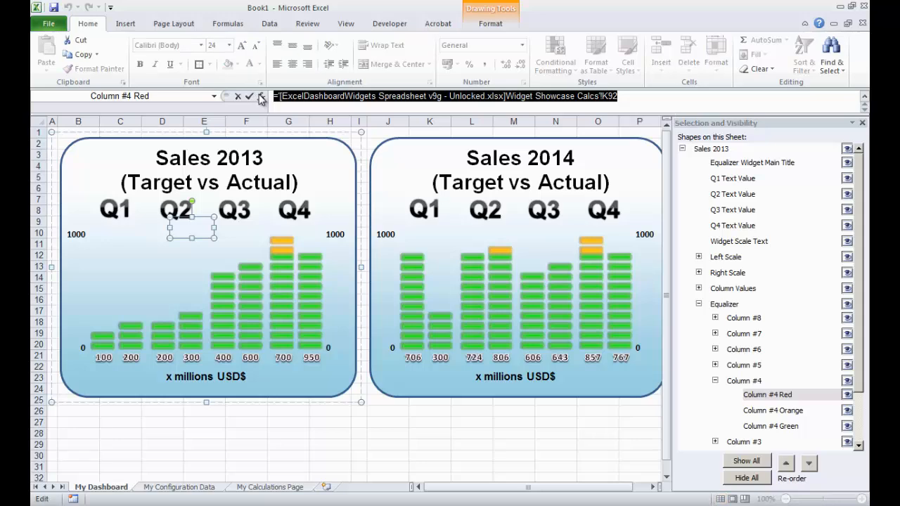
{"action": "type", "text": "="}
{"action": "left_click", "coordinate": [283, 490]}
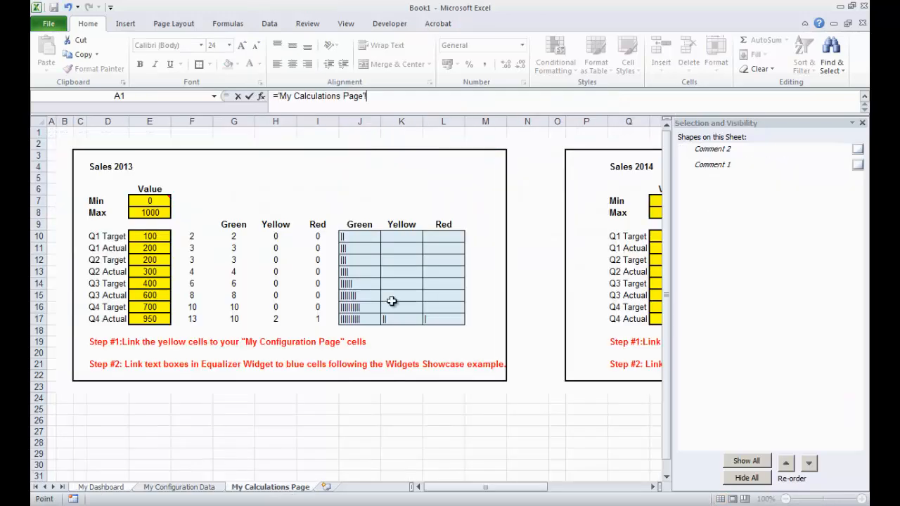
{"action": "left_click", "coordinate": [434, 270]}
{"action": "key", "text": "Return"}
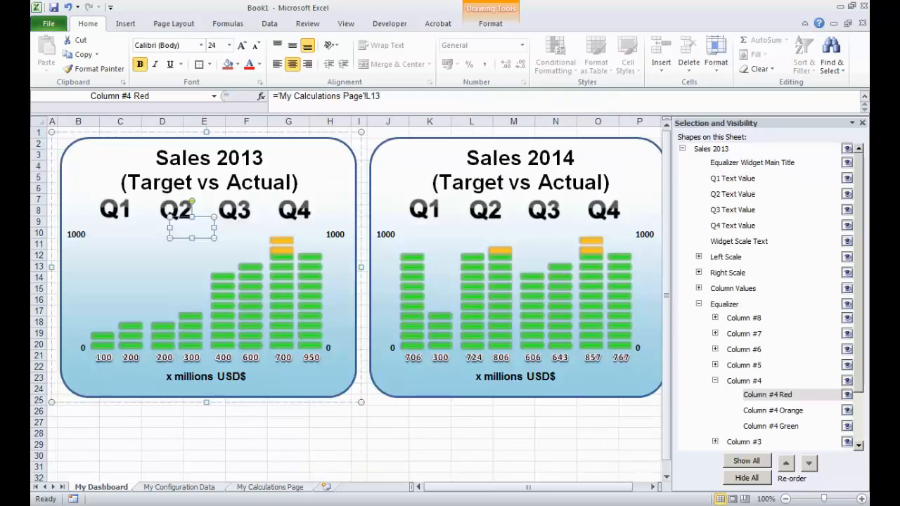
- Collapse the Column #4 group and link the Sales 2013 Column #5 Green equalizer shape to cell J14 on My Calculations Page
{"action": "left_click", "coordinate": [716, 380]}
{"action": "left_click", "coordinate": [715, 365]}
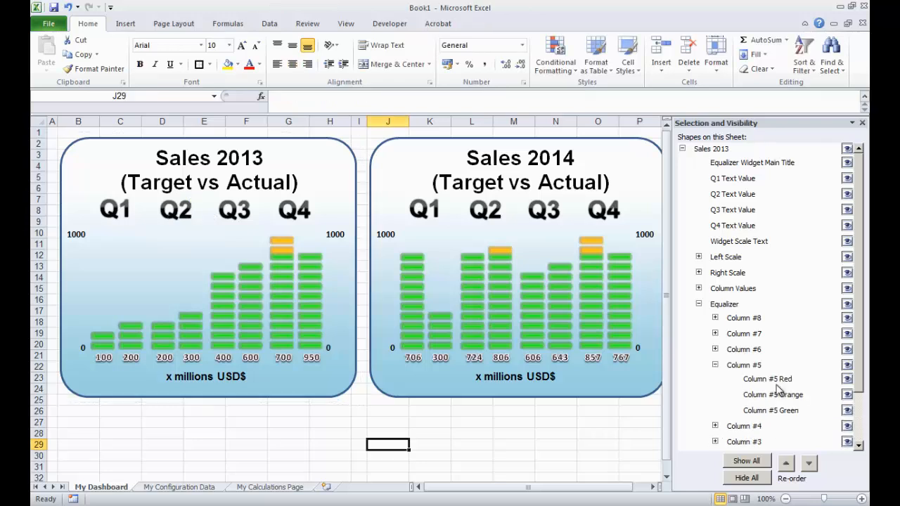
{"action": "left_click", "coordinate": [800, 409]}
{"action": "left_click_drag", "start_coordinate": [620, 93], "coordinate": [259, 97]}
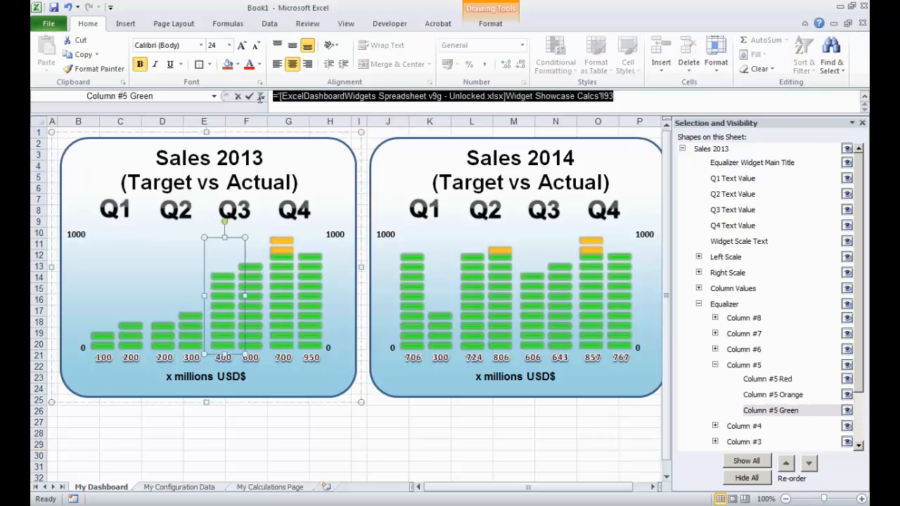
{"action": "type", "text": "="}
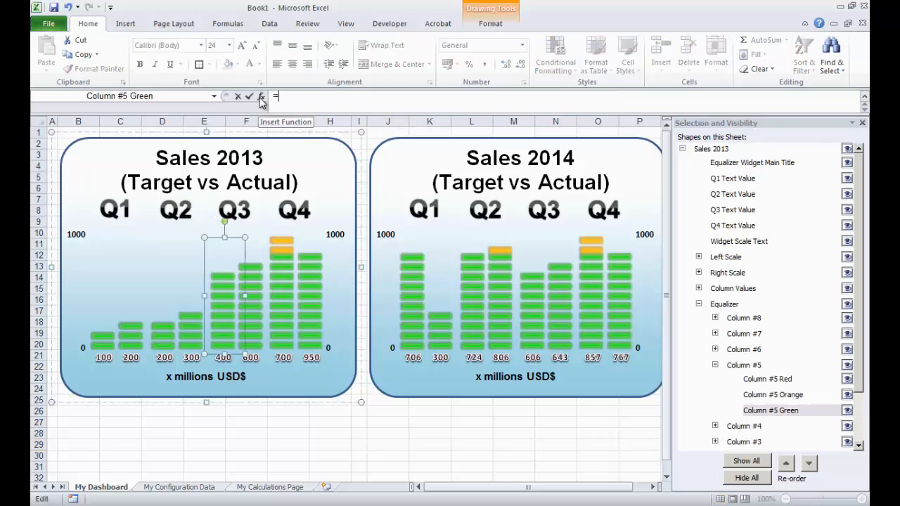
{"action": "left_click", "coordinate": [294, 487]}
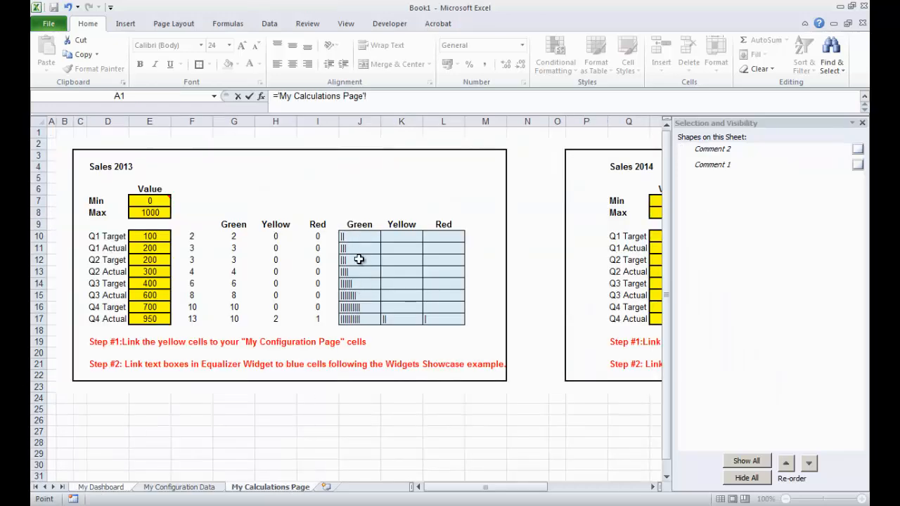
{"action": "left_click", "coordinate": [362, 283]}
{"action": "key", "text": "Return"}
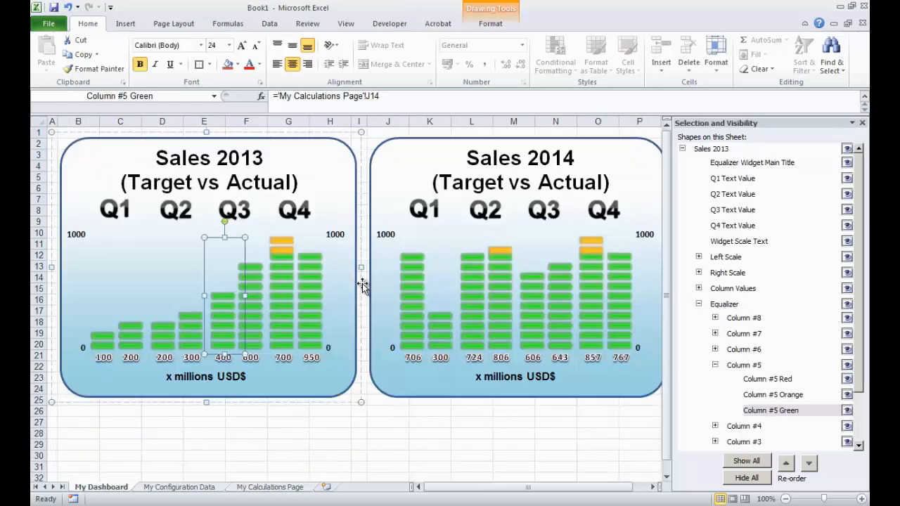
- Link the Sales 2013 Column #5 Orange equalizer shape to cell K14 on My Calculations Page
{"action": "left_click", "coordinate": [788, 395]}
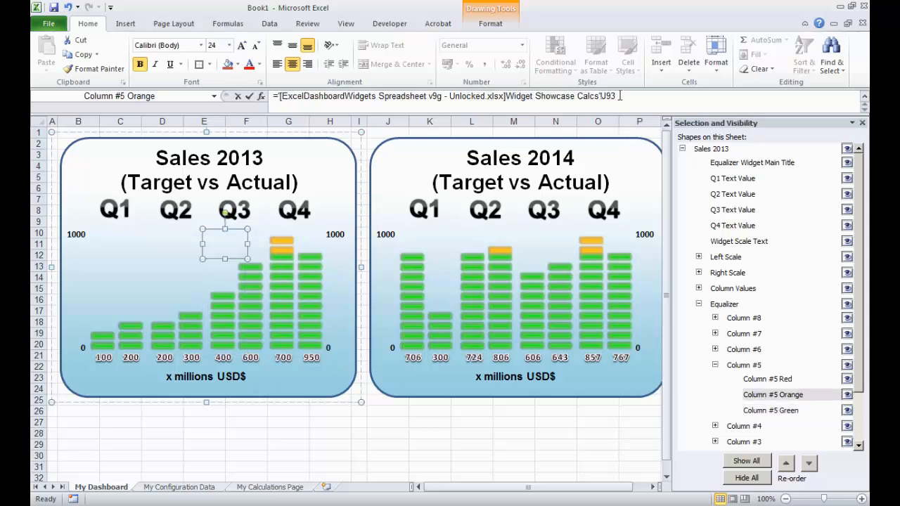
{"action": "left_click_drag", "start_coordinate": [620, 96], "coordinate": [273, 95]}
{"action": "type", "text": "="}
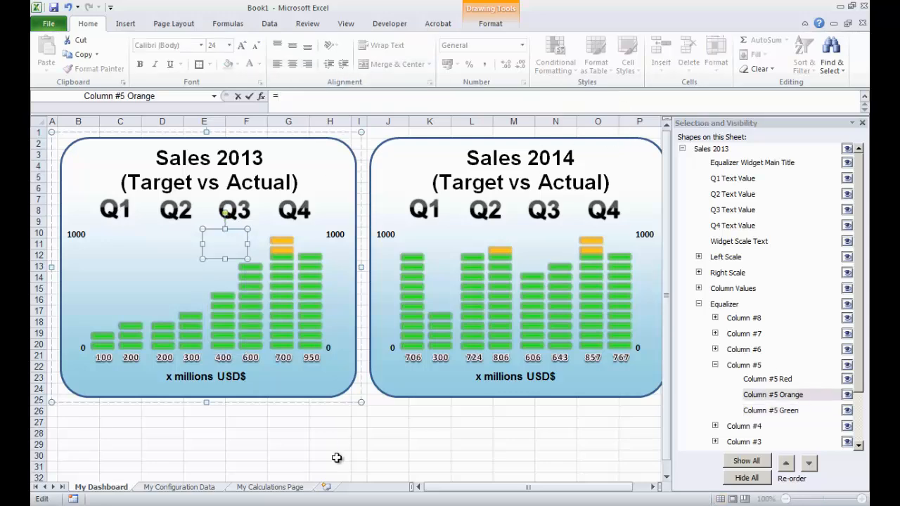
{"action": "left_click", "coordinate": [294, 487]}
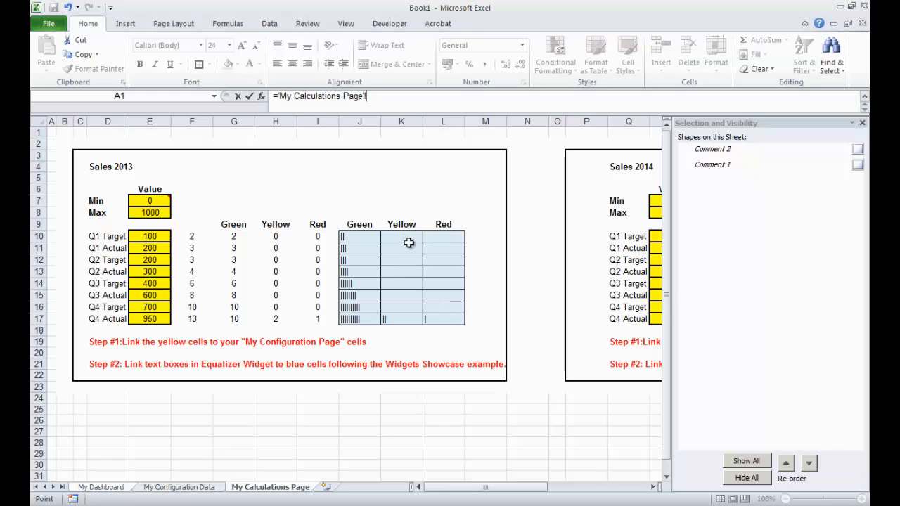
{"action": "left_click", "coordinate": [401, 282]}
{"action": "key", "text": "Return"}
- Link the Sales 2013 Column #5 Red equalizer shape to cell L14 on My Calculations Page
{"action": "left_click", "coordinate": [786, 380]}
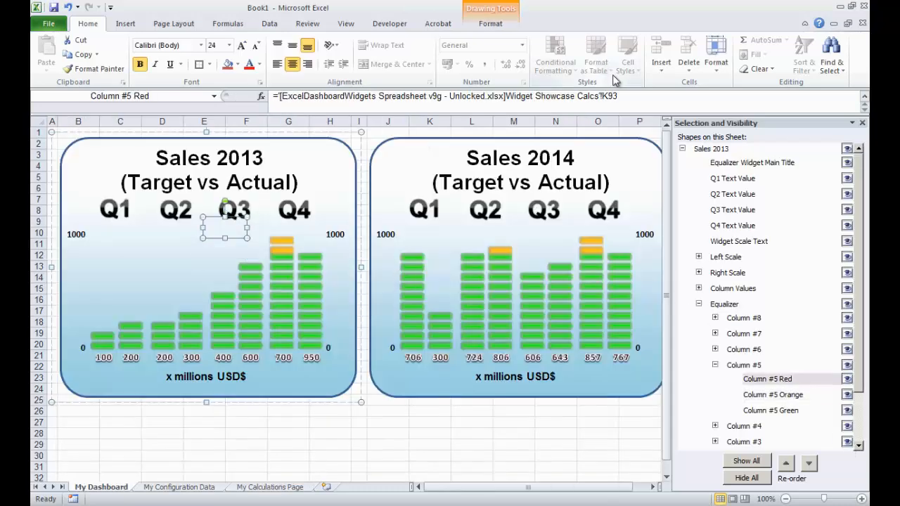
{"action": "left_click_drag", "start_coordinate": [244, 104], "coordinate": [261, 96]}
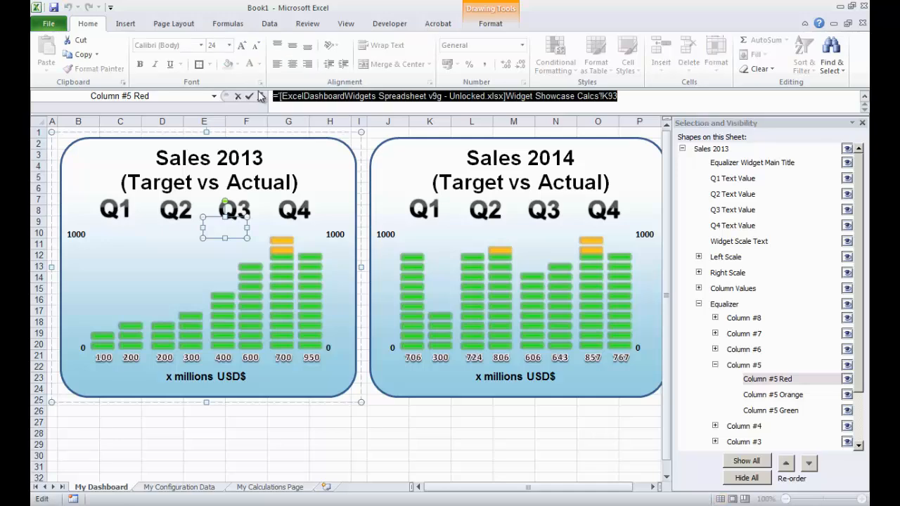
{"action": "type", "text": "="}
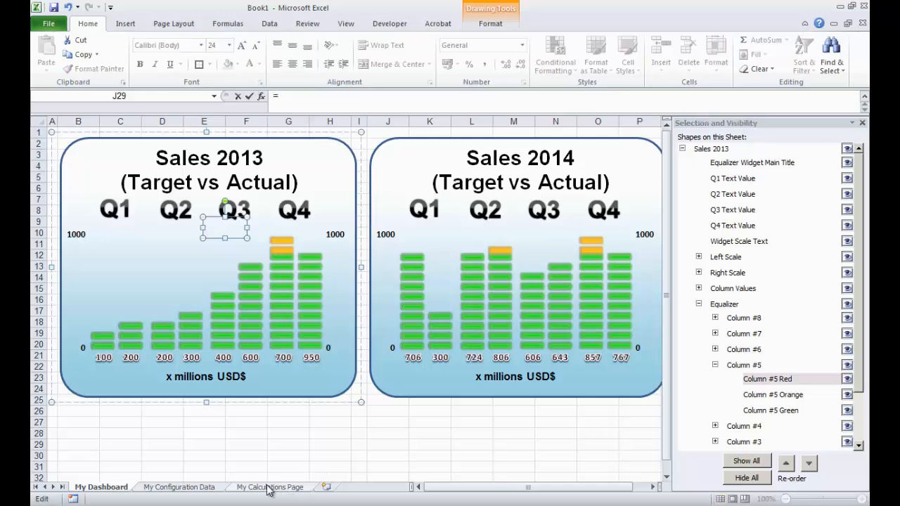
{"action": "left_click", "coordinate": [269, 488]}
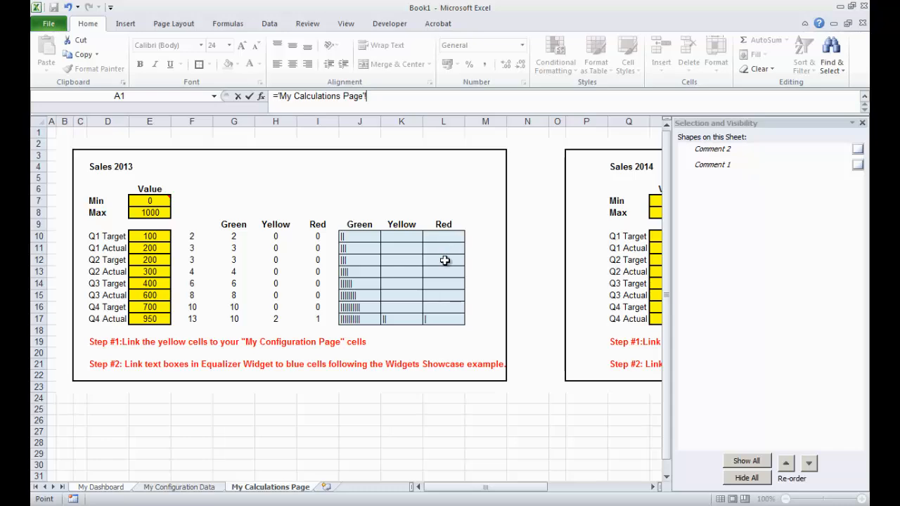
{"action": "left_click", "coordinate": [443, 283]}
{"action": "key", "text": "Return"}
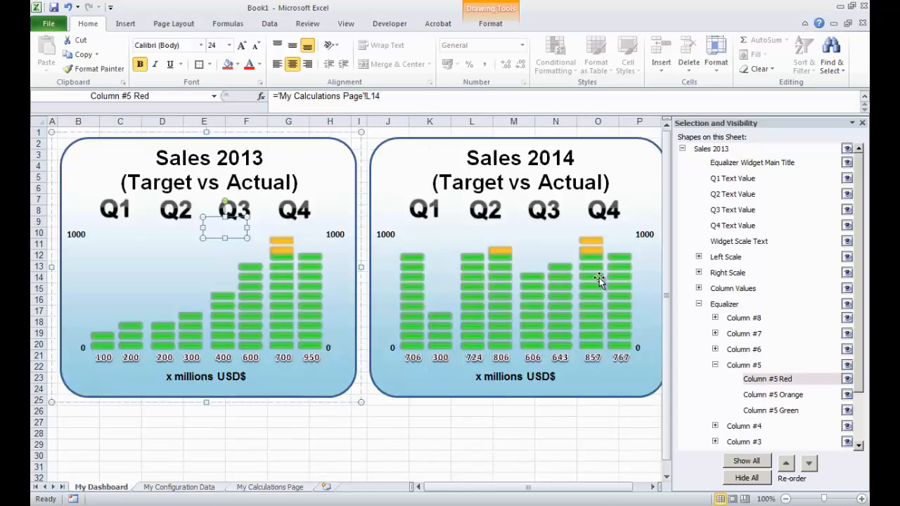
- Collapse the Column #5 group and link the Sales 2013 Column #6 Green equalizer shape to cell J15 on My Calculations Page
{"action": "left_click", "coordinate": [715, 365]}
{"action": "left_click", "coordinate": [715, 349]}
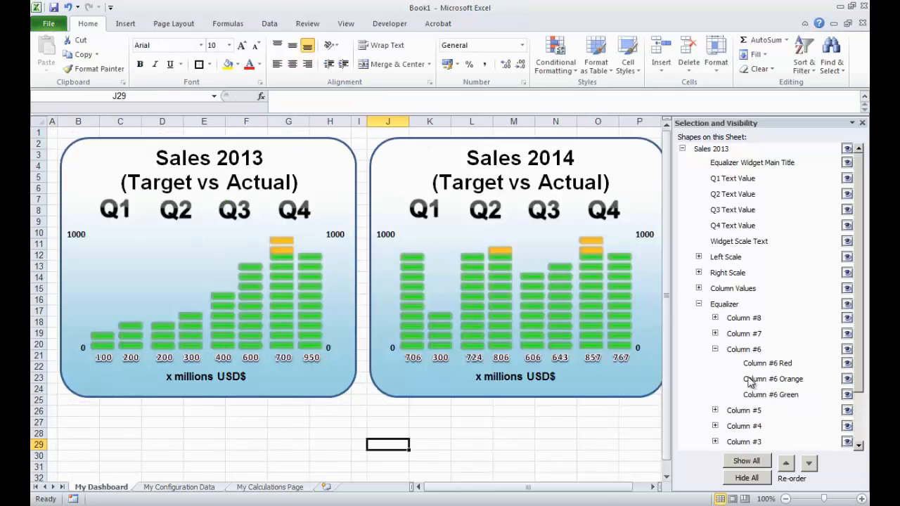
{"action": "left_click", "coordinate": [770, 395]}
{"action": "left_click_drag", "start_coordinate": [618, 97], "coordinate": [258, 90]}
{"action": "type", "text": "="}
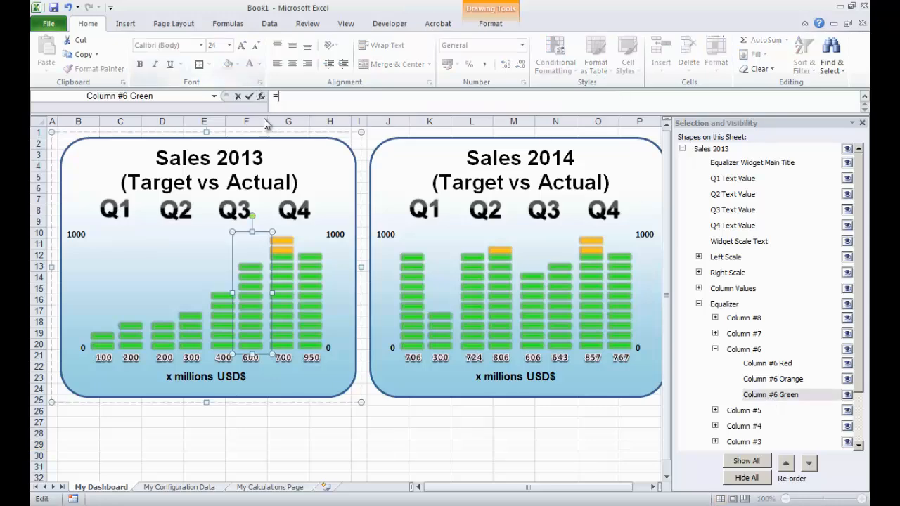
{"action": "left_click", "coordinate": [253, 487]}
{"action": "left_click", "coordinate": [362, 296]}
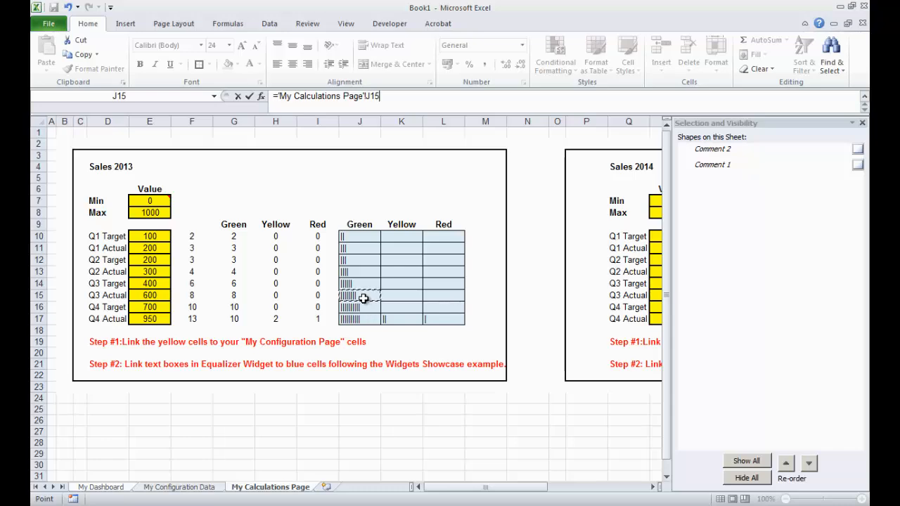
{"action": "key", "text": "Return"}
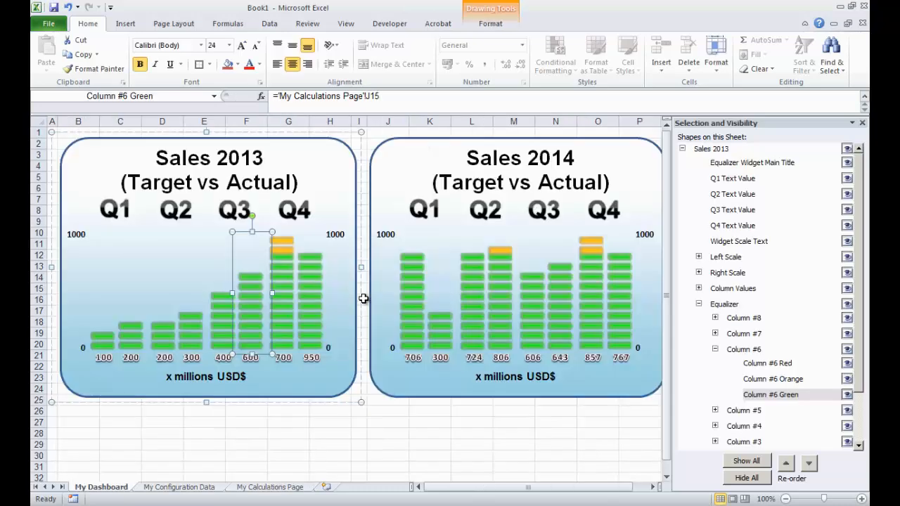
- Link the Sales 2013 Column #6 Orange equalizer shape to cell K15 on My Calculations Page
{"action": "left_click", "coordinate": [776, 380]}
{"action": "left_click_drag", "start_coordinate": [628, 92], "coordinate": [238, 96]}
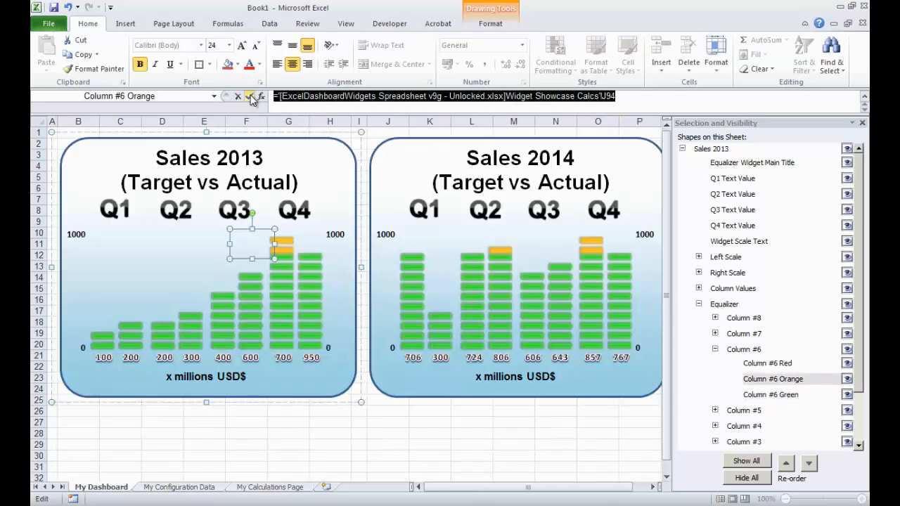
{"action": "type", "text": "="}
{"action": "left_click", "coordinate": [256, 492]}
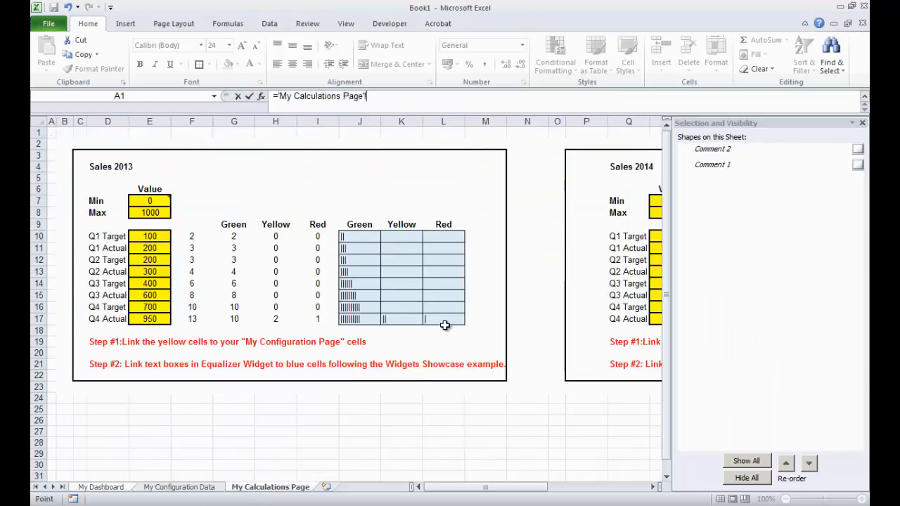
{"action": "left_click", "coordinate": [400, 301]}
{"action": "key", "text": "Return"}
- Link the Sales 2013 Column #6 Red equalizer shape to cell L15 on My Calculations Page
{"action": "left_click", "coordinate": [767, 363]}
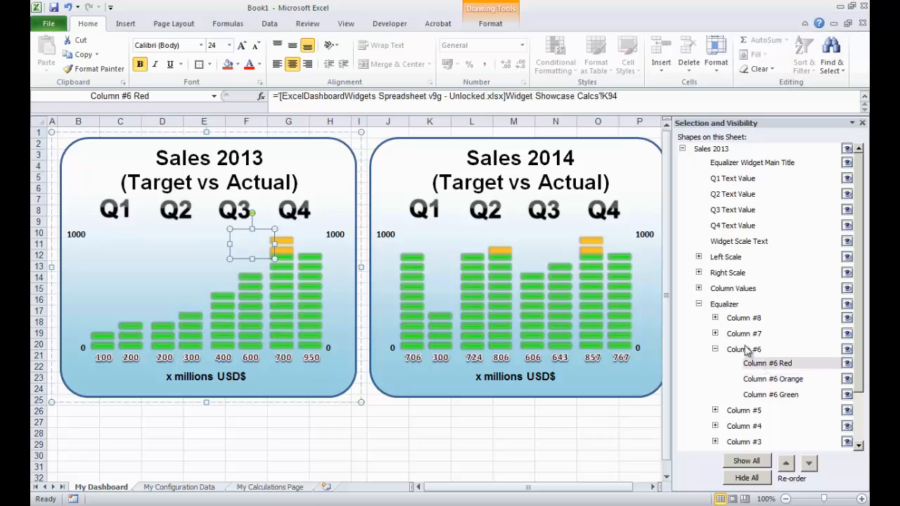
{"action": "left_click_drag", "start_coordinate": [630, 96], "coordinate": [278, 95]}
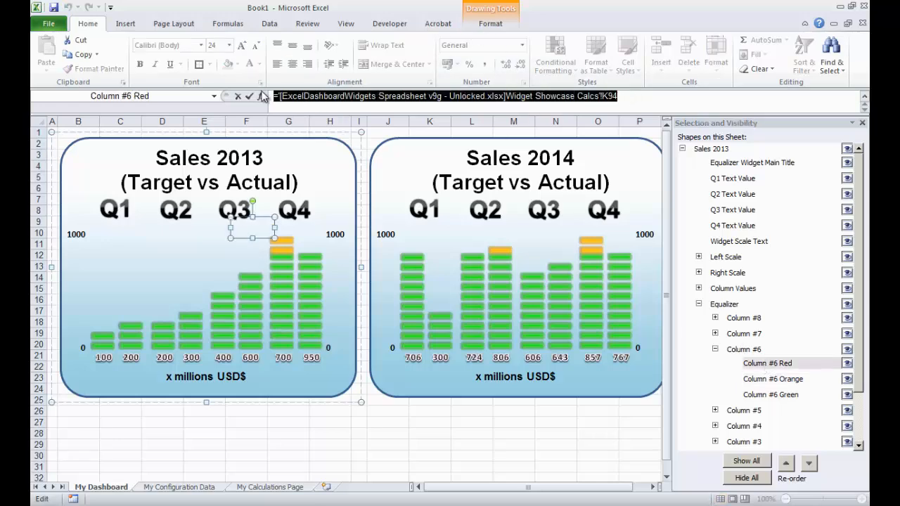
{"action": "key", "text": "BackSpace"}
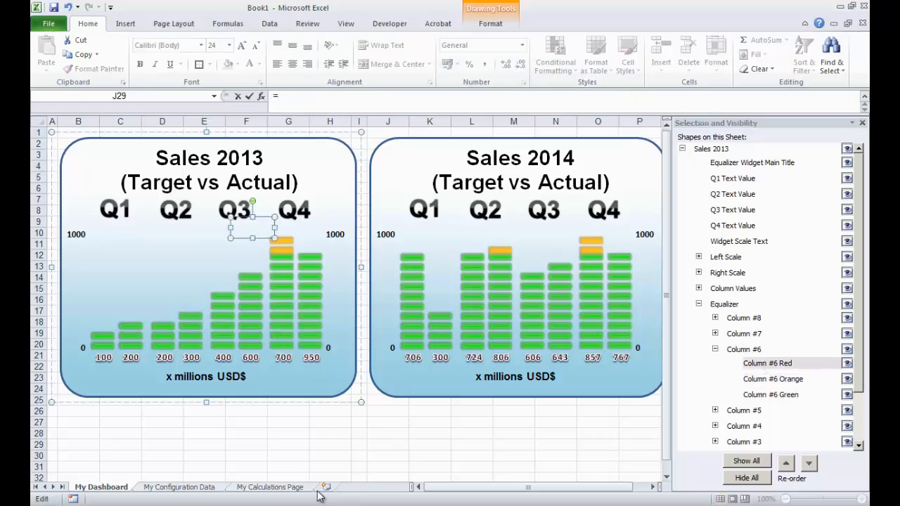
{"action": "left_click", "coordinate": [278, 487]}
{"action": "left_click", "coordinate": [434, 295]}
{"action": "key", "text": "Return"}
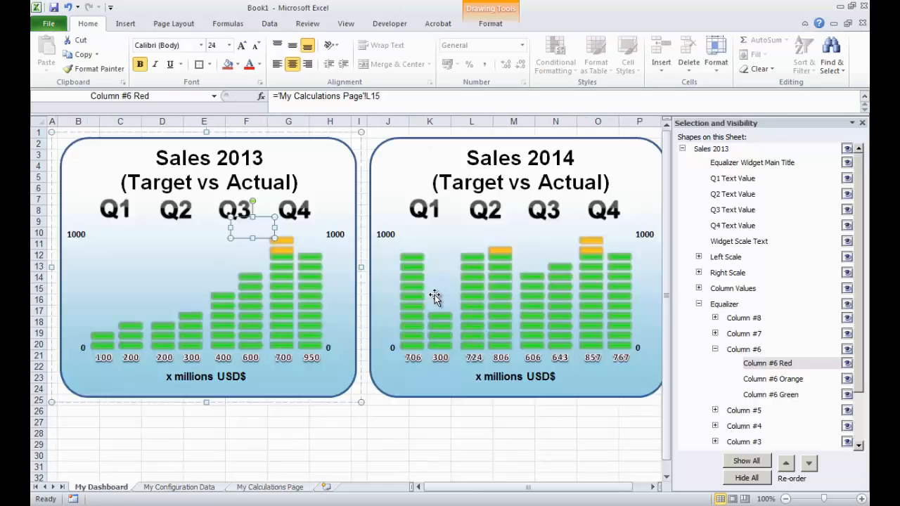
- Collapse the Column #6 group and link the Sales 2013 Column #7 Green equalizer shape to cell J16 on My Calculations Page
{"action": "left_click", "coordinate": [715, 349]}
{"action": "left_click", "coordinate": [715, 333]}
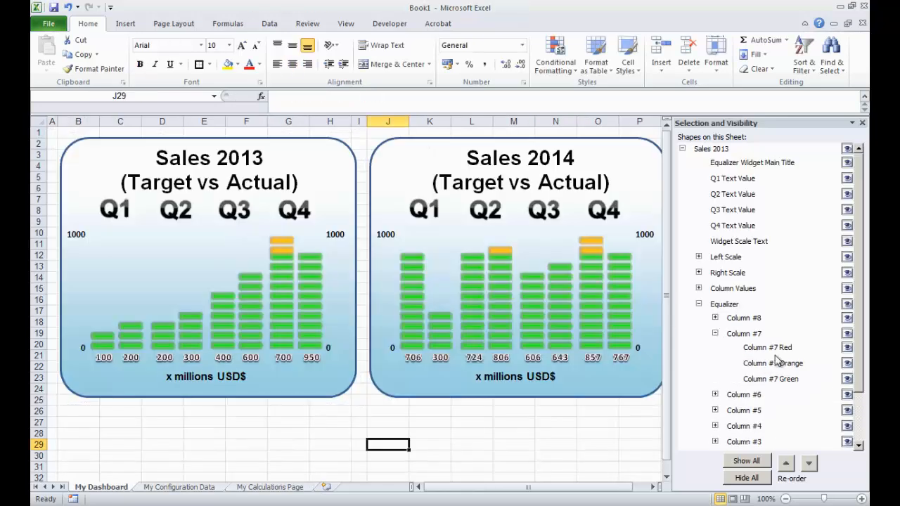
{"action": "left_click", "coordinate": [788, 380]}
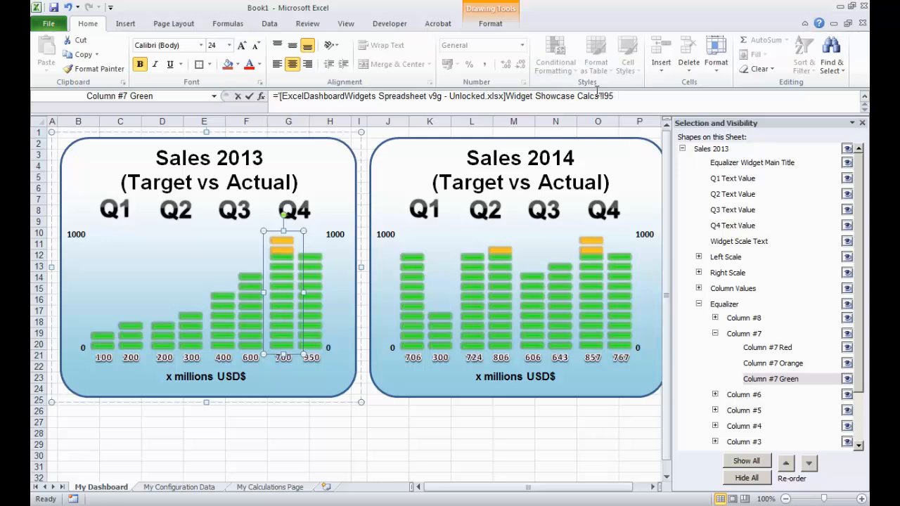
{"action": "left_click_drag", "start_coordinate": [616, 96], "coordinate": [270, 97]}
{"action": "key", "text": "BackSpace"}
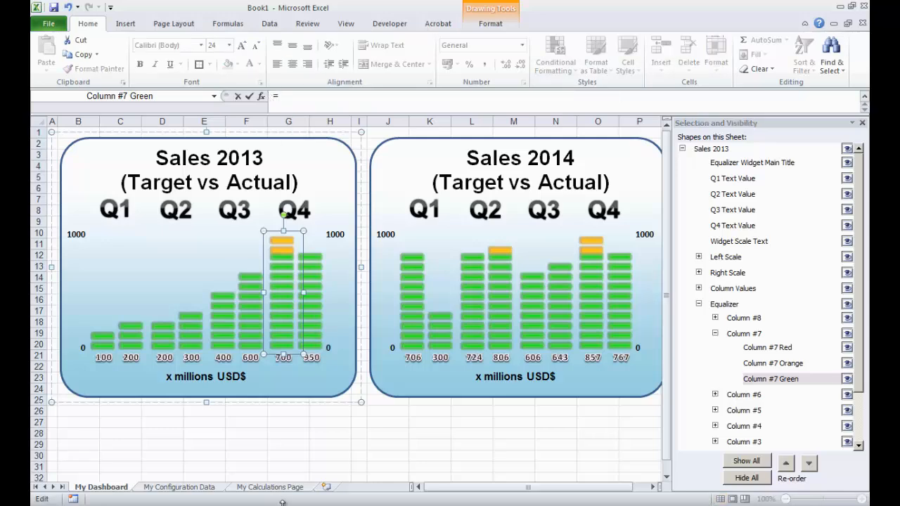
{"action": "left_click", "coordinate": [283, 490]}
{"action": "left_click", "coordinate": [367, 310]}
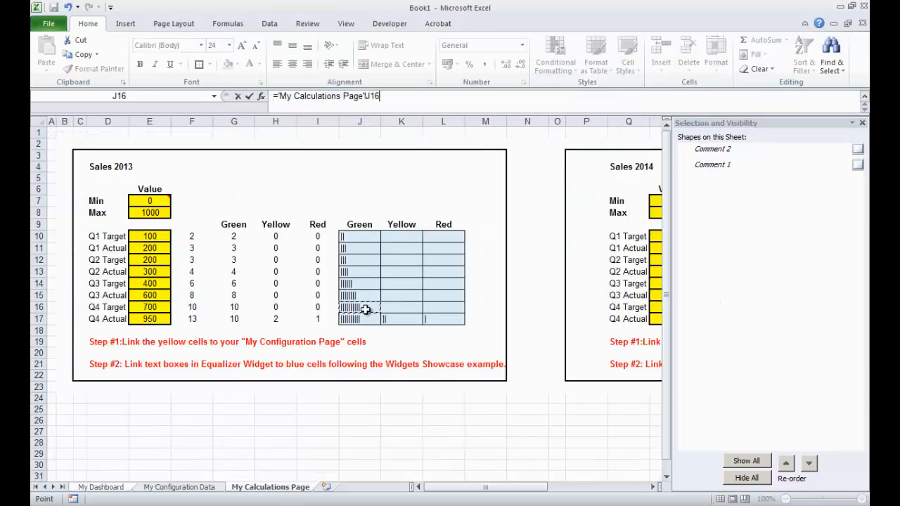
{"action": "key", "text": "Return"}
- Link the Sales 2013 Column #7 Orange equalizer shape to cell K16 on My Calculations Page
{"action": "left_click", "coordinate": [786, 365]}
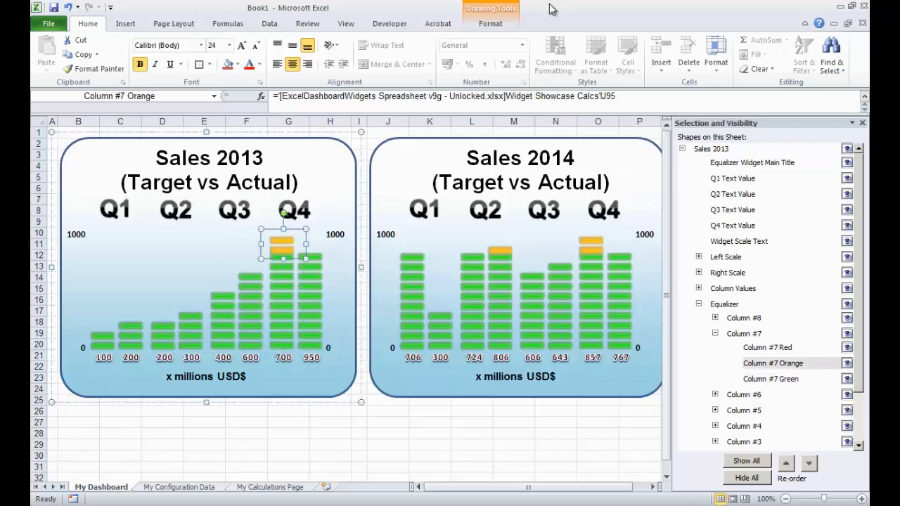
{"action": "left_click_drag", "start_coordinate": [274, 96], "coordinate": [617, 95]}
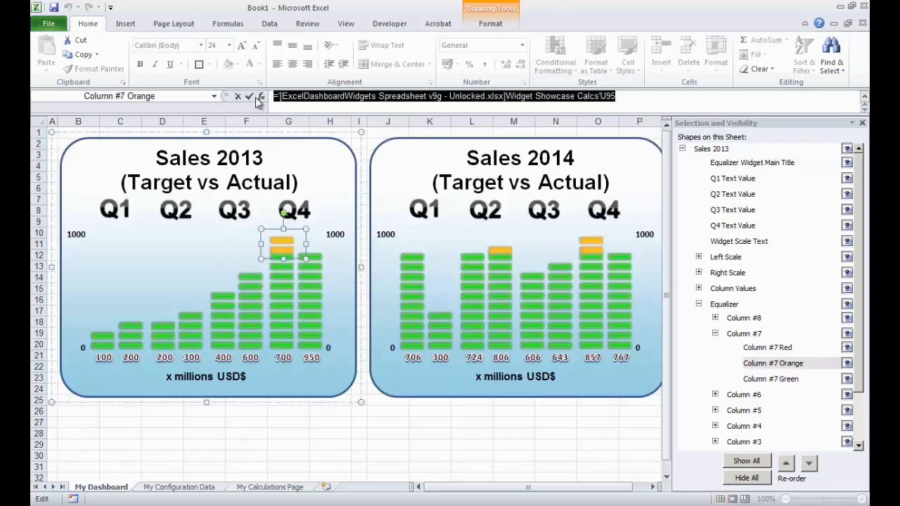
{"action": "type", "text": "="}
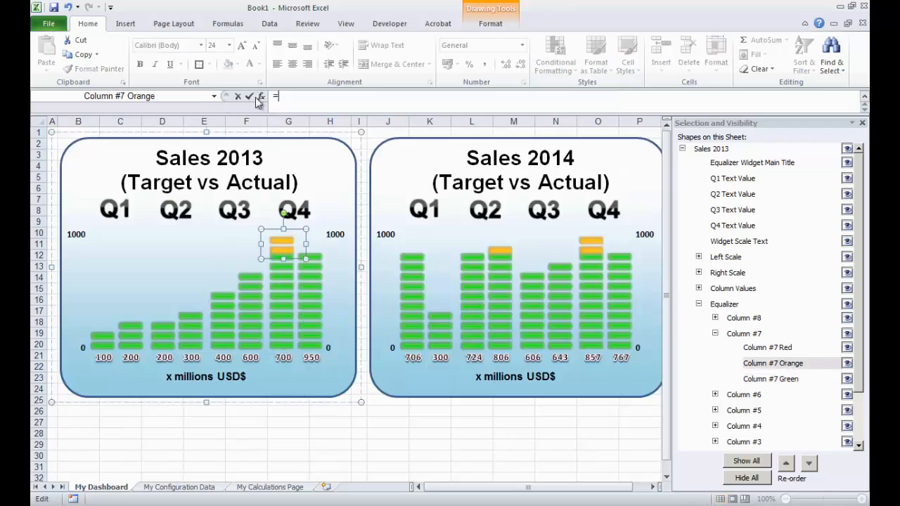
{"action": "left_click", "coordinate": [296, 488]}
{"action": "left_click", "coordinate": [402, 306]}
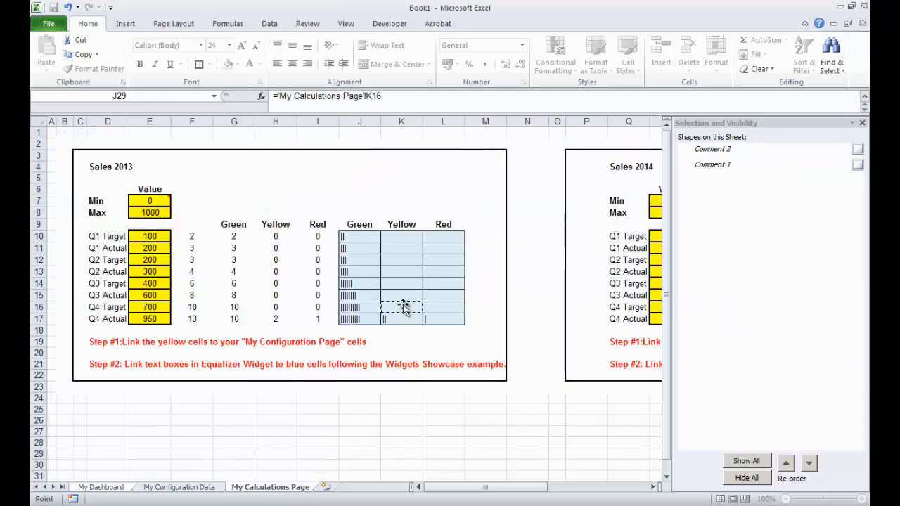
{"action": "key", "text": "Return"}
- Link the Sales 2013 Column #7 Red equalizer shape to cell L16 on My Calculations Page
{"action": "left_click", "coordinate": [771, 348]}
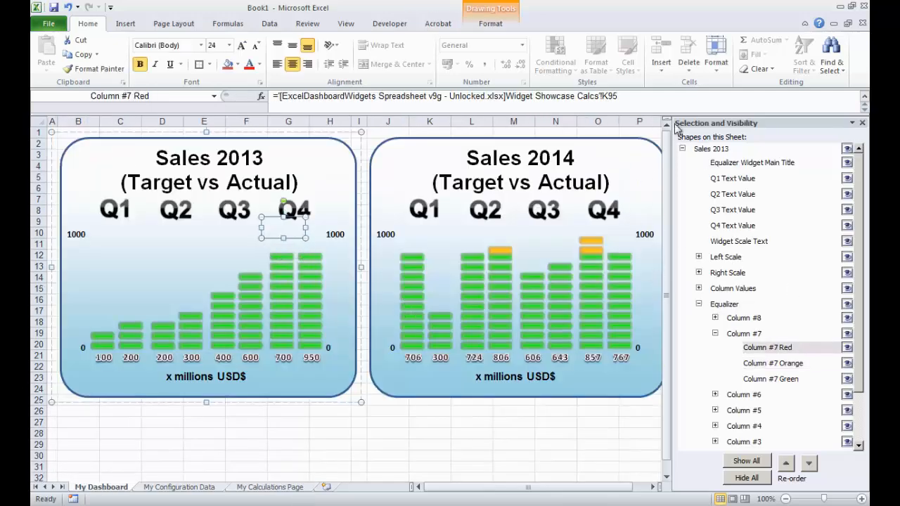
{"action": "left_click_drag", "start_coordinate": [618, 96], "coordinate": [264, 99]}
{"action": "type", "text": "="}
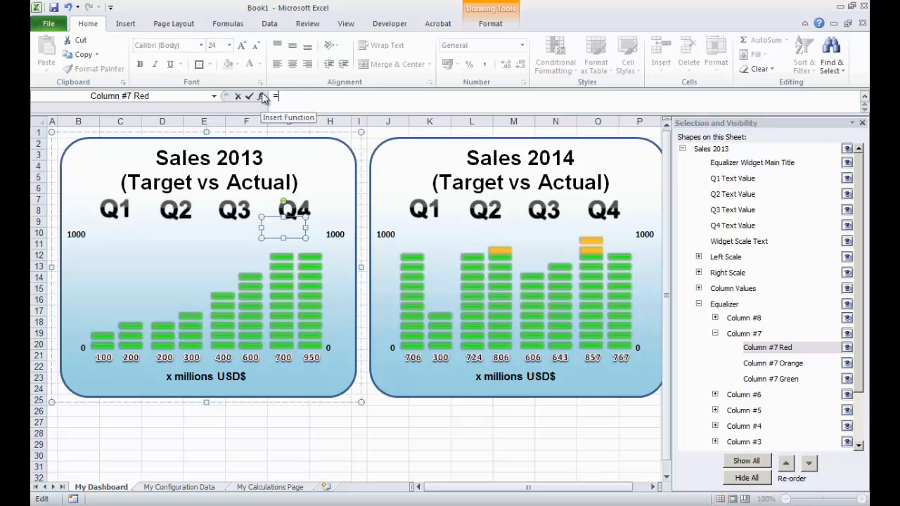
{"action": "left_click", "coordinate": [270, 487]}
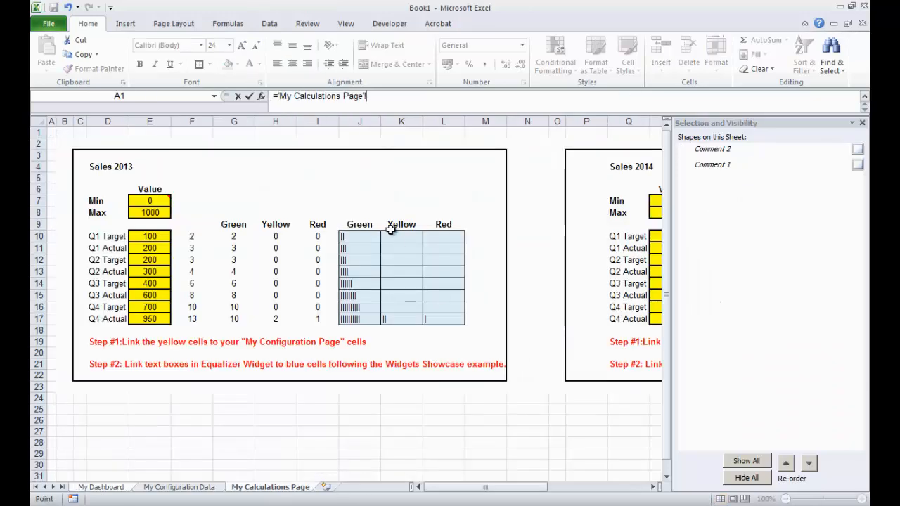
{"action": "left_click", "coordinate": [445, 307]}
{"action": "key", "text": "Return"}
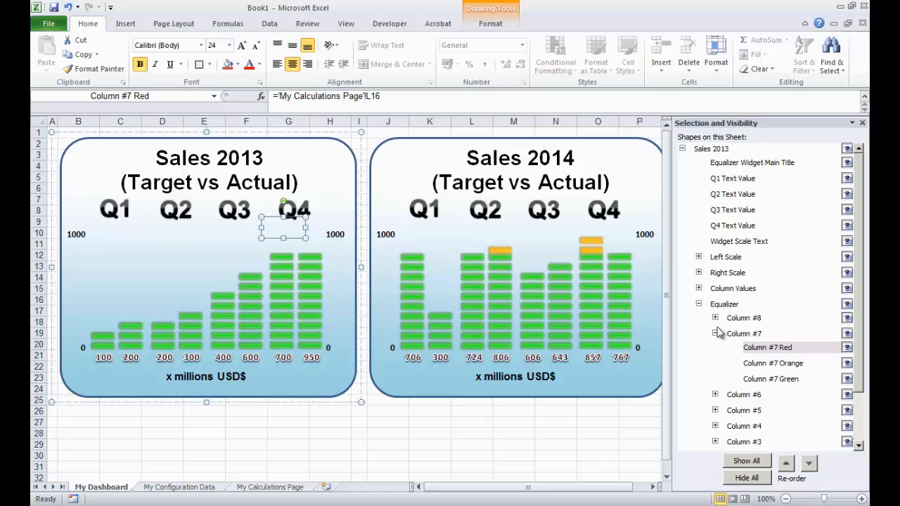
- Collapse the Column #7 group and link the Sales 2013 Column #8 Green equalizer shape to cell J17 on My Calculations Page
{"action": "left_click", "coordinate": [715, 334]}
{"action": "left_click", "coordinate": [715, 318]}
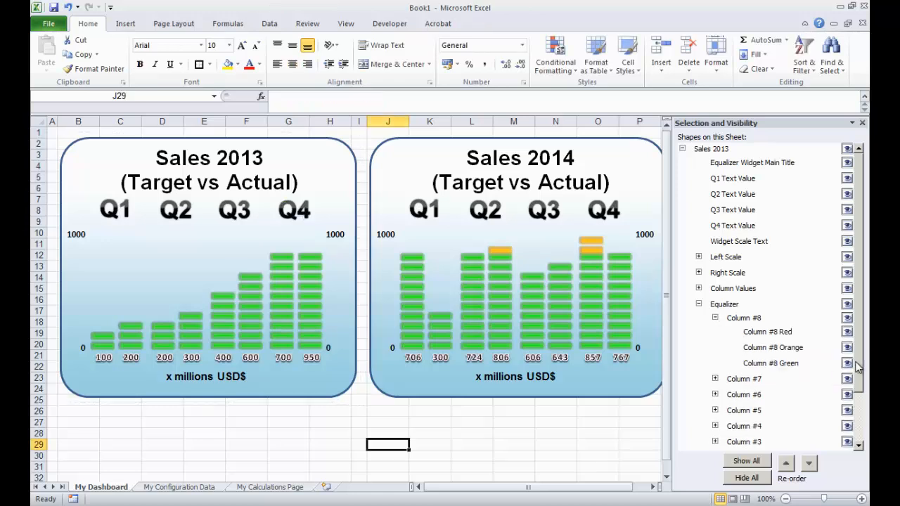
{"action": "left_click", "coordinate": [798, 368]}
{"action": "left_click_drag", "start_coordinate": [623, 96], "coordinate": [281, 95]}
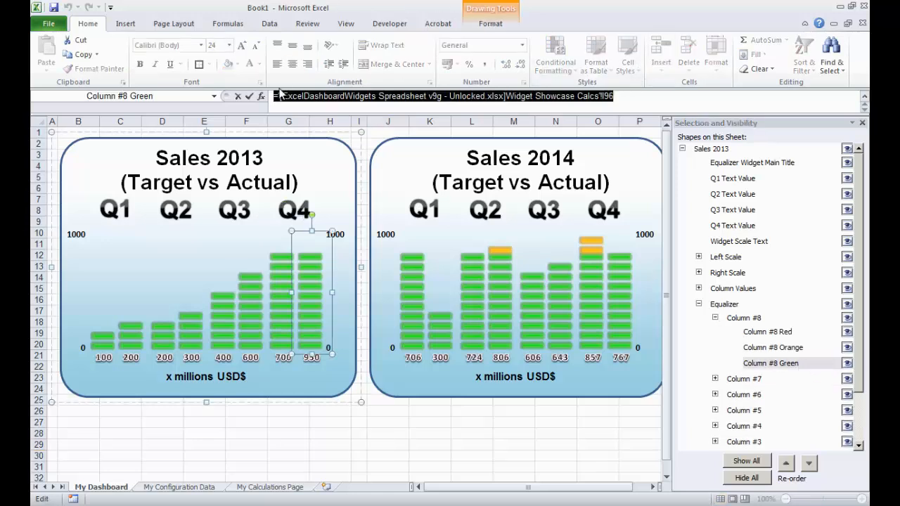
{"action": "type", "text": "="}
{"action": "left_click", "coordinate": [271, 487]}
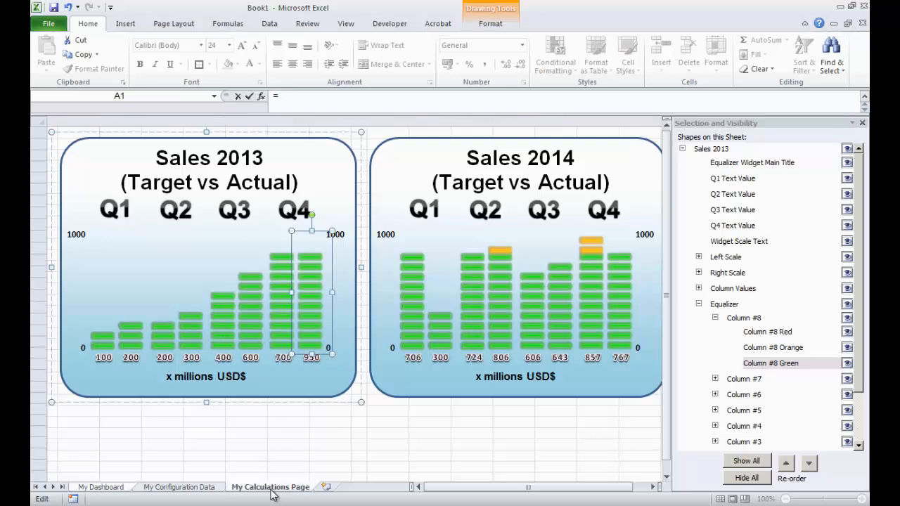
{"action": "left_click", "coordinate": [360, 317]}
{"action": "key", "text": "Return"}
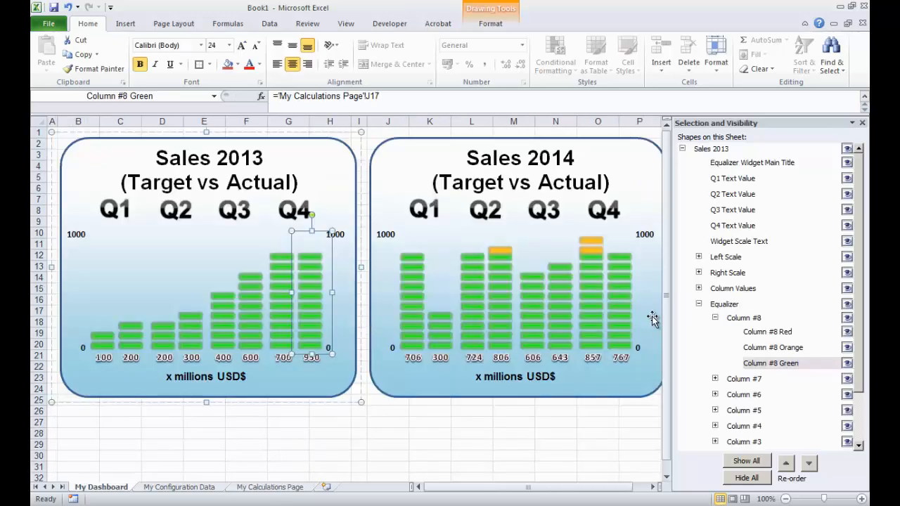
- Link the Sales 2013 Column #8 Orange equalizer shape to cell K17 on My Calculations Page
{"action": "left_click", "coordinate": [773, 348]}
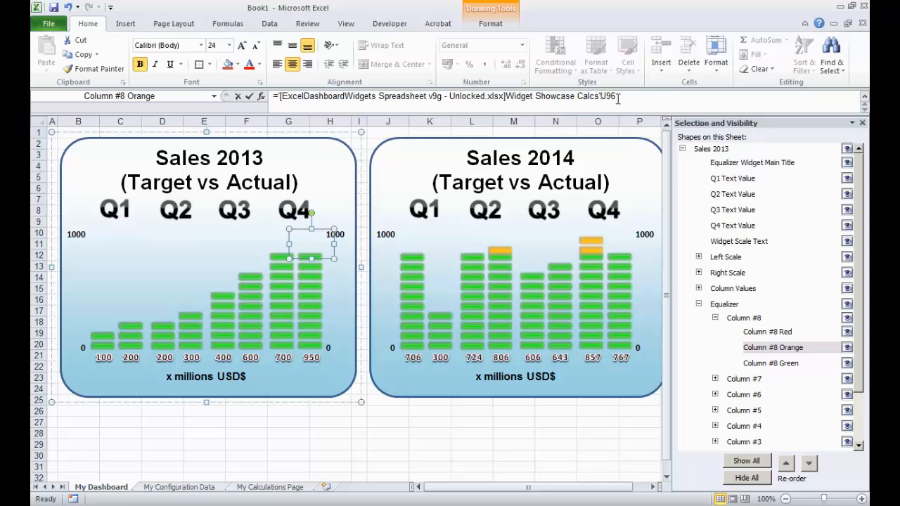
{"action": "left_click_drag", "start_coordinate": [618, 98], "coordinate": [277, 96]}
{"action": "key", "text": "BackSpace"}
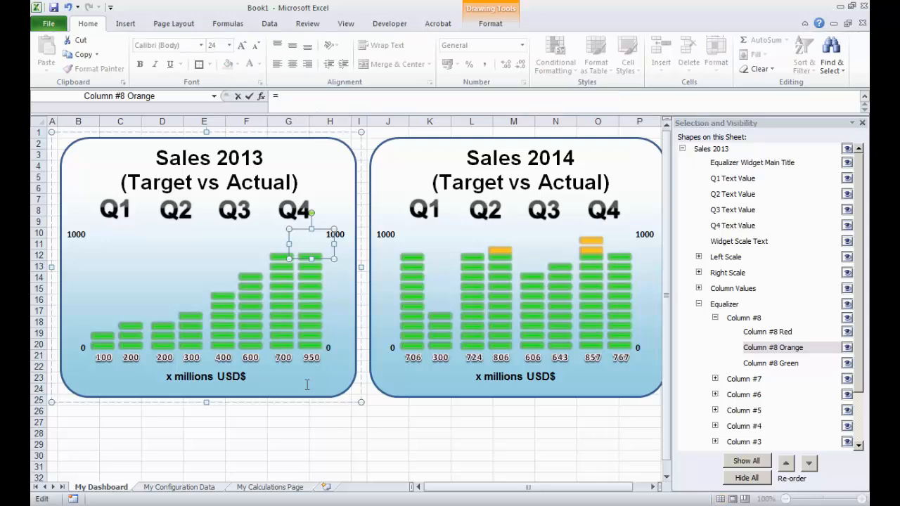
{"action": "left_click", "coordinate": [291, 490]}
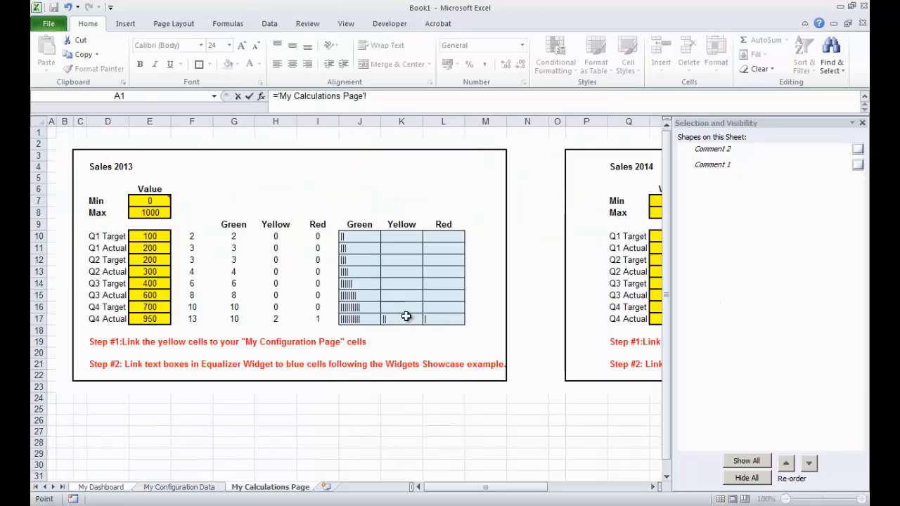
{"action": "left_click", "coordinate": [409, 316]}
{"action": "key", "text": "Return"}
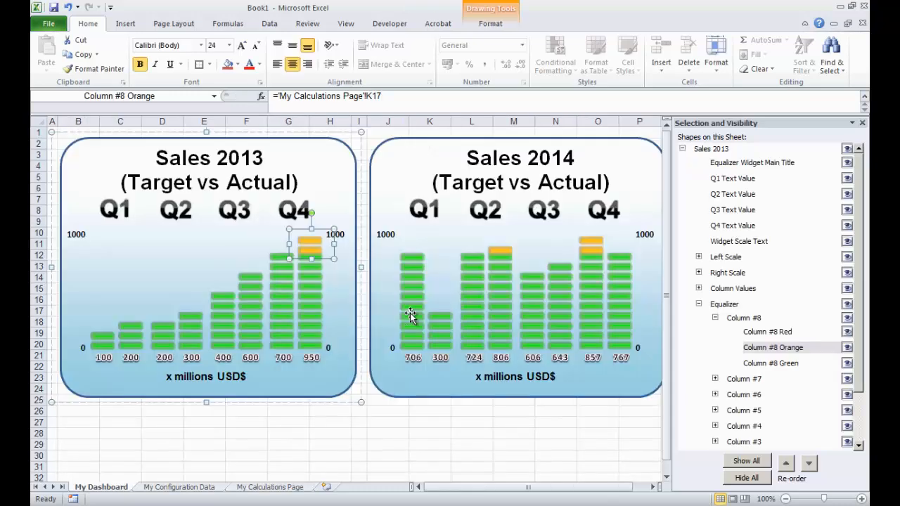
- Link the Sales 2013 Column #8 Red equalizer shape to cell L17 on My Calculations Page
{"action": "left_click", "coordinate": [793, 367]}
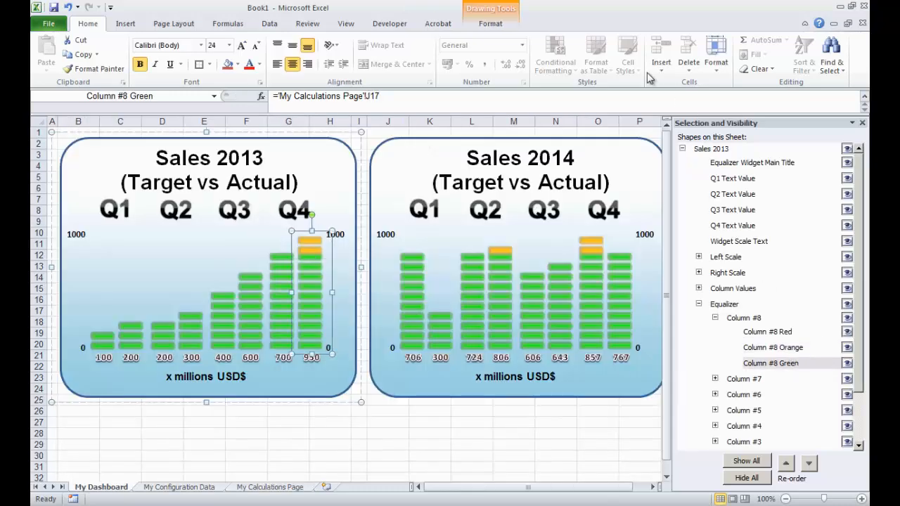
{"action": "left_click", "coordinate": [793, 331]}
{"action": "left_click_drag", "start_coordinate": [637, 97], "coordinate": [298, 95]}
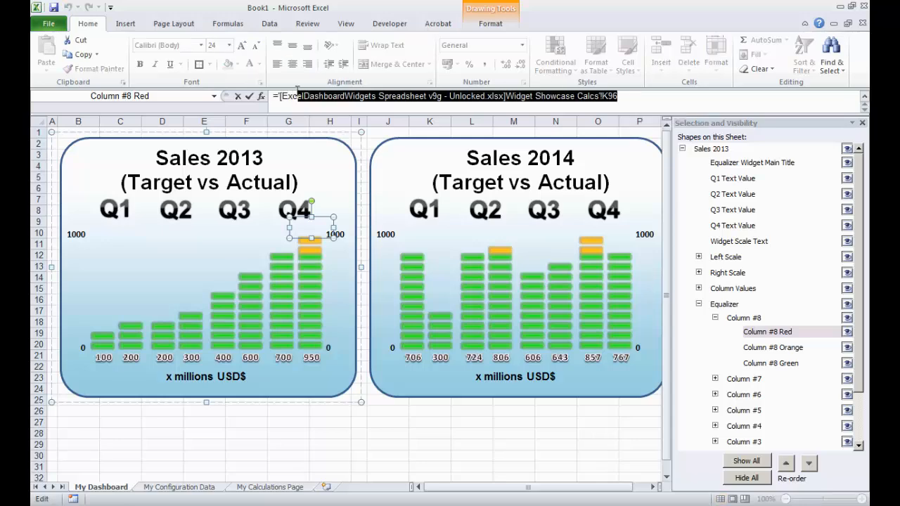
{"action": "left_click_drag", "start_coordinate": [622, 95], "coordinate": [260, 96]}
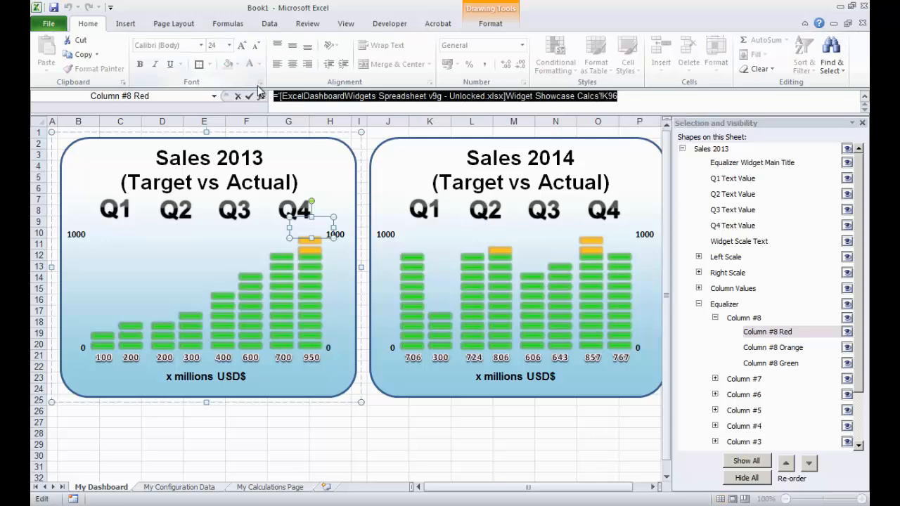
{"action": "key", "text": "BackSpace"}
{"action": "left_click", "coordinate": [303, 485]}
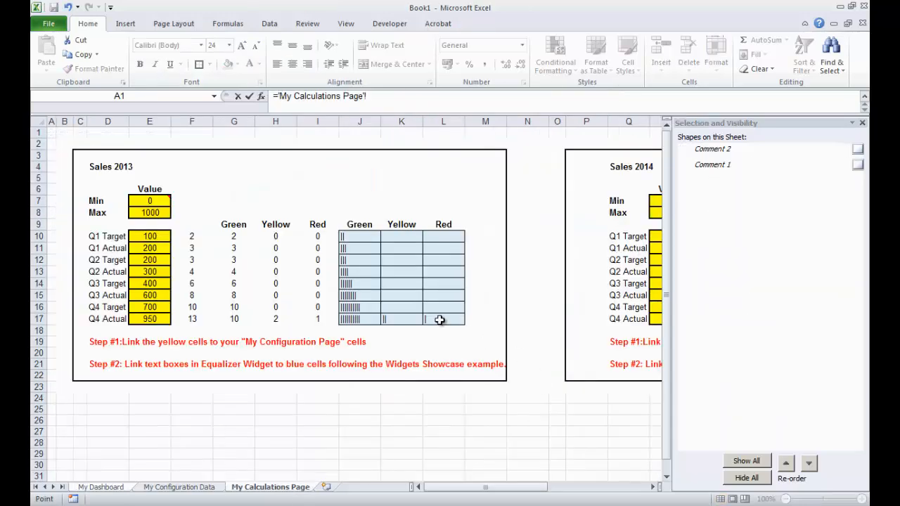
{"action": "left_click", "coordinate": [438, 319]}
{"action": "key", "text": "Return"}
{"action": "left_click", "coordinate": [401, 445]}
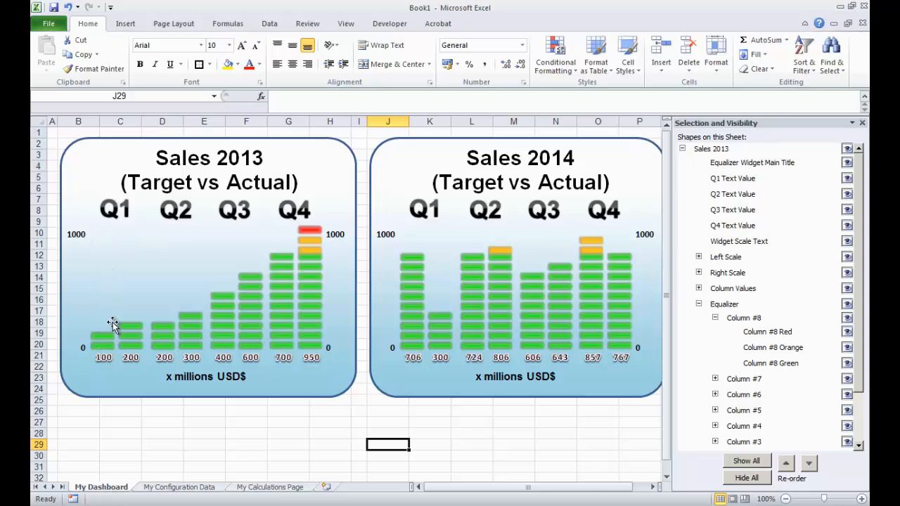
- Set the Sales 2013 Q1 Target on My Configuration Data to 950 and return to the dashboard
{"action": "left_click", "coordinate": [184, 487]}
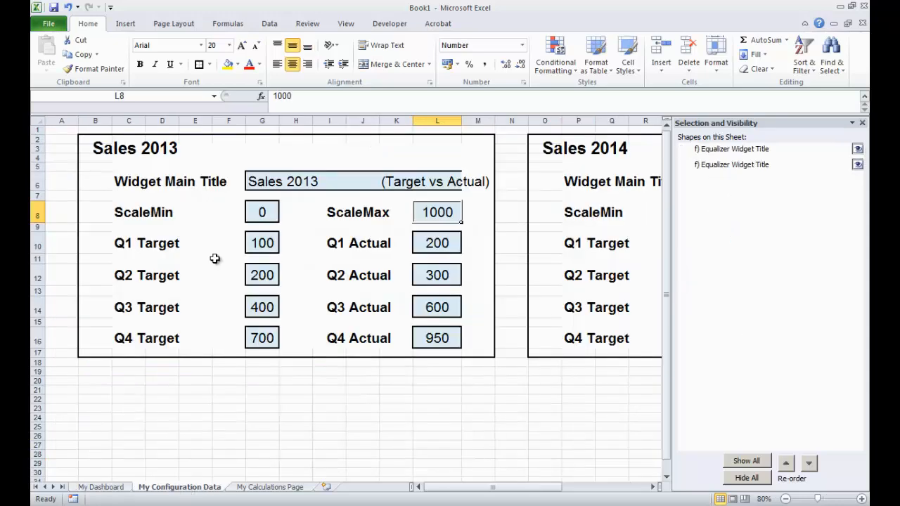
{"action": "left_click", "coordinate": [257, 244]}
{"action": "double_click", "coordinate": [305, 98]}
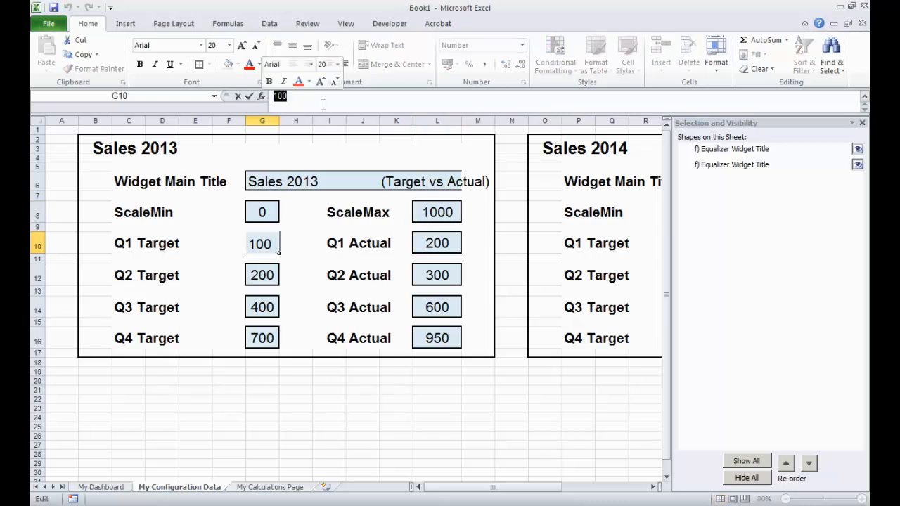
{"action": "type", "text": "950"}
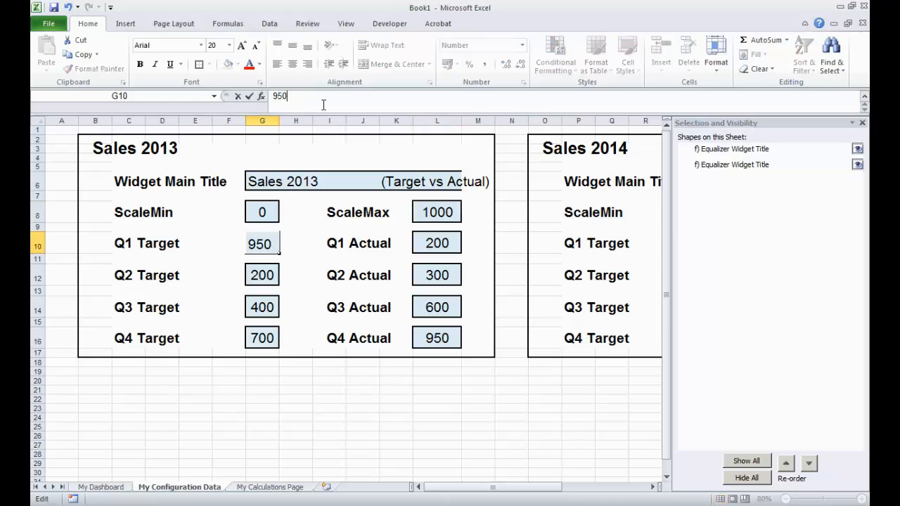
{"action": "key", "text": "Return"}
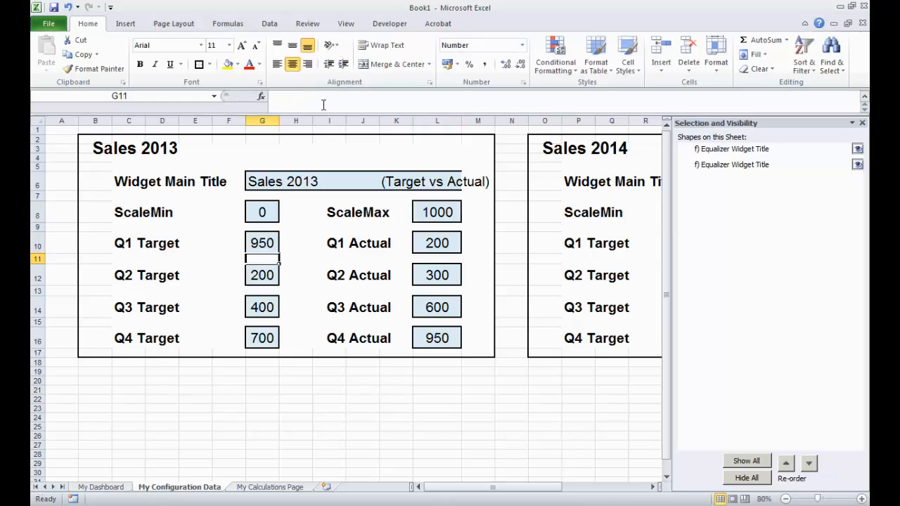
{"action": "left_click", "coordinate": [98, 487]}
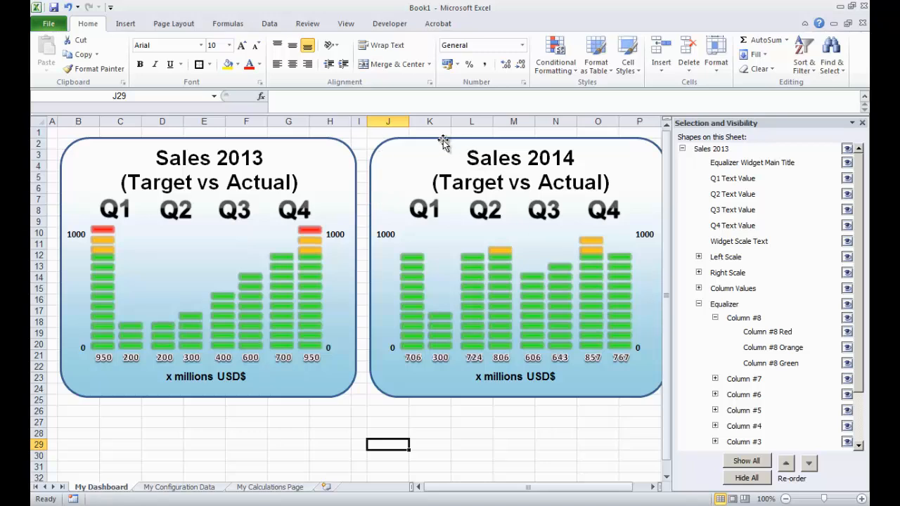
- Delete the Sales 2014 widget from the dashboard
{"action": "left_click", "coordinate": [469, 197]}
{"action": "key", "text": "Delete"}
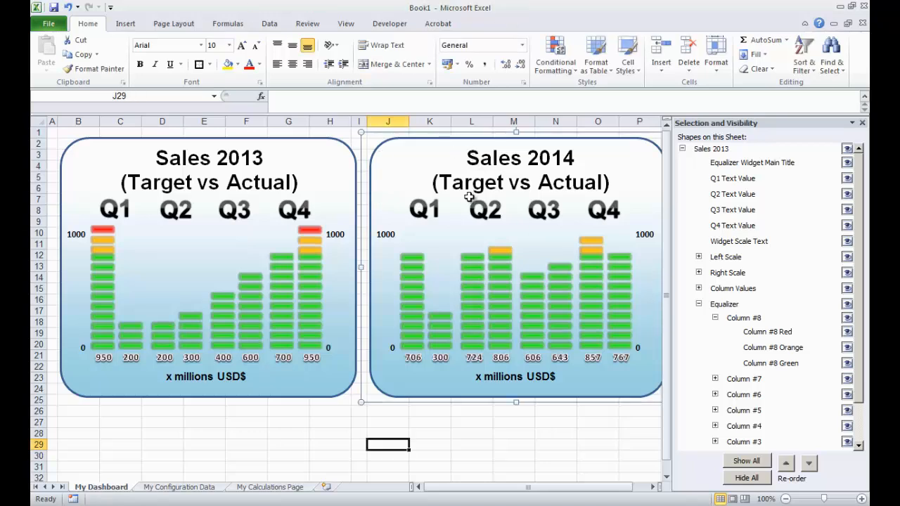
{"action": "left_click", "coordinate": [356, 192]}
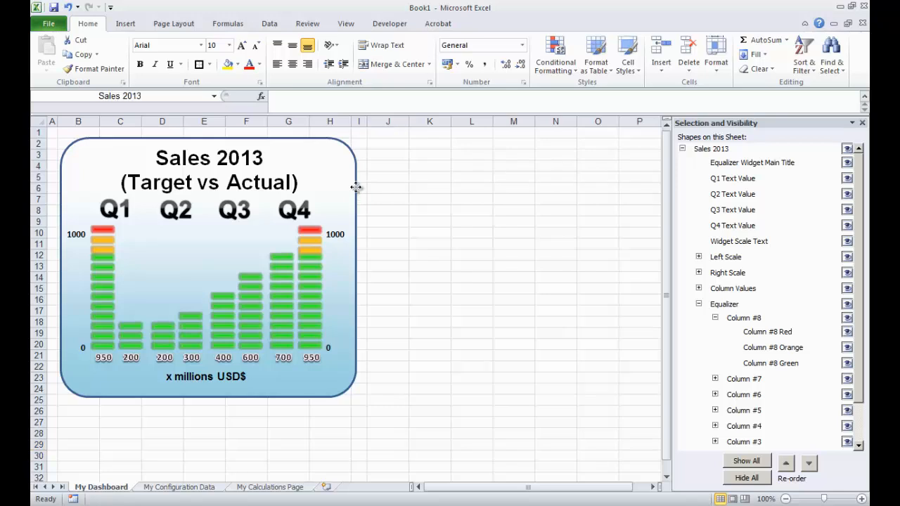
{"action": "left_click_drag", "start_coordinate": [361, 268], "coordinate": [695, 296]}
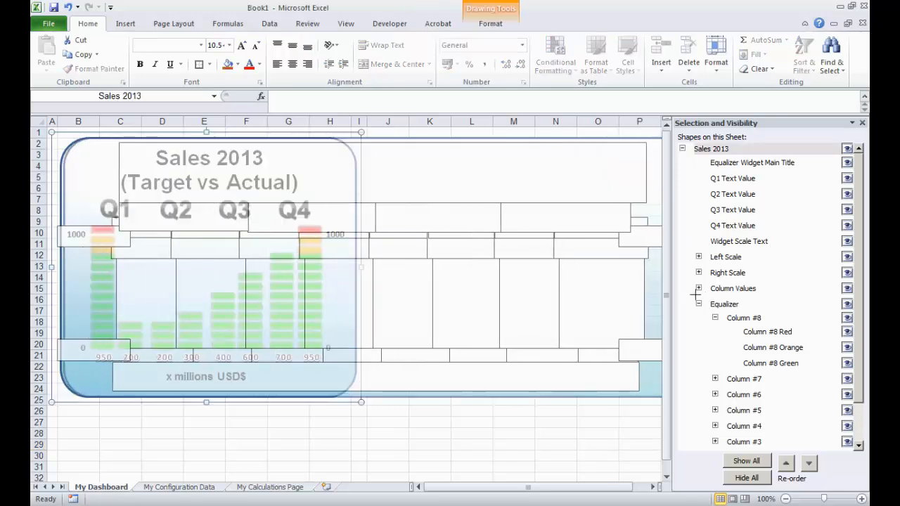
{"action": "left_click_drag", "start_coordinate": [606, 310], "coordinate": [606, 310]}
{"action": "left_click", "coordinate": [462, 443]}
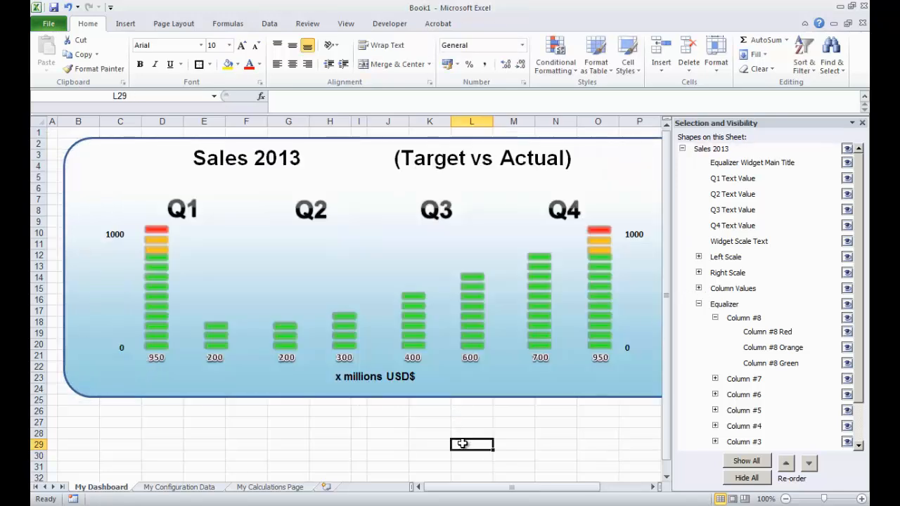
{"action": "key", "text": "ctrl+z"}
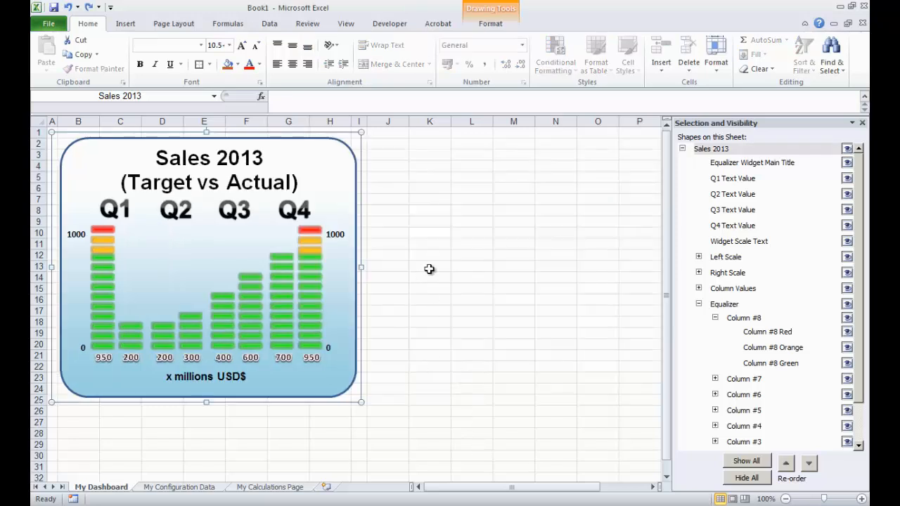
- Ungroup the Sales 2013 widget and widen its background rectangle to about column P
{"action": "right_click", "coordinate": [358, 197]}
{"action": "mouse_move", "coordinate": [393, 272]}
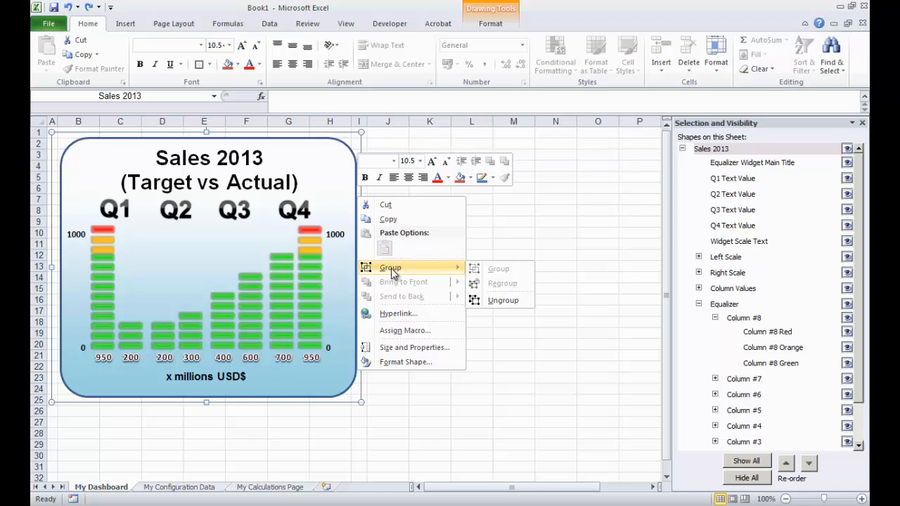
{"action": "left_click", "coordinate": [498, 300]}
{"action": "left_click", "coordinate": [429, 434]}
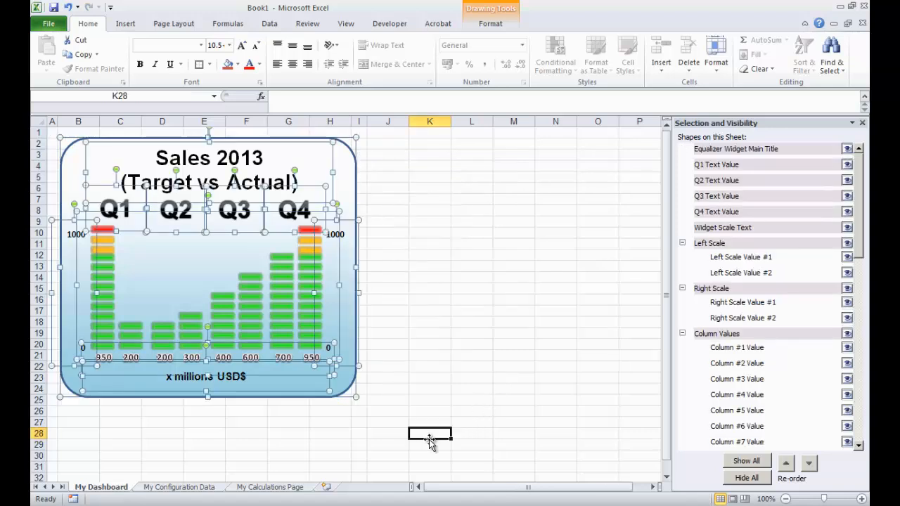
{"action": "left_click", "coordinate": [358, 245]}
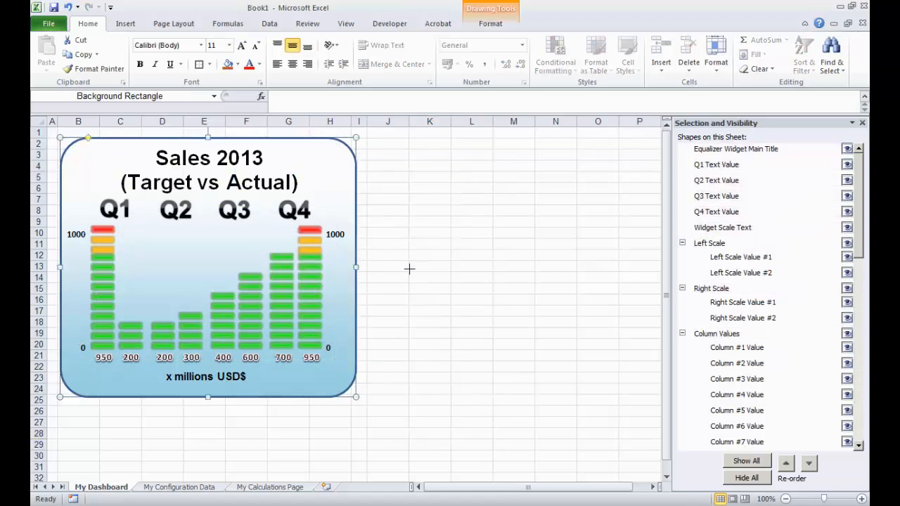
{"action": "left_click_drag", "start_coordinate": [409, 269], "coordinate": [637, 268]}
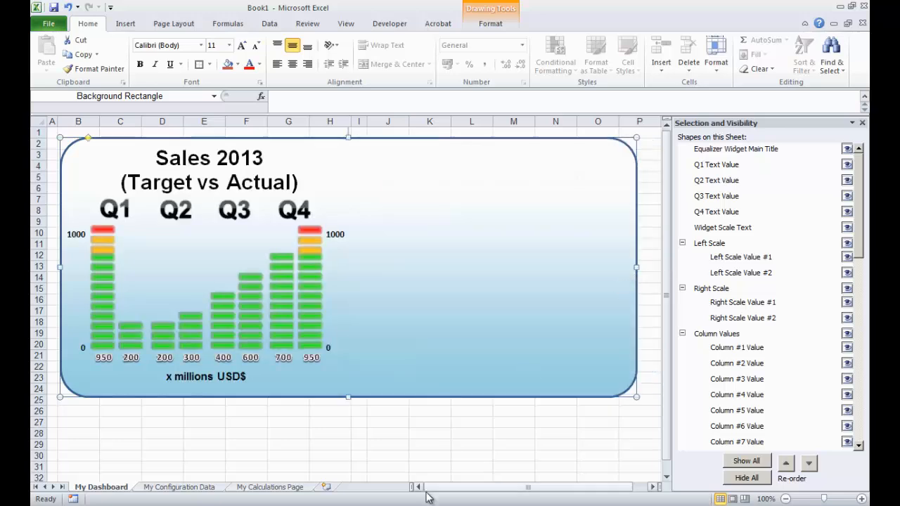
- Select all equalizer columns, scale and value shapes and duplicate them into the right half of the widget background
{"action": "left_click", "coordinate": [430, 455]}
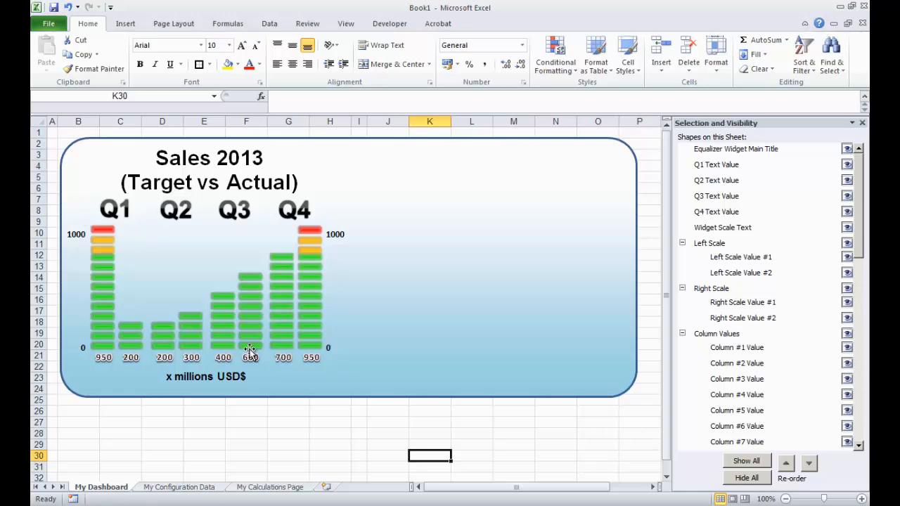
{"action": "left_click", "coordinate": [827, 71]}
{"action": "left_click", "coordinate": [794, 218]}
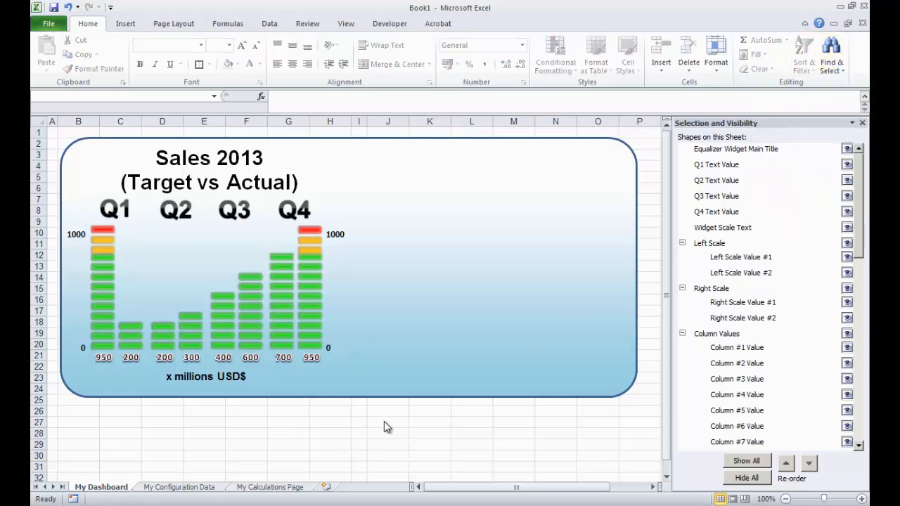
{"action": "left_click_drag", "start_coordinate": [402, 443], "coordinate": [51, 189]}
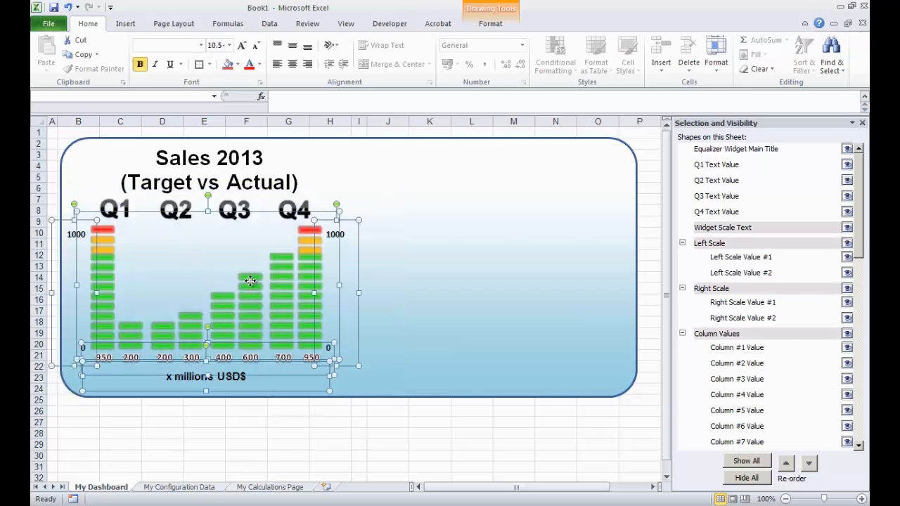
{"action": "left_click_drag", "start_coordinate": [250, 280], "coordinate": [517, 266]}
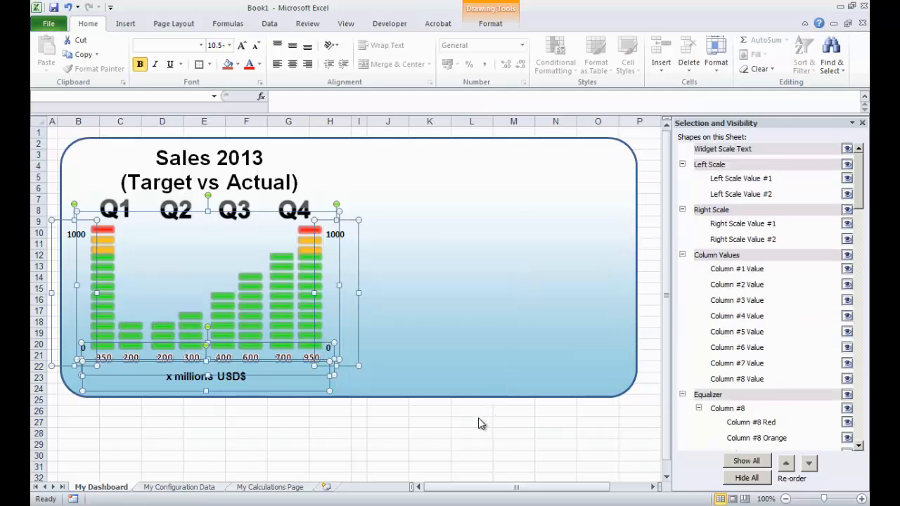
{"action": "left_click", "coordinate": [477, 456]}
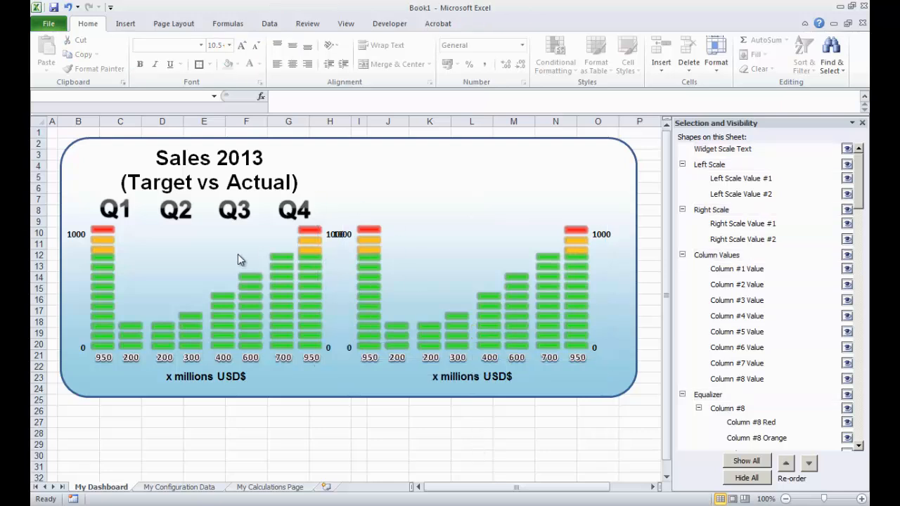
- Duplicate the widget title and Q1–Q4 labels and place the copies above the second equalizer
{"action": "left_click", "coordinate": [232, 157]}
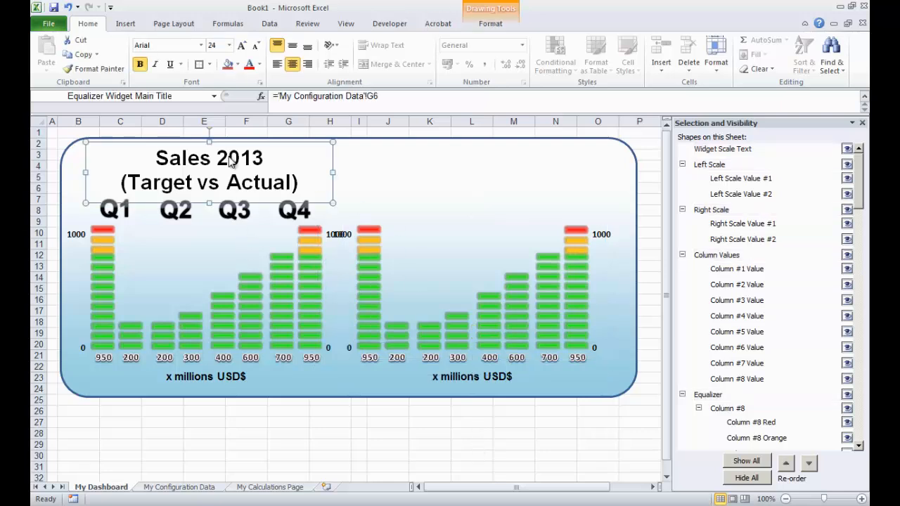
{"action": "left_click", "coordinate": [124, 213], "text": "ctrl"}
{"action": "left_click", "coordinate": [184, 215], "text": "ctrl"}
{"action": "left_click", "coordinate": [235, 214], "text": "ctrl"}
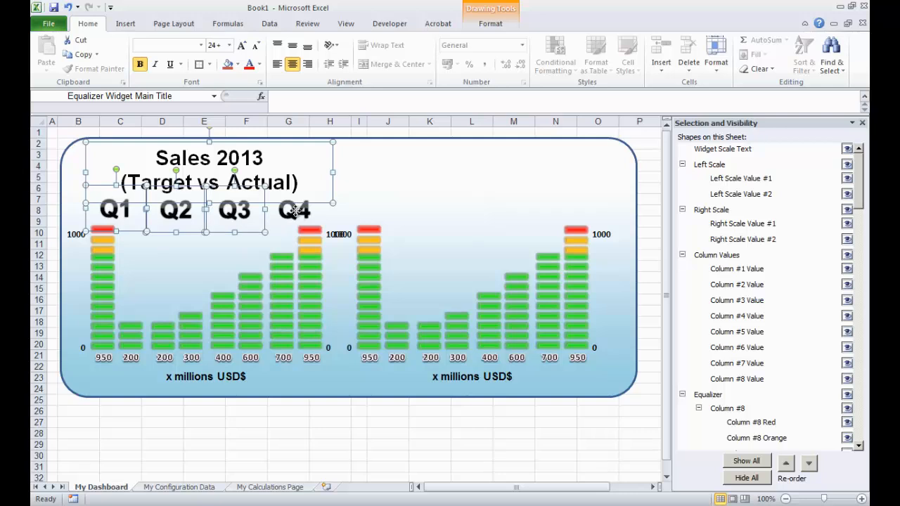
{"action": "left_click", "coordinate": [294, 210], "text": "ctrl"}
{"action": "left_click_drag", "start_coordinate": [243, 148], "coordinate": [508, 148]}
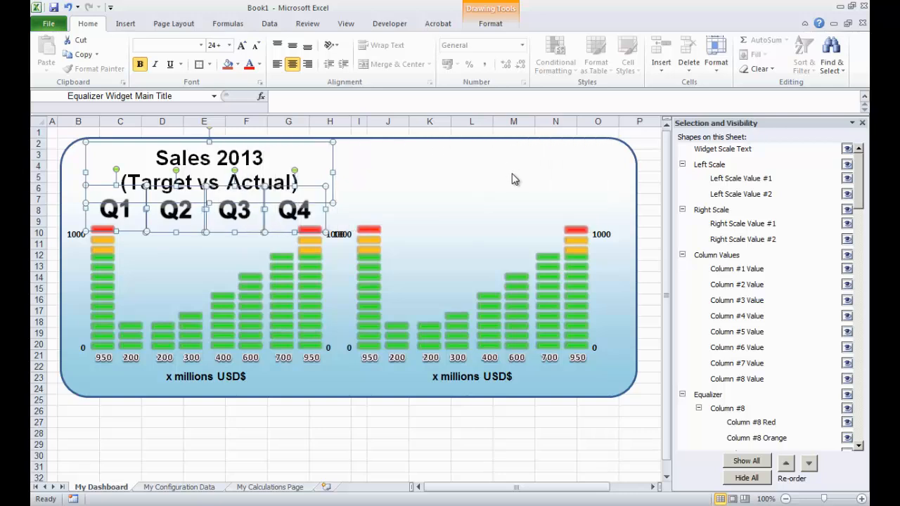
{"action": "left_click", "coordinate": [501, 434]}
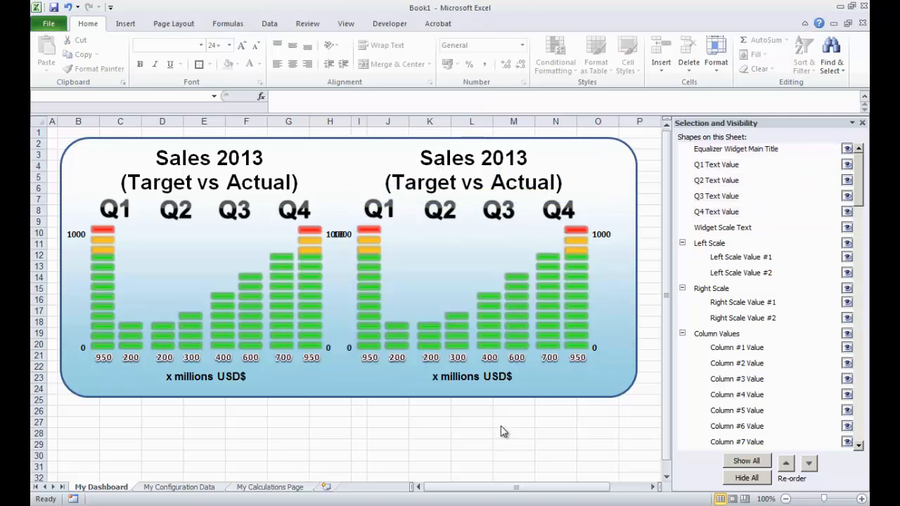
- Select the duplicated left scale sitting between the two equalizers, then deselect it
{"action": "left_click", "coordinate": [344, 241]}
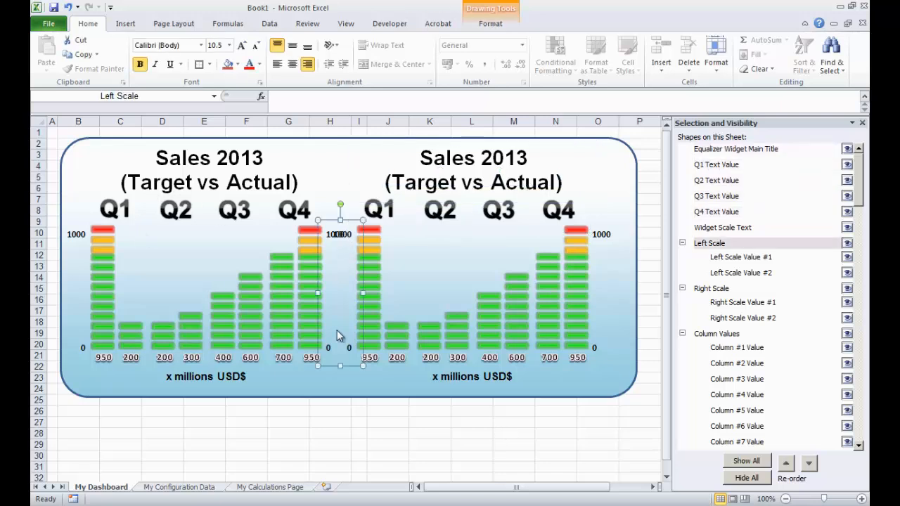
{"action": "left_click", "coordinate": [351, 415]}
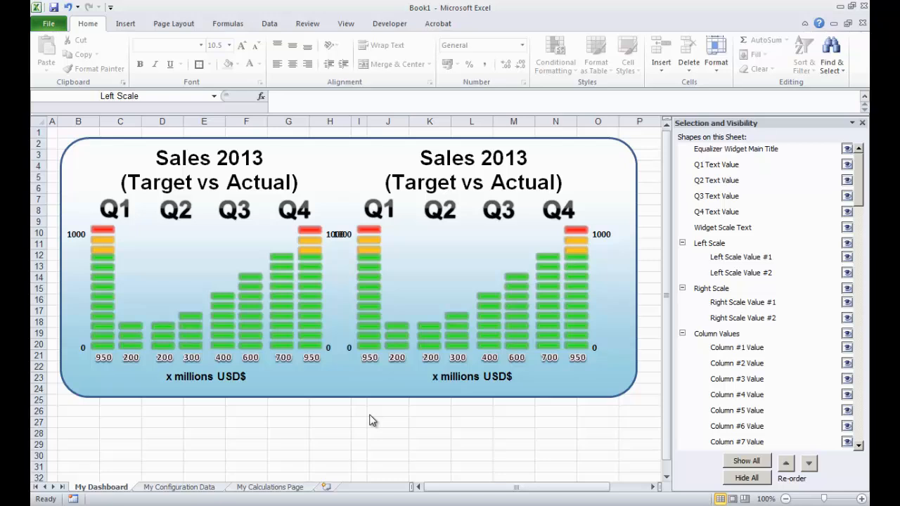